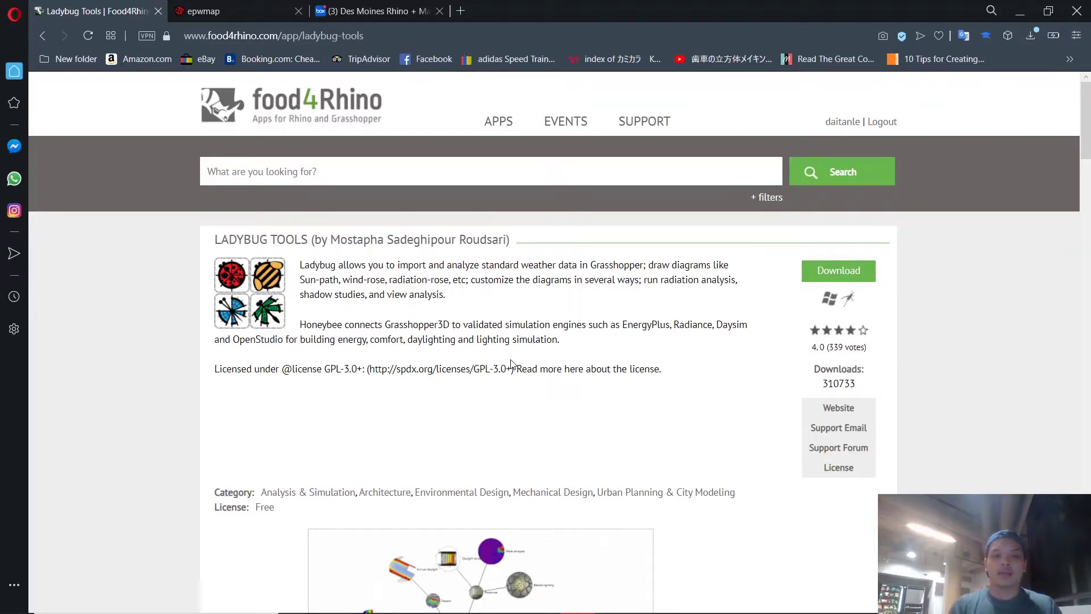
- Review the Ladybug Tools page and its list of Ladybug and Honeybee plugin downloads, focusing on Ladybug 0.0.69 and Honeybee 0.0.66
scroll(572, 365, down, 6)
scroll(576, 362, down, 2)
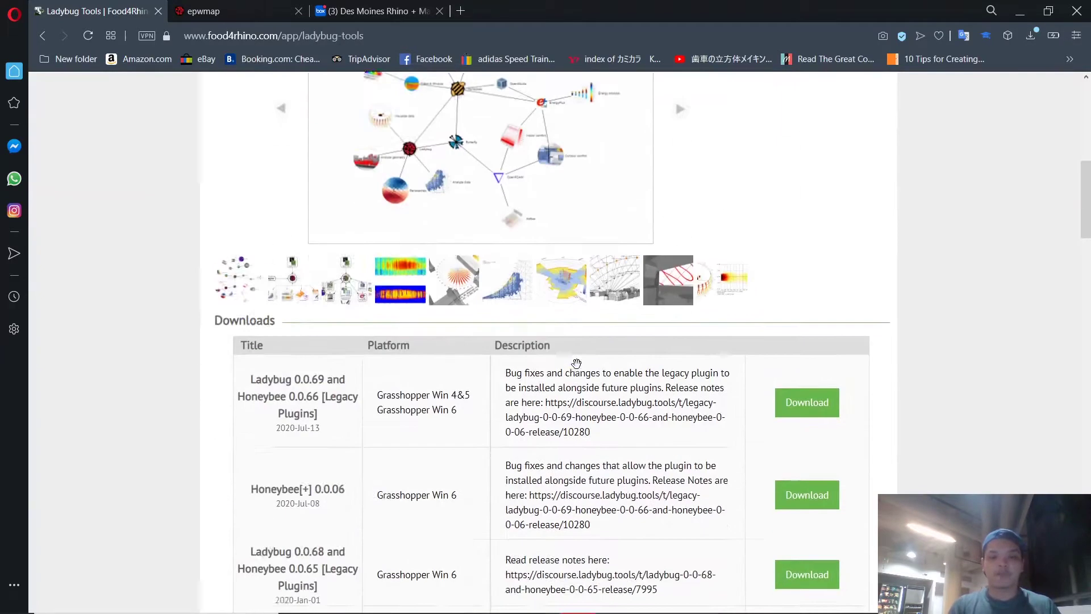
scroll(579, 368, down, 3)
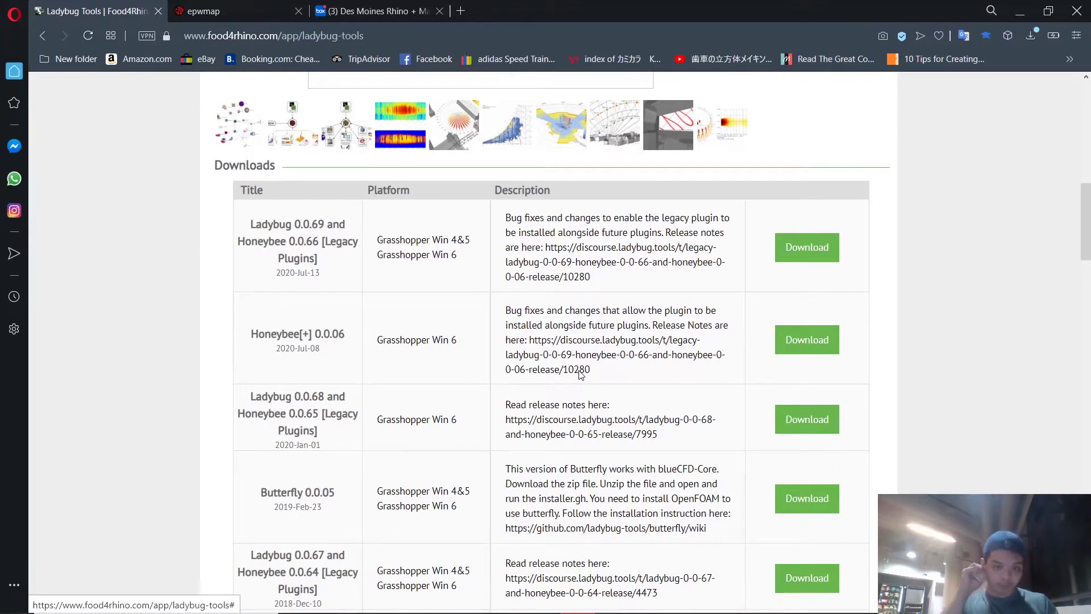
drag(251, 221, 864, 290)
click(882, 297)
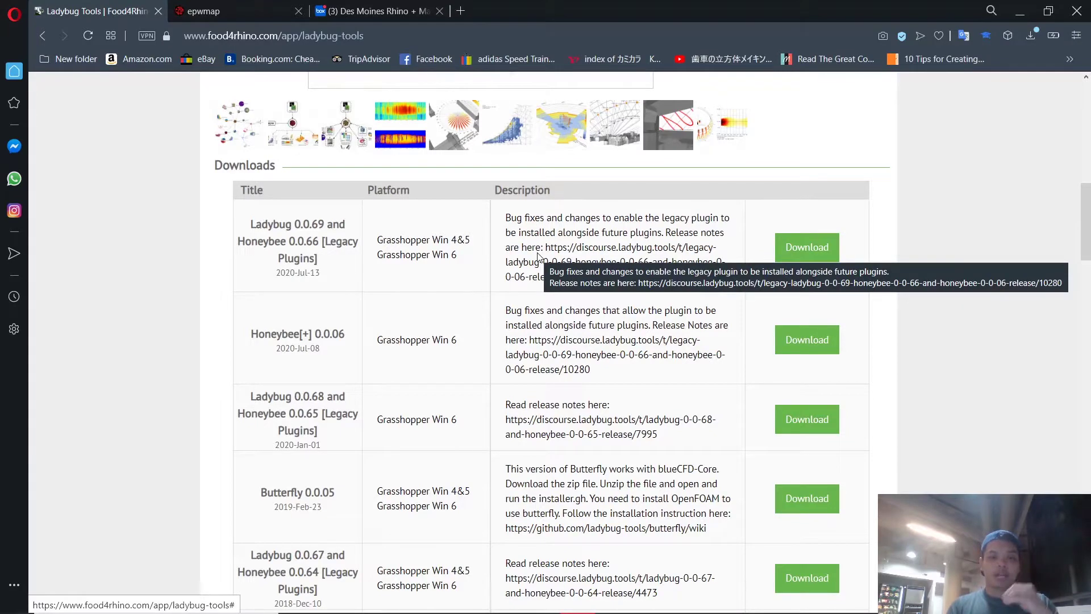
scroll(699, 287, up, 10)
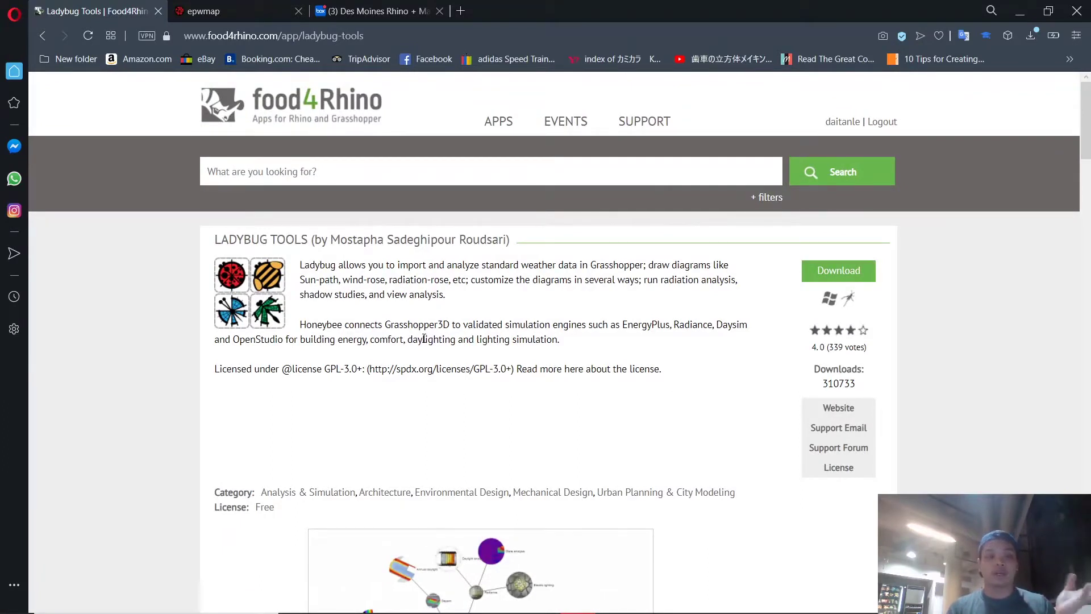
- Inspect the two TMY3 weather stations at Des Moines Intl AP on the epwmap page, and check the browser's recent downloads
click(225, 13)
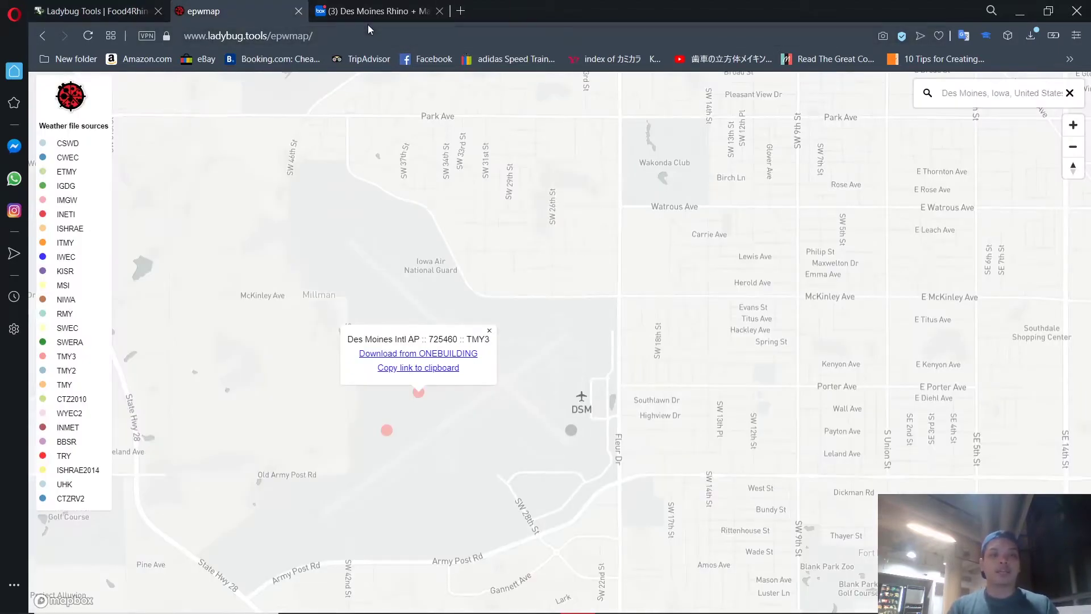
scroll(519, 309, down, 2)
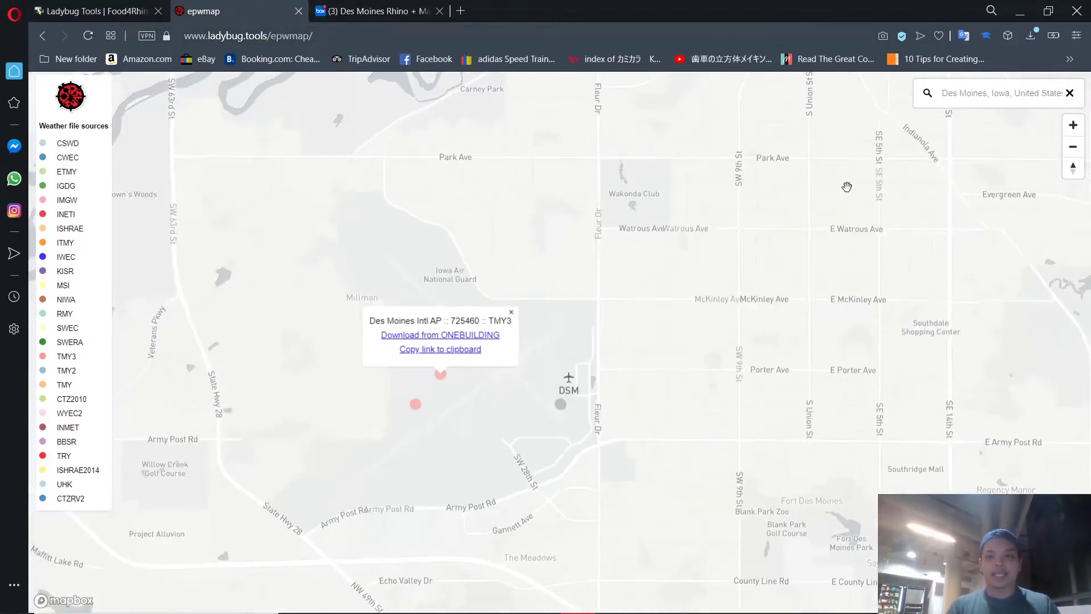
drag(677, 309, 648, 344)
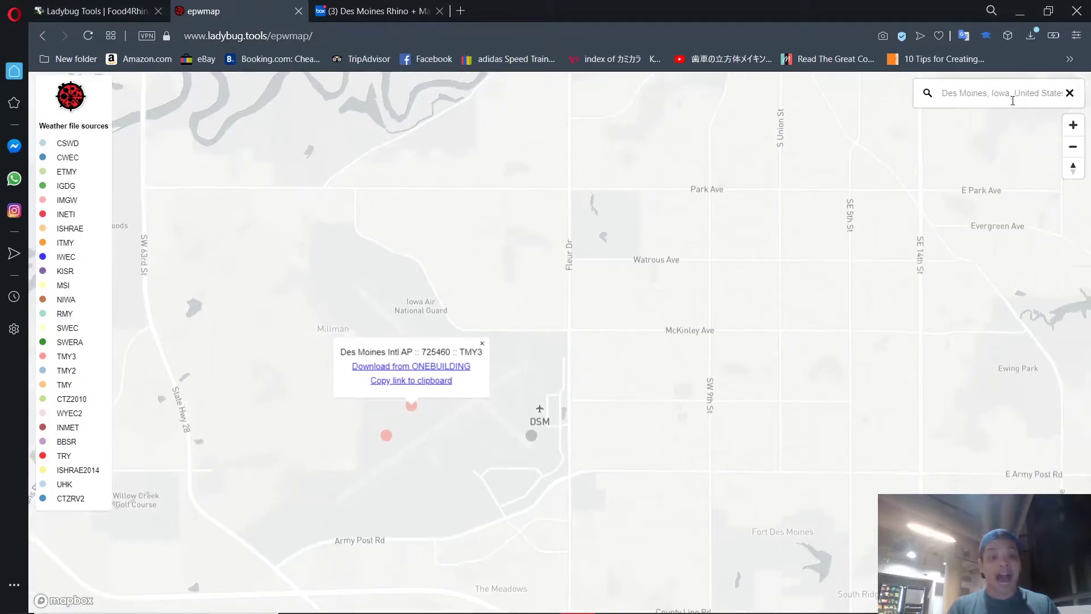
drag(556, 484, 682, 474)
scroll(627, 431, up, 3)
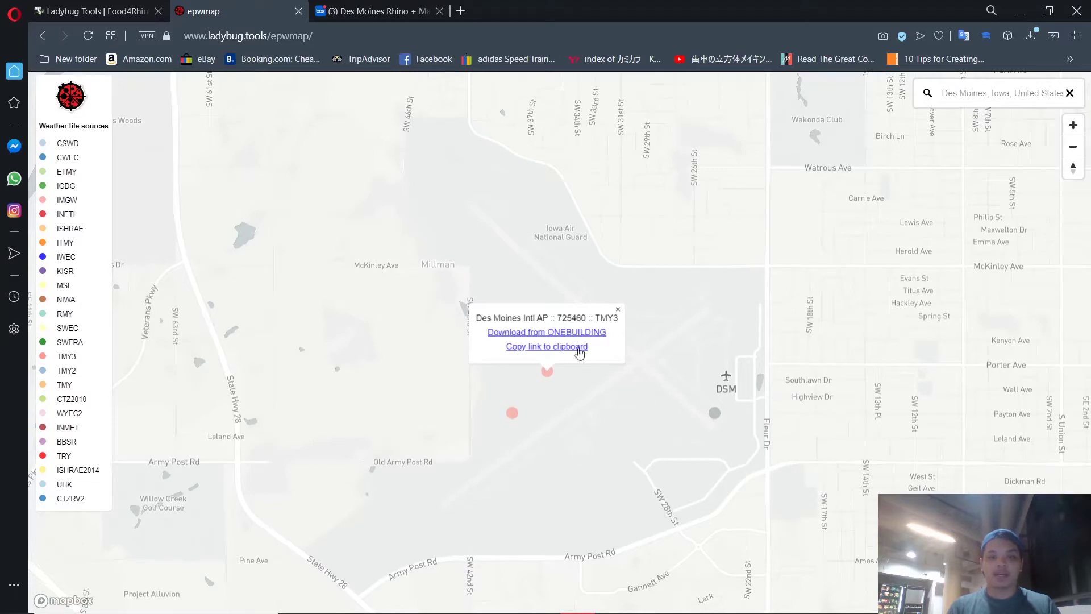
click(512, 414)
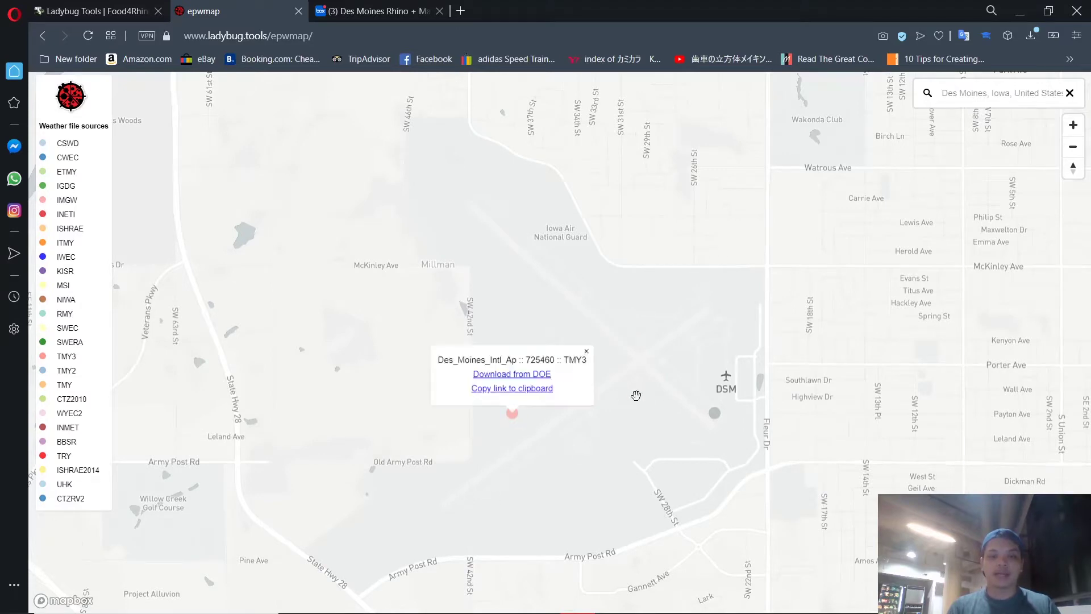
click(636, 395)
click(549, 374)
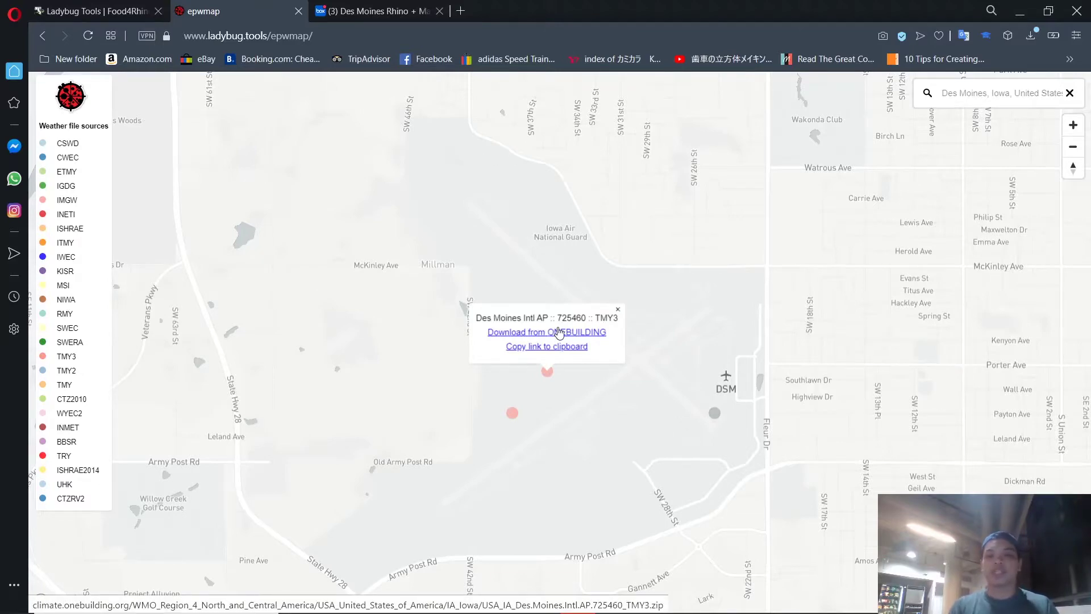
click(1031, 36)
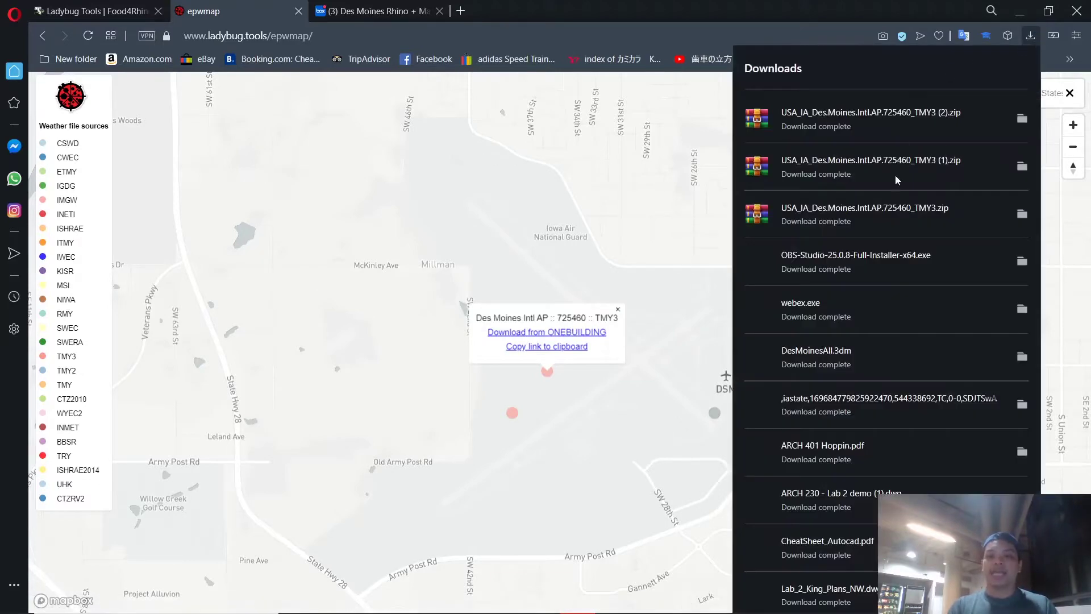
click(1032, 38)
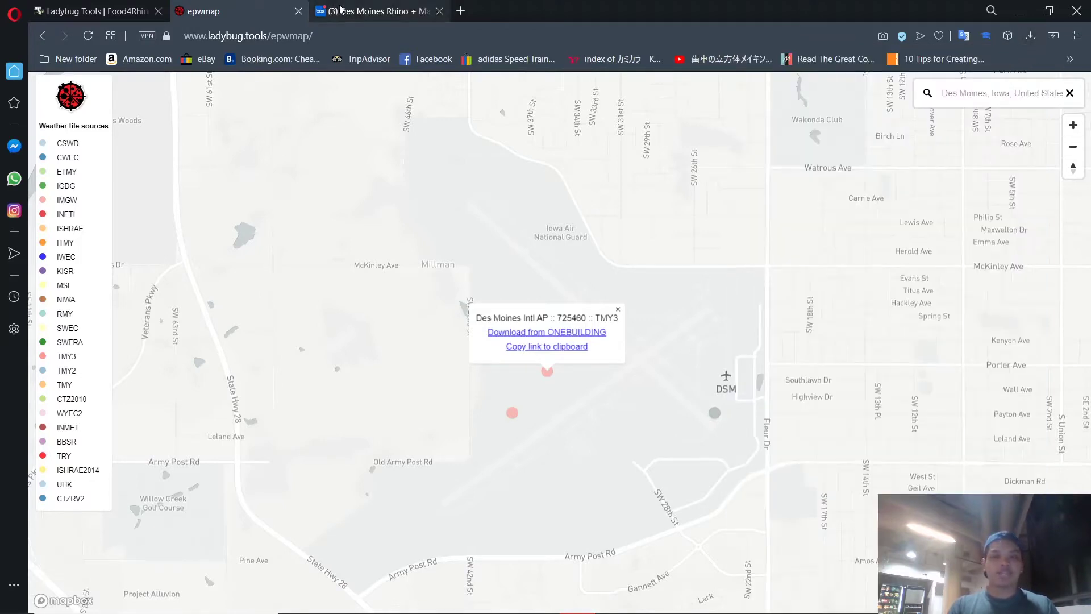
- Review the extracted Des Moines weather files in File Explorer's LadyBug folder, including the .epw file, and view the browser's Des Moines Rhino + Map Files folder
mouse_move(503, 611)
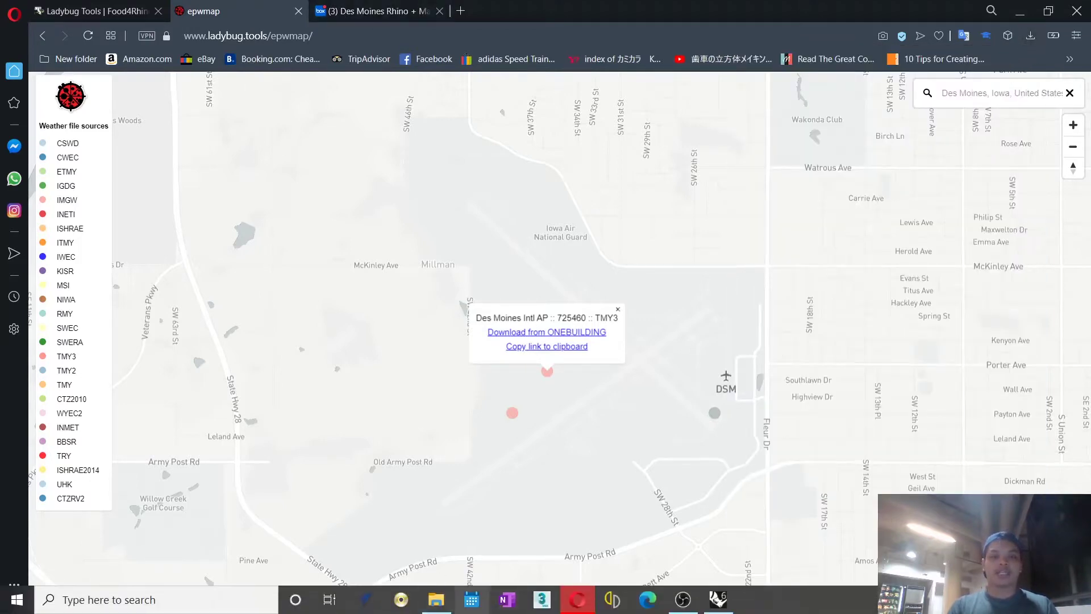
click(438, 600)
drag(417, 457, 224, 258)
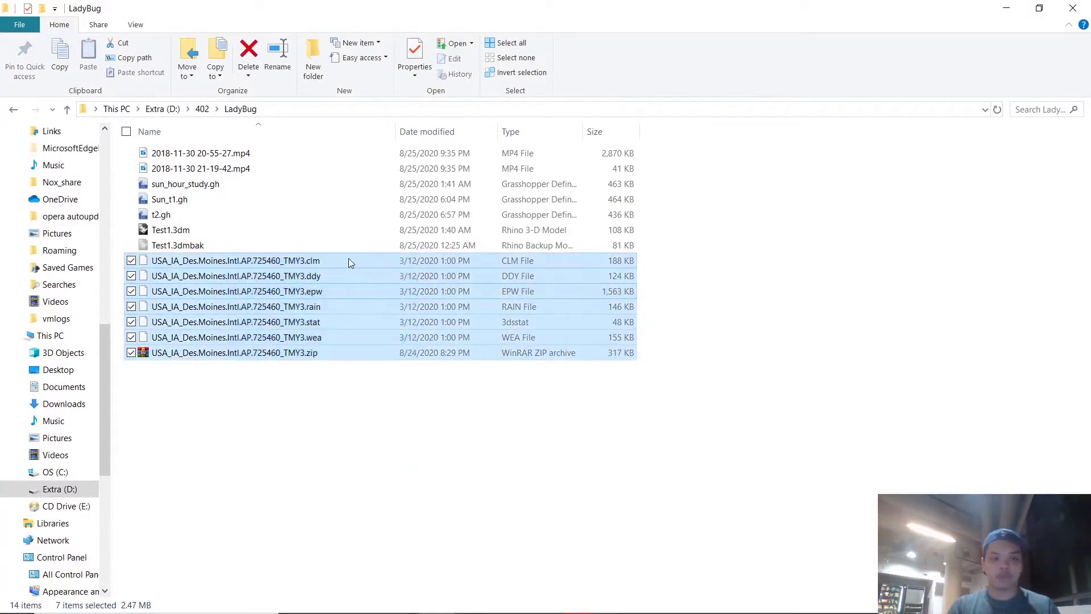
click(371, 435)
click(394, 293)
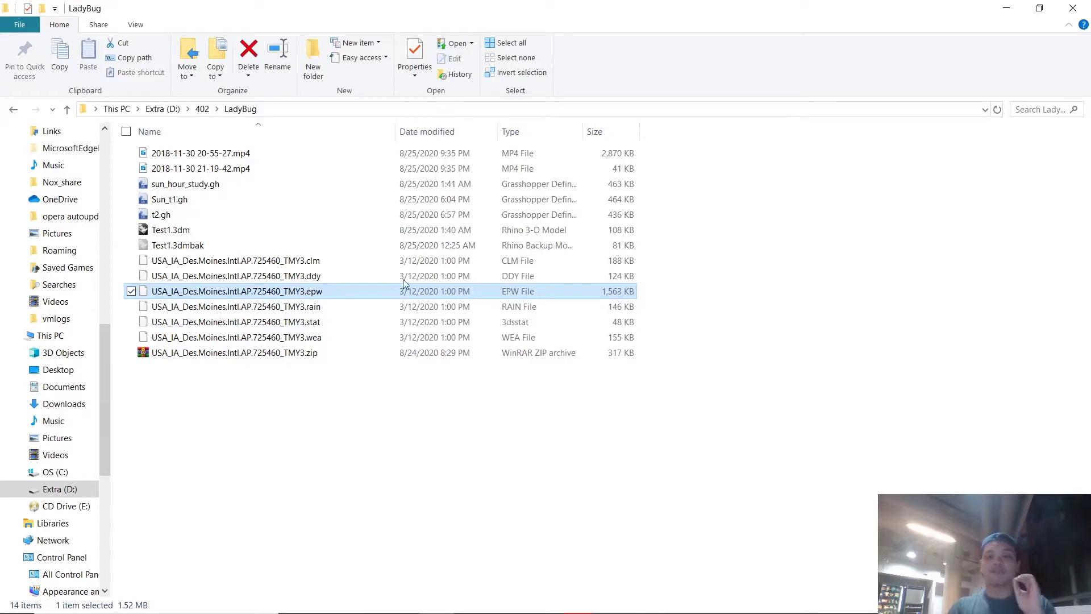
click(1005, 9)
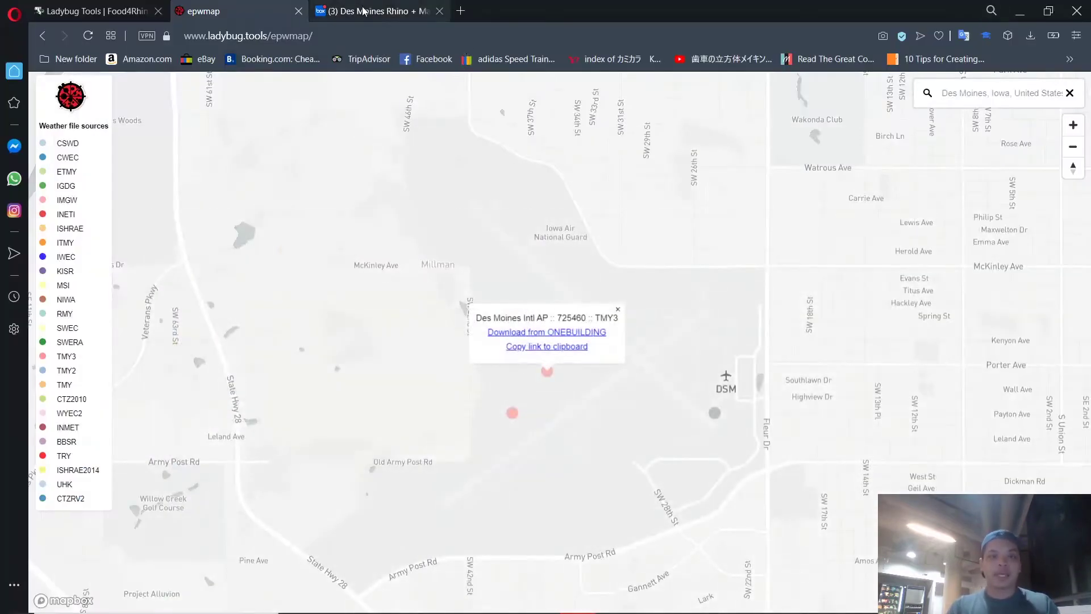
click(364, 10)
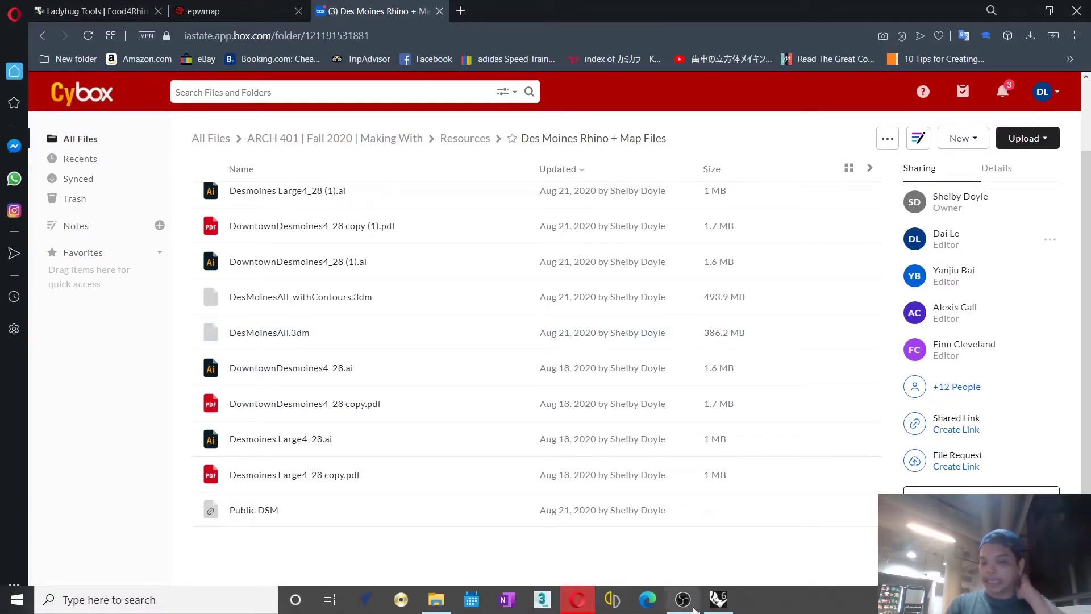
- Switch to Rhino with the DesMoinesAll.3dm site model and launch Grasshopper
click(718, 600)
scroll(532, 396, up, 4)
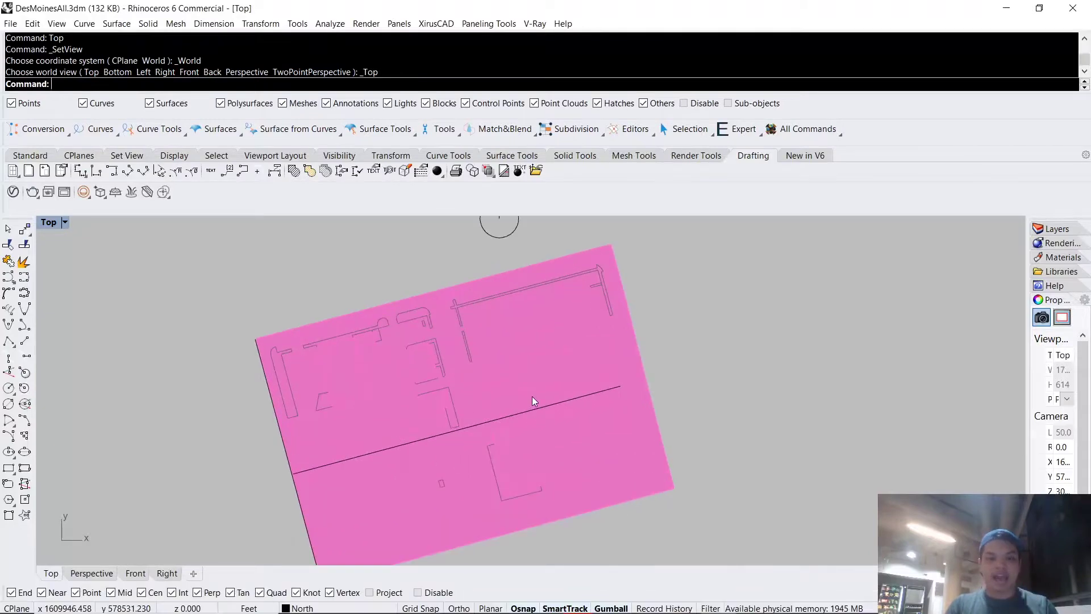
scroll(532, 397, down, 2)
right_drag(507, 367, 545, 341)
scroll(512, 408, down, 2)
scroll(489, 401, up, 5)
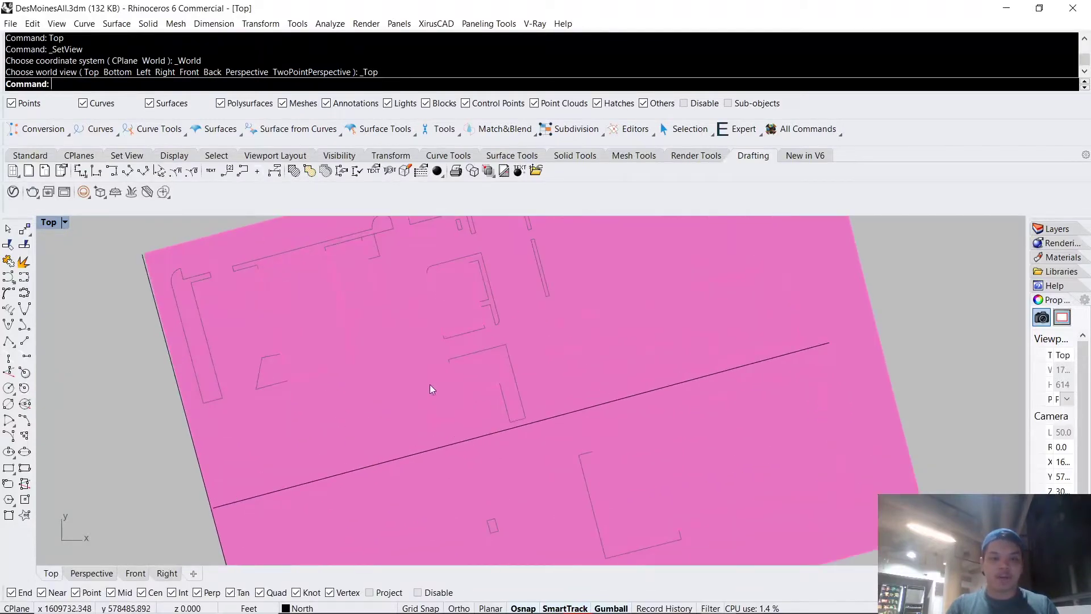
click(62, 223)
text(Grasshopper)
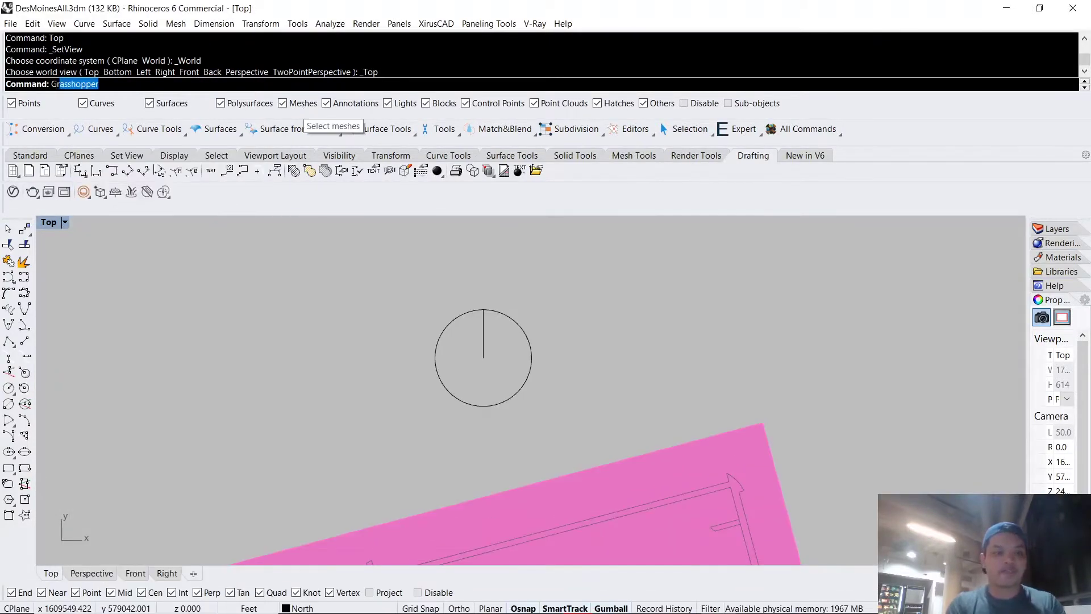
key(Return)
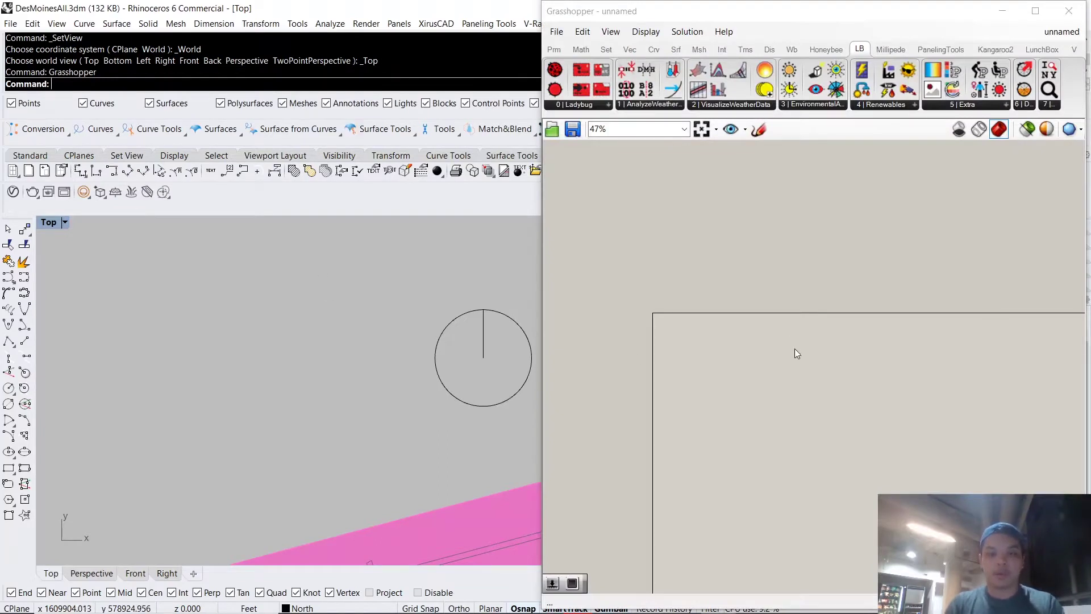
- Arrange the Rhino and Grasshopper windows side by side, with the whole site and north circle in the Top view
scroll(742, 347, up, 4)
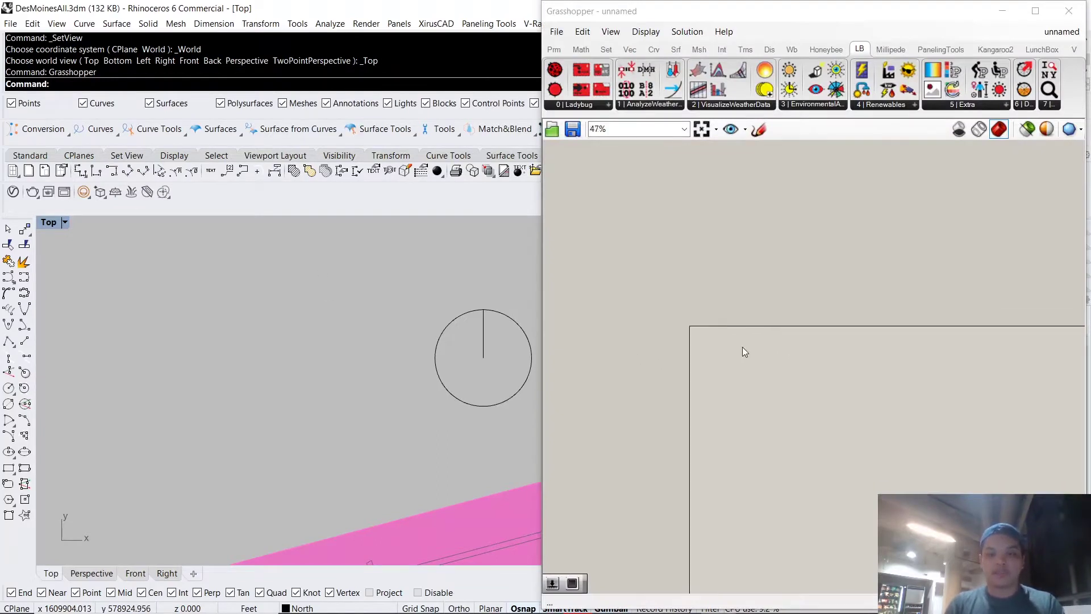
double_click(344, 14)
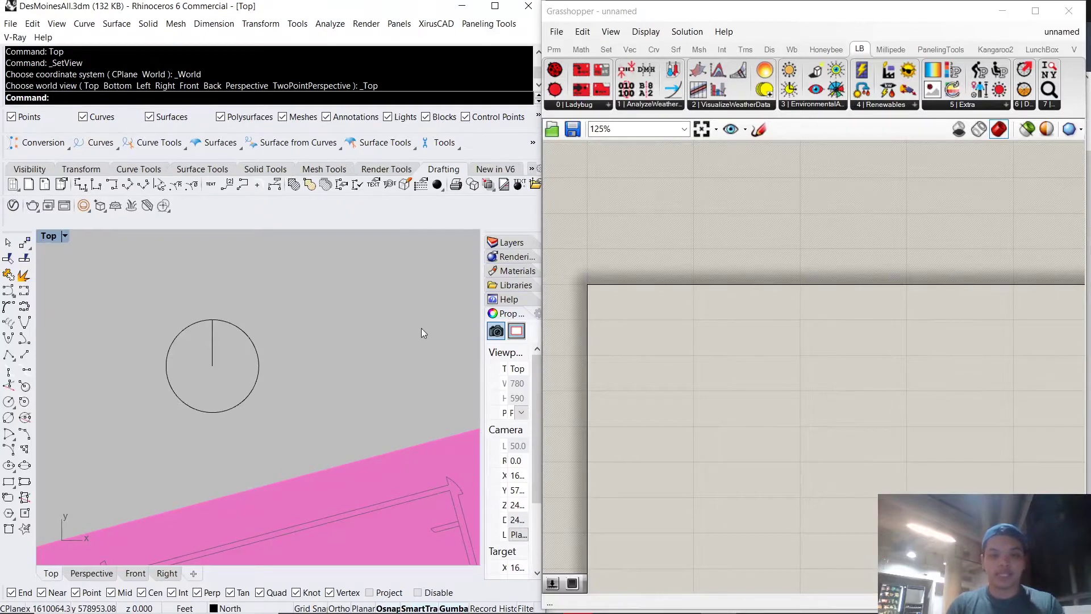
scroll(421, 328, down, 5)
right_drag(375, 406, 282, 329)
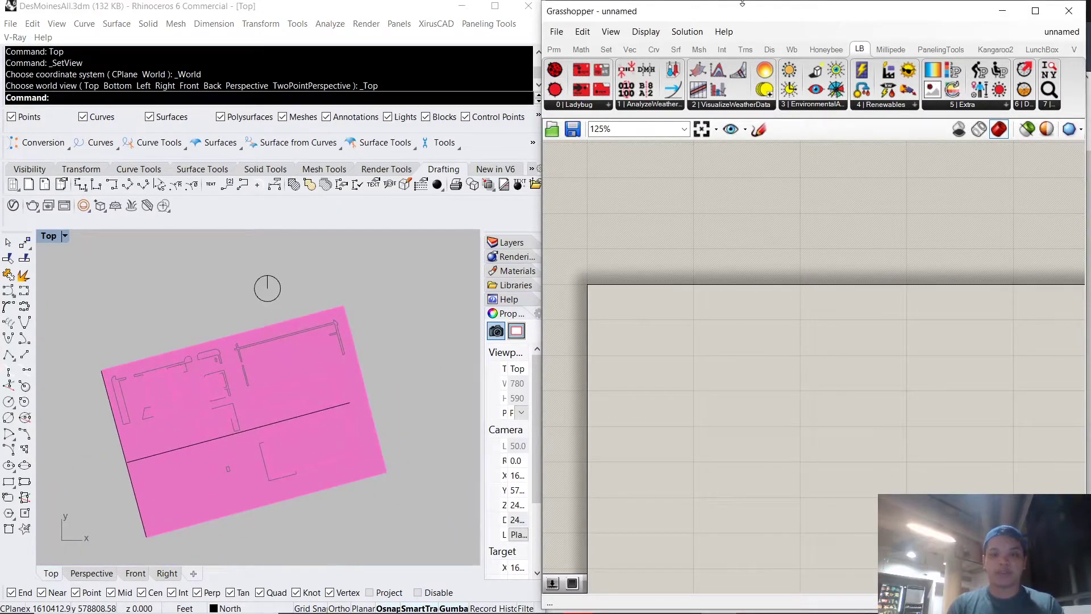
key(super+Right)
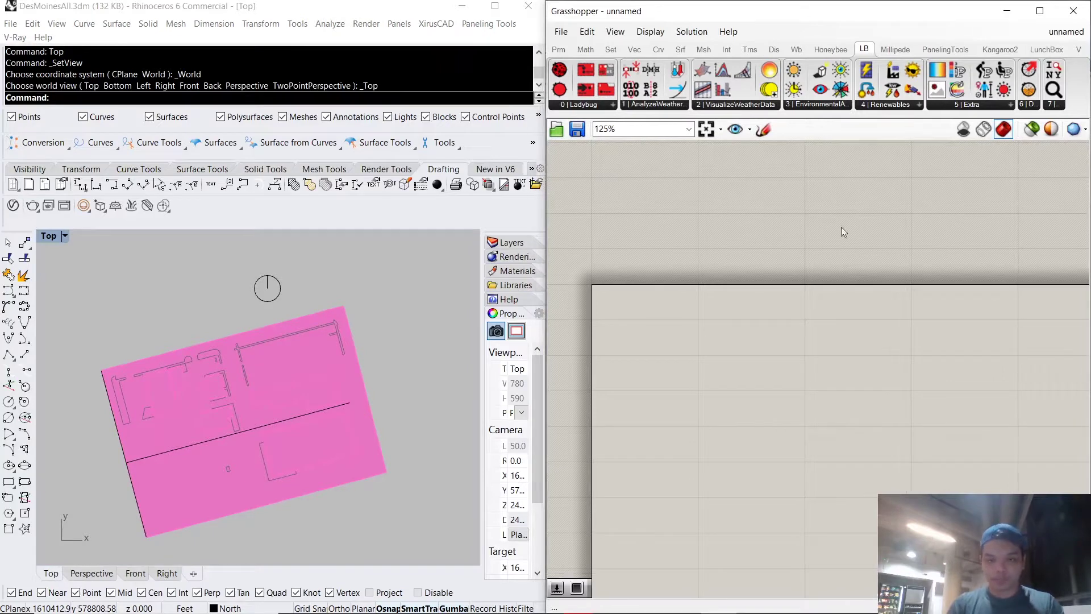
- Add a Ladybug_Ladybug component to the Grasshopper canvas and position it at the canvas's upper-left corner
click(598, 105)
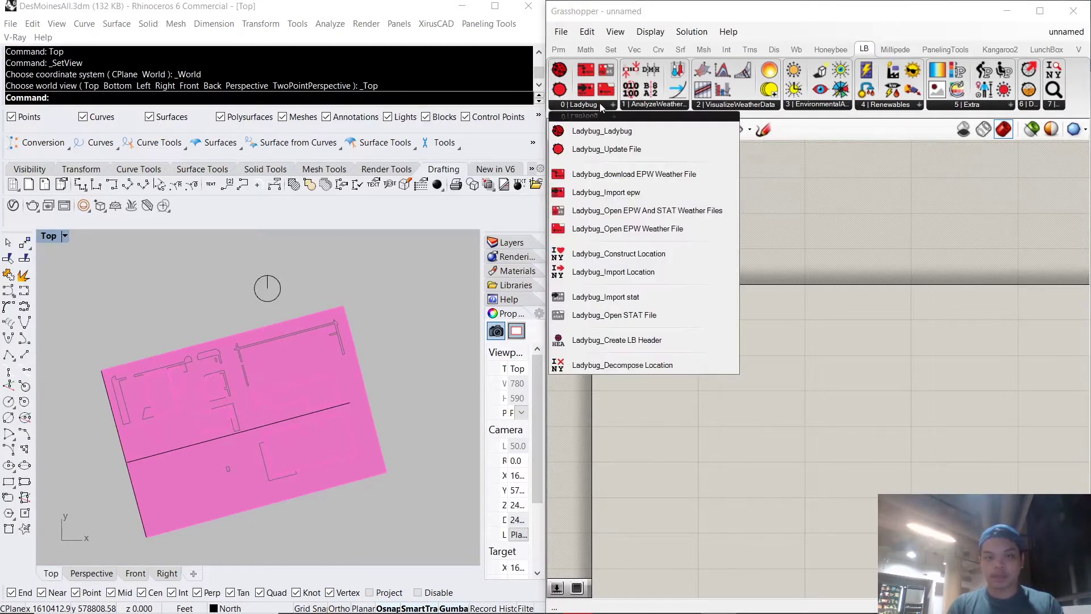
click(608, 131)
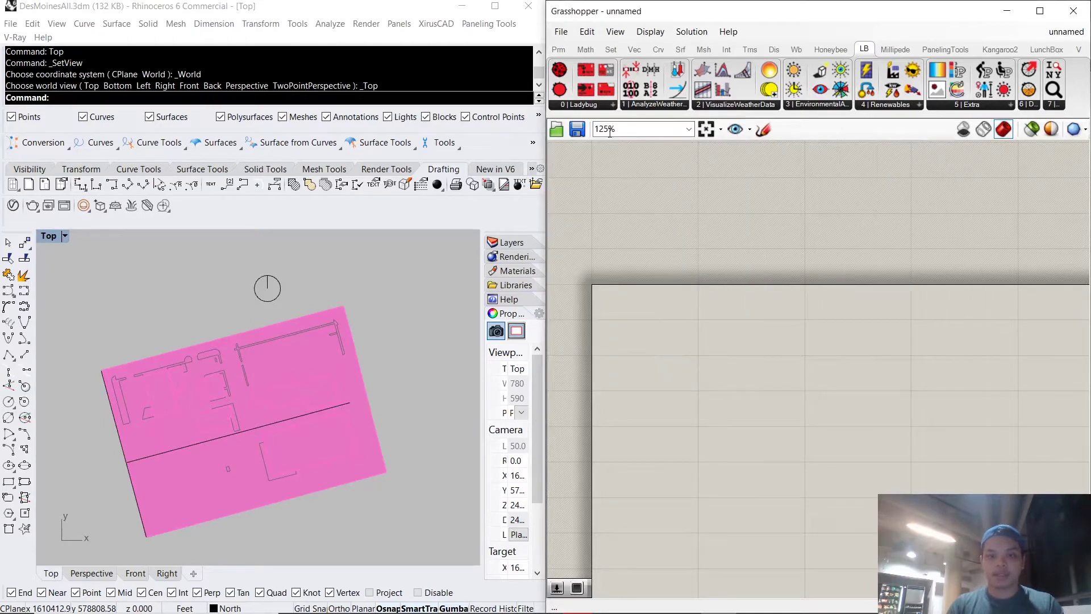
click(658, 330)
scroll(658, 331, up, 5)
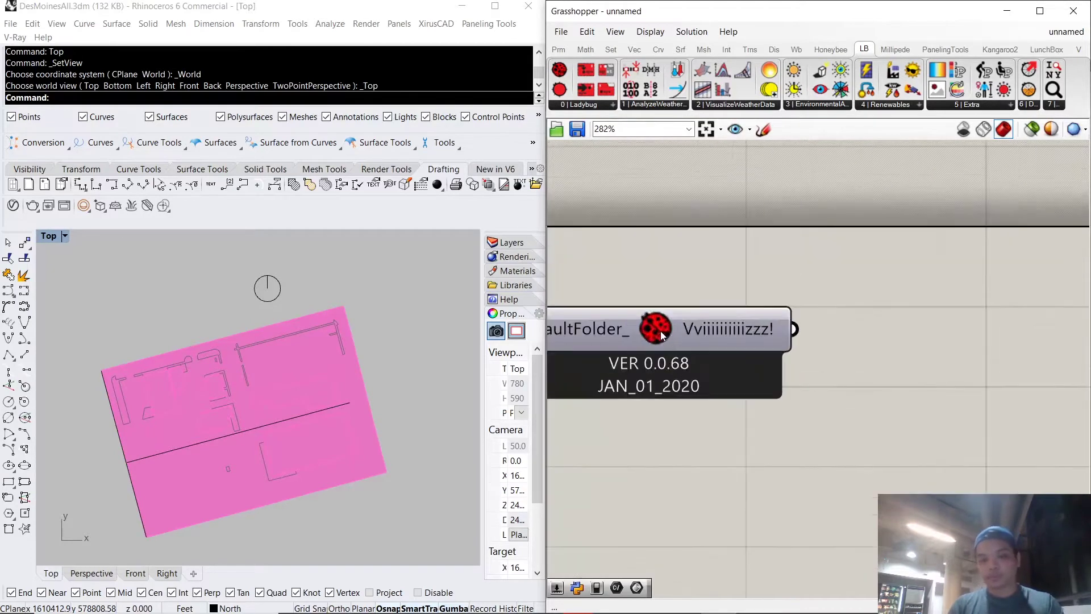
drag(660, 331, 731, 266)
scroll(751, 290, down, 4)
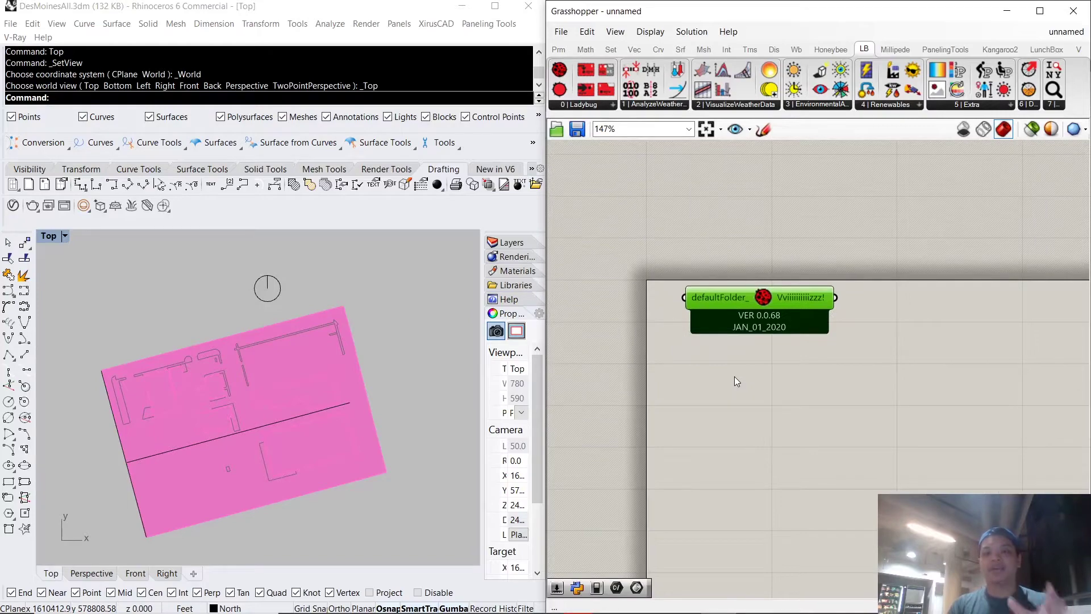
- Add a Ladybug_Import epw component and position it below the Ladybug component, leaving space beside its _epwFile input
click(603, 105)
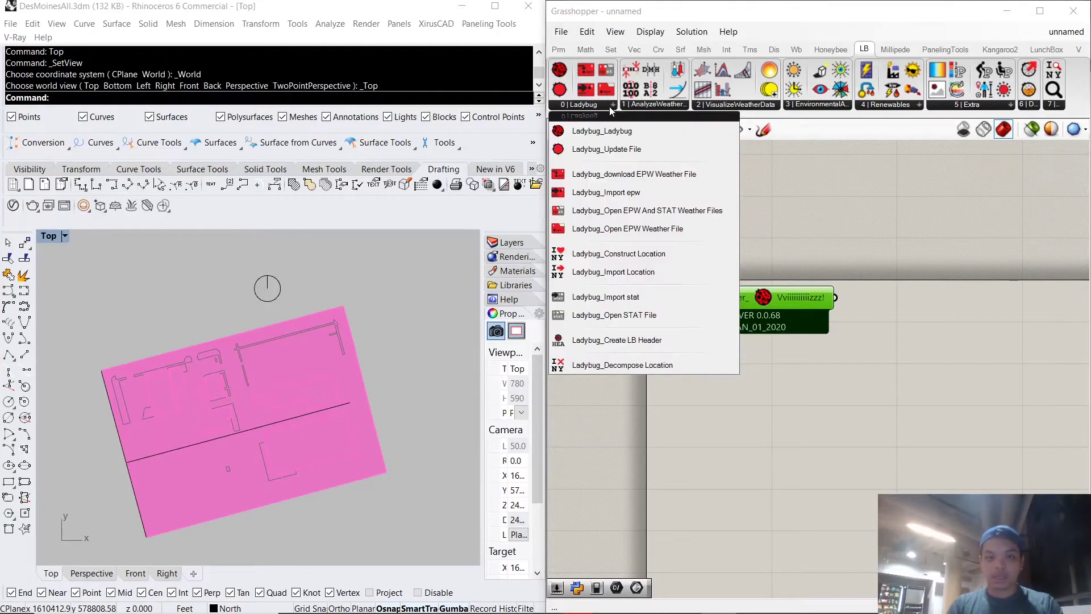
click(653, 196)
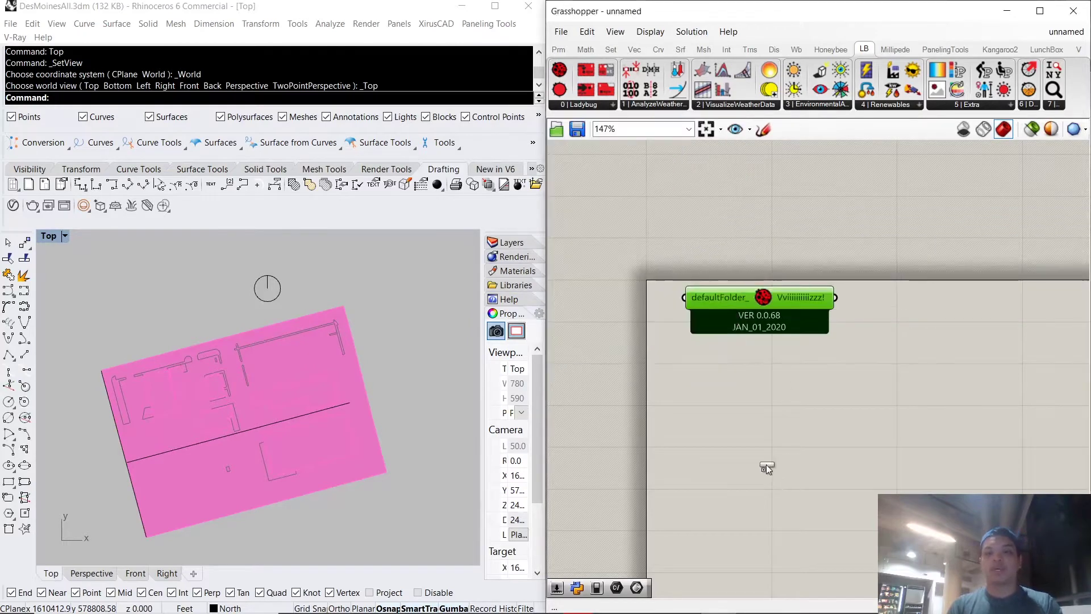
click(740, 442)
scroll(745, 430, down, 3)
right_drag(834, 428, 682, 343)
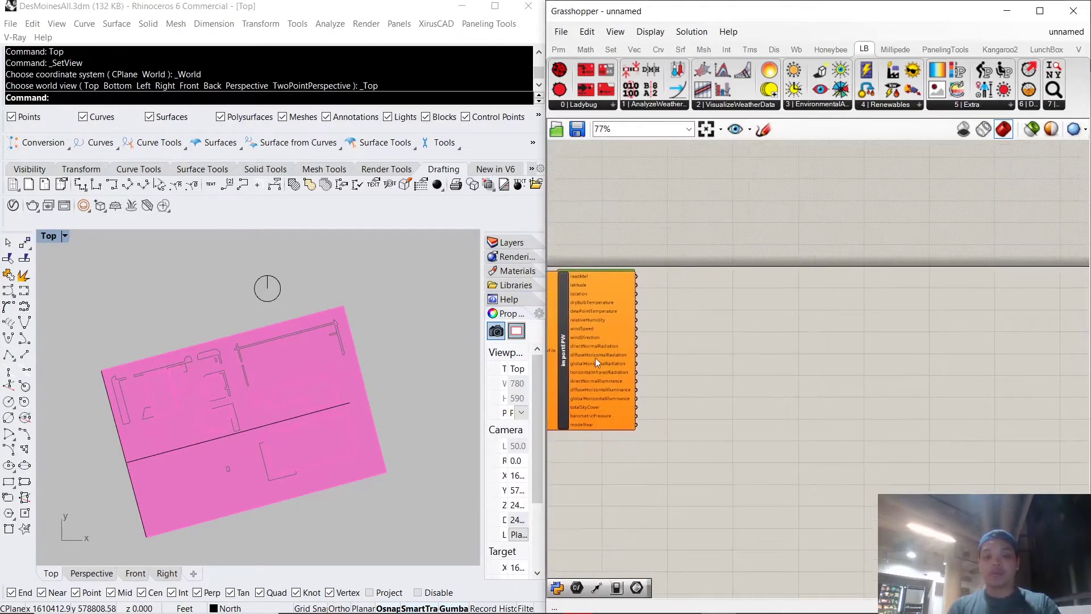
drag(596, 358, 648, 390)
right_drag(681, 372, 818, 367)
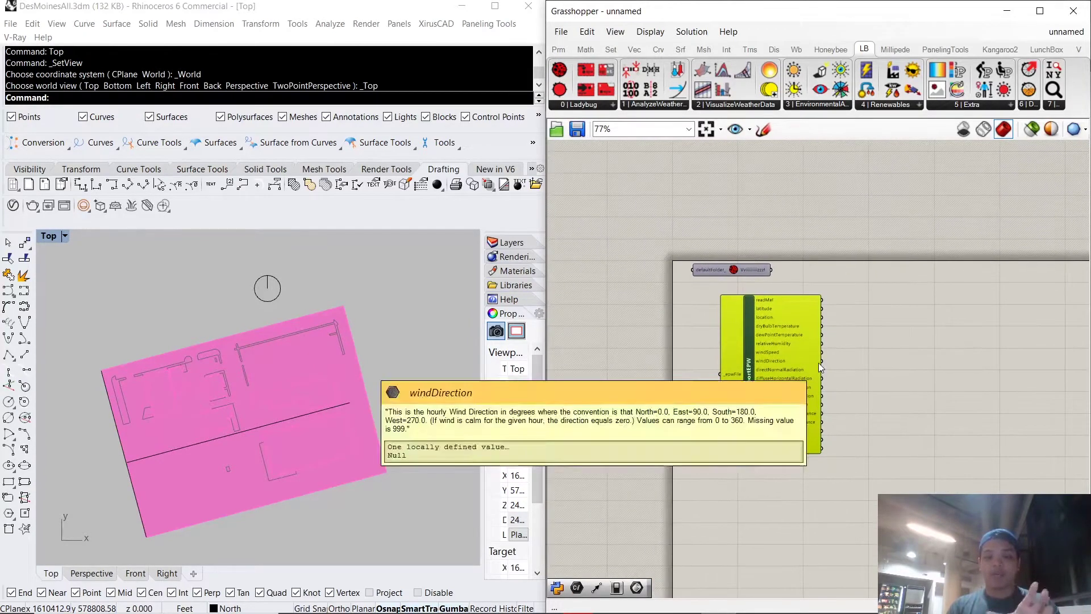
drag(785, 378, 827, 378)
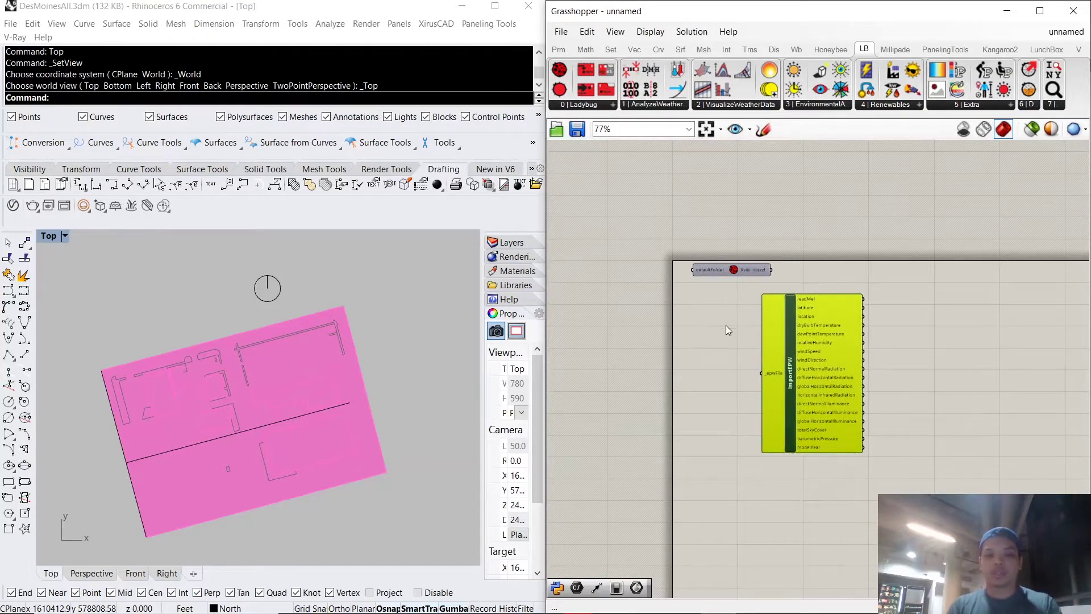
scroll(728, 333, up, 2)
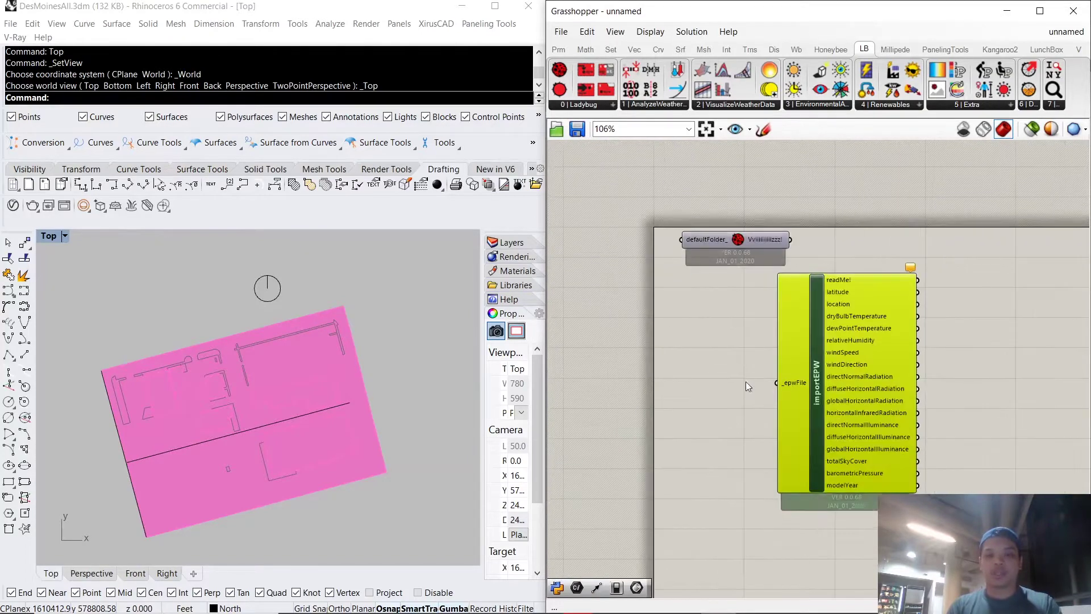
- Add a File Path parameter beside the Import epw component and connect it to the _epwFile input
double_click(715, 394)
text(file)
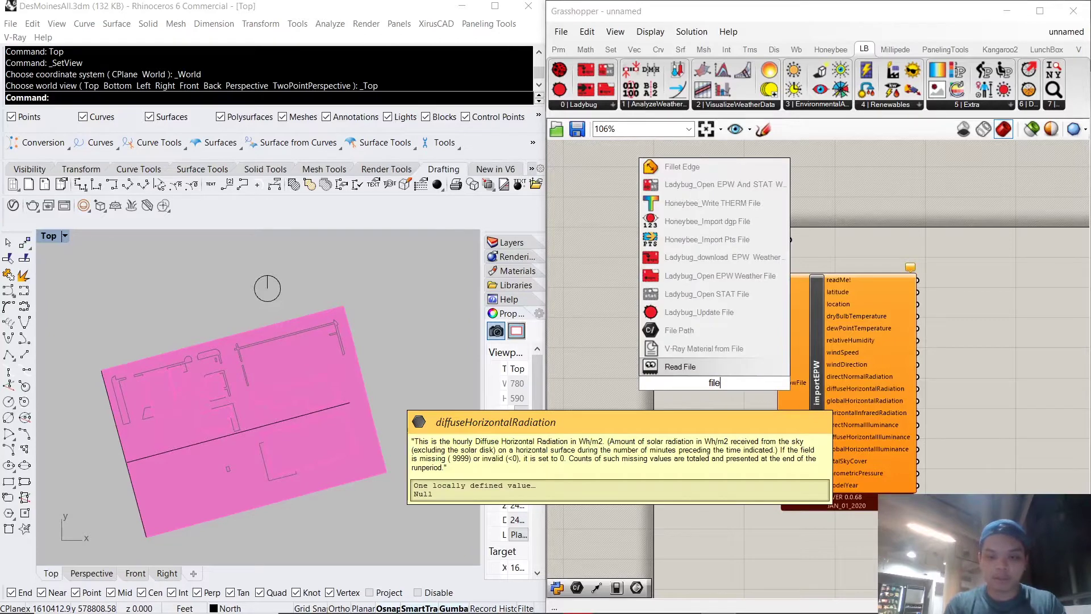
text( path)
key(Return)
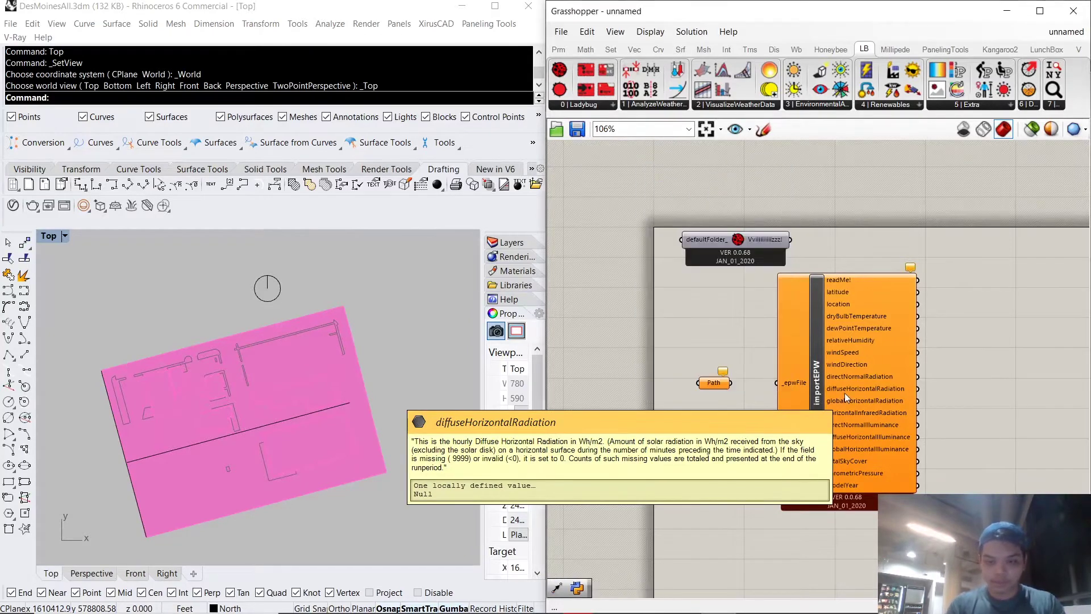
scroll(845, 394, up, 4)
drag(625, 373, 726, 377)
scroll(778, 410, down, 3)
right_drag(773, 416, 847, 409)
scroll(847, 409, up, 2)
- Set the File Path parameter to the existing file USA_IA_Des.Moines.Intl.AP.725460_TMY3.epw in the LadyBug folder
right_click(714, 368)
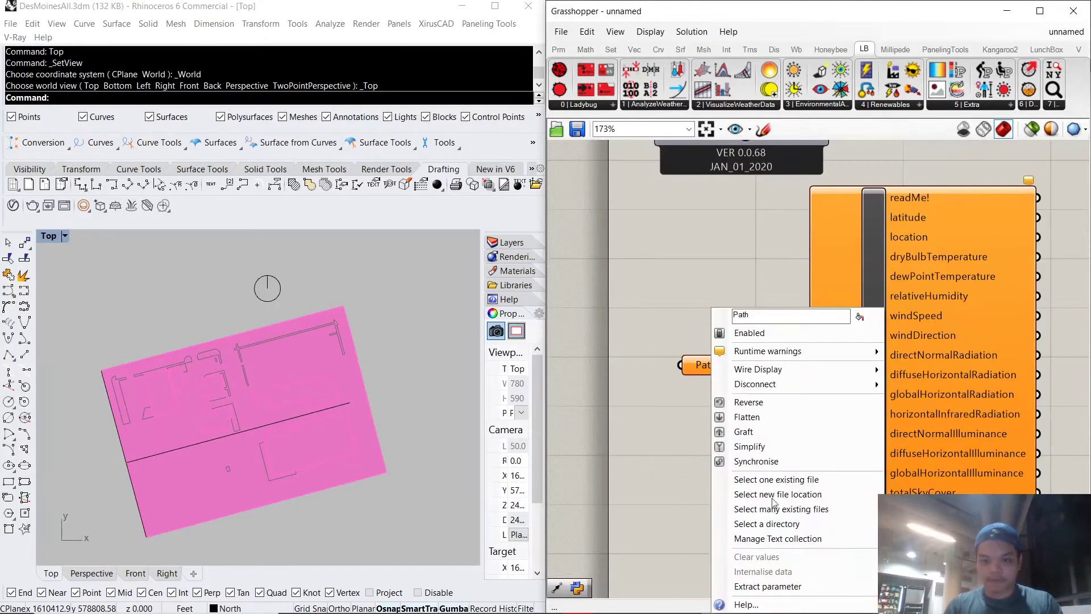
click(795, 484)
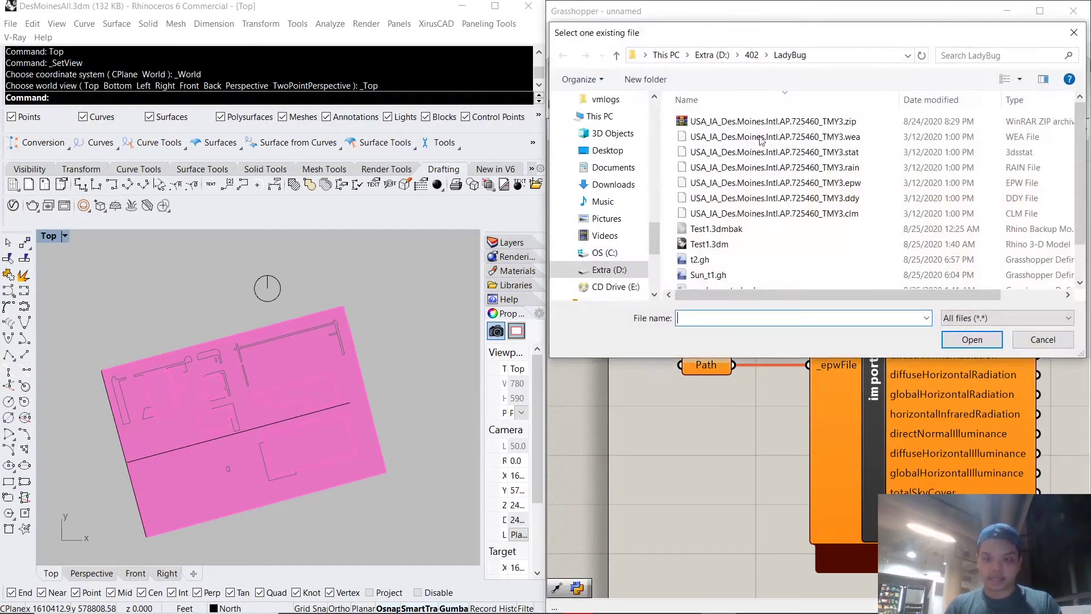
click(852, 182)
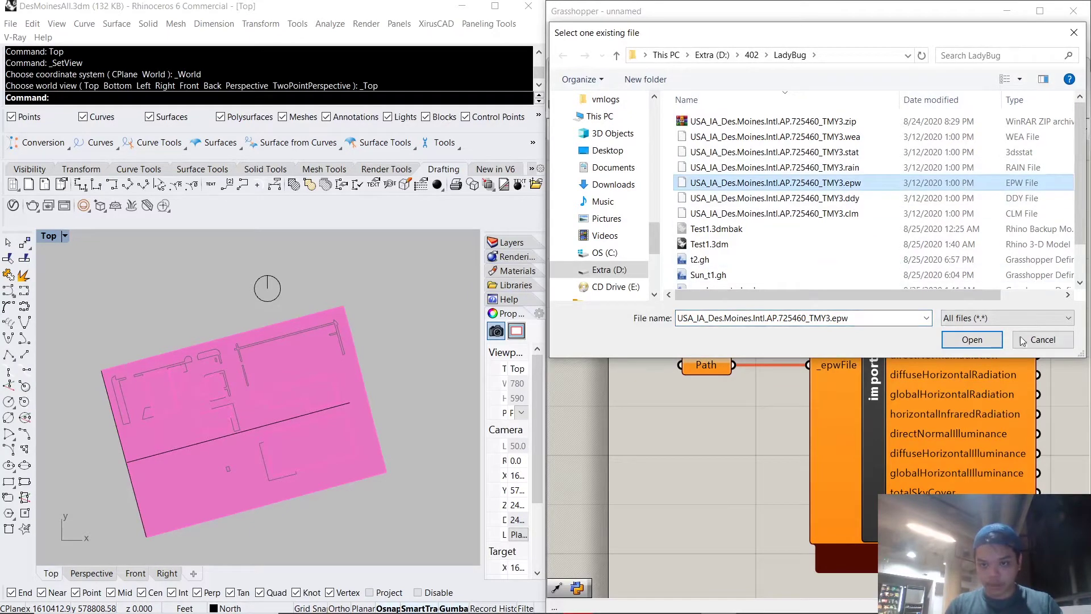
click(972, 339)
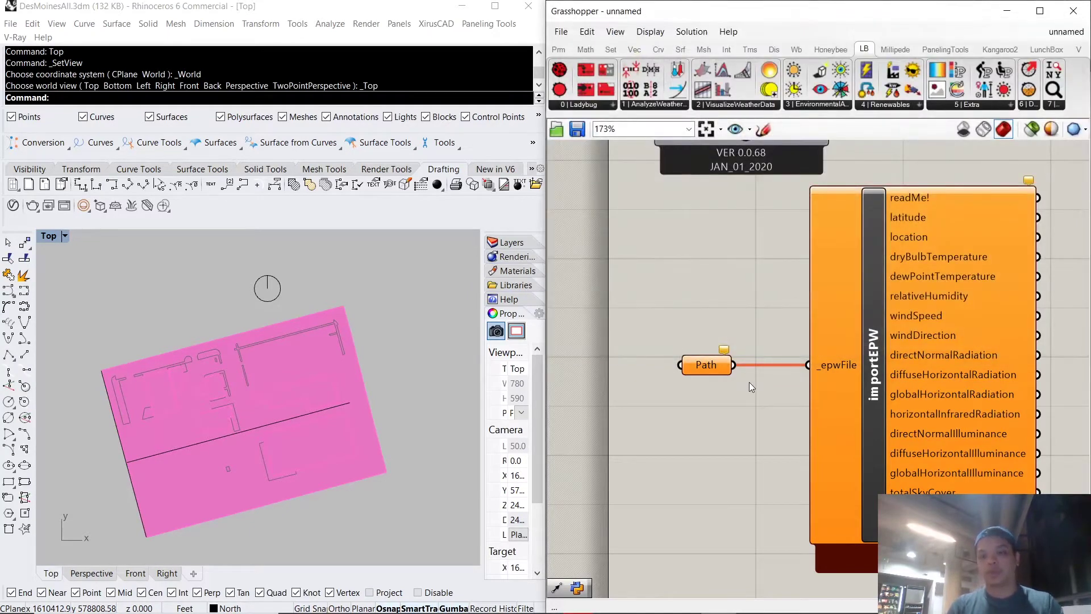
- Move the connected Path and importEPW components slightly down and to the right on the canvas
scroll(749, 382, down, 4)
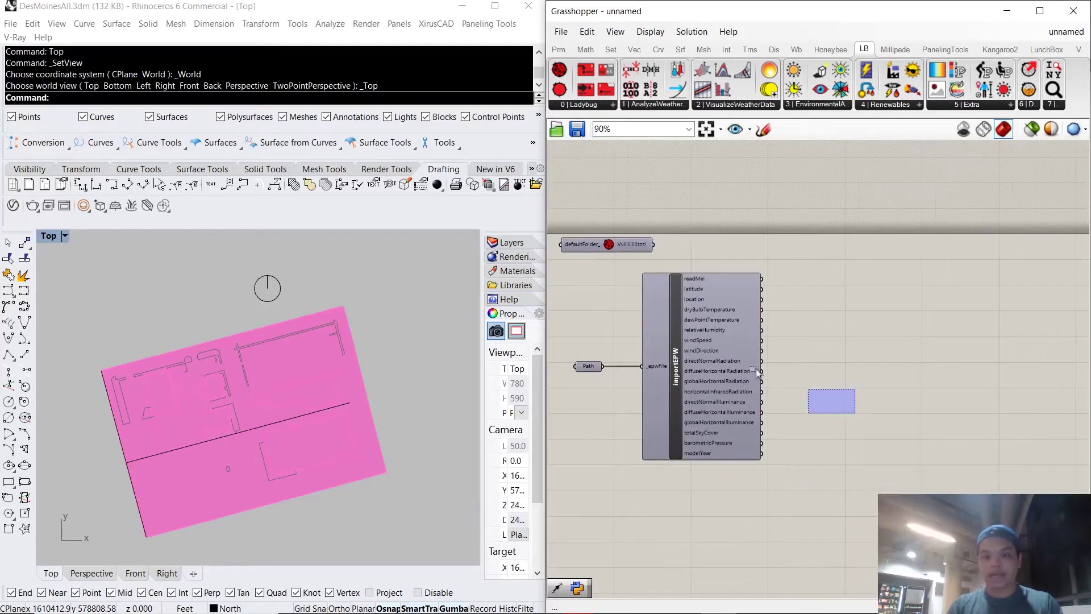
drag(756, 369, 571, 304)
drag(705, 331, 729, 345)
click(849, 308)
- Add a Ladybug_SunPath component and position it to the right of the importEPW component
right_drag(784, 352, 868, 336)
scroll(780, 326, up, 3)
scroll(920, 314, down, 3)
right_drag(921, 315, 732, 336)
scroll(841, 307, up, 1)
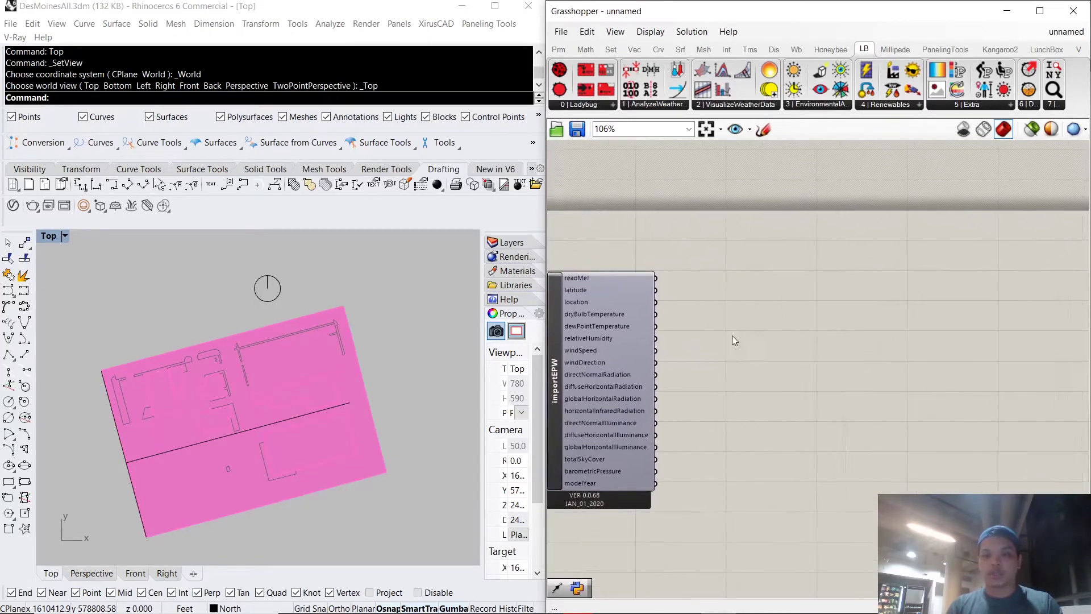
click(717, 106)
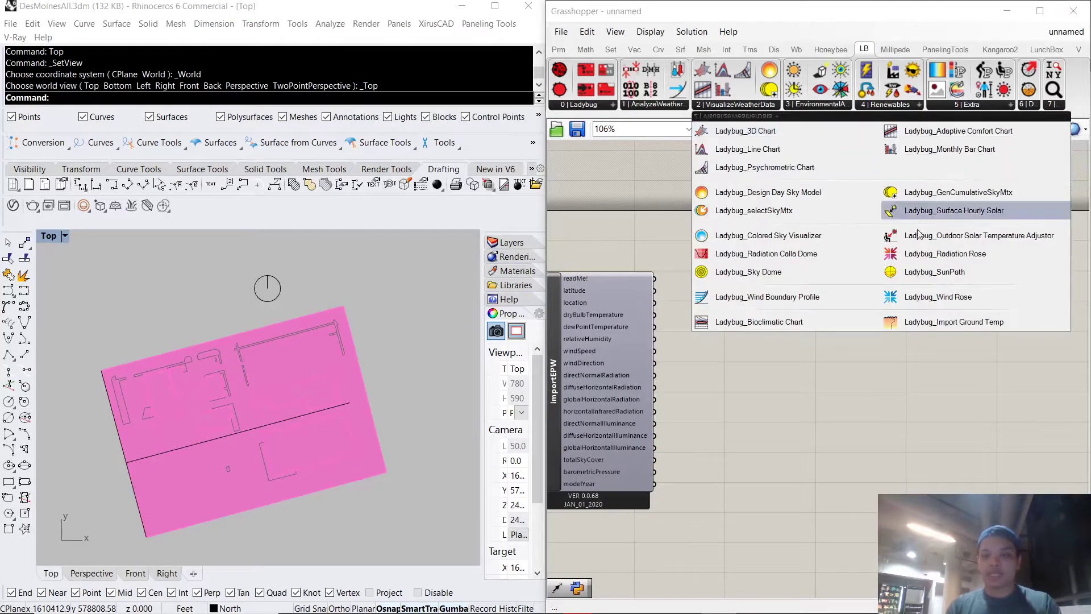
click(935, 271)
click(776, 348)
right_drag(719, 367, 696, 324)
drag(743, 305, 796, 363)
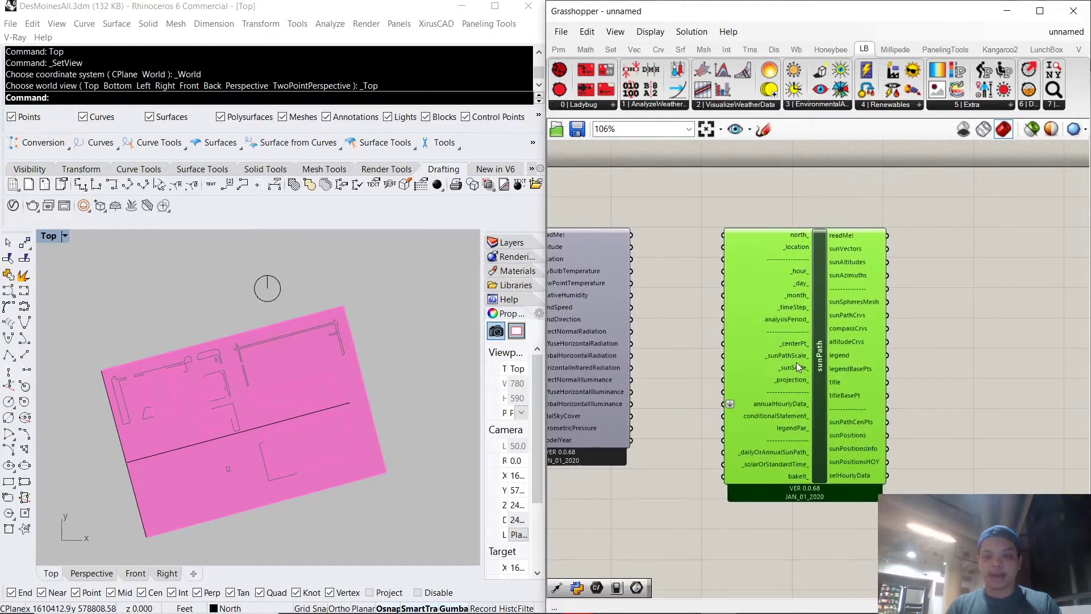
click(690, 308)
- Connect the importEPW location output to the sunPath _location input
scroll(689, 301, up, 4)
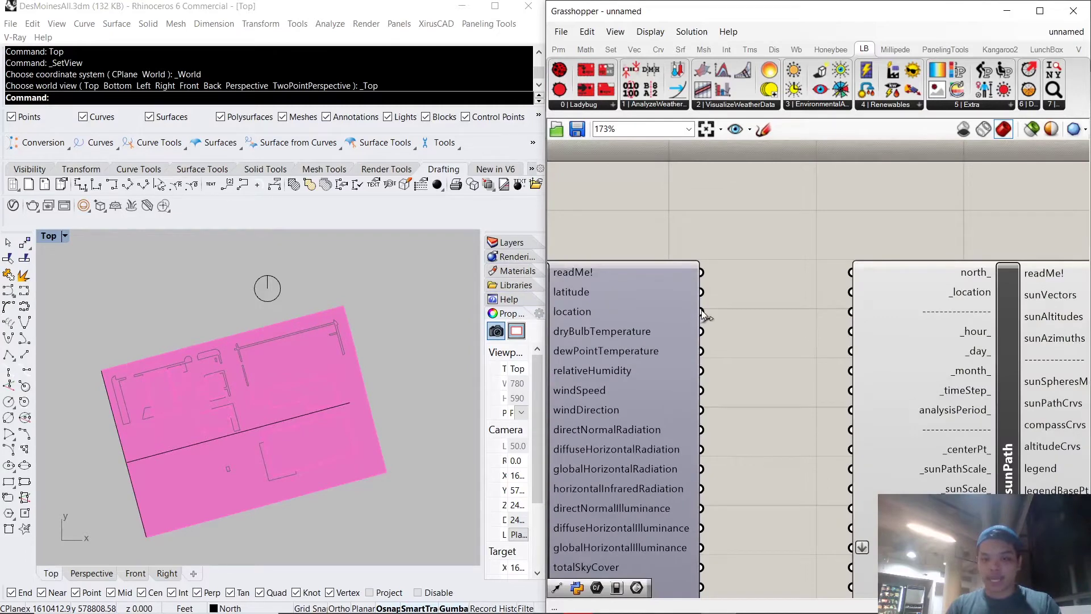
drag(702, 311, 852, 291)
scroll(831, 315, down, 4)
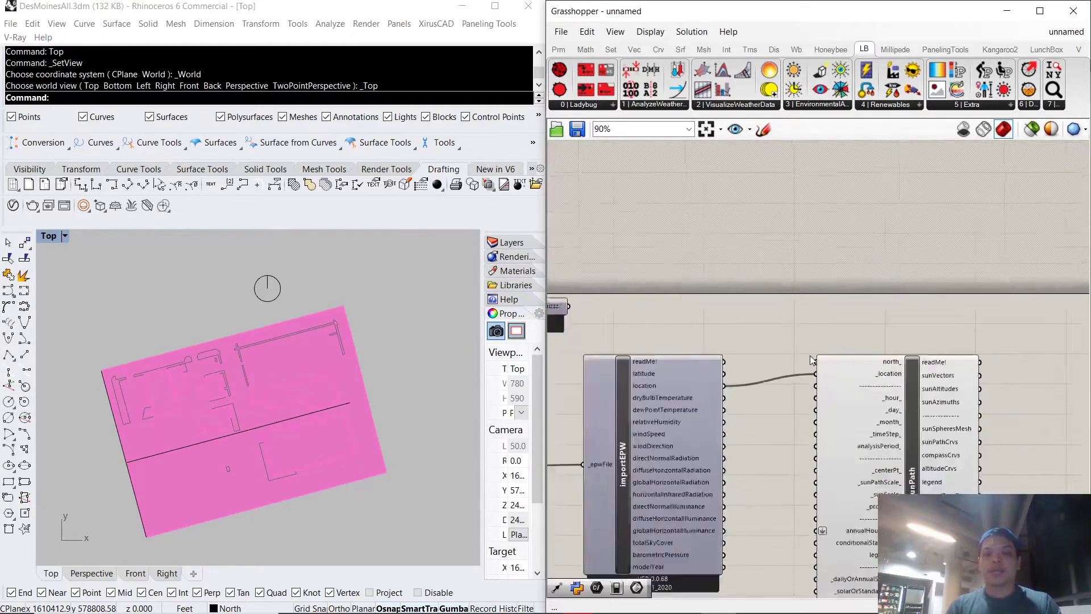
- Move the Path, importEPW and sunPath components down together to leave space above them
scroll(811, 360, down, 2)
drag(976, 492, 571, 320)
drag(696, 342, 698, 384)
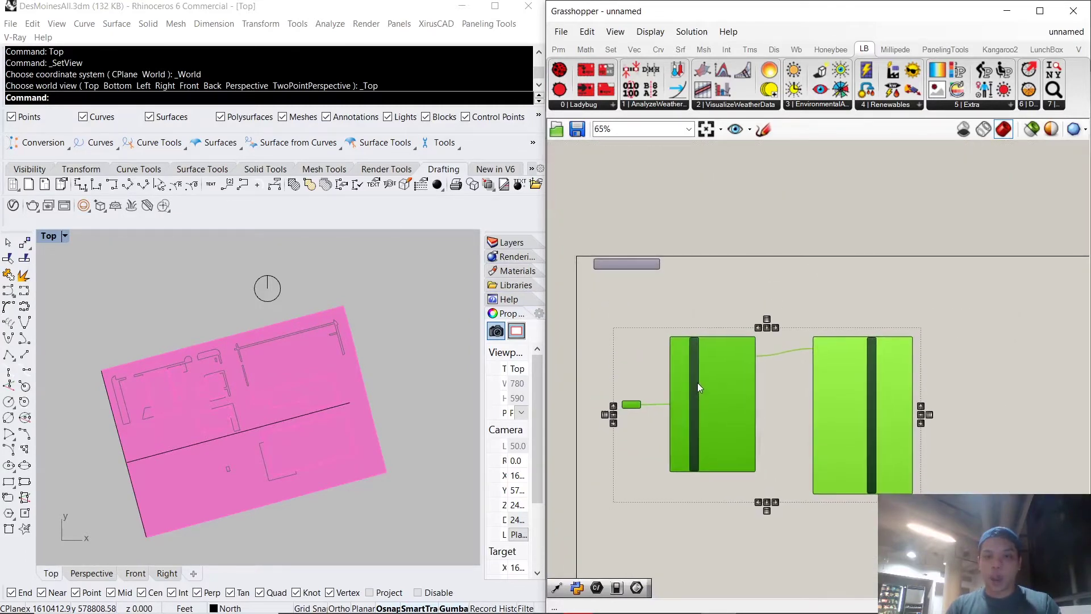
click(755, 299)
- Add a Vector 2Pt component in the empty space above the importEPW and sunPath components
scroll(718, 301, up, 4)
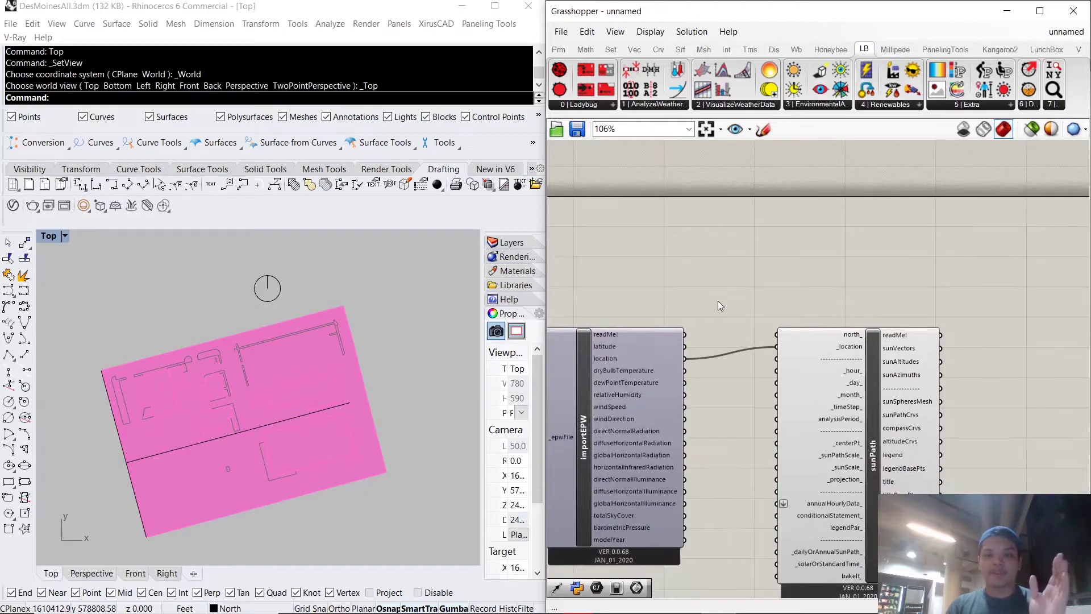
scroll(718, 301, up, 5)
double_click(699, 257)
text(vect)
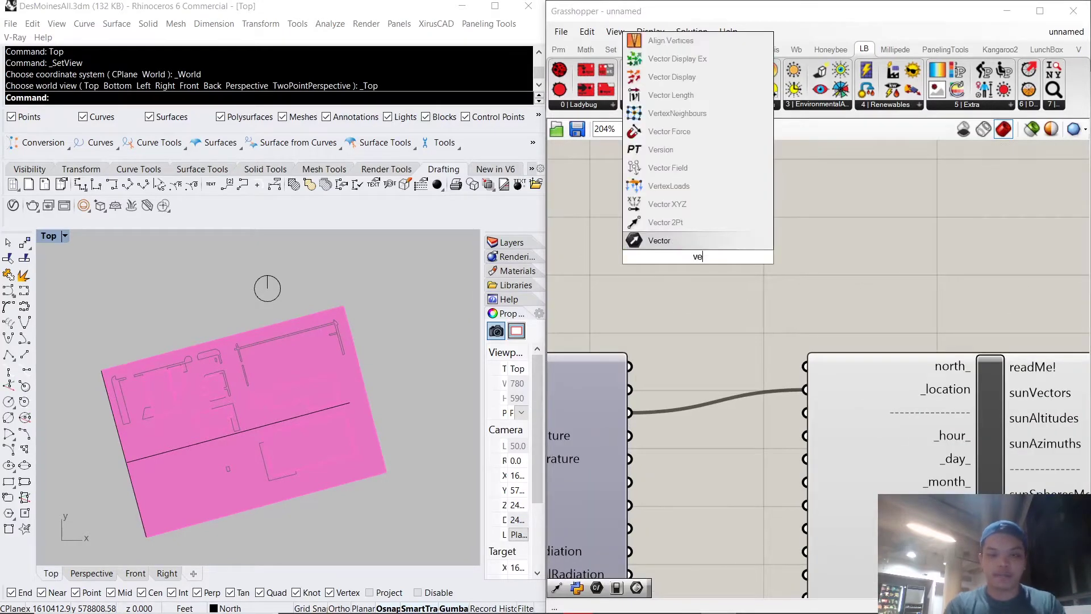
key(Up)
key(Up)
key(Up)
key(Up)
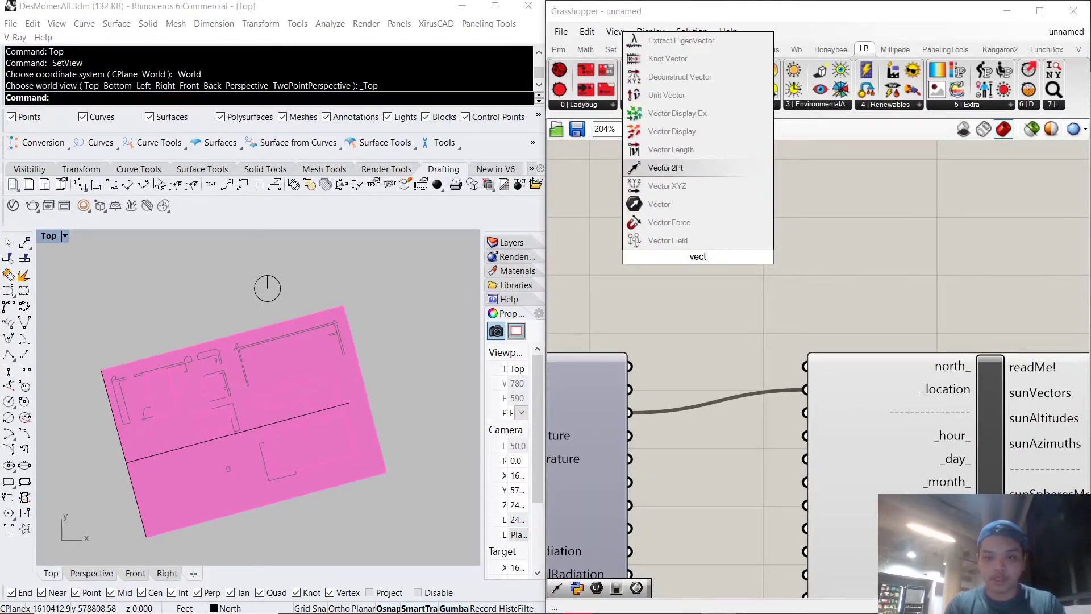
key(Return)
- Add a Point parameter to the left of the Vector 2Pt component and duplicate it
right_drag(739, 292, 875, 343)
double_click(770, 324)
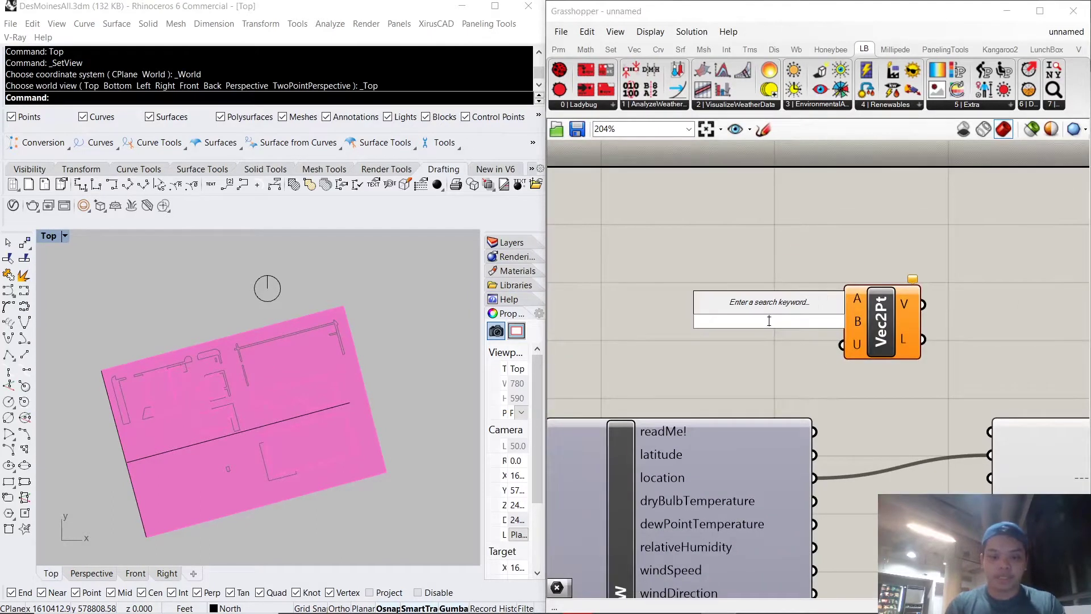
text(point)
key(Return)
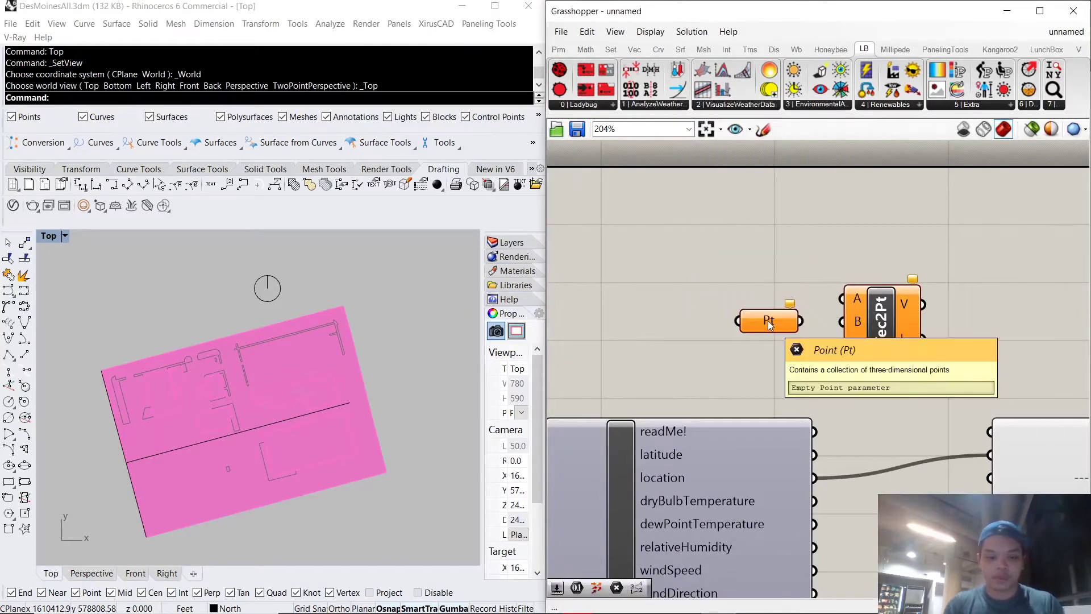
click(769, 324)
key(ctrl+c)
key(ctrl+v)
drag(772, 328, 766, 351)
- Stack the two Point parameters left of Vec2Pt and connect the upper to input A and the lower to input B
drag(768, 319, 750, 307)
drag(789, 390, 723, 309)
drag(776, 350, 716, 339)
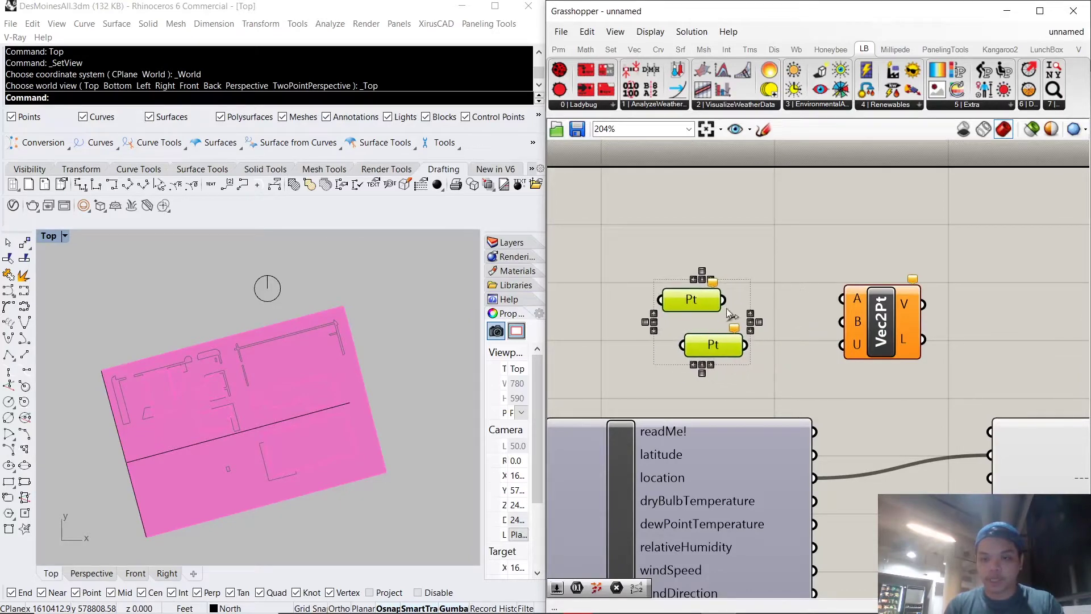
click(733, 315)
drag(723, 300, 842, 299)
drag(745, 344, 844, 322)
- Add a Vector Display component to the right of the Vector 2Pt component
right_drag(954, 321, 702, 314)
double_click(768, 322)
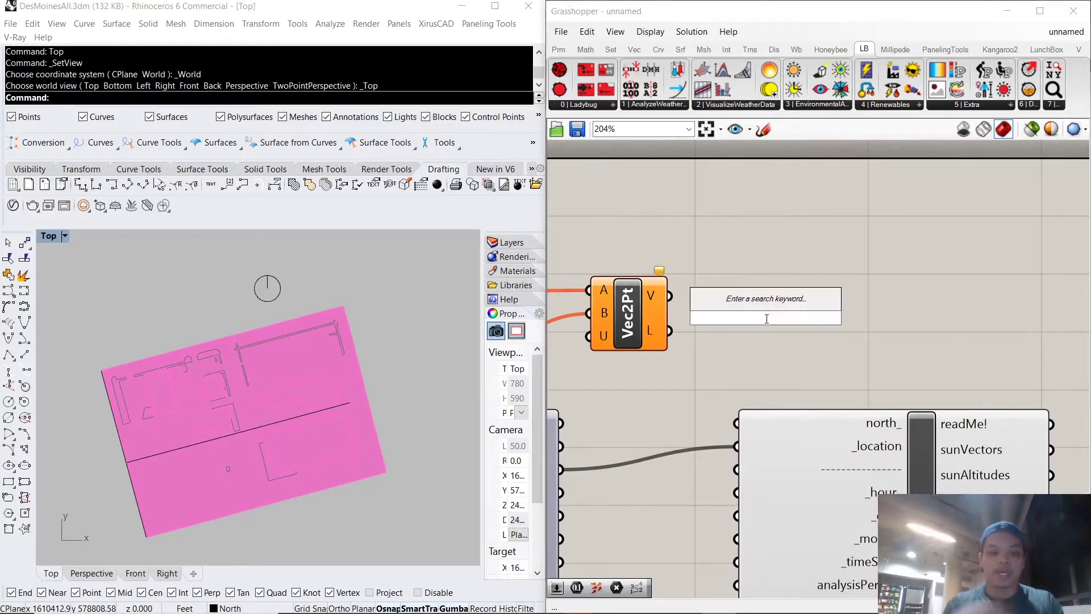
text(vector)
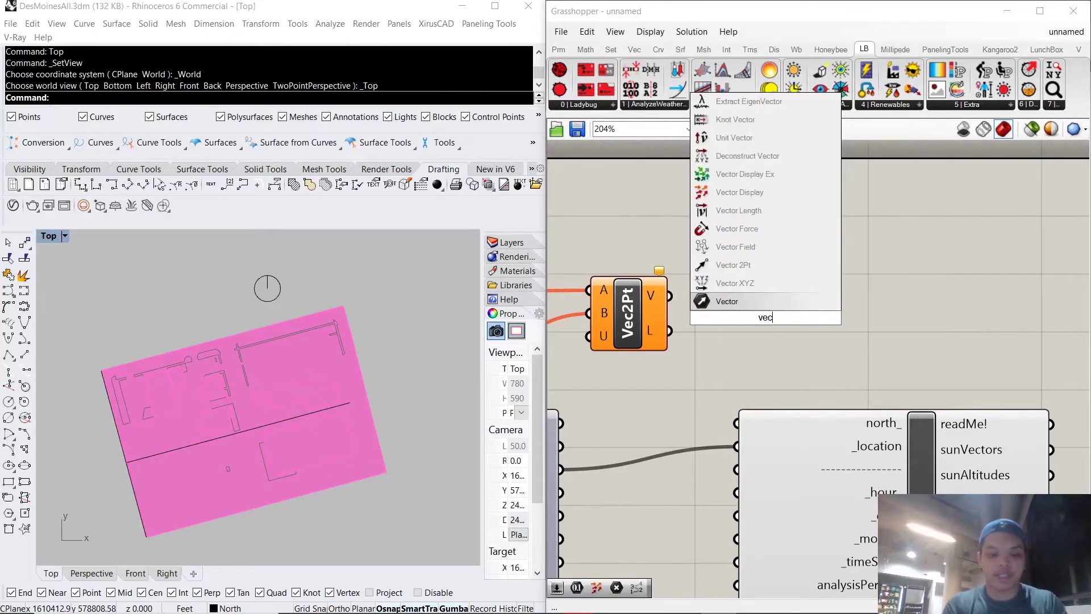
key(Up)
key(Up)
key(Up)
key(Up)
key(Up)
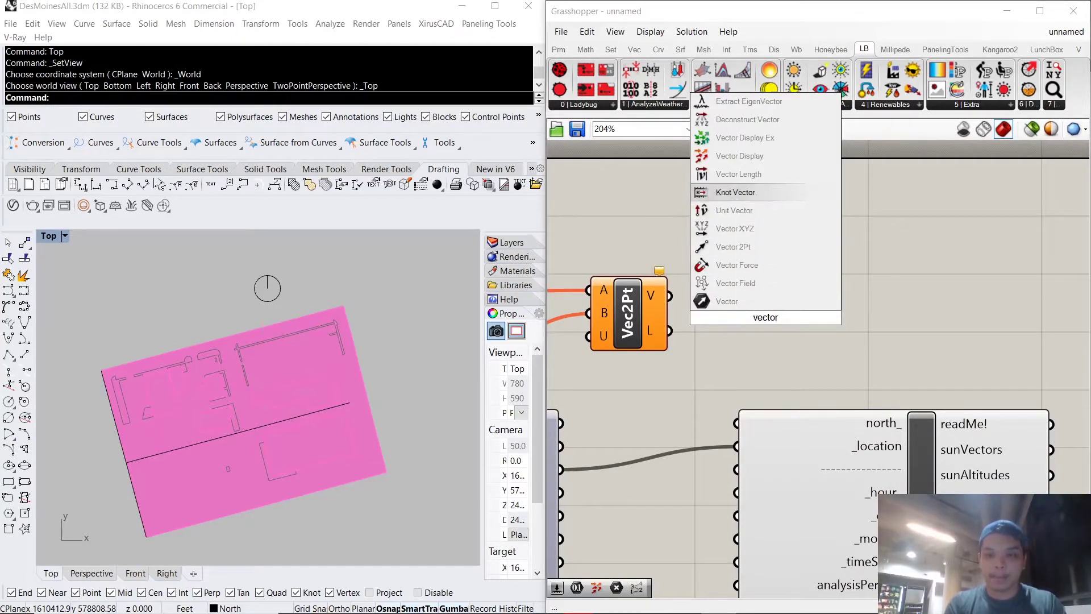
key(Return)
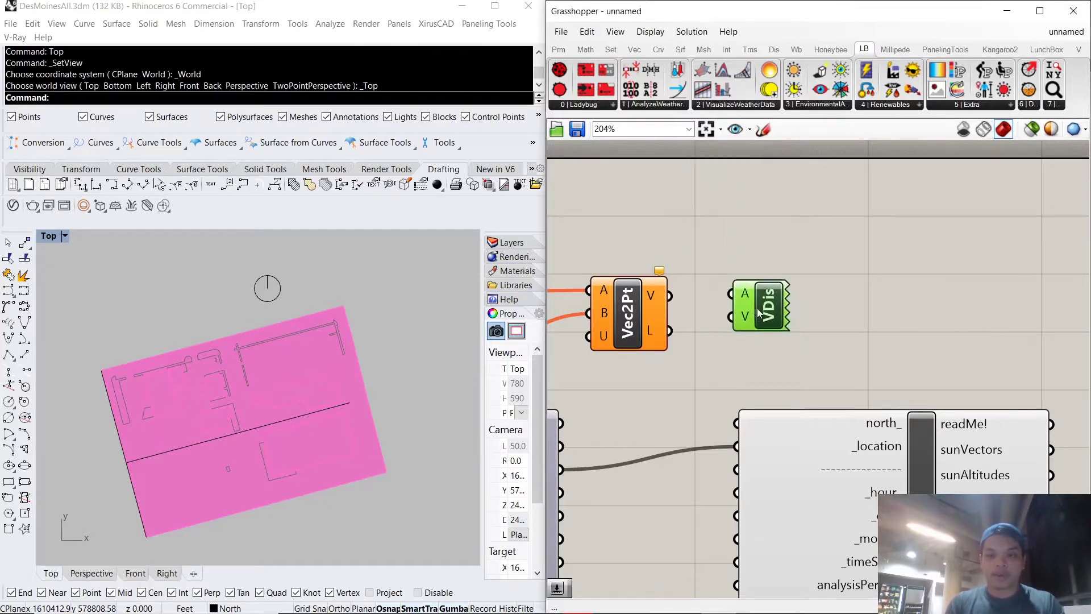
- Connect the Vec2Pt V output to the Vector Display V input, and the lower Point to its anchor input A
drag(760, 323, 757, 336)
drag(671, 295, 752, 342)
right_drag(752, 338, 905, 330)
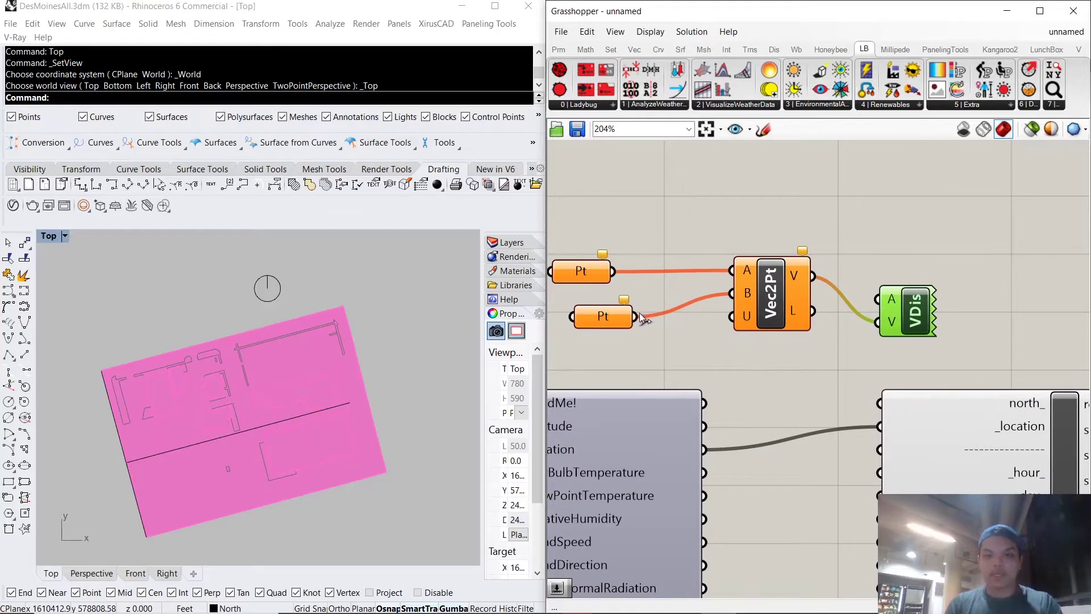
drag(637, 321, 884, 301)
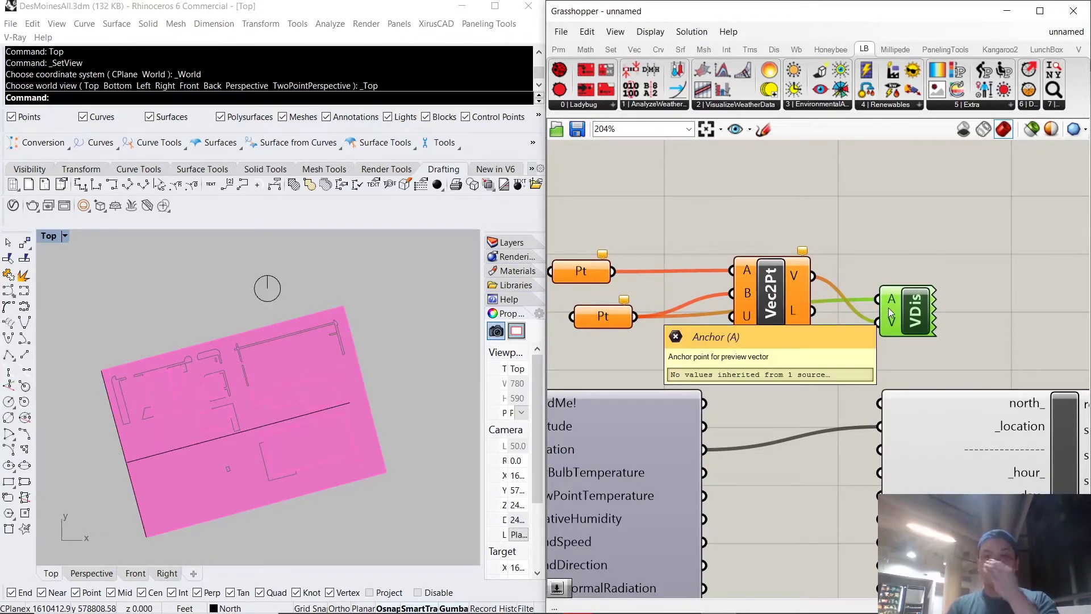
- Set the upper Point parameter to the centre of the north circle in the Rhino Top view
right_drag(719, 350, 865, 361)
scroll(858, 358, down, 1)
click(796, 355)
scroll(745, 301, up, 1)
scroll(745, 302, up, 1)
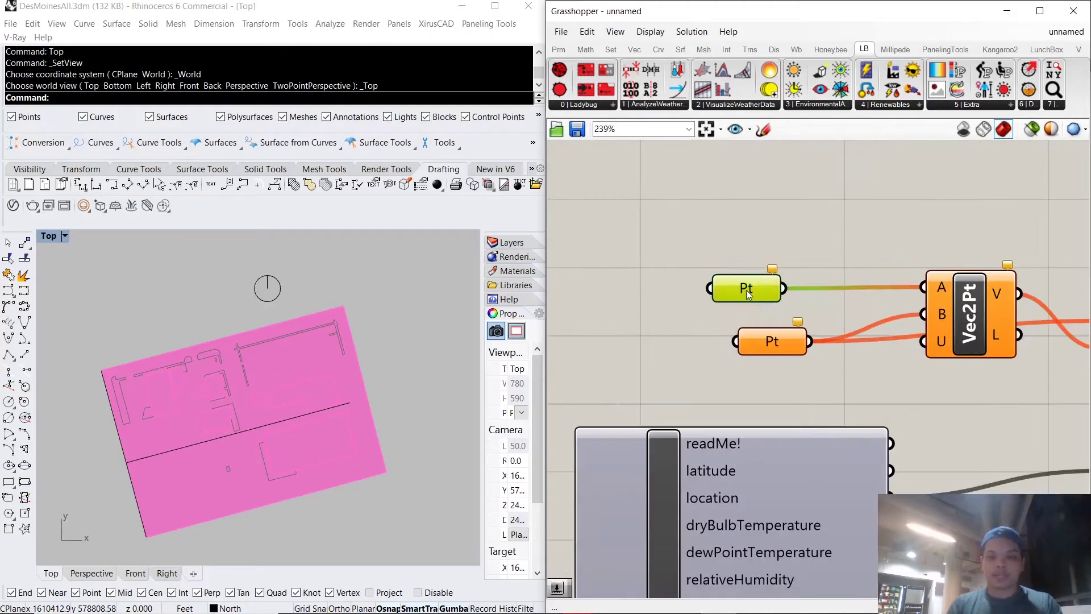
right_click(745, 290)
click(815, 493)
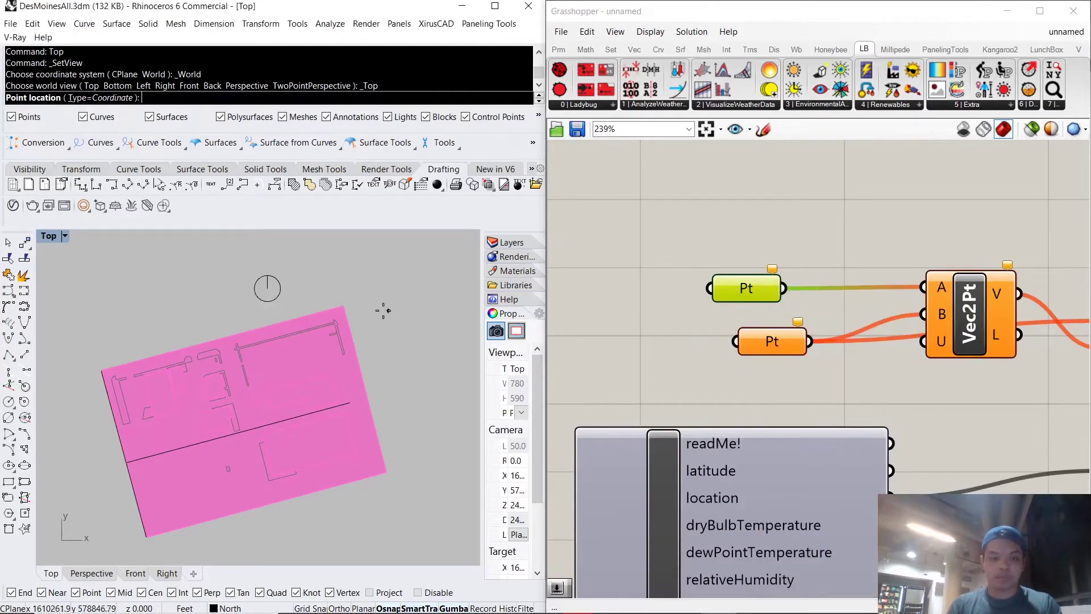
scroll(273, 267, up, 4)
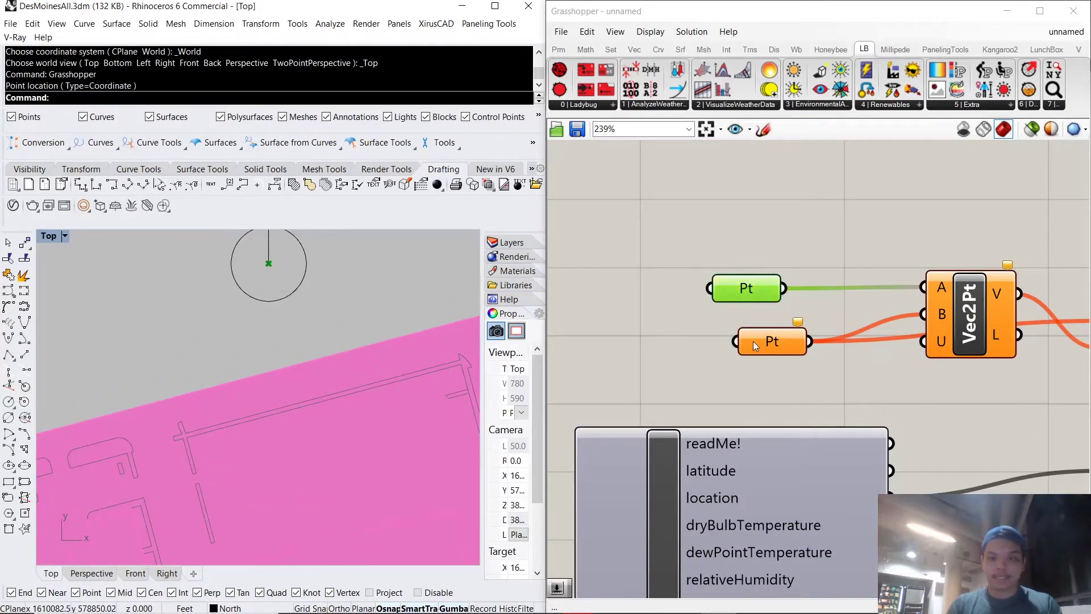
- Set the lower Point parameter to the upper end of the north line, where it meets the circle
right_click(755, 345)
click(804, 508)
scroll(329, 334, down, 2)
right_drag(329, 333, 361, 410)
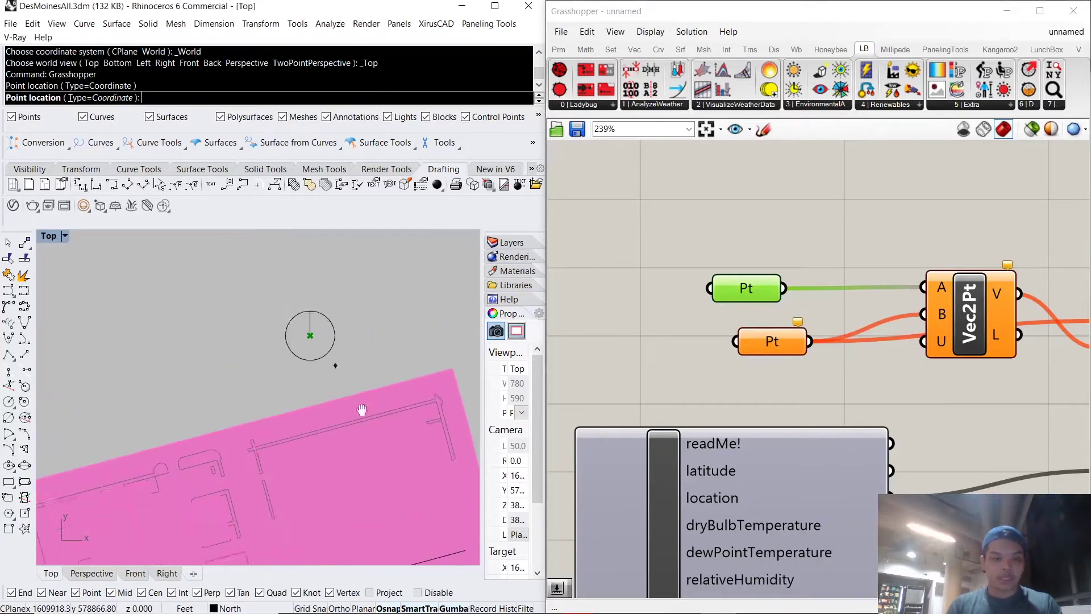
scroll(304, 312, up, 4)
click(338, 314)
scroll(307, 377, down, 4)
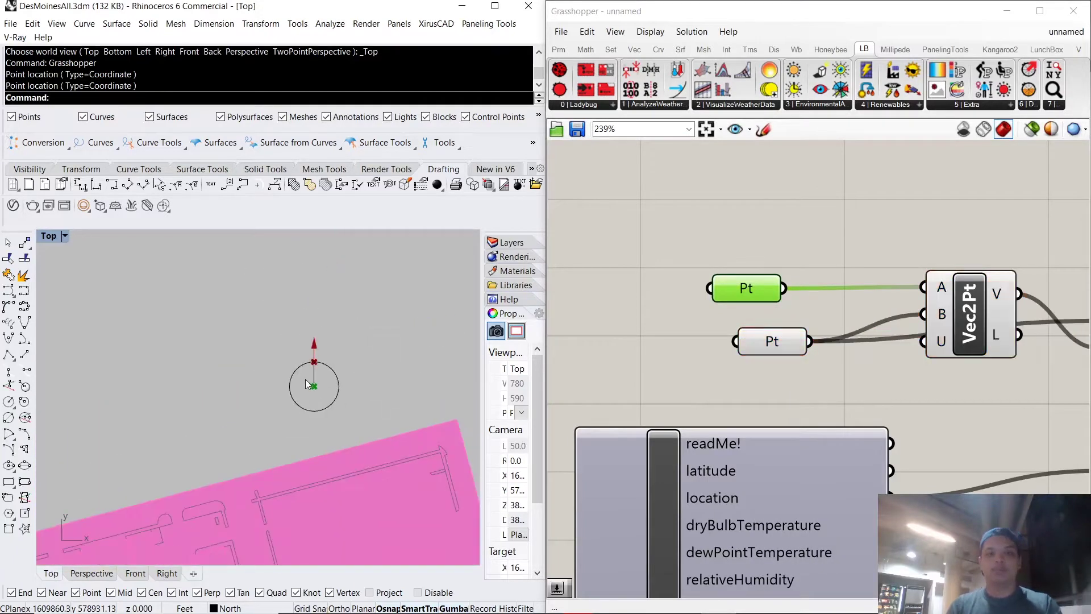
scroll(406, 335, down, 1)
- Group the two Point parameters with the Vector 2Pt and Vector Display components
scroll(638, 328, down, 4)
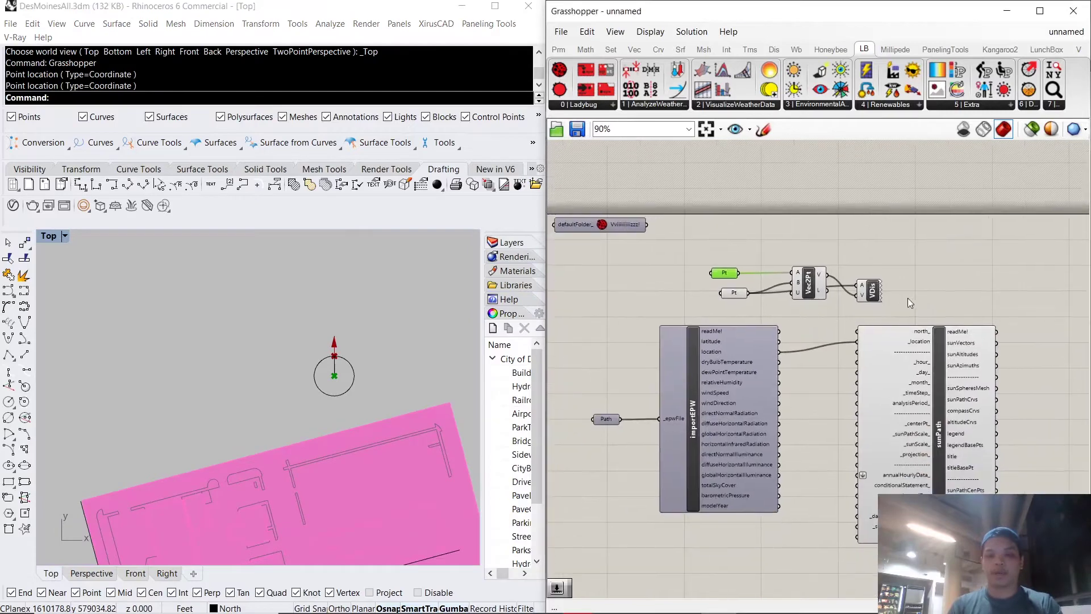
drag(908, 301, 707, 258)
right_click(830, 281)
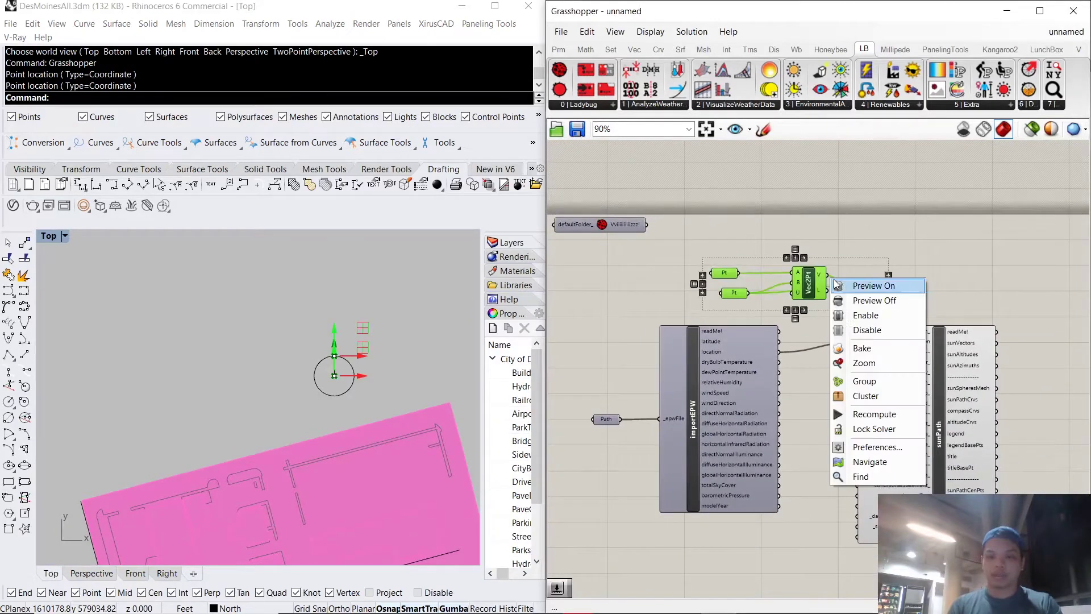
click(866, 381)
- Connect the Vec2Pt V output to the sunPath north_ input
scroll(780, 264, up, 5)
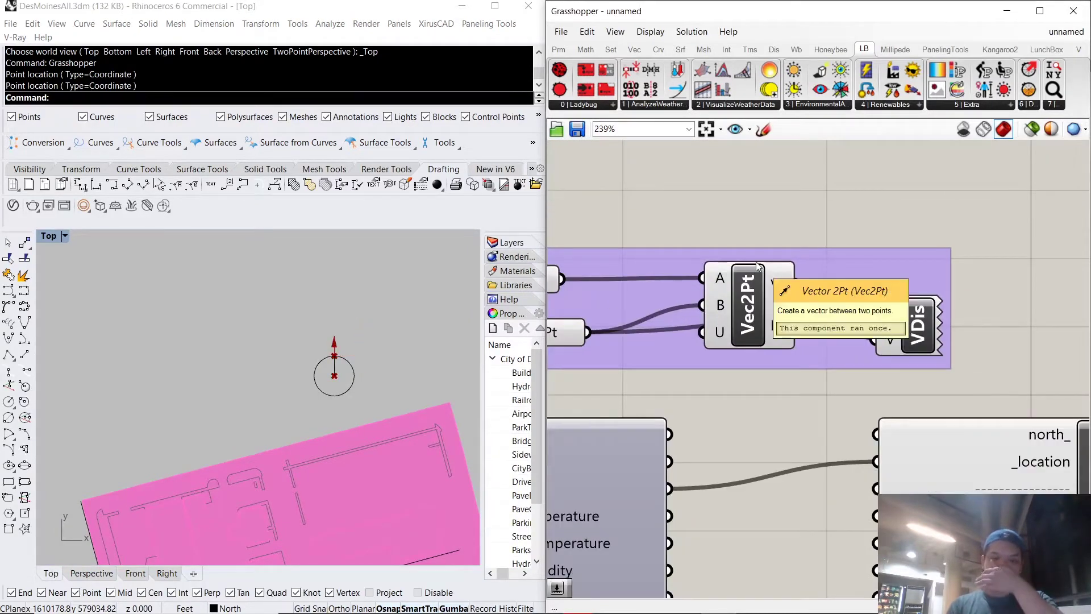
scroll(824, 278, down, 5)
scroll(769, 283, up, 2)
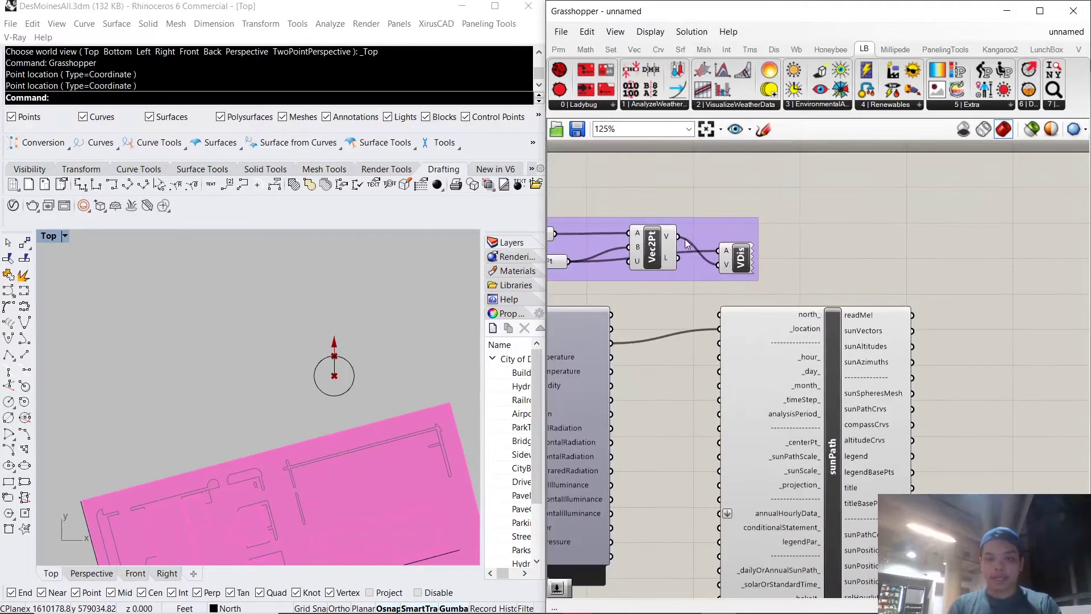
scroll(753, 272, up, 3)
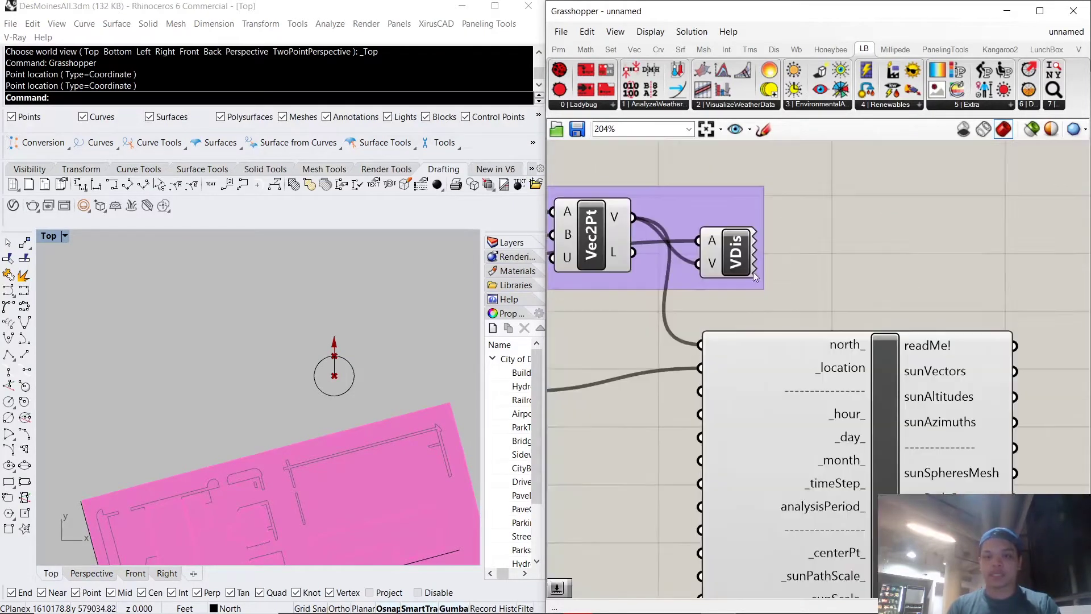
- Examine the hour, day and month inputs of the sunPath component
click(896, 322)
scroll(896, 323, down, 3)
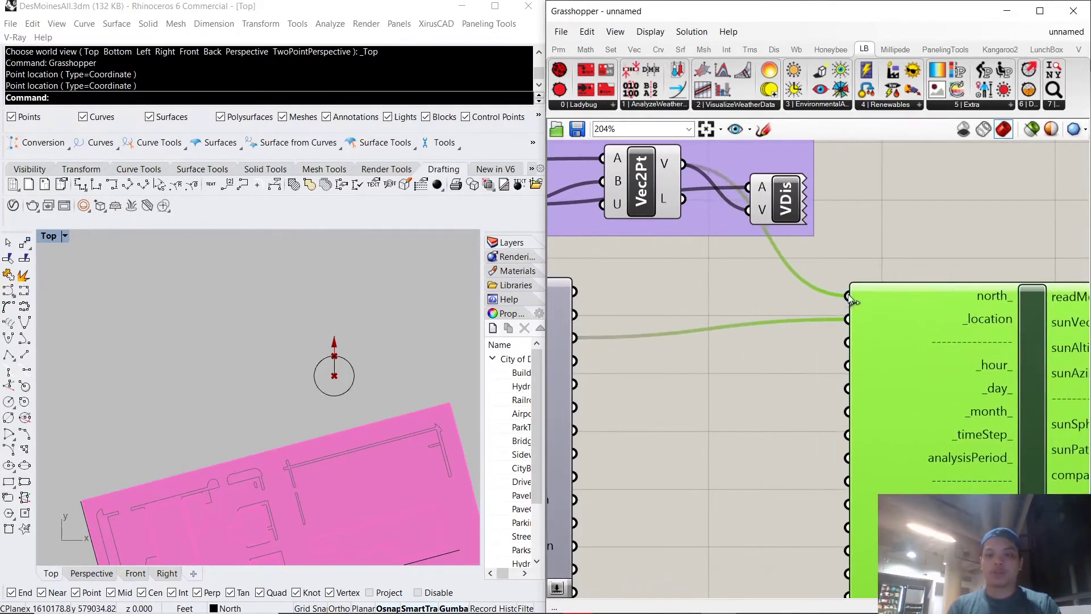
drag(863, 322, 864, 332)
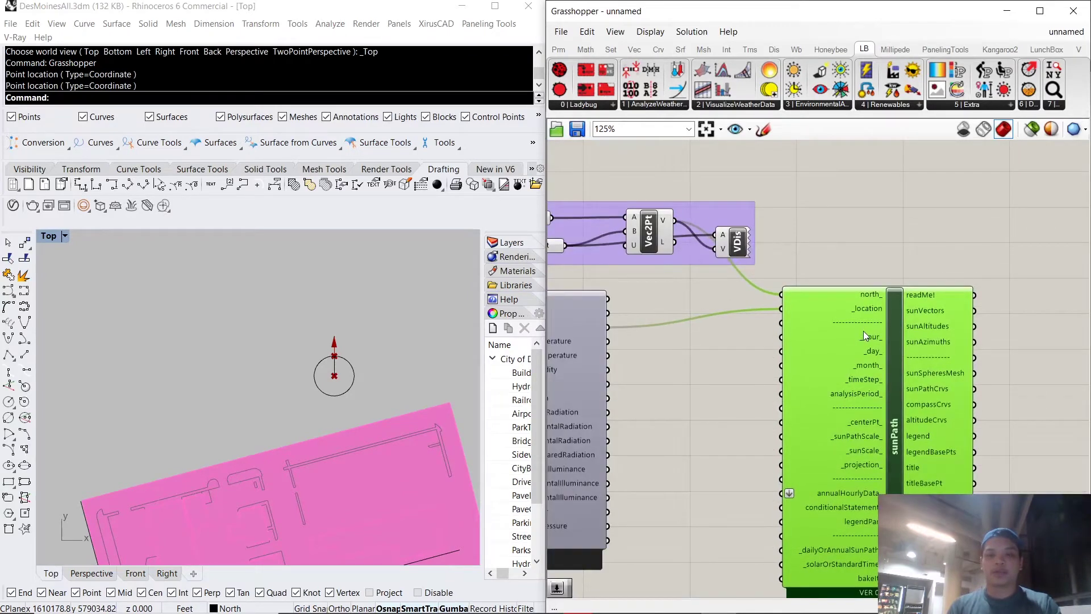
scroll(773, 346, down, 1)
right_drag(770, 353, 834, 319)
scroll(833, 320, up, 1)
scroll(881, 285, up, 4)
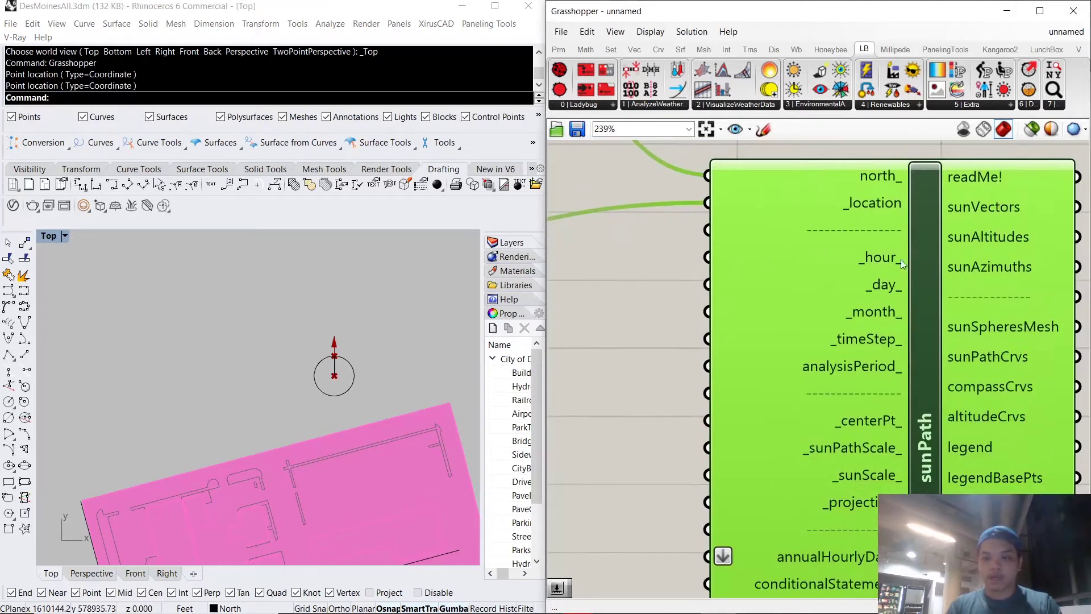
scroll(876, 318, down, 2)
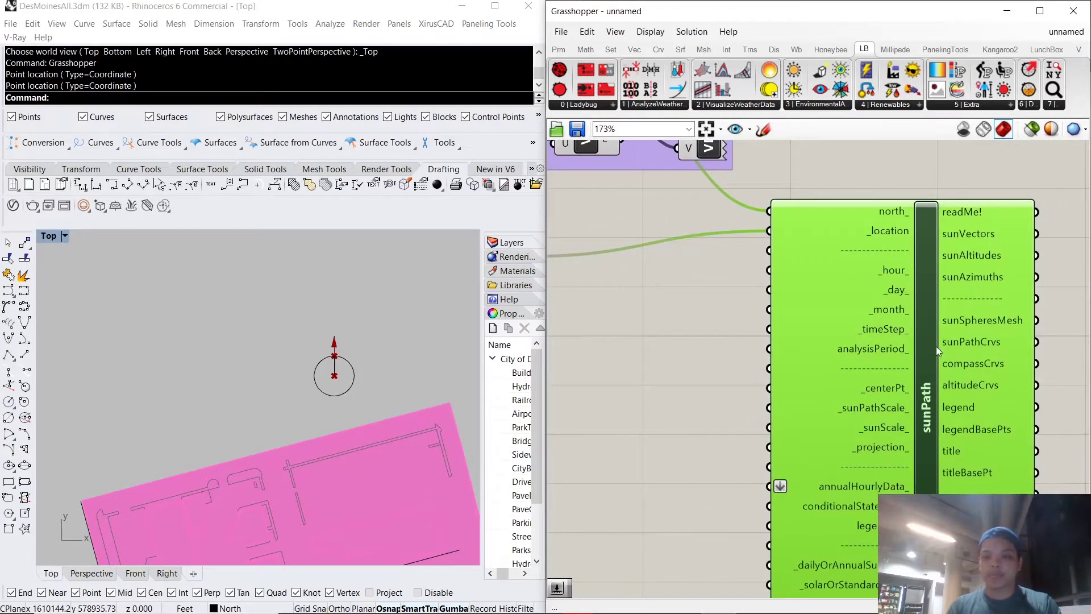
scroll(741, 323, up, 2)
- Add three number sliders with values 24, 31 and 12 between the importEPW and sunPath components
double_click(705, 274)
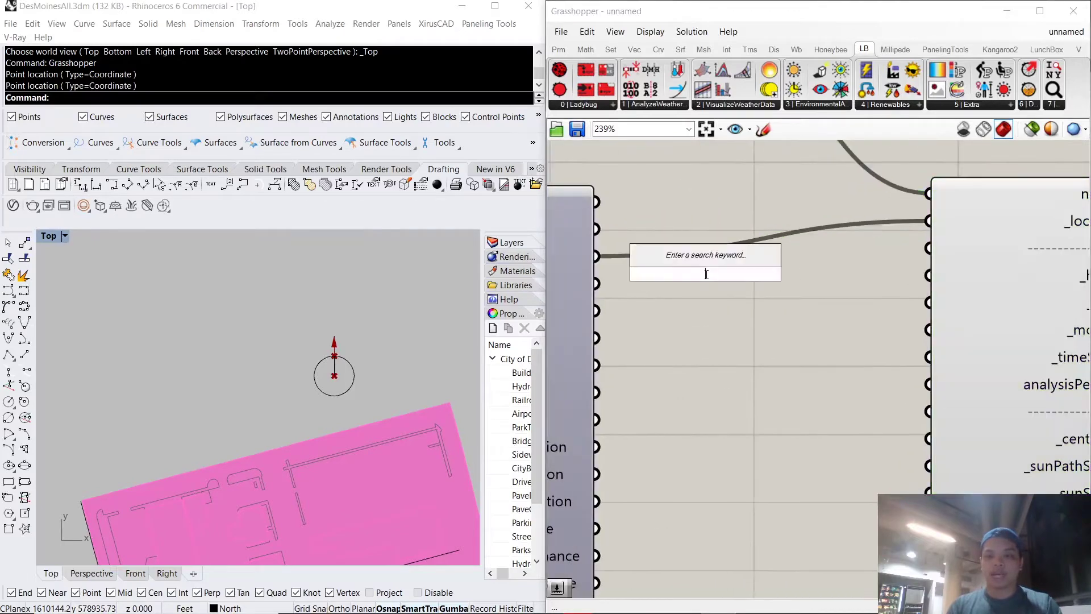
text(24)
key(Return)
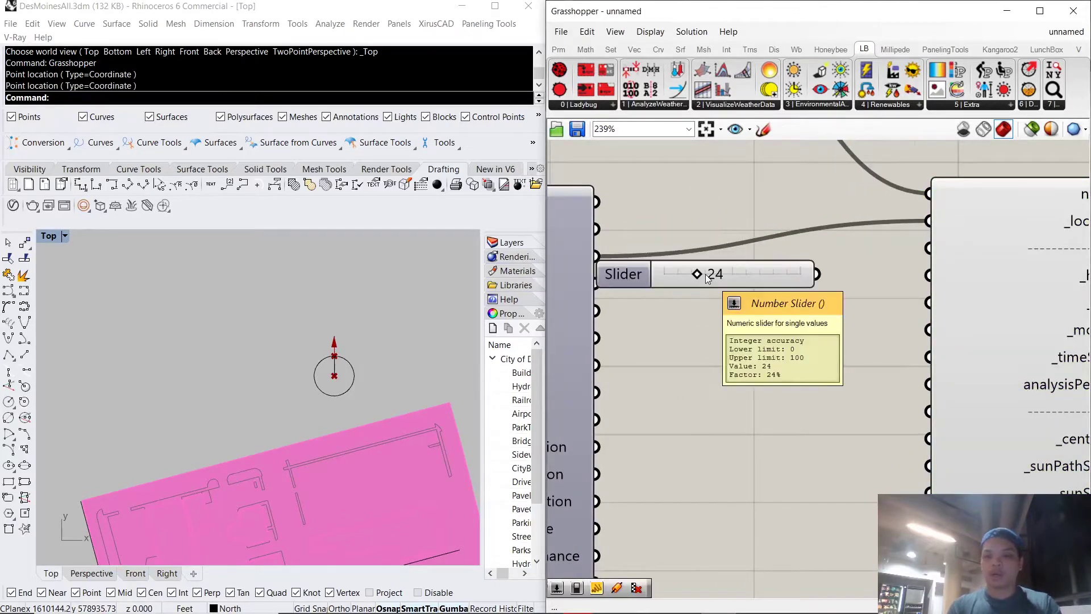
scroll(706, 316, down, 1)
double_click(713, 322)
text(31)
key(Return)
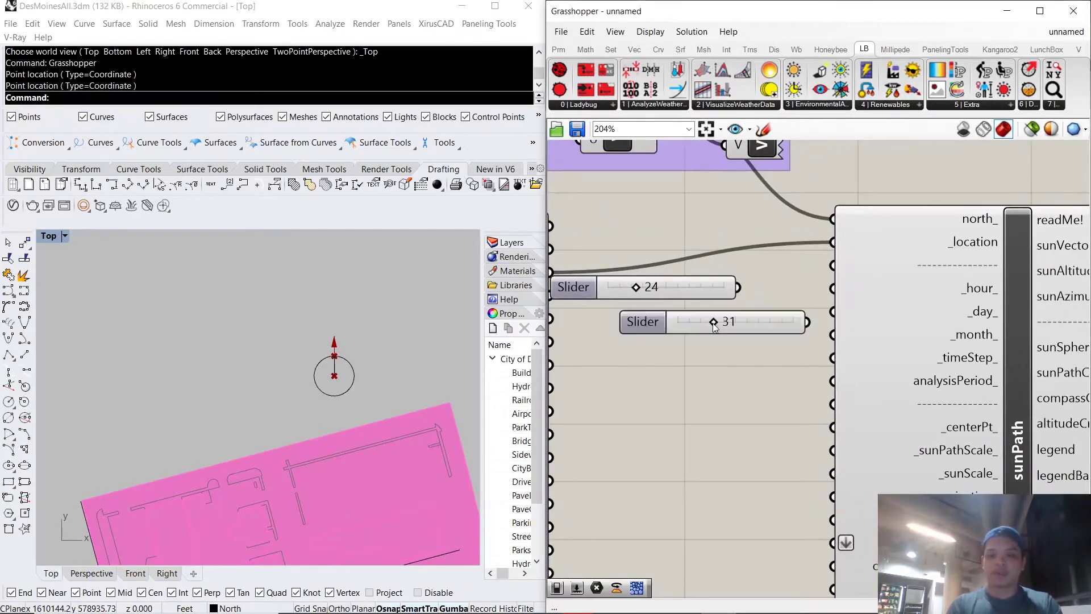
double_click(715, 366)
text(12)
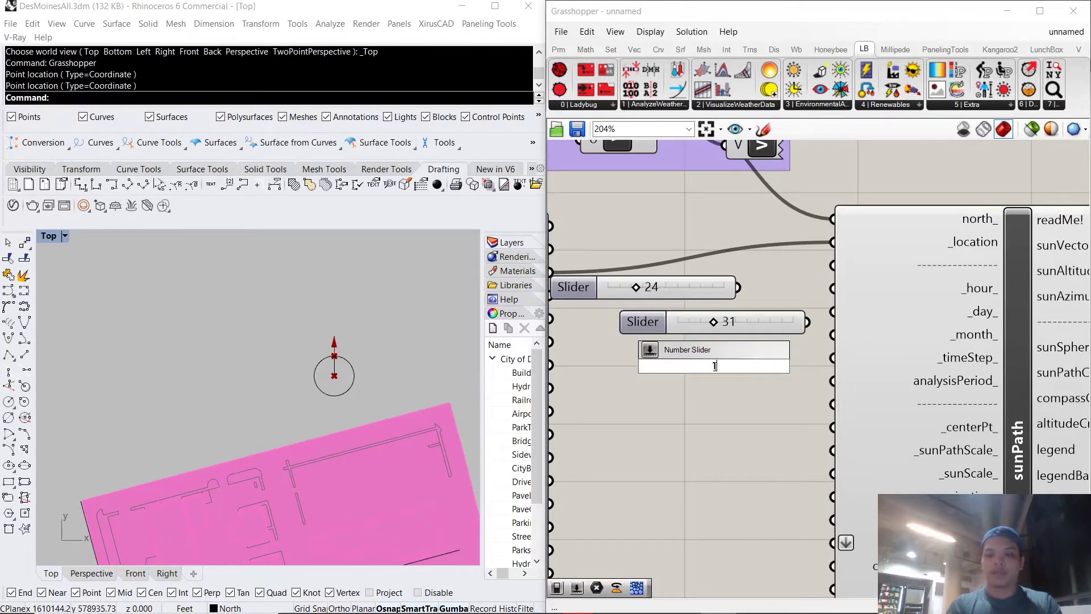
key(Return)
- Line up the three number sliders in a column beside the sunPath inputs
drag(735, 376, 709, 381)
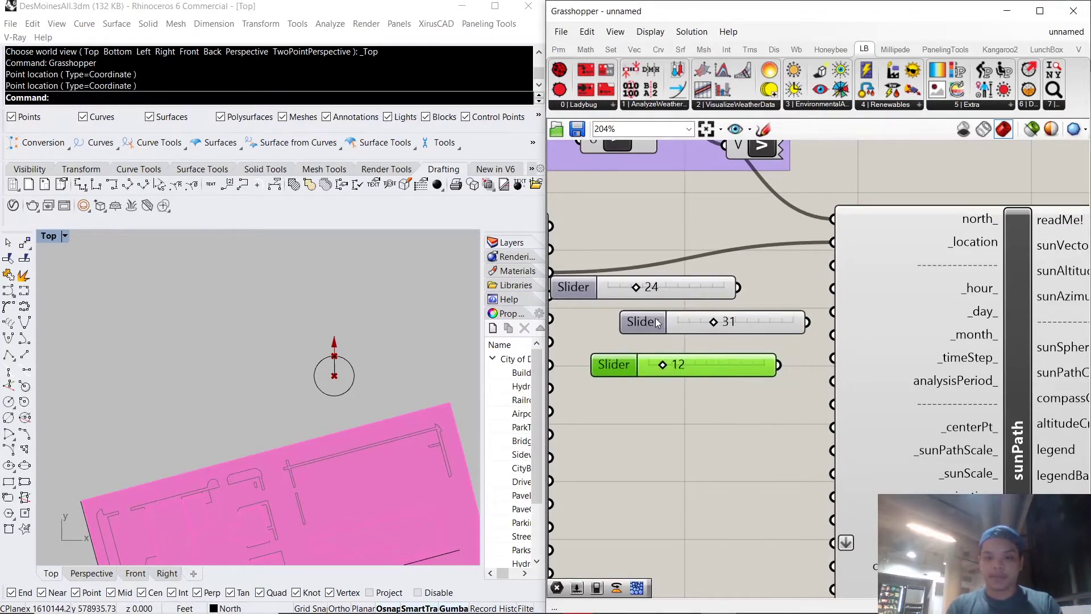
drag(656, 321, 628, 324)
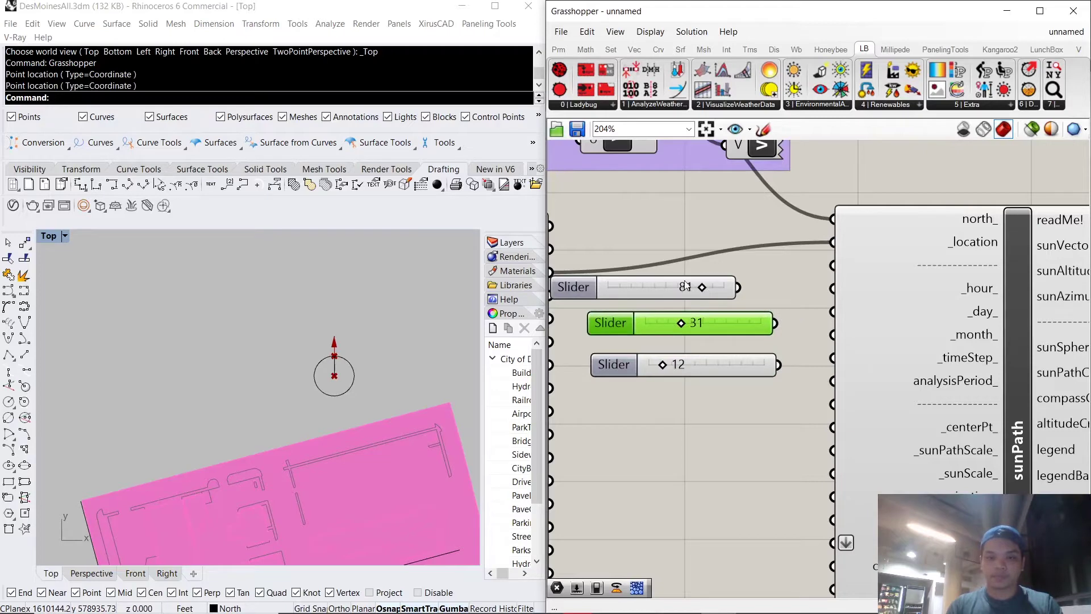
mouse_move(686, 286)
mouse_down()
mouse_move(697, 285)
mouse_move(686, 289)
mouse_up()
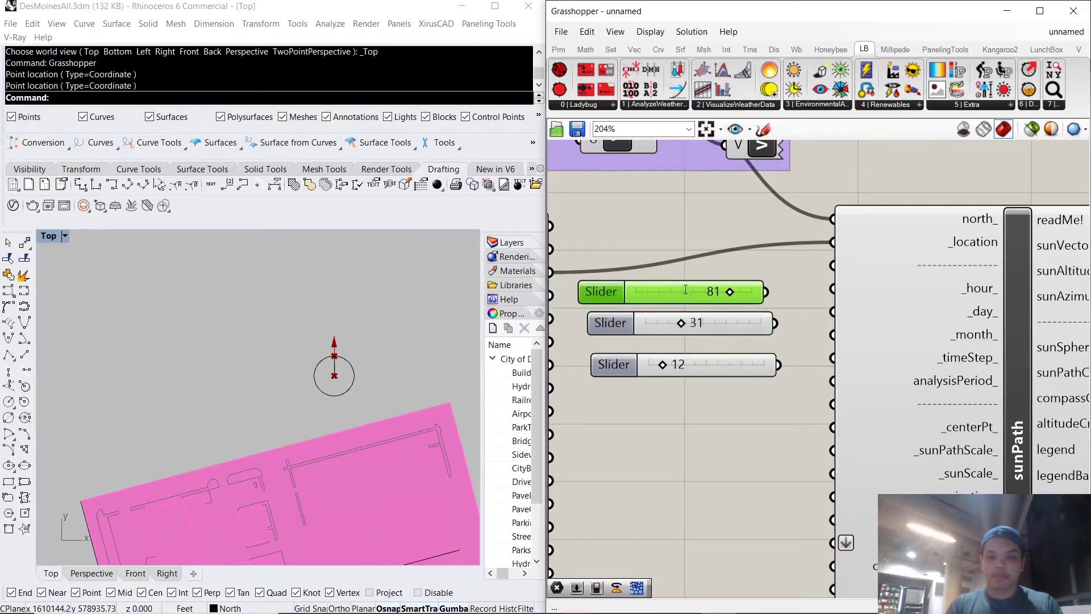
- Set the top slider to 24 and connect it to the sunPath _hour_ input
double_click(687, 290)
text(24)
key(Return)
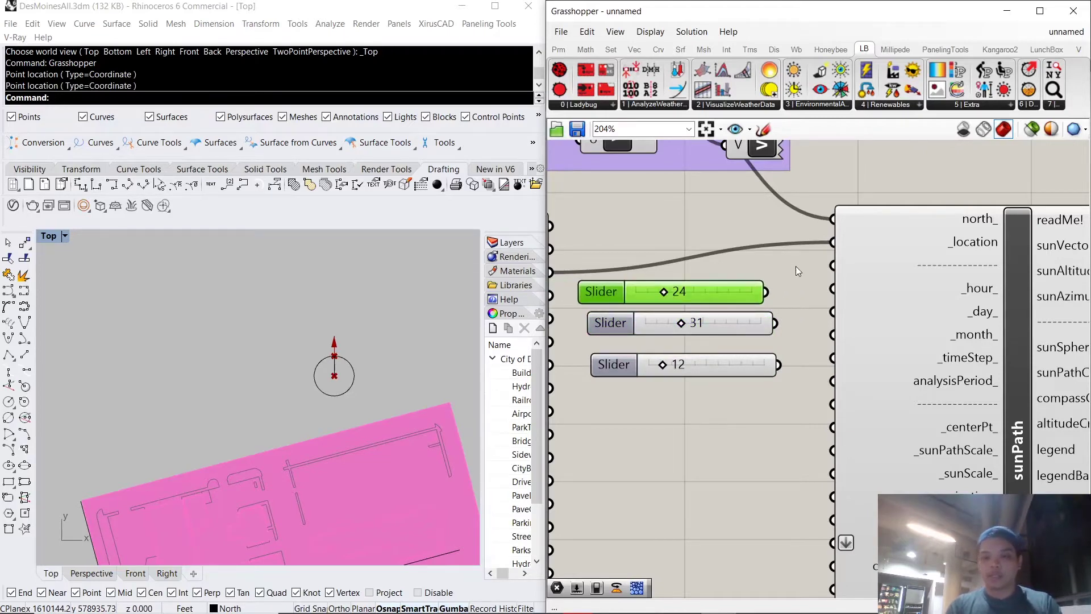
drag(766, 292, 833, 289)
scroll(847, 367, down, 3)
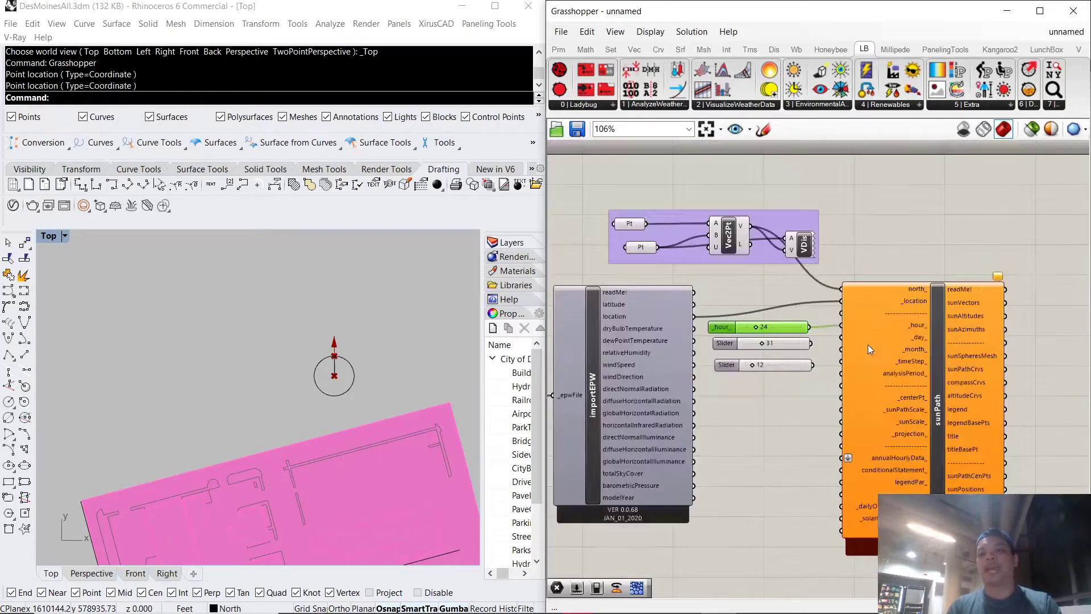
- Read the warning on the sunPath component
scroll(868, 349, up, 3)
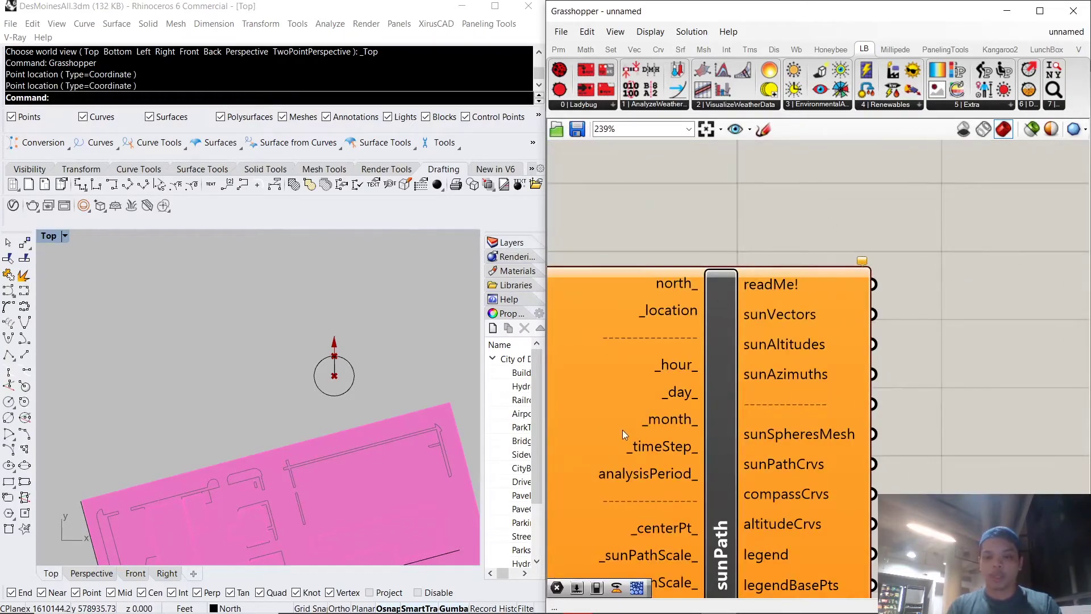
right_drag(622, 429, 790, 397)
right_drag(1043, 271, 942, 336)
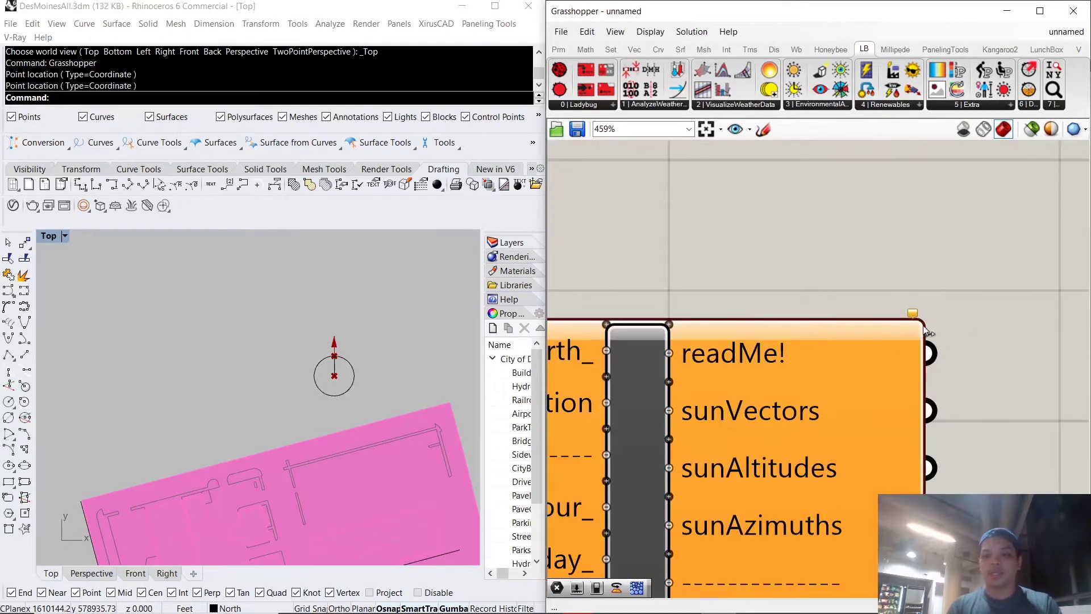
scroll(950, 297, up, 2)
mouse_move(910, 317)
scroll(838, 330, down, 5)
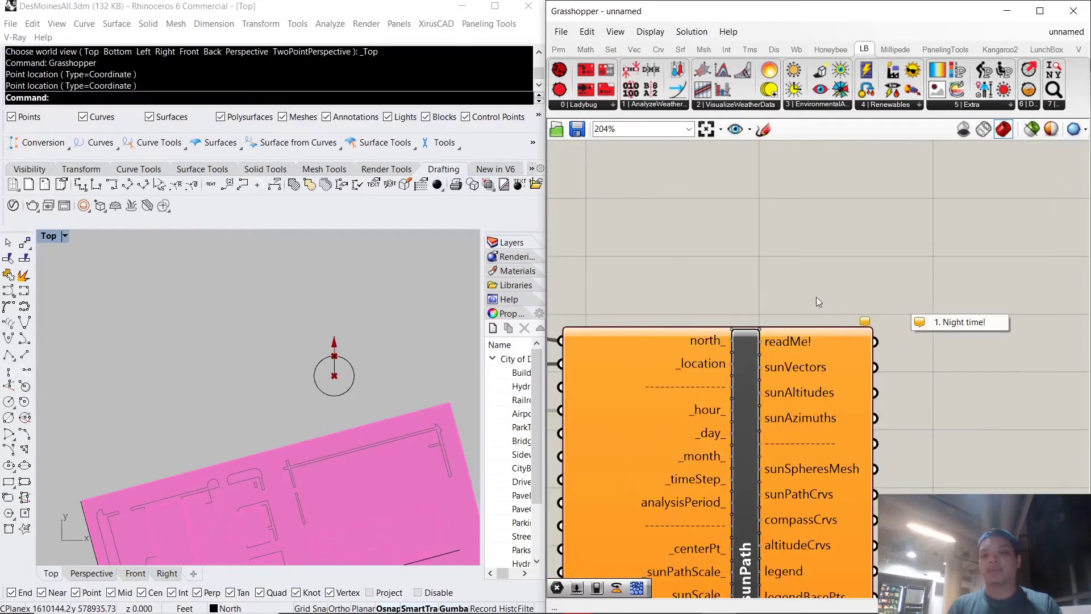
- Set the _hour_ slider to 11
right_drag(771, 343, 1086, 310)
scroll(820, 359, up, 3)
right_drag(849, 416, 886, 365)
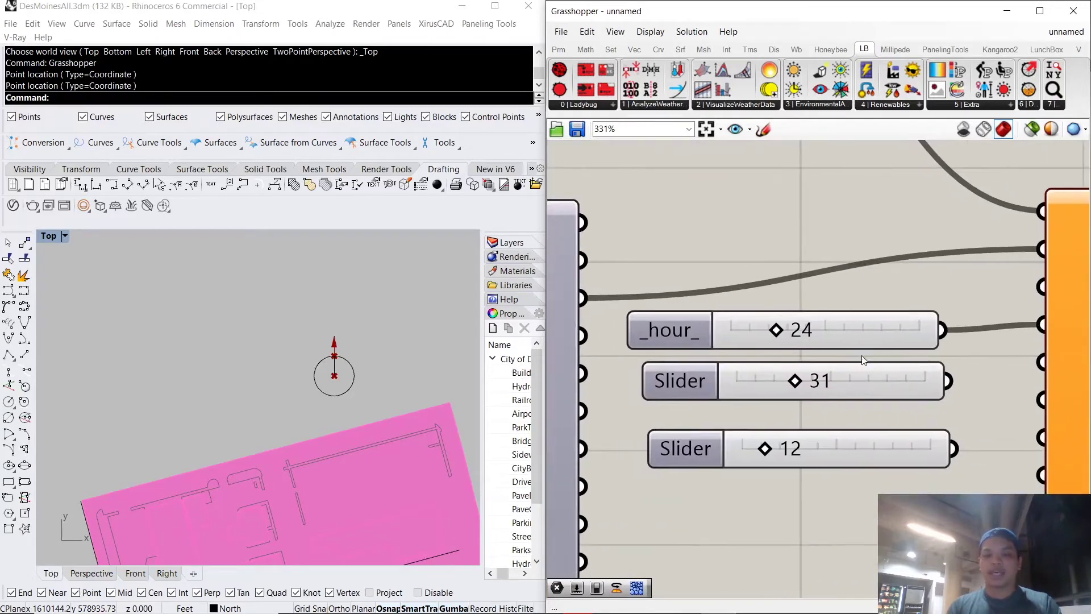
scroll(885, 341, up, 2)
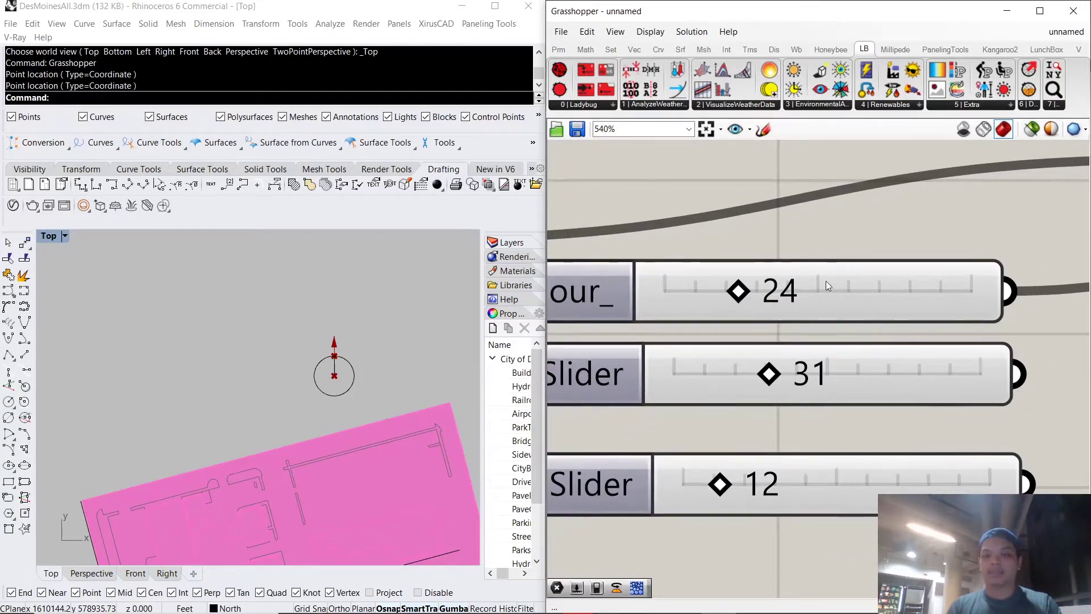
scroll(826, 281, down, 2)
double_click(809, 299)
text(11)
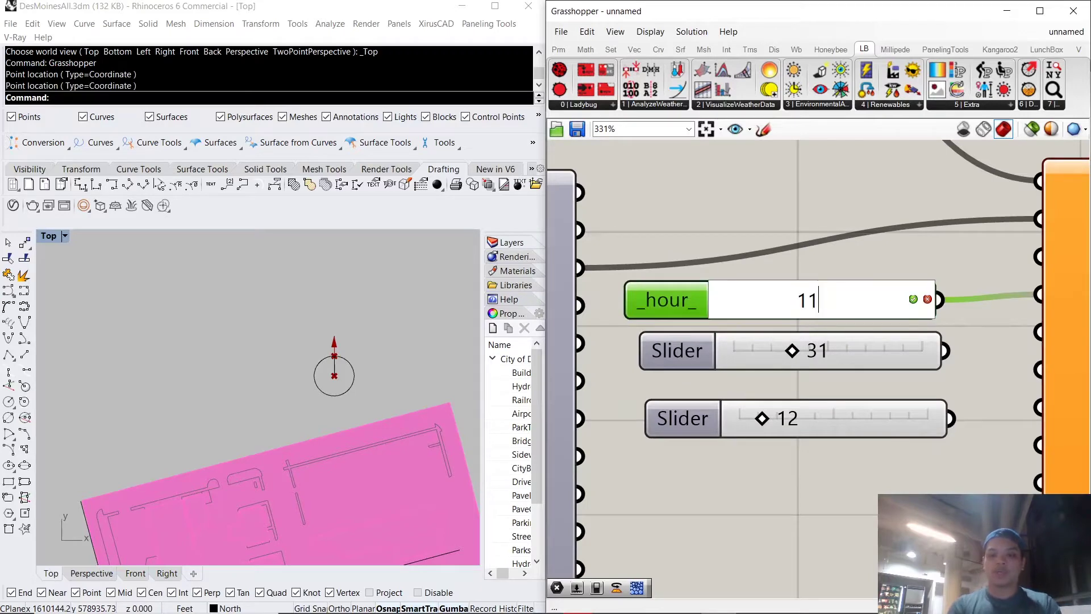
key(Return)
scroll(766, 325, down, 4)
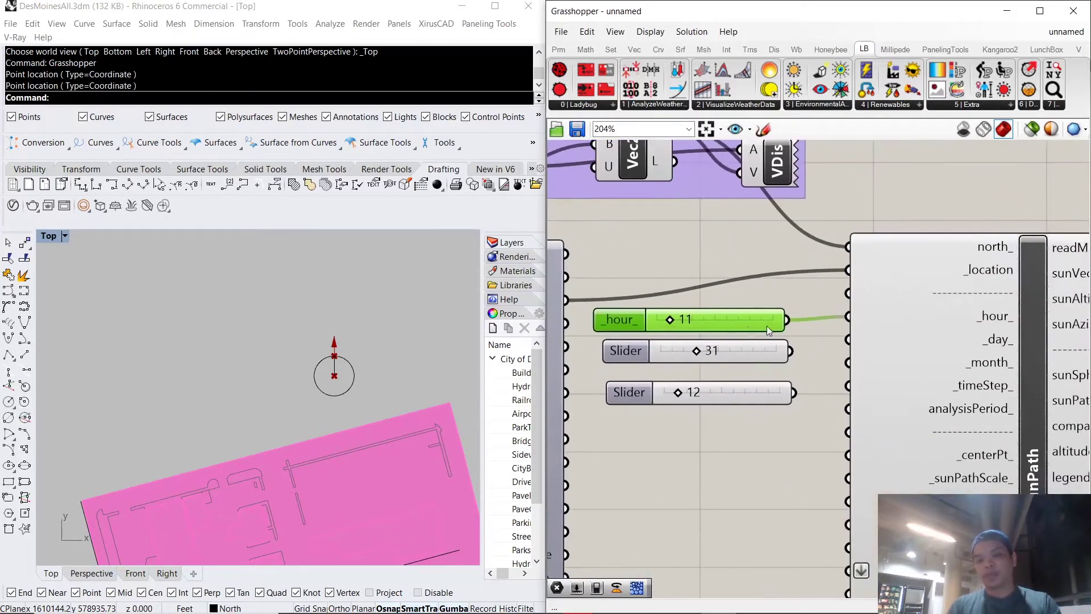
click(941, 245)
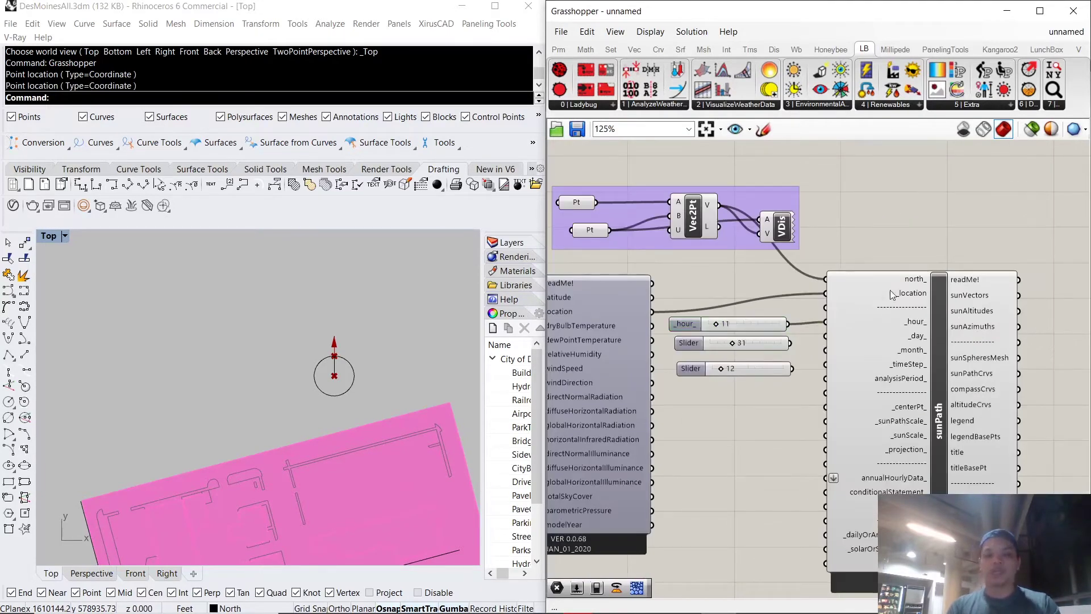
- Set the middle slider to 21 and connect it to the sunPath _day_ input
scroll(763, 344, up, 4)
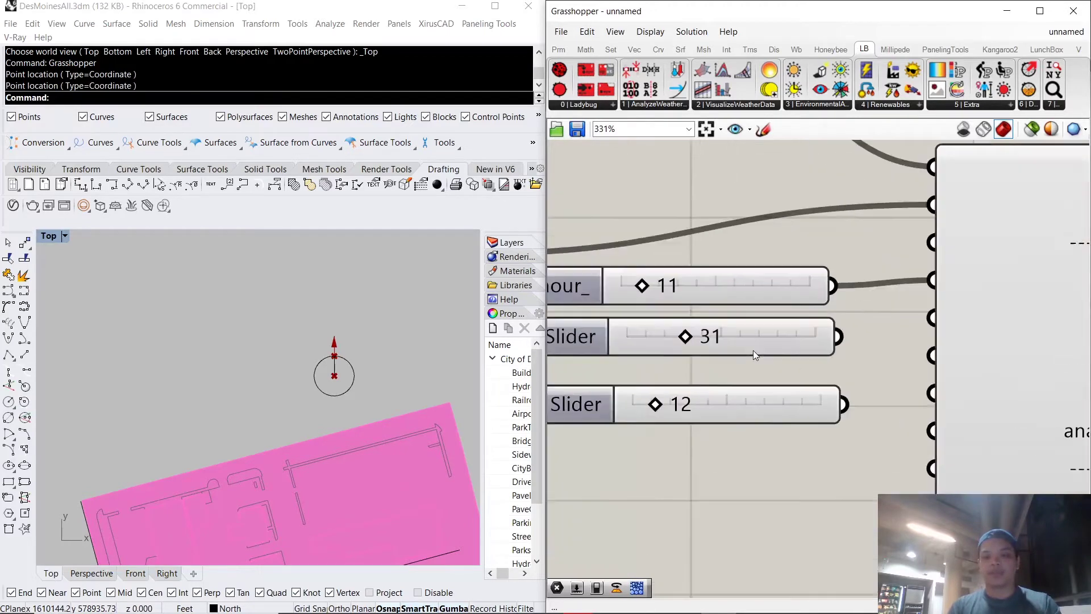
double_click(745, 349)
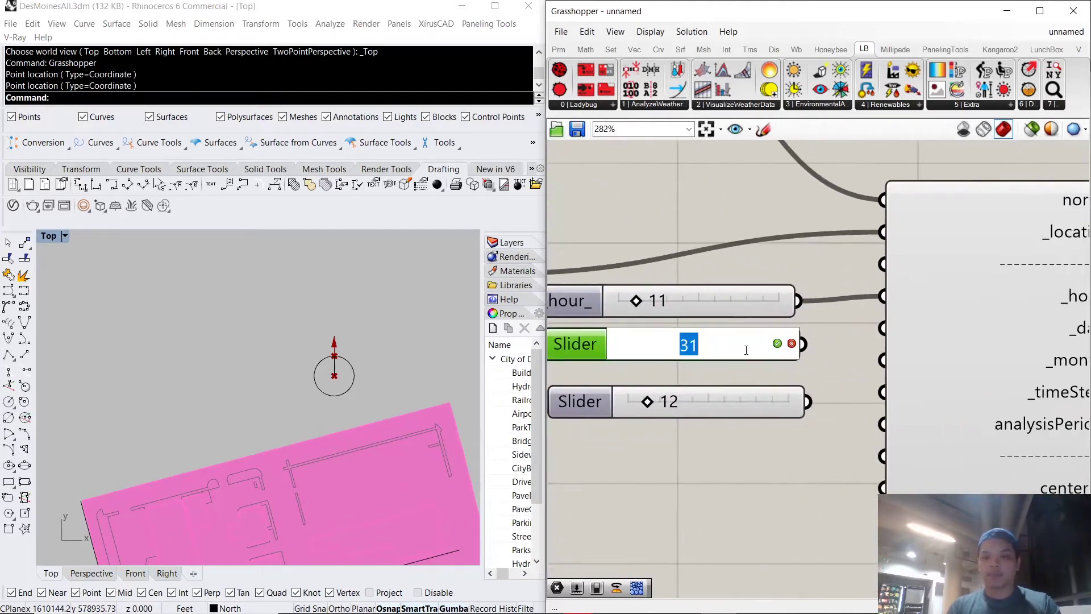
click(898, 363)
right_drag(879, 360, 833, 357)
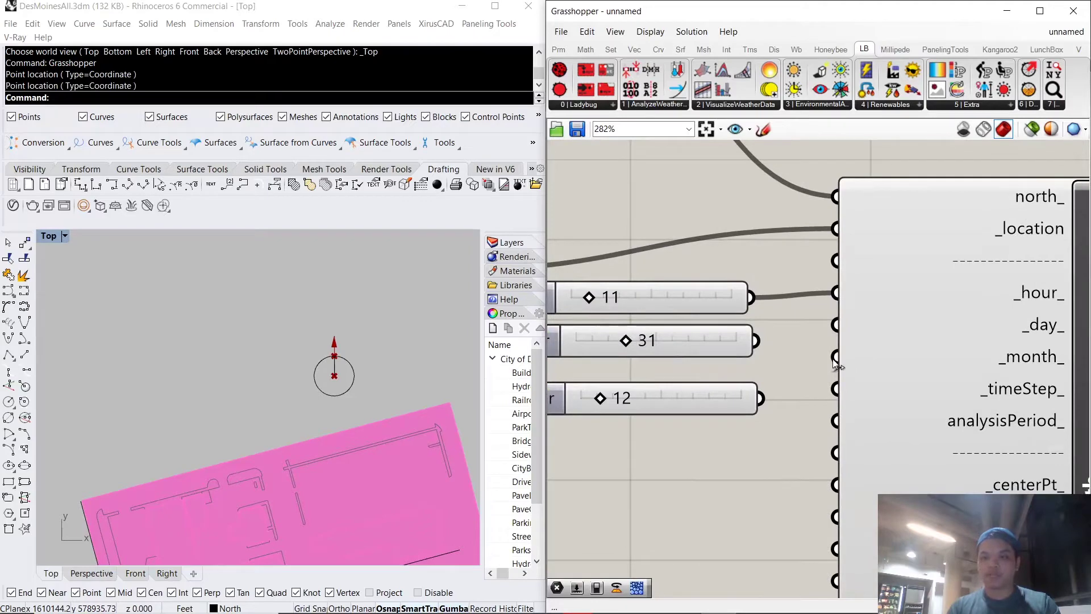
double_click(665, 337)
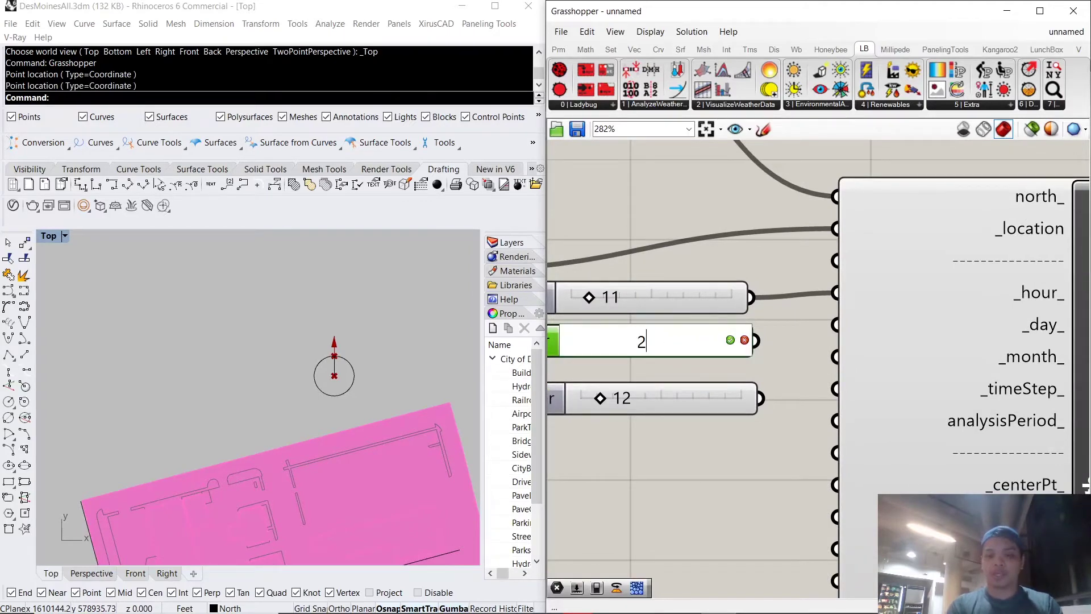
text(21)
key(Return)
scroll(766, 357, down, 3)
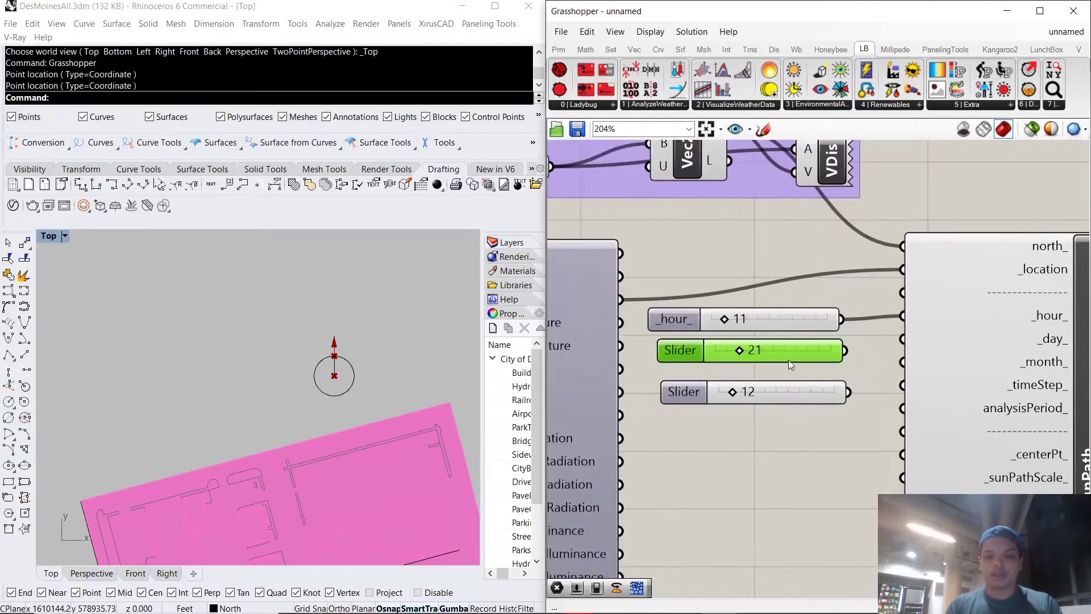
drag(842, 353, 903, 340)
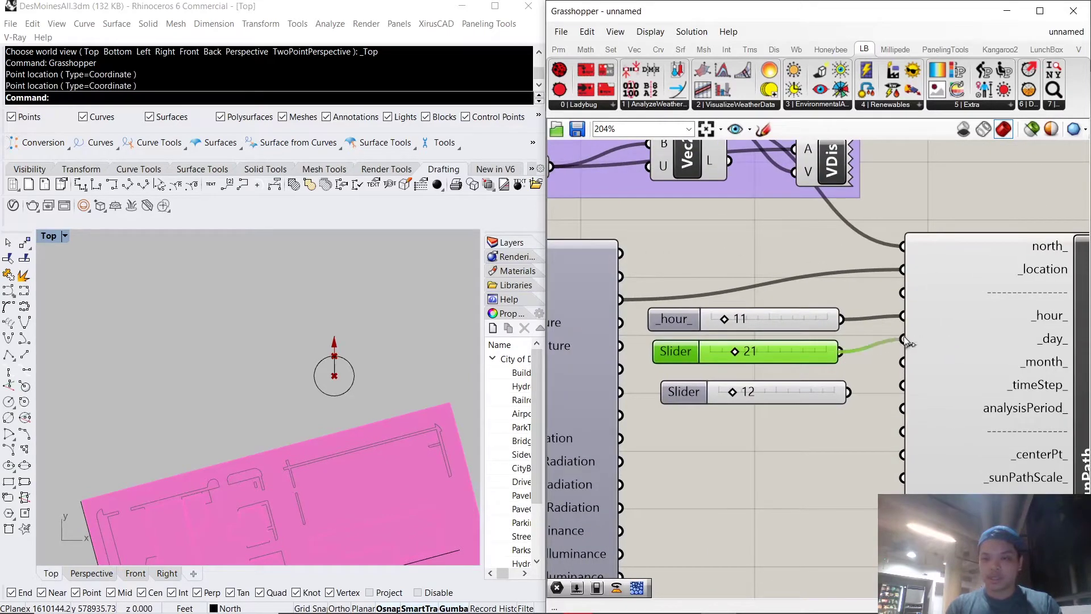
- Align the lowest slider under the other two and connect it to the sunPath _month_ input
drag(788, 395, 779, 393)
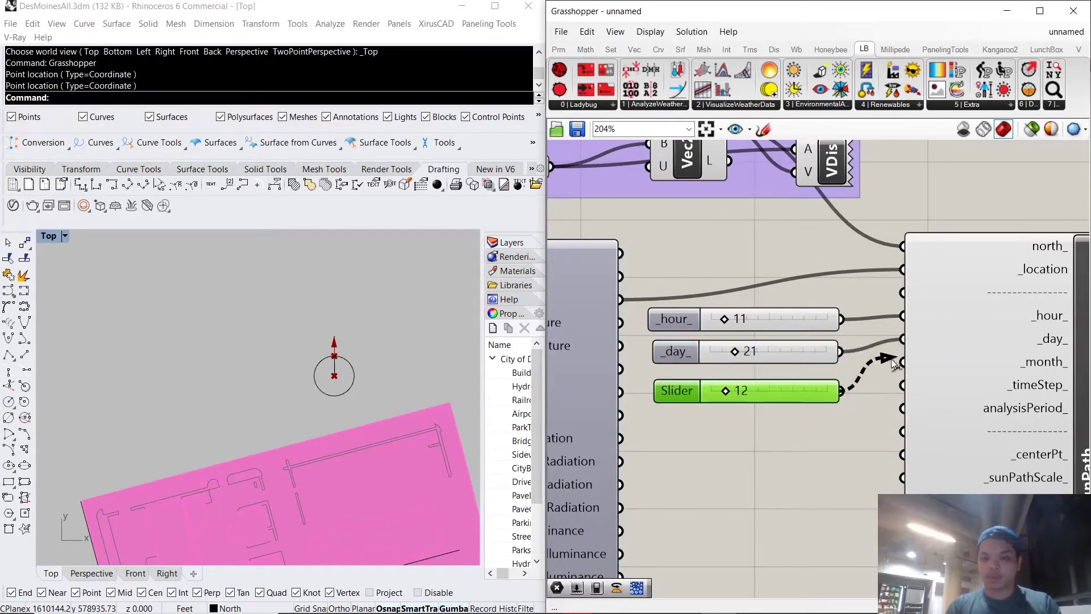
scroll(827, 450, down, 3)
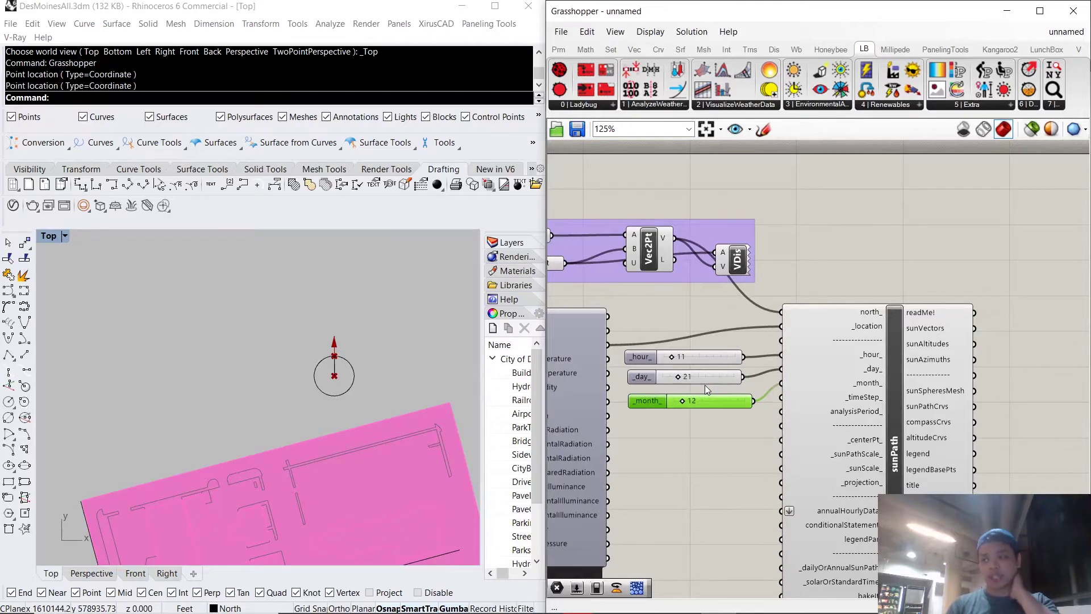
scroll(745, 429, up, 2)
right_drag(752, 427, 745, 341)
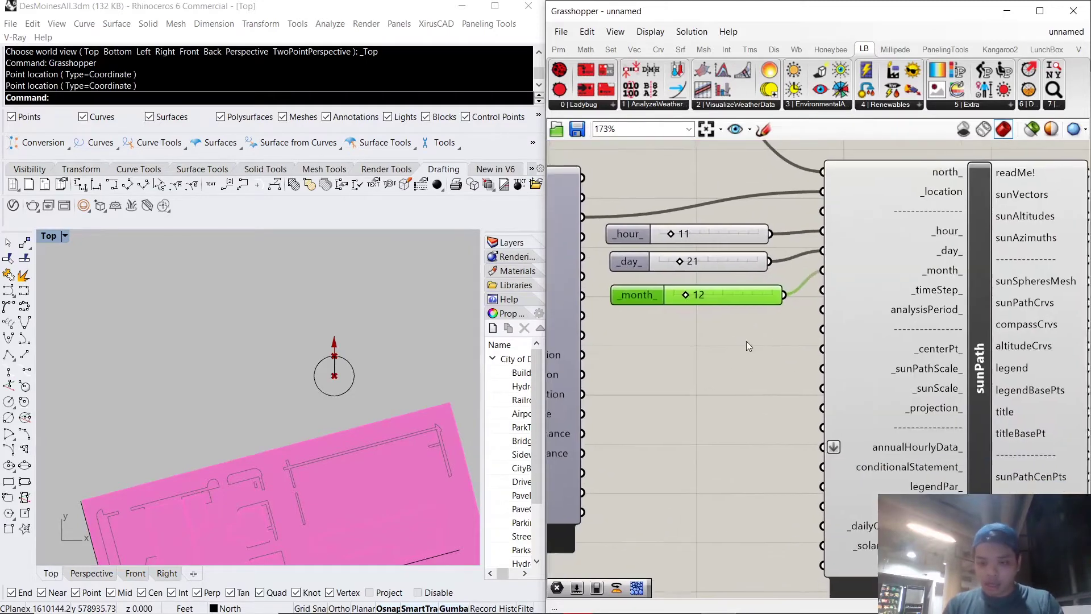
- Add a Point parameter below the sliders and connect it to the sunPath _centerPt_ input
scroll(307, 406, down, 5)
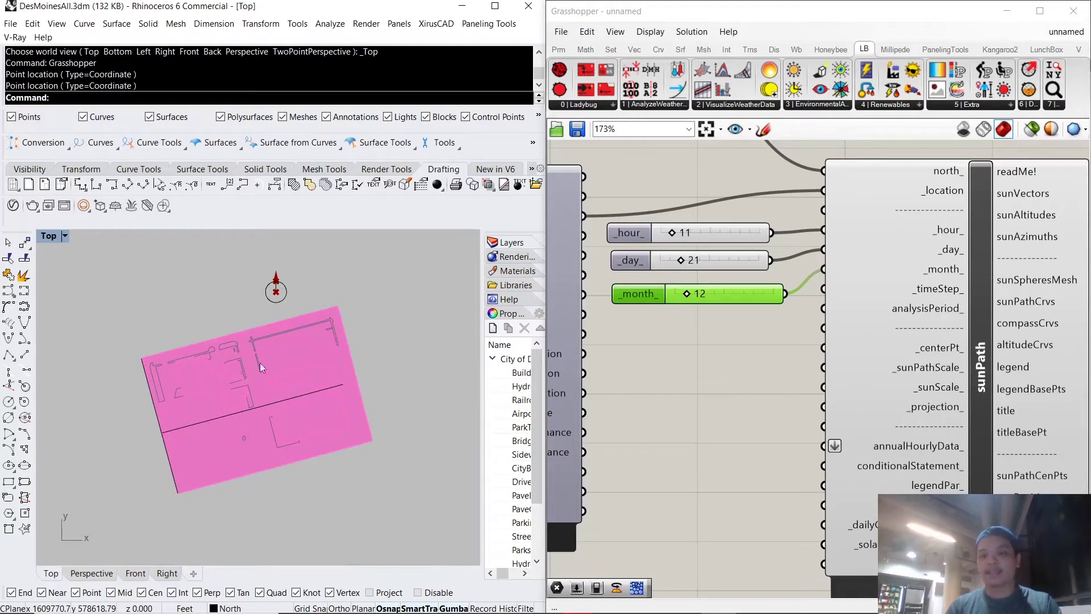
mouse_move(551, 419)
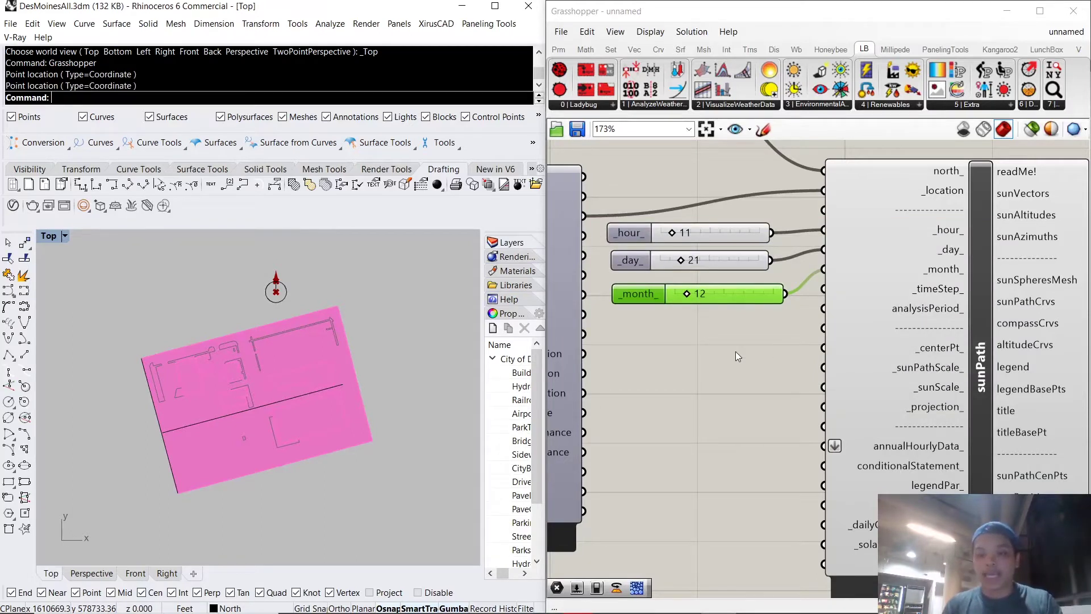
double_click(722, 350)
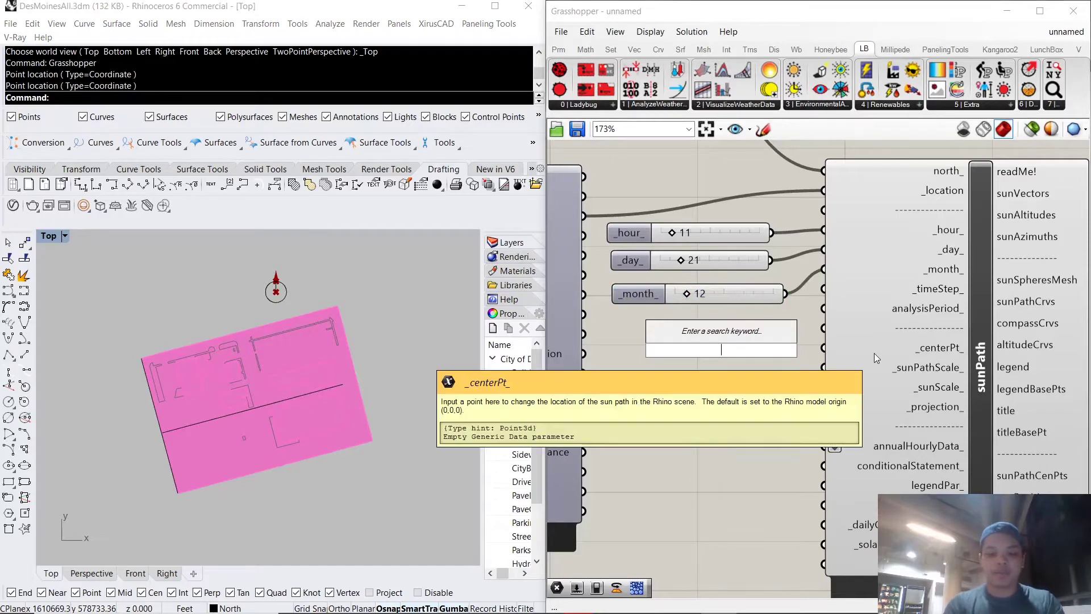
text(point)
key(Return)
scroll(721, 350, up, 2)
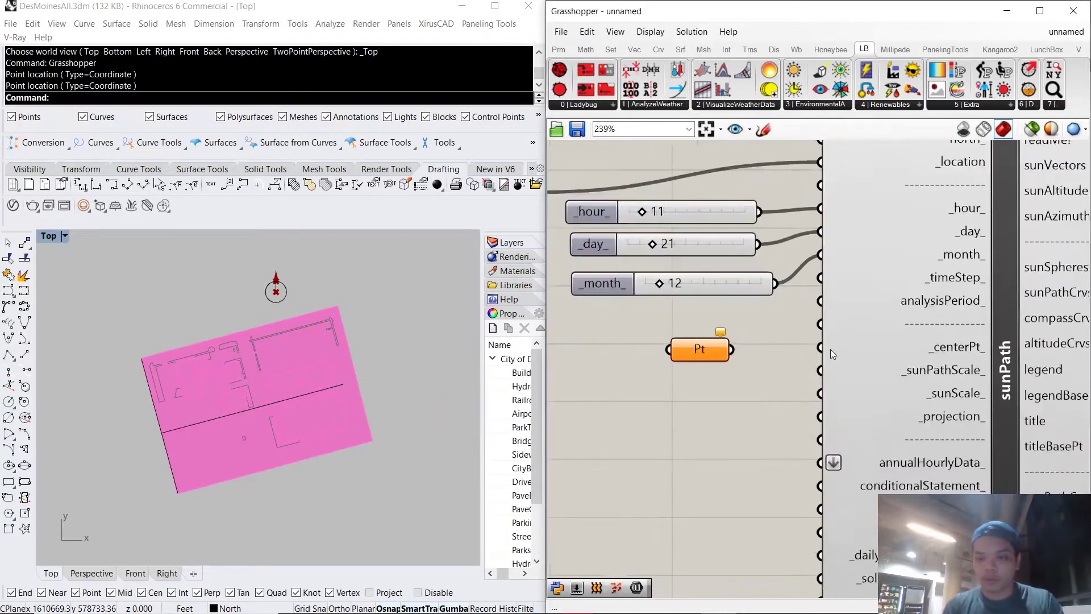
drag(721, 350, 835, 358)
scroll(742, 389, down, 2)
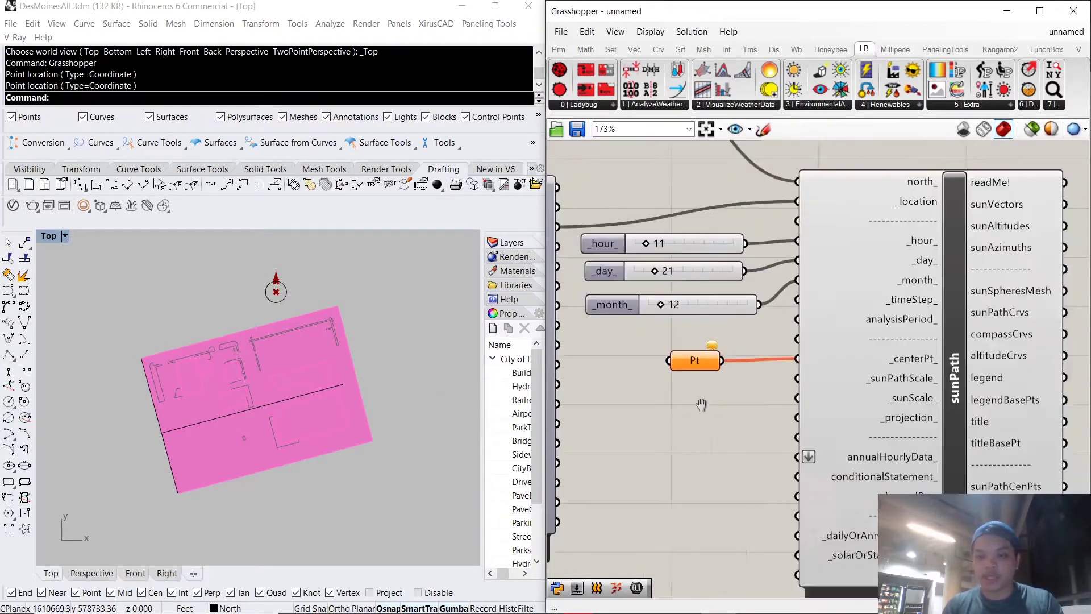
- Assign a single point near the middle of the site to the Point parameter feeding _centerPt_
right_drag(702, 398, 846, 401)
scroll(846, 390, up, 2)
right_click(838, 372)
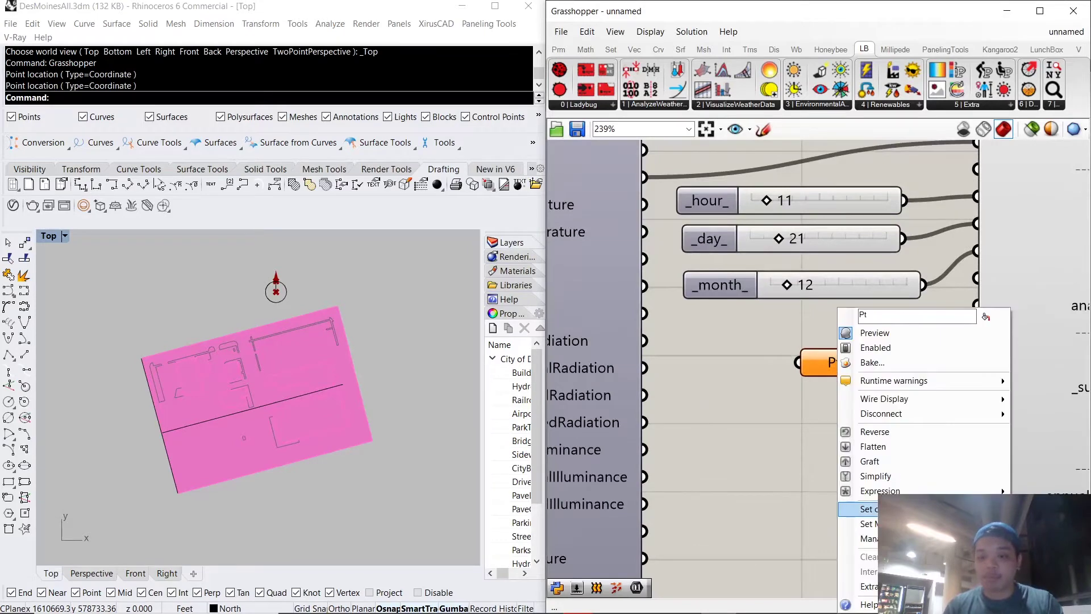
click(870, 509)
scroll(279, 416, up, 5)
click(192, 345)
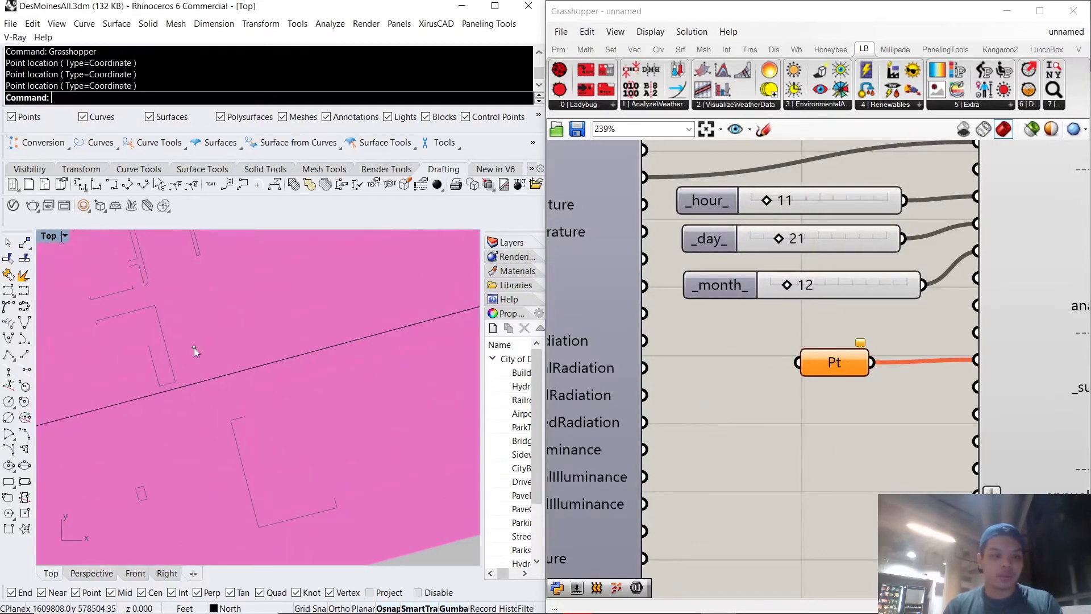
scroll(320, 427, down, 5)
scroll(290, 387, up, 4)
right_drag(327, 411, 310, 385)
- Switch the Rhino Top viewport to the Perspective view and frame the whole site with its sun path dome
click(65, 236)
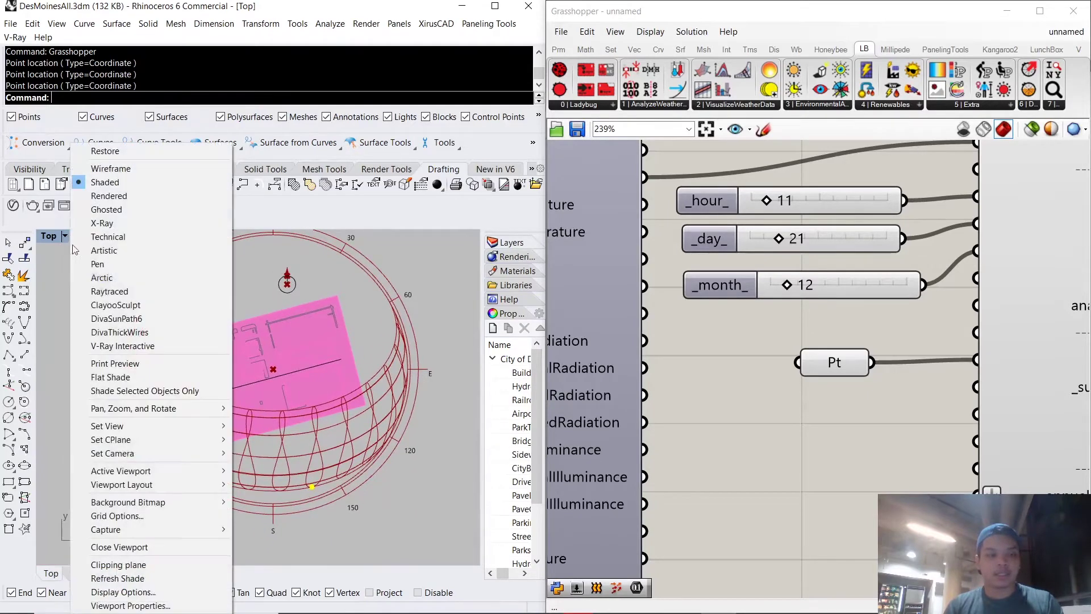
mouse_move(170, 427)
click(271, 526)
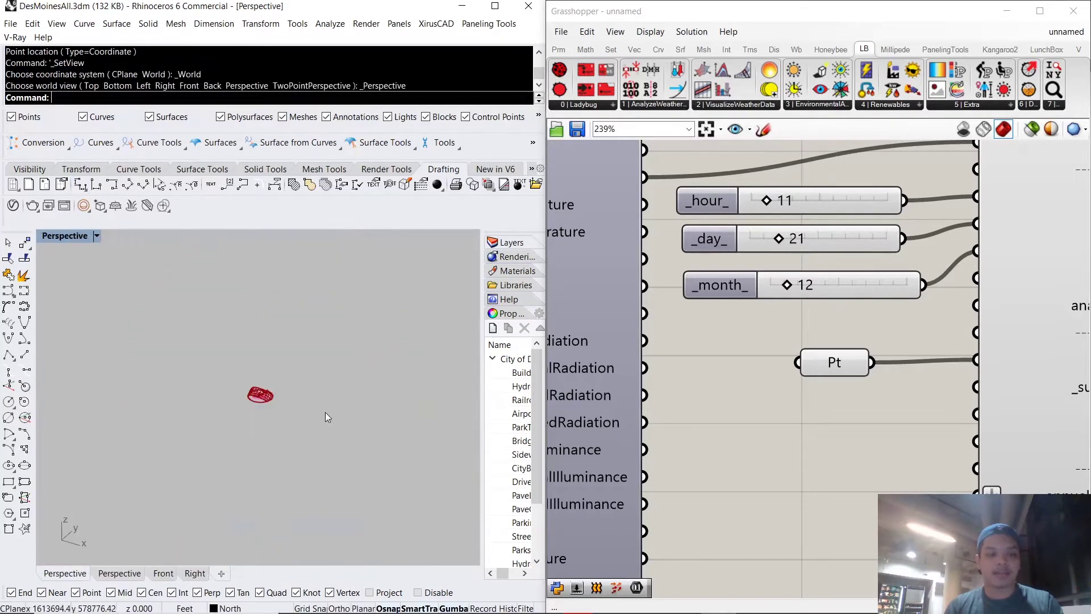
key(ctrl+a)
text(z)
key(Return)
text(s)
key(Return)
key(Escape)
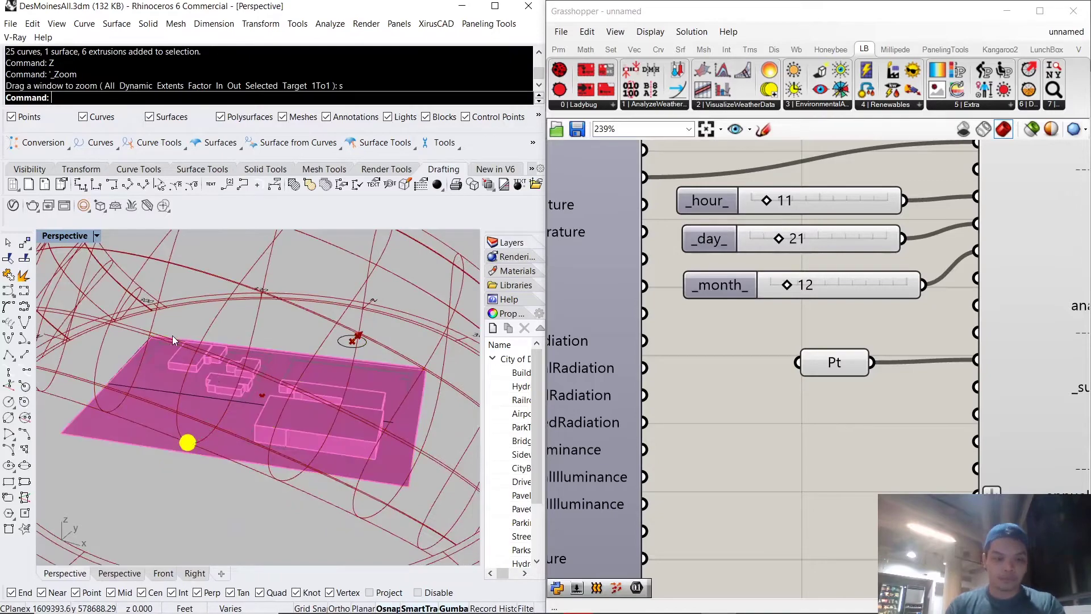
scroll(364, 439, down, 6)
right_drag(364, 438, 259, 401)
scroll(256, 372, up, 4)
scroll(802, 363, down, 5)
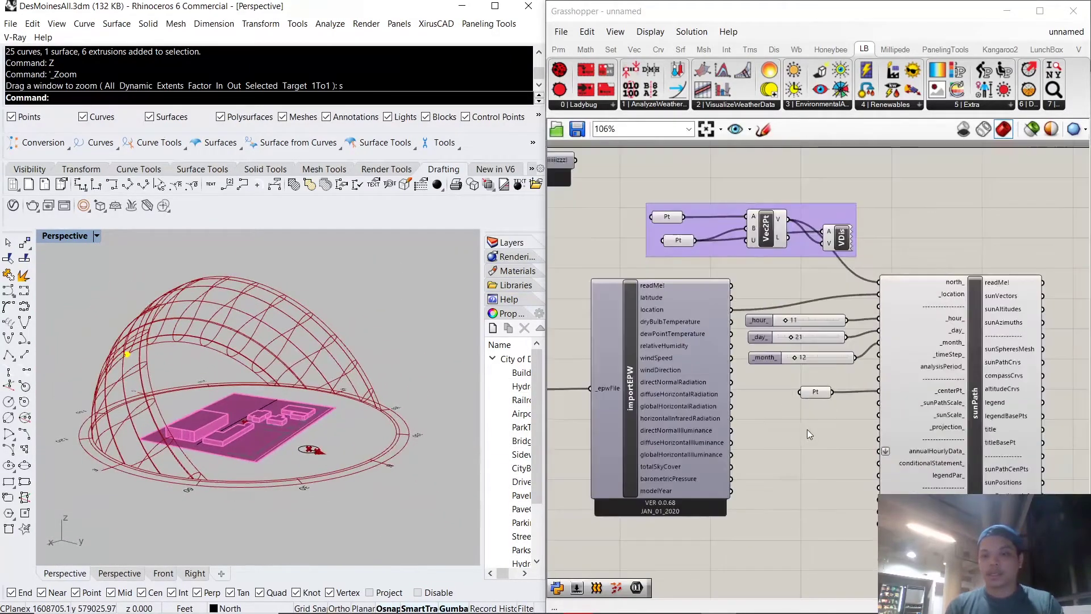
- Add two number sliders with a value of 5 below the Point parameter
scroll(807, 428, up, 3)
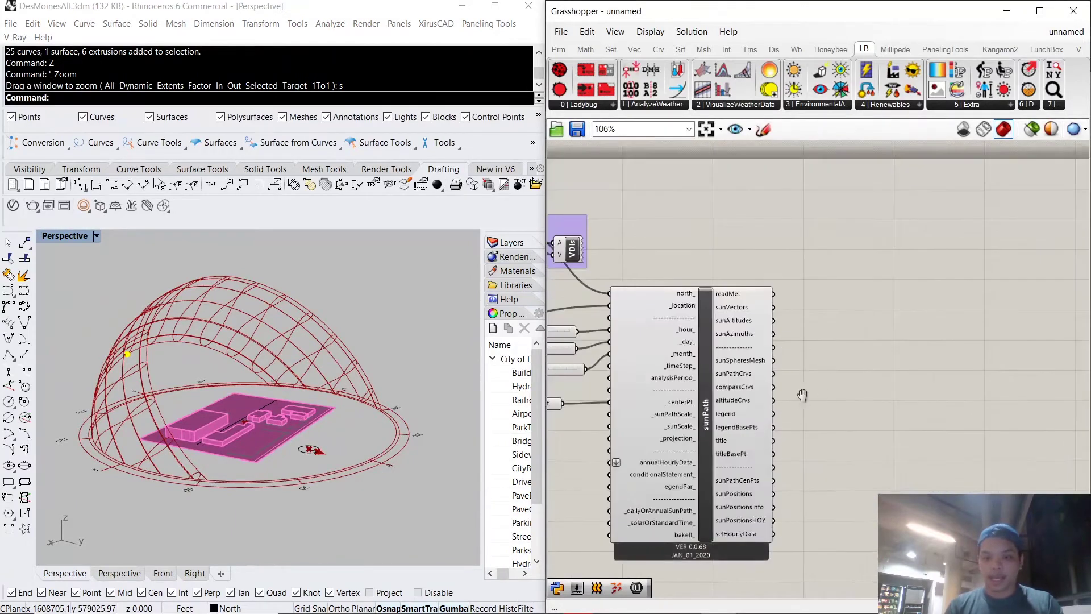
right_drag(802, 392, 935, 350)
scroll(720, 369, up, 2)
right_drag(720, 368, 884, 348)
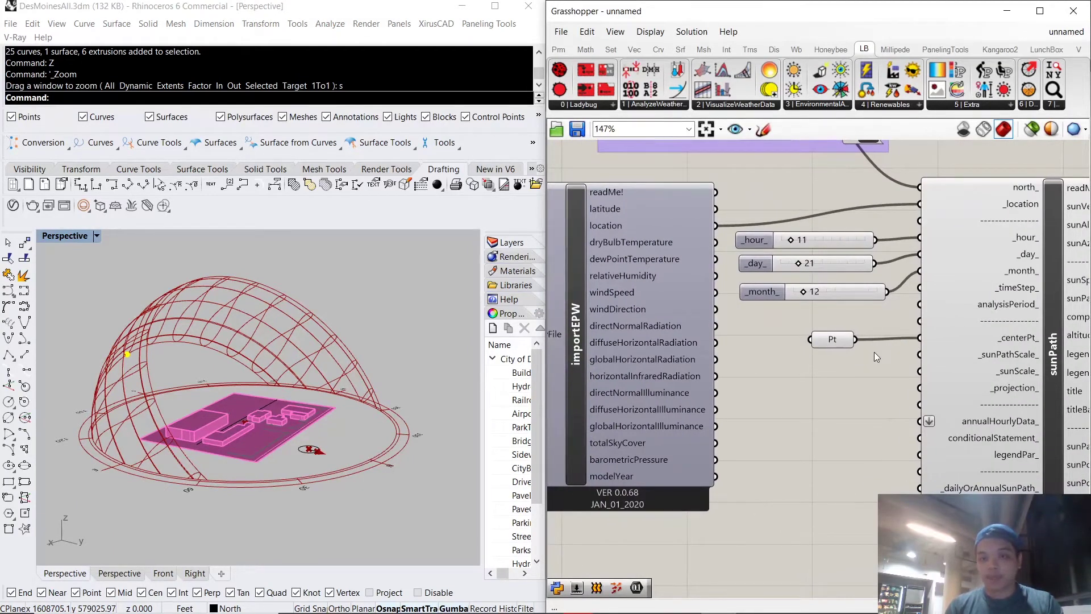
scroll(874, 352, up, 3)
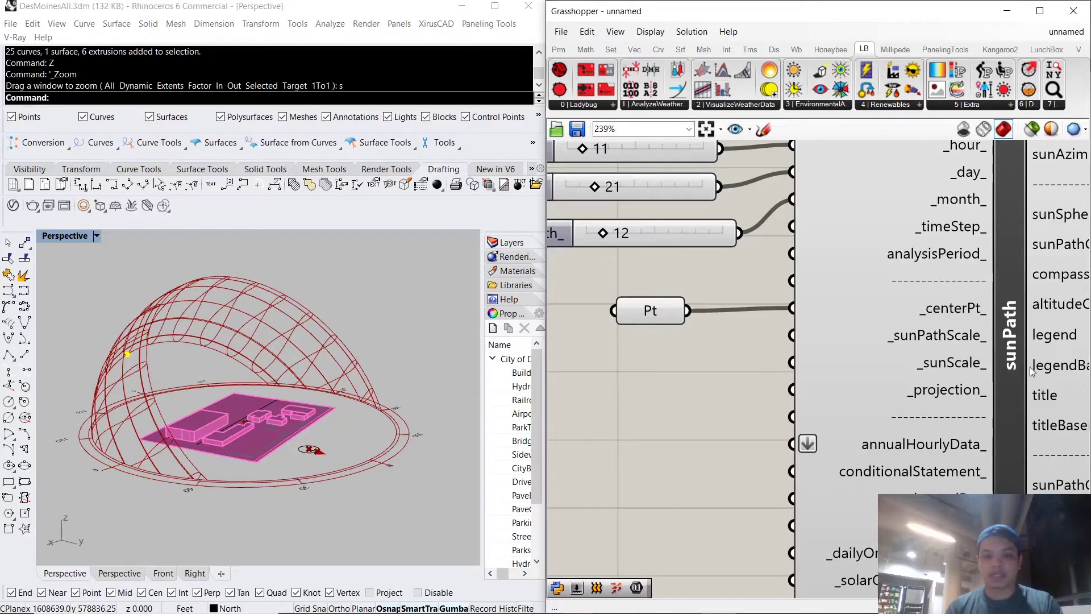
double_click(657, 383)
text(5)
key(Return)
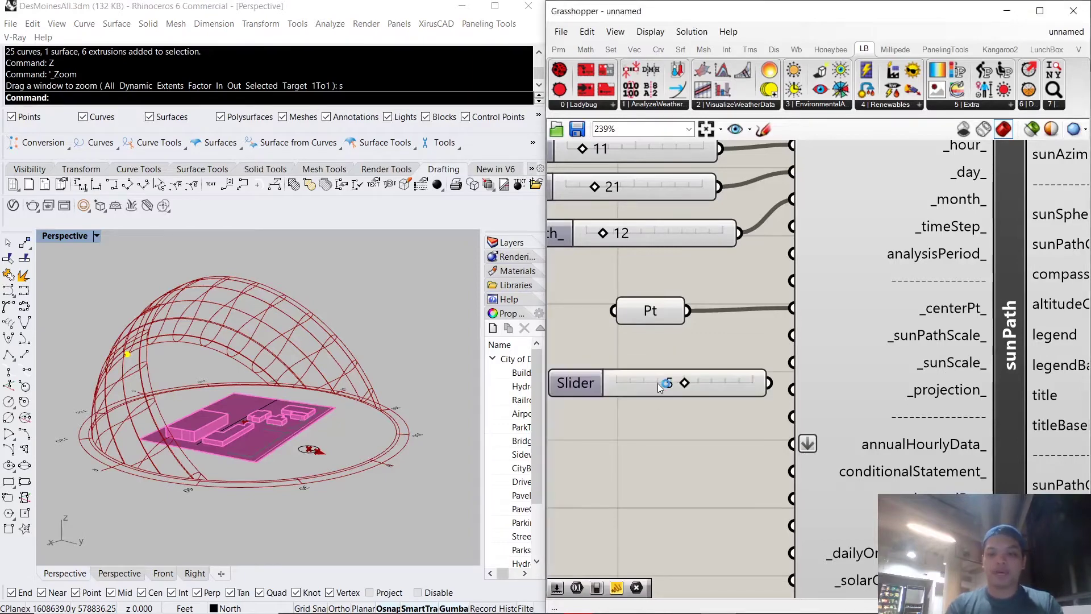
double_click(699, 417)
text(5)
key(Return)
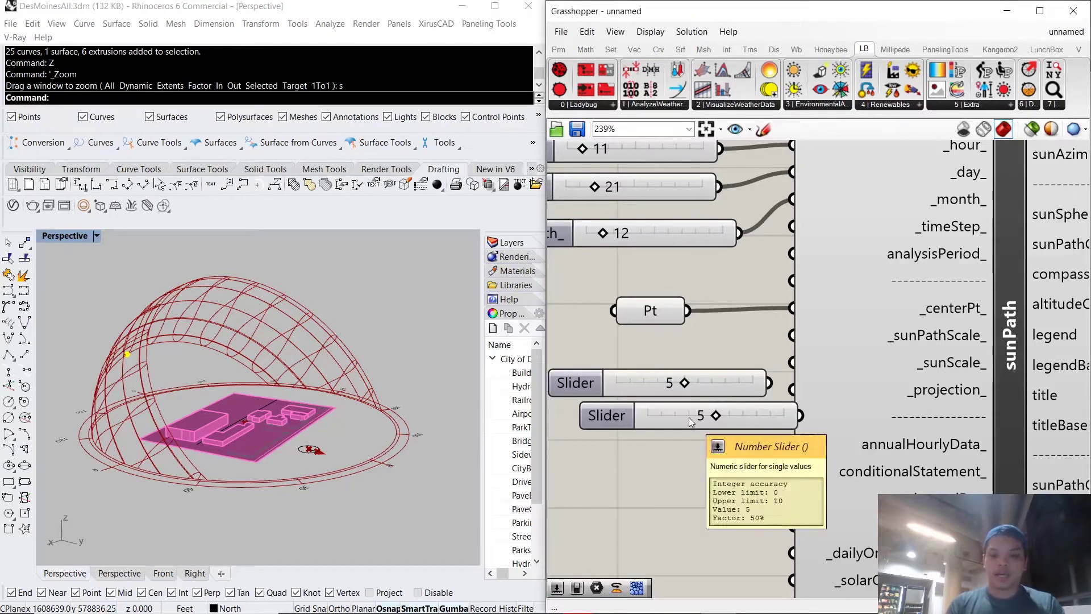
- Move both new sliders together directly beneath the Point parameter
drag(683, 444, 574, 303)
right_drag(574, 303, 730, 279)
drag(821, 446, 746, 332)
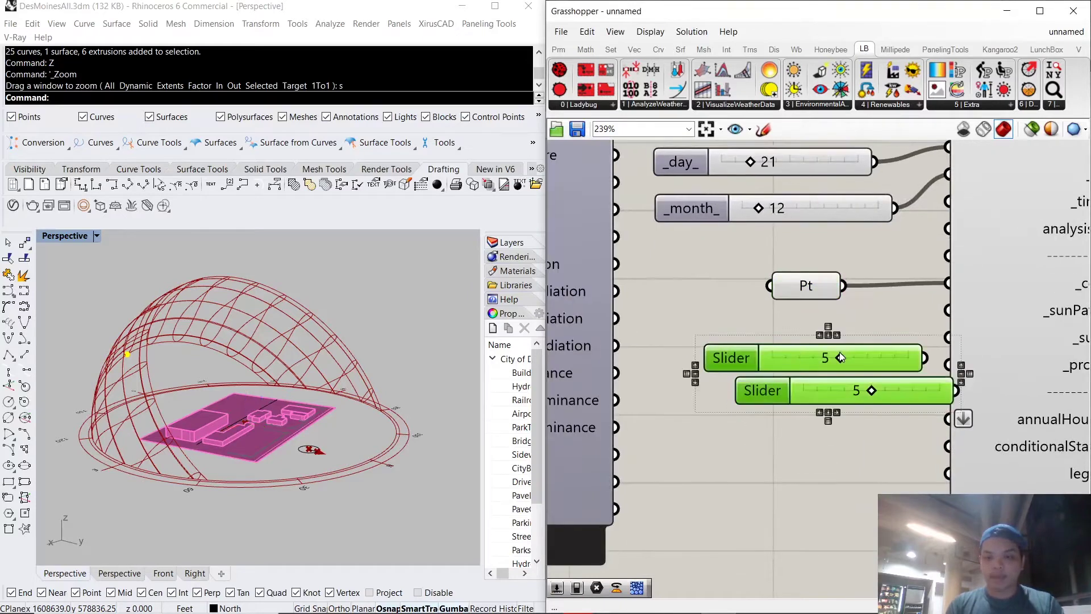
drag(841, 353, 790, 326)
click(788, 398)
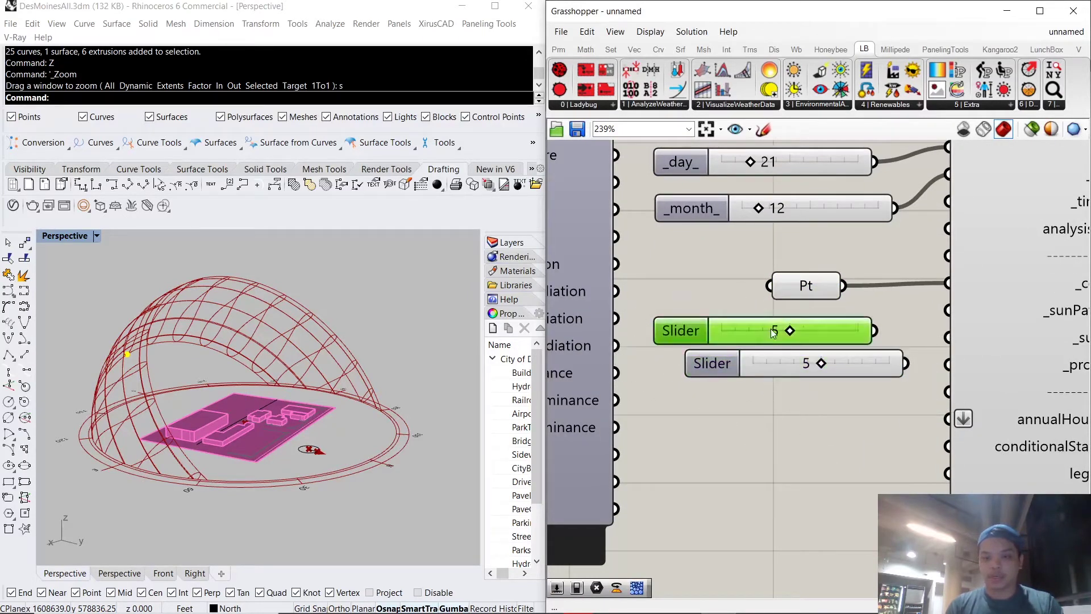
- Set both new sliders to 2 and align the lower one under the upper one
double_click(773, 329)
text(2)
key(Return)
scroll(771, 329, down, 1)
double_click(804, 356)
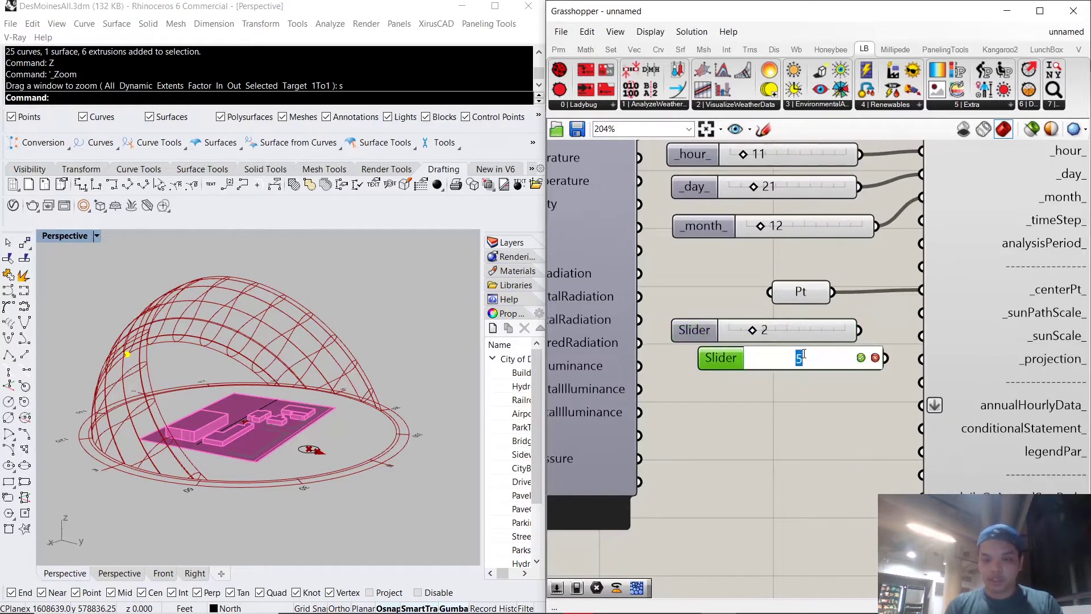
key(Return)
drag(831, 360, 802, 361)
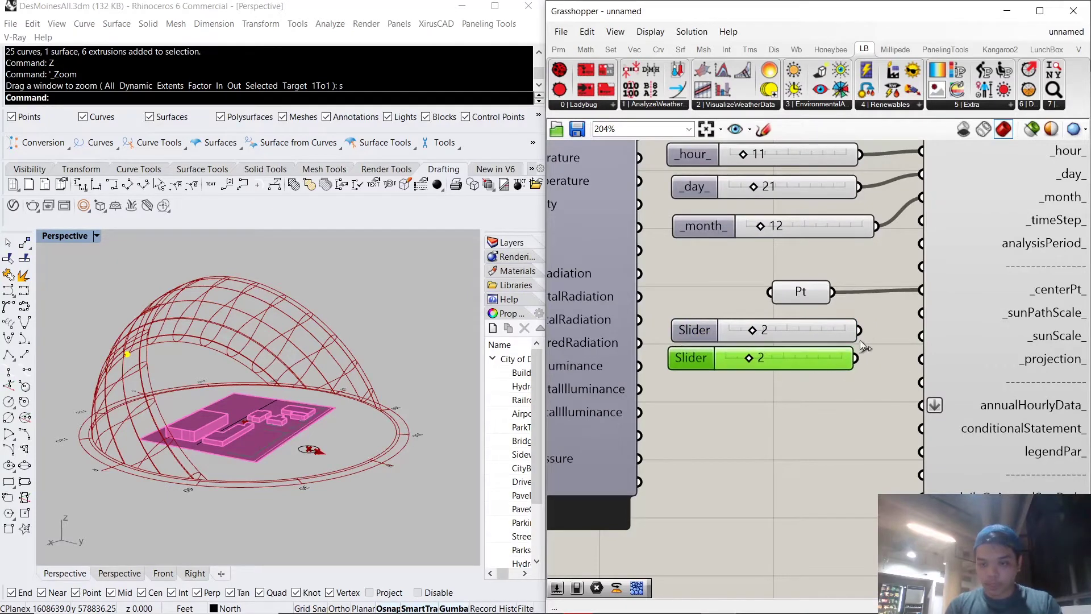
- Connect the upper slider to the sunPath _sunPathScale_ input and the lower one to _sunScale_
drag(858, 330, 920, 320)
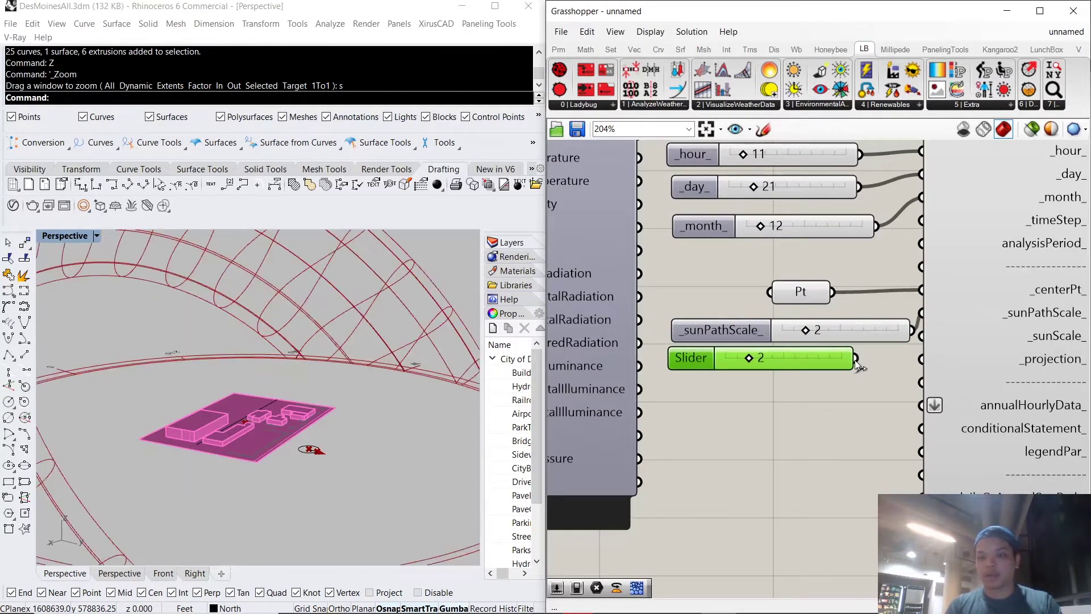
drag(856, 359, 927, 341)
scroll(835, 403, down, 2)
scroll(241, 414, down, 5)
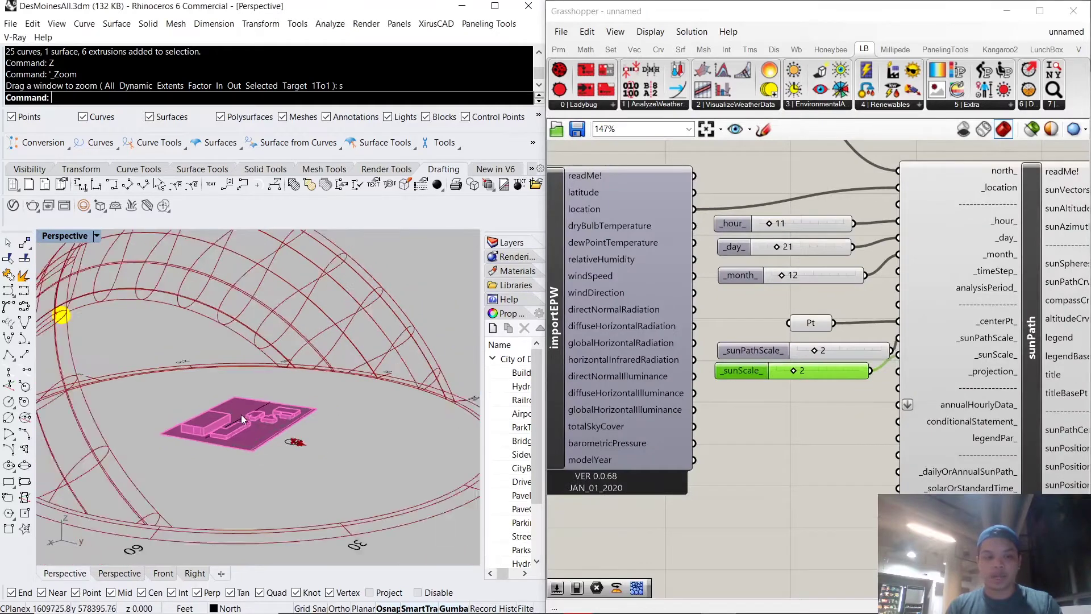
shift+right_drag(261, 398, 284, 399)
scroll(816, 356, up, 2)
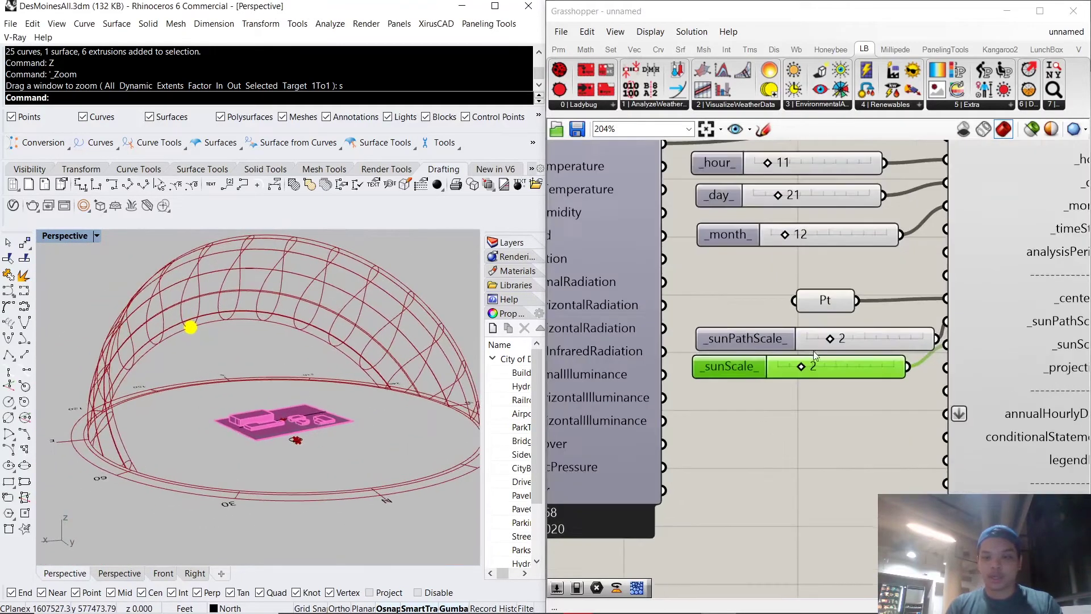
- Try a value of 1.25 on the _sunPathScale_ slider and set it back to 2
double_click(868, 335)
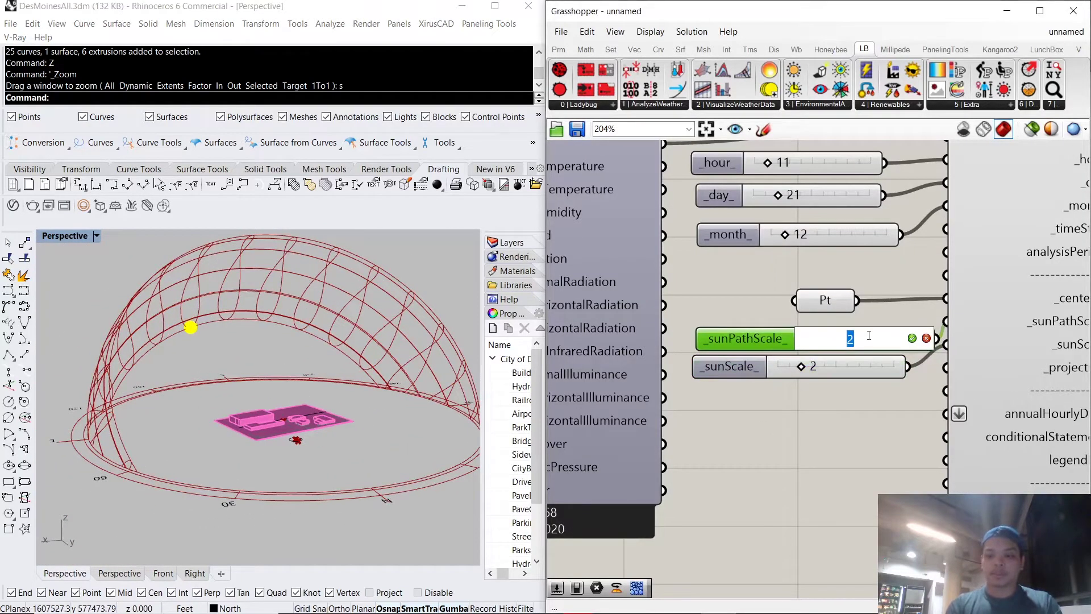
text(1.25)
key(Return)
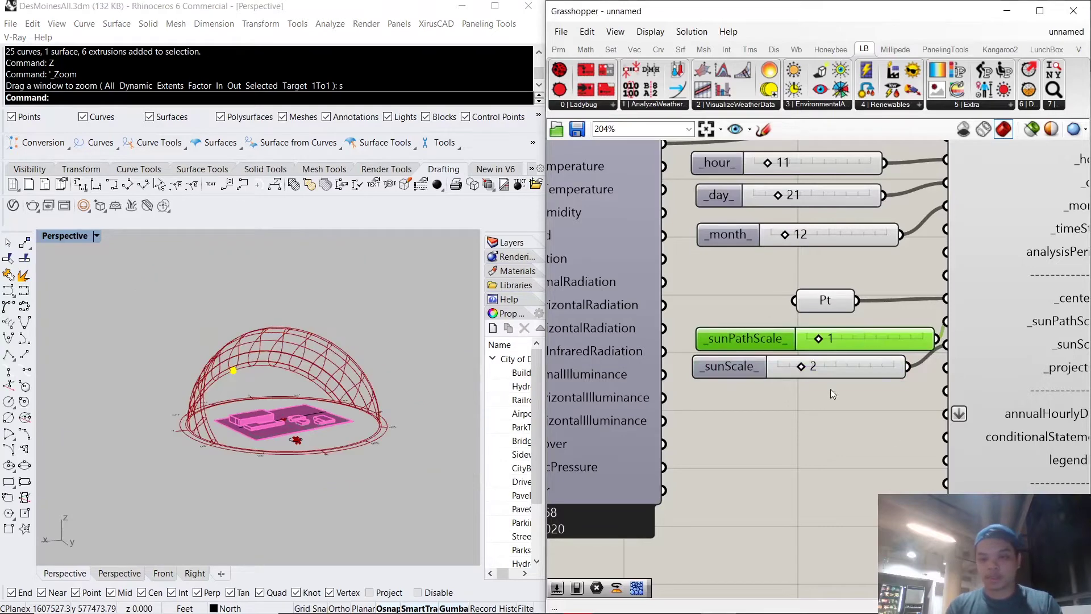
double_click(844, 338)
text(2)
key(Return)
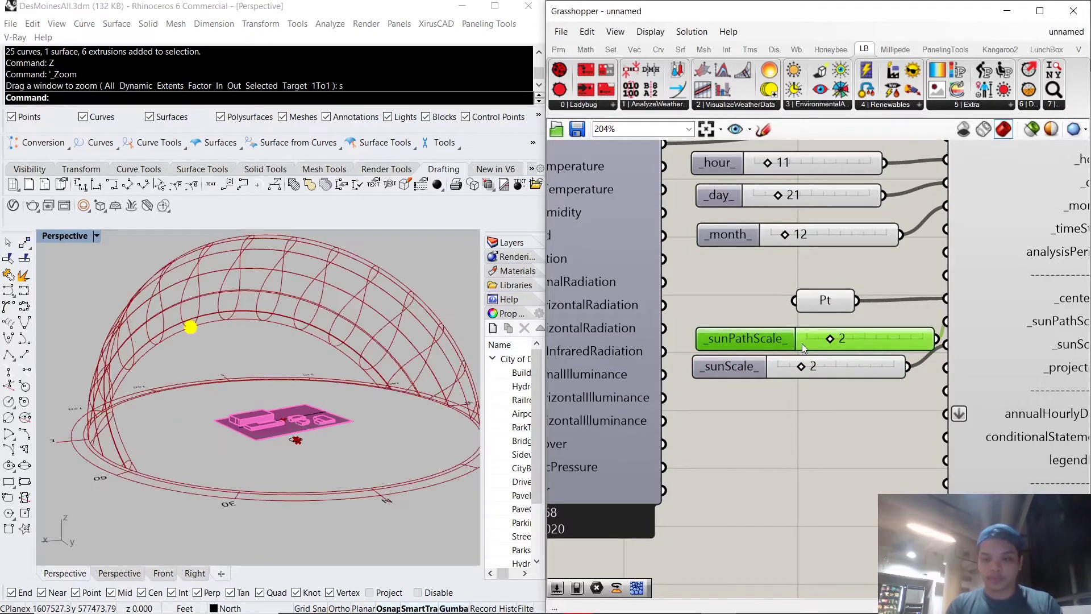
- Space the two scale sliders farther below the Point parameter and move the sunPath component away from its inputs
drag(830, 432, 774, 356)
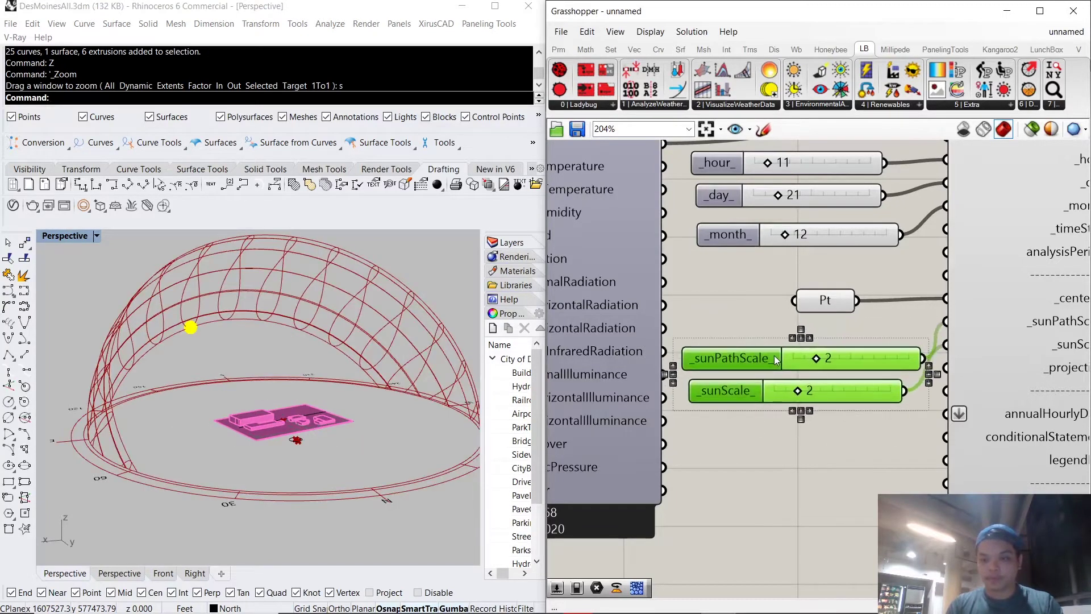
scroll(774, 356, down, 2)
right_drag(774, 356, 581, 394)
drag(876, 351, 939, 355)
scroll(1052, 366, down, 1)
right_drag(1077, 374, 1002, 356)
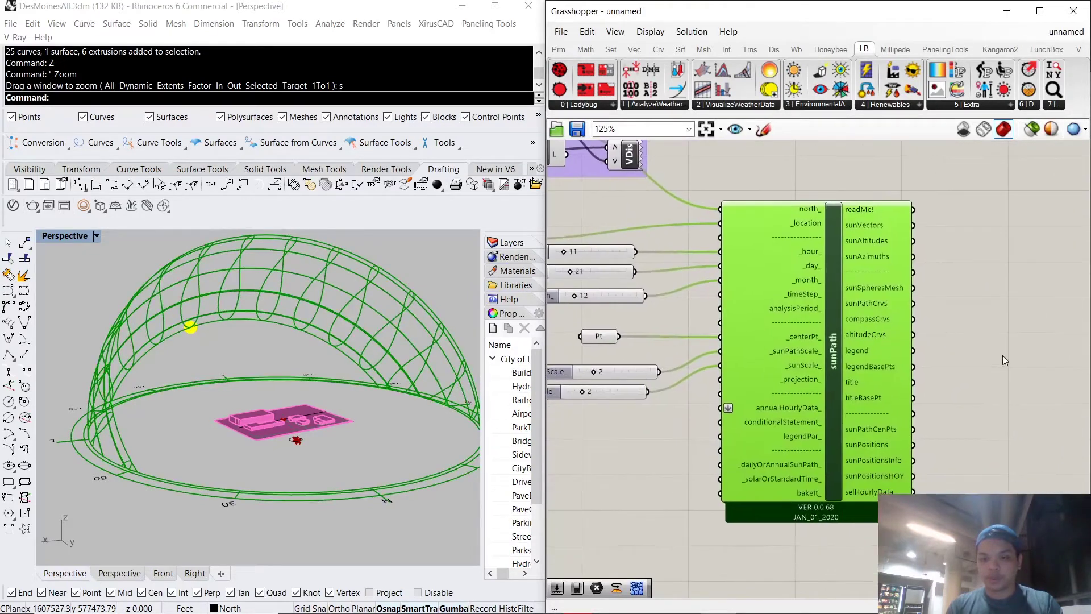
click(1002, 356)
- Shift the hour, day, month and scale sliders with the Point parameter slightly closer to the sunPath component
right_drag(683, 406, 796, 409)
drag(735, 447, 653, 239)
click(715, 354)
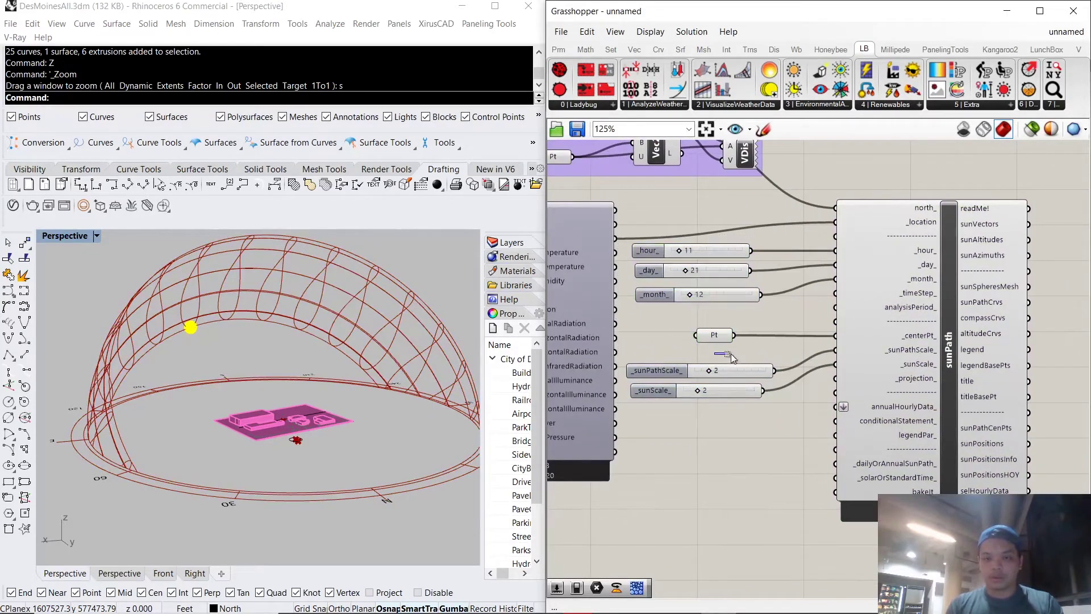
drag(767, 434, 660, 248)
drag(657, 288, 661, 291)
drag(779, 417, 662, 245)
drag(648, 296, 676, 300)
scroll(793, 345, down, 5)
scroll(715, 378, up, 3)
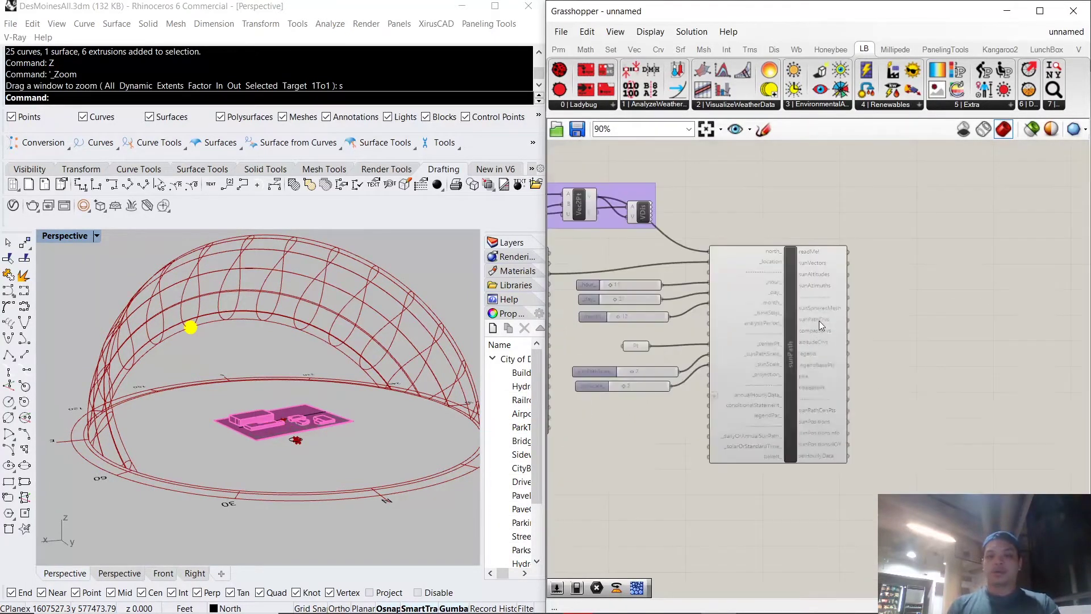
- Add a Ladybug Sunlight Hours Analysis component and place it to the right of the sunPath component
click(834, 104)
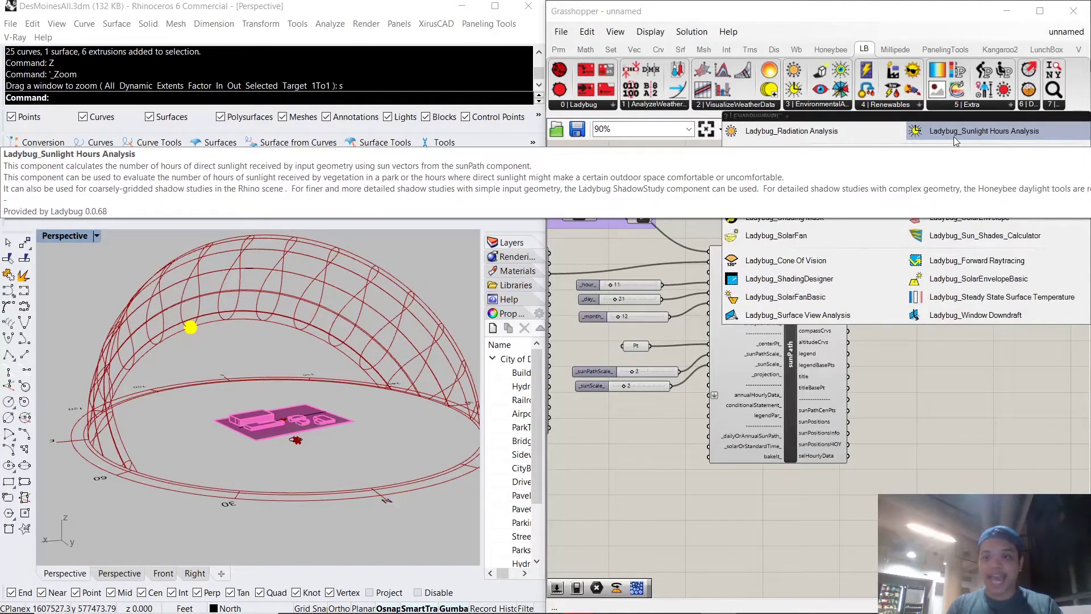
drag(954, 137, 980, 331)
click(966, 278)
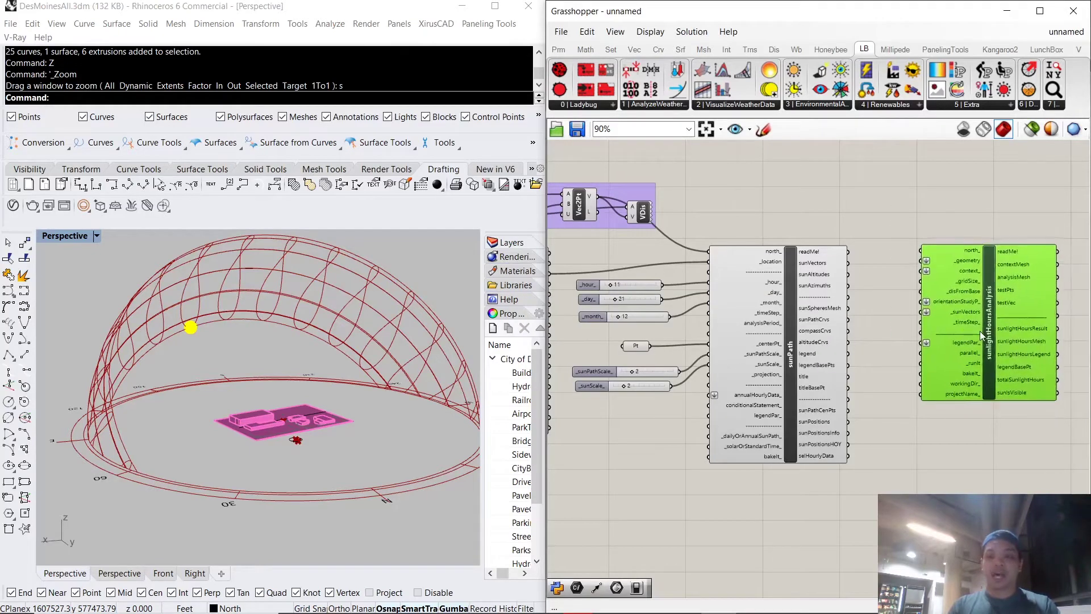
scroll(980, 331, up, 3)
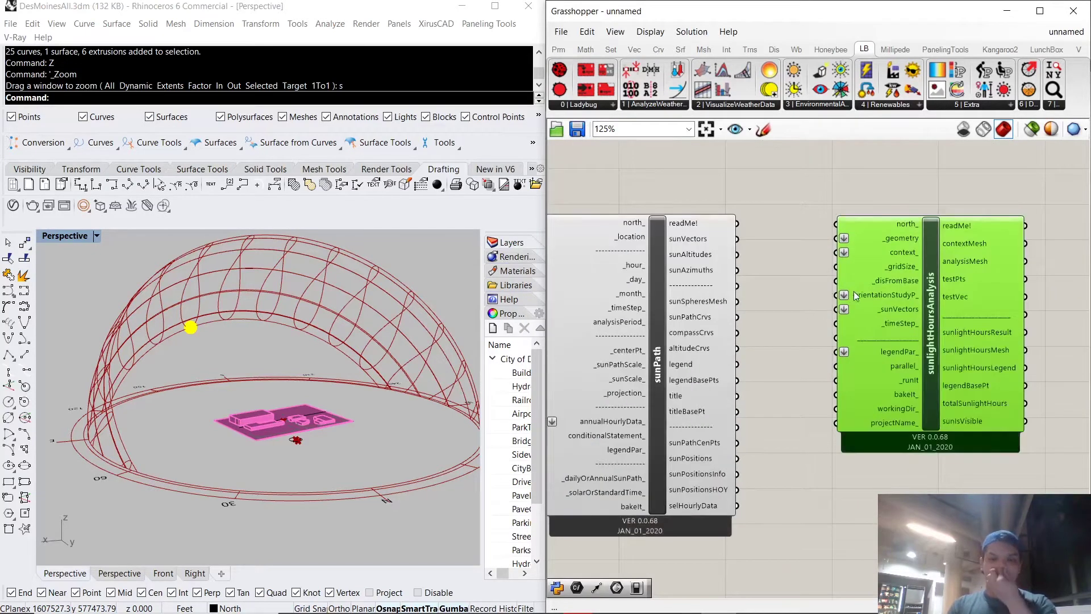
right_drag(946, 305, 847, 324)
scroll(838, 321, down, 3)
drag(837, 322, 873, 331)
scroll(832, 300, up, 3)
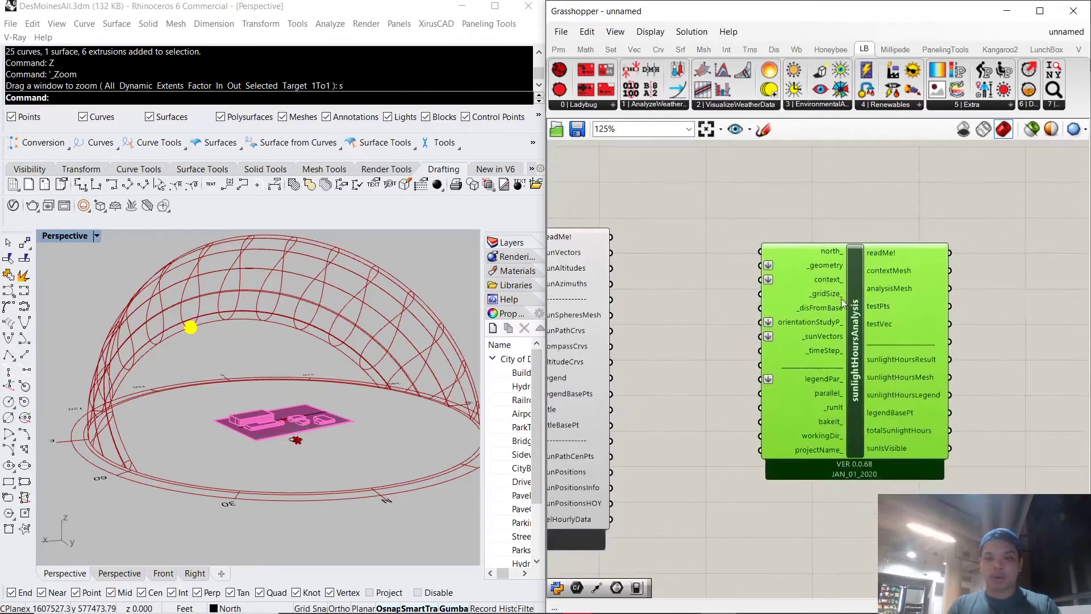
drag(841, 298, 823, 282)
- Add a Brep parameter and place it in the gap between the sunPath and sunlightHoursAnalysis components
mouse_move(827, 270)
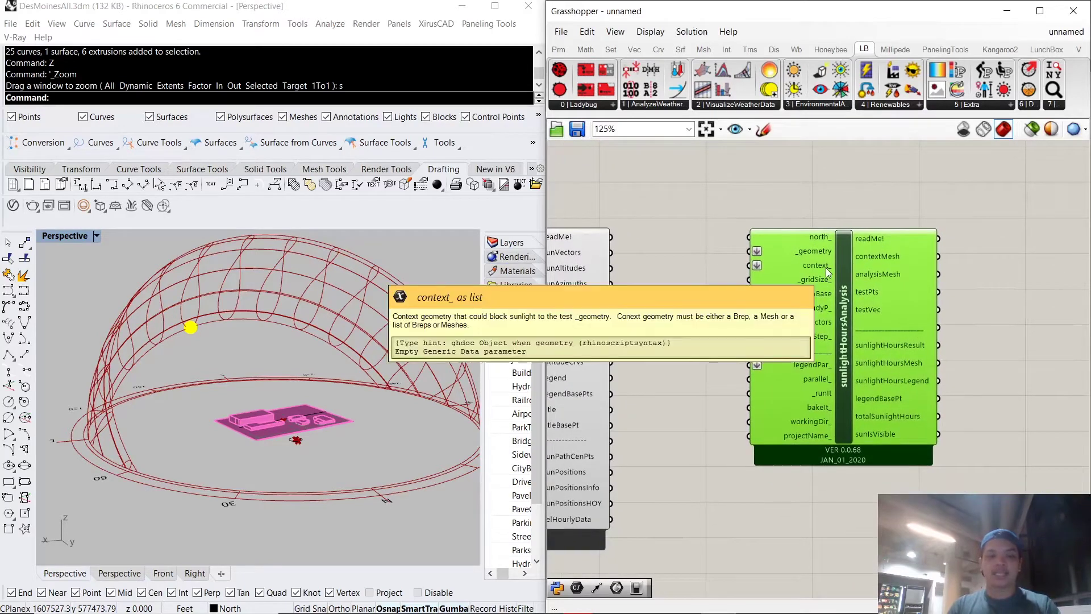
scroll(380, 428, up, 9)
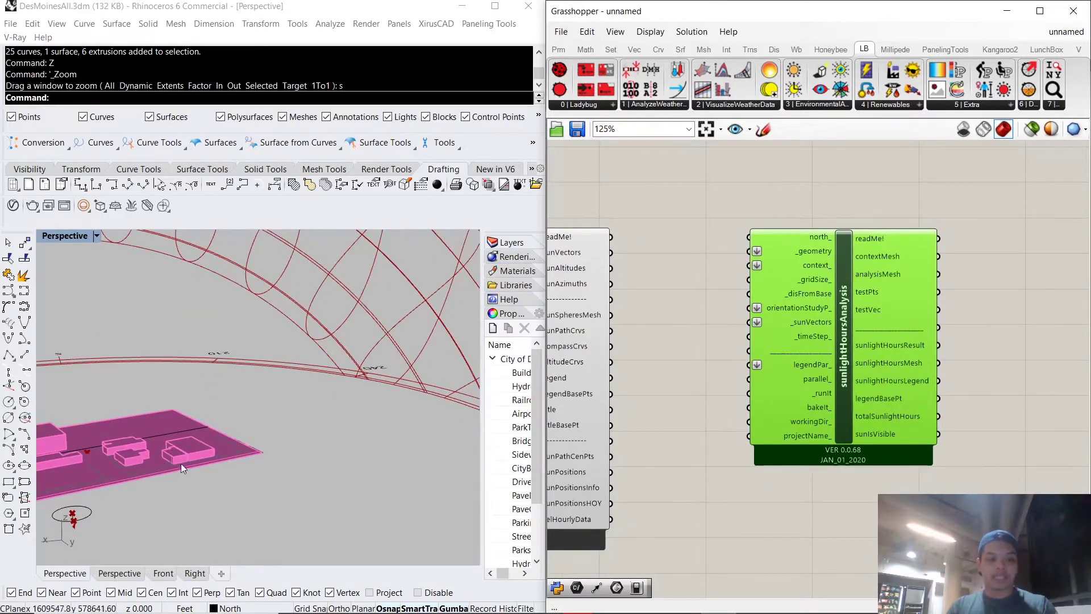
shift+right_drag(181, 468, 378, 442)
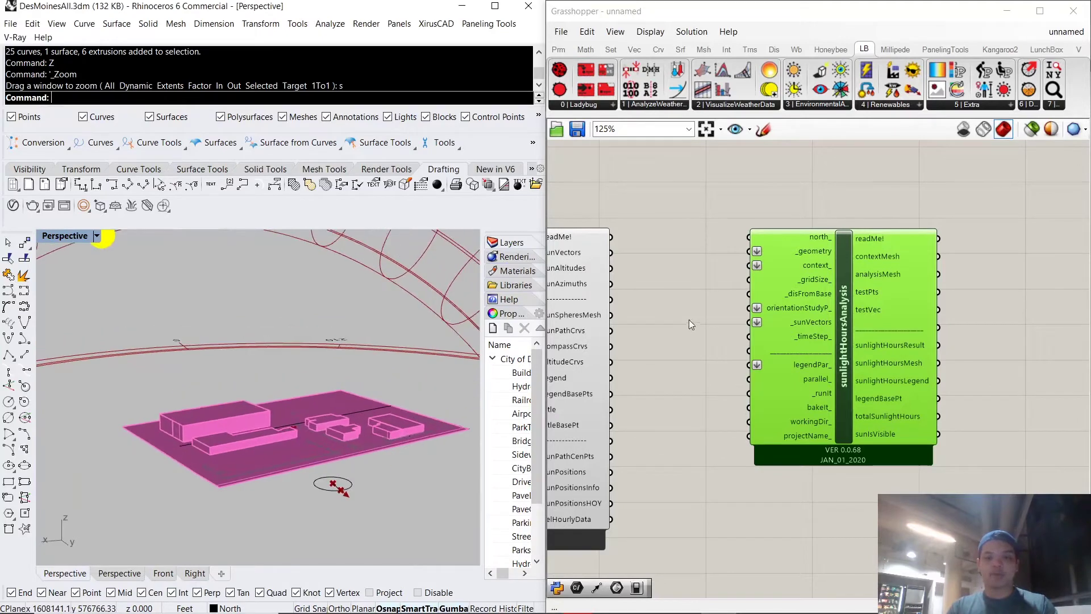
right_drag(741, 248, 777, 296)
double_click(747, 285)
text(bre)
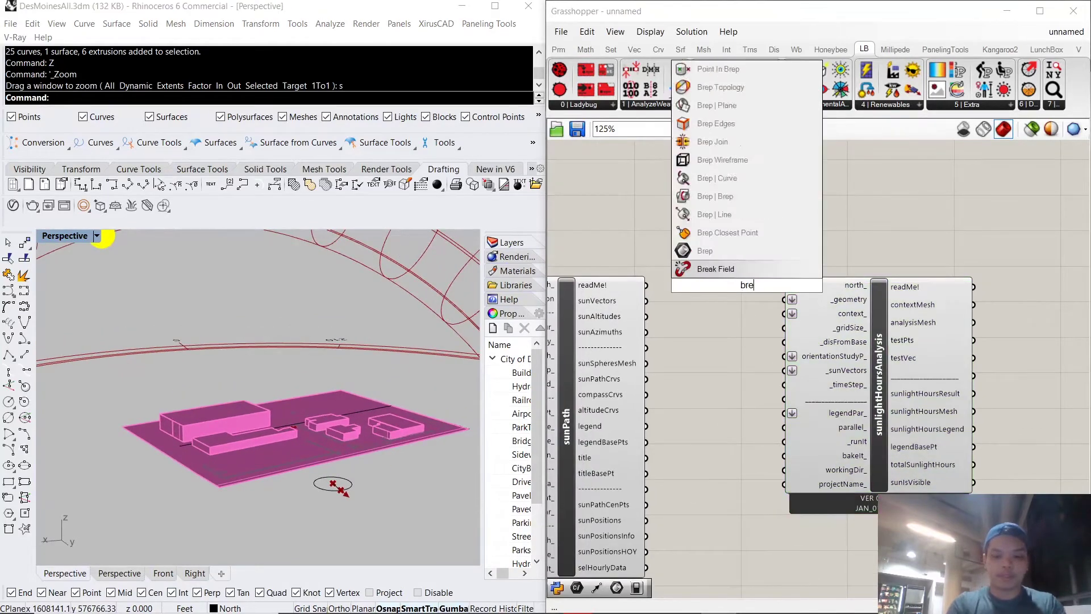
text(p)
key(Return)
scroll(747, 286, up, 3)
right_click(747, 285)
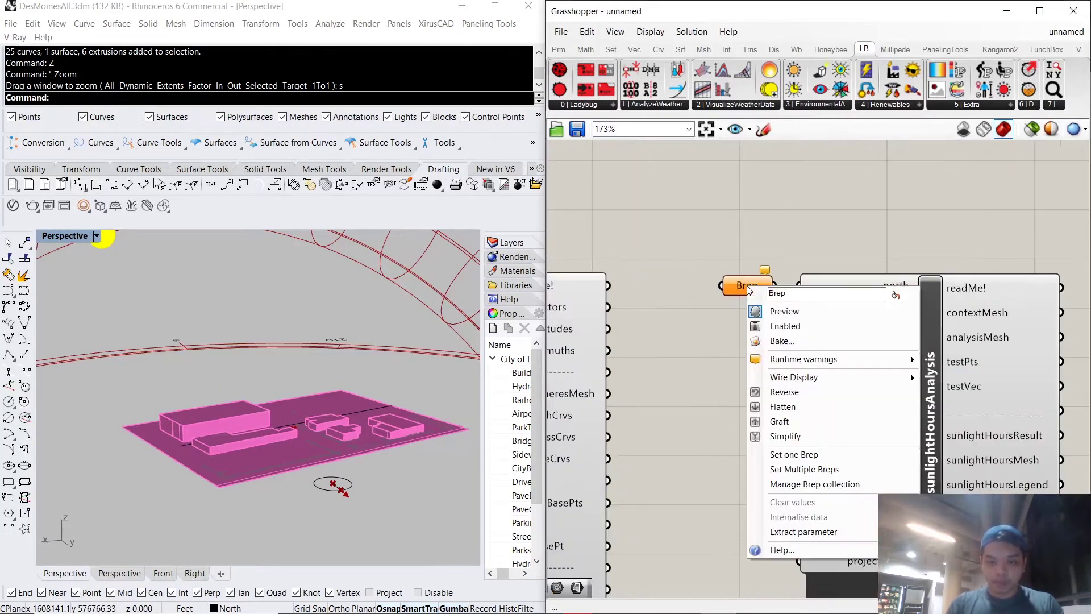
drag(747, 285, 677, 267)
- Rename the Brep parameter as Buildings
right_click(676, 267)
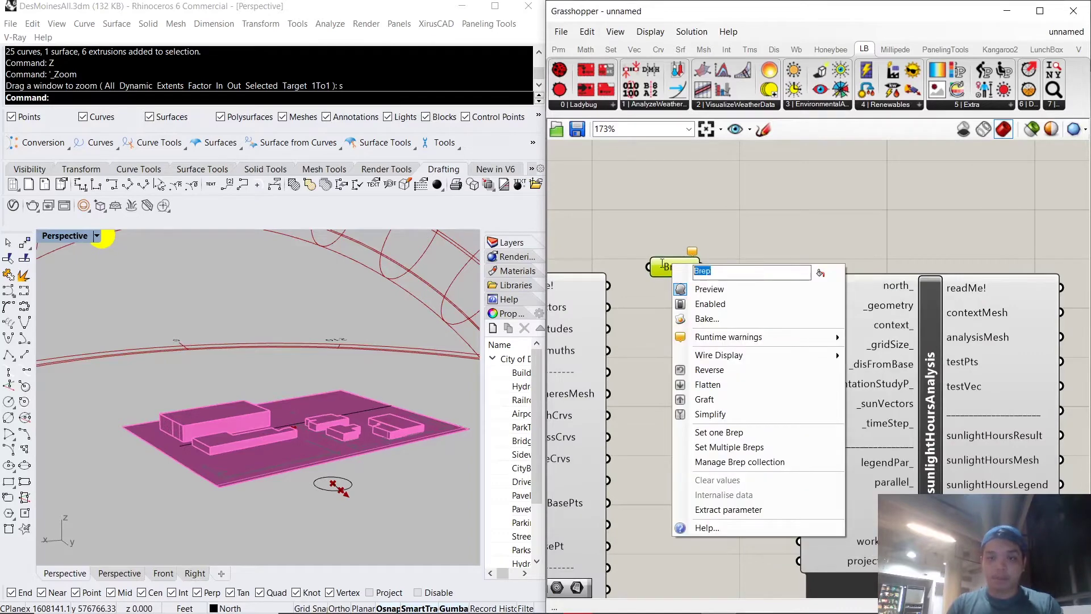
text(Building)
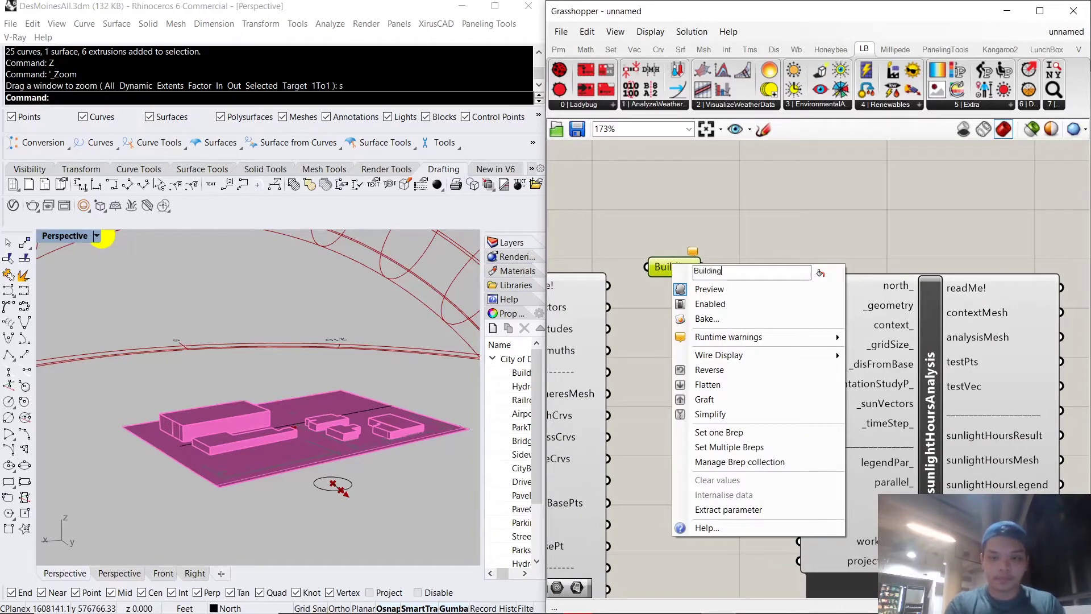
text(s)
key(Return)
- Add a Surface parameter and place it directly above the Buildings parameter
double_click(720, 315)
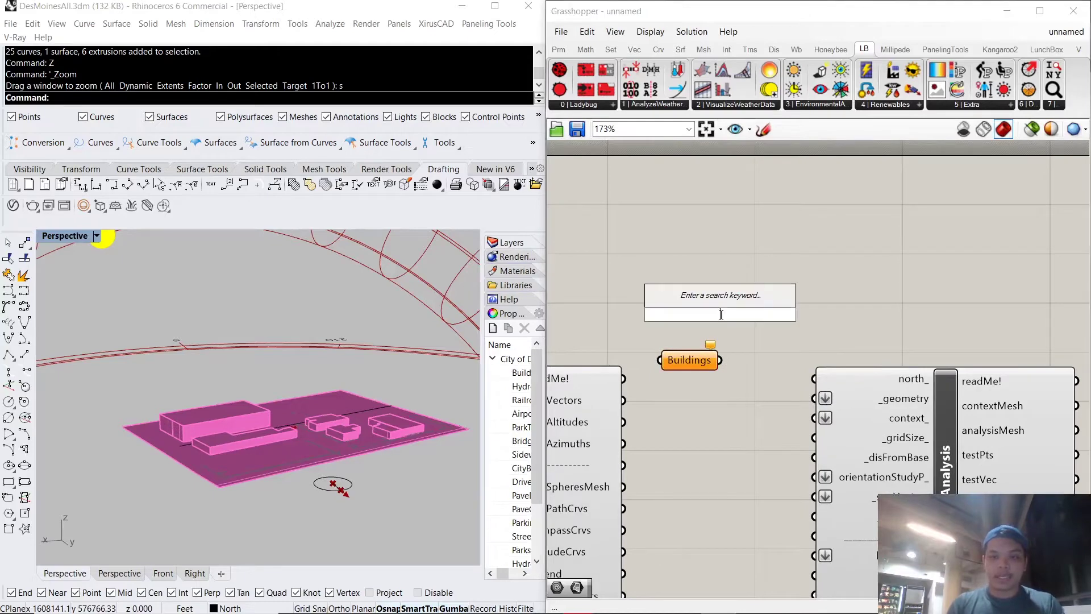
text(Sur)
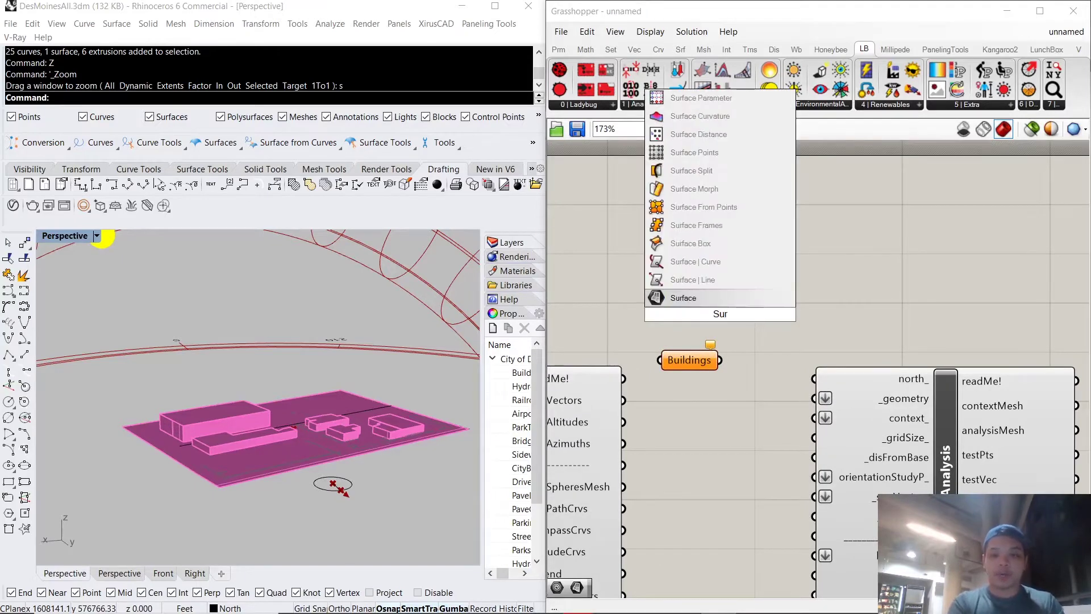
key(Return)
drag(720, 315, 681, 316)
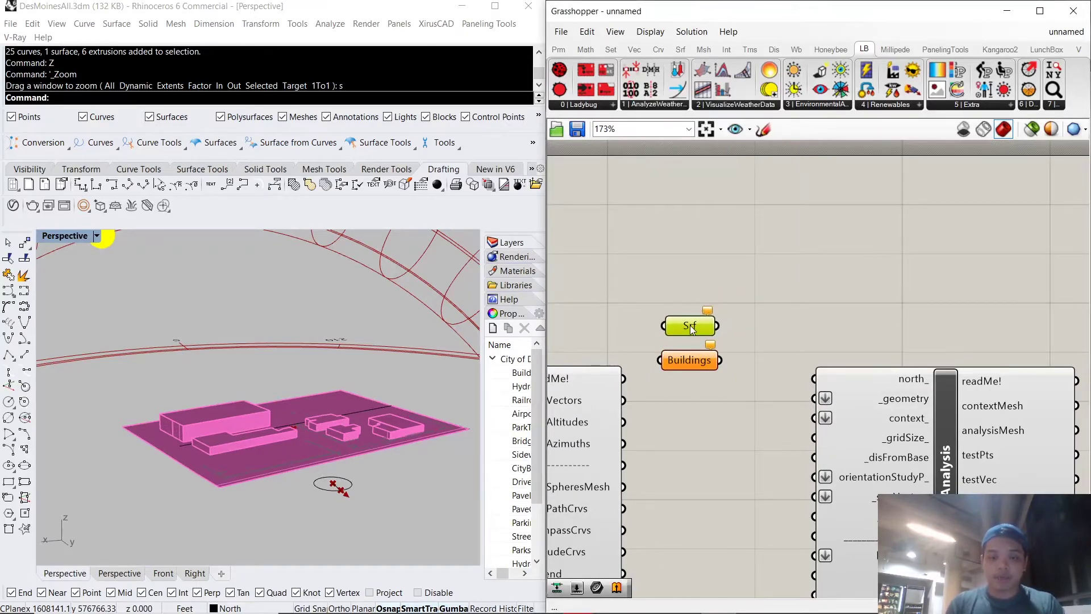
- Identify the ground surface under the buildings in the Rhino viewport by selecting it, and clear the selection
scroll(274, 489, up, 5)
click(341, 360)
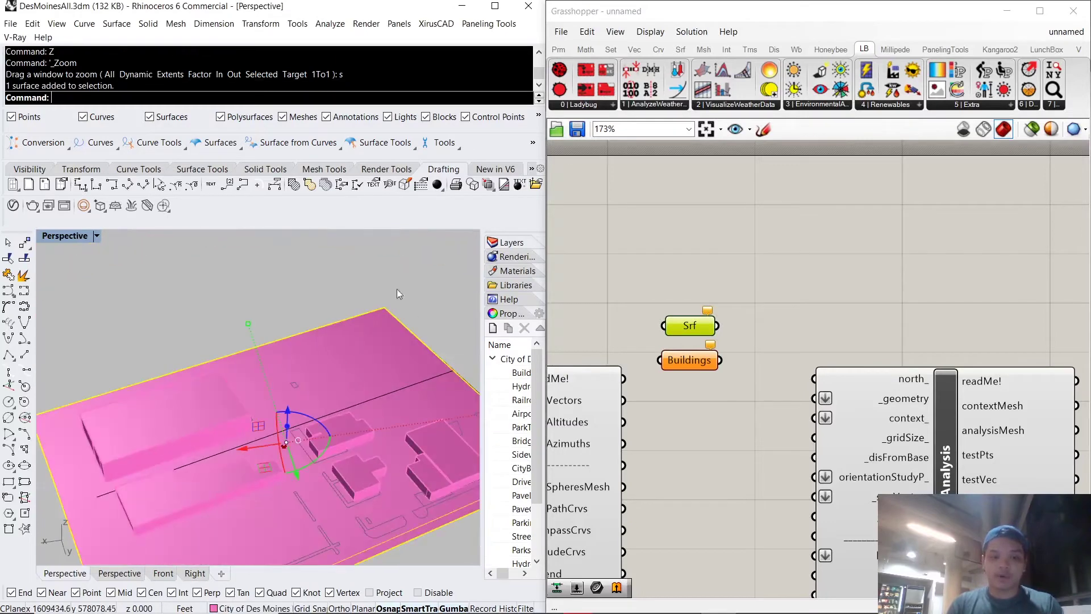
click(398, 290)
scroll(682, 343, down, 3)
scroll(412, 413, down, 4)
shift+right_drag(379, 415, 314, 394)
scroll(736, 371, up, 2)
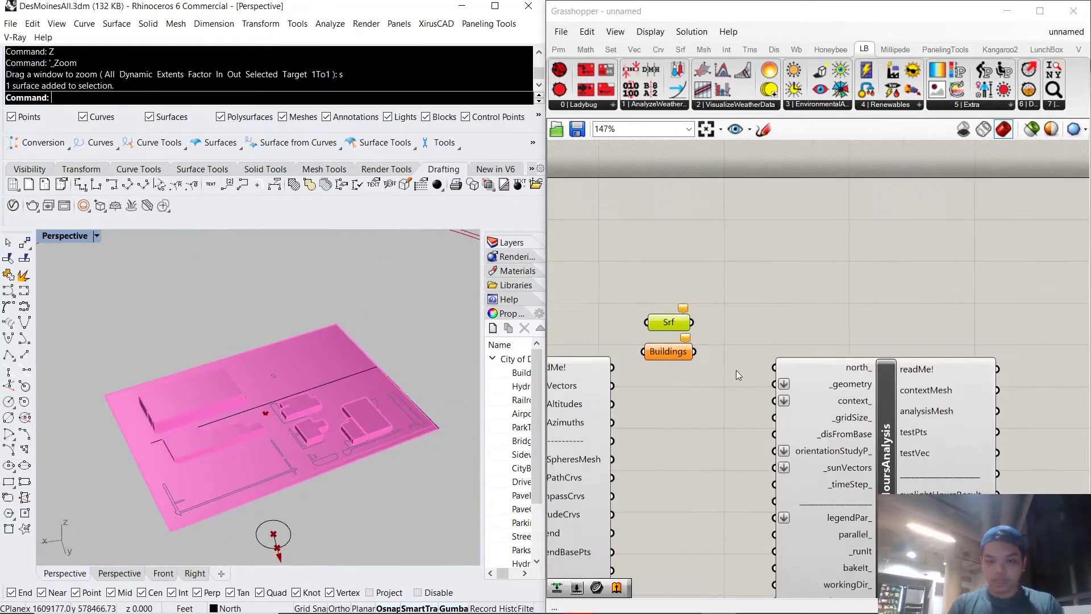
- Connect the Surface parameter to the _geometry input and the Buildings parameter to both the _geometry and context_ inputs of sunlightHoursAnalysis
right_drag(736, 370, 737, 340)
drag(840, 373, 846, 368)
drag(698, 292, 785, 348)
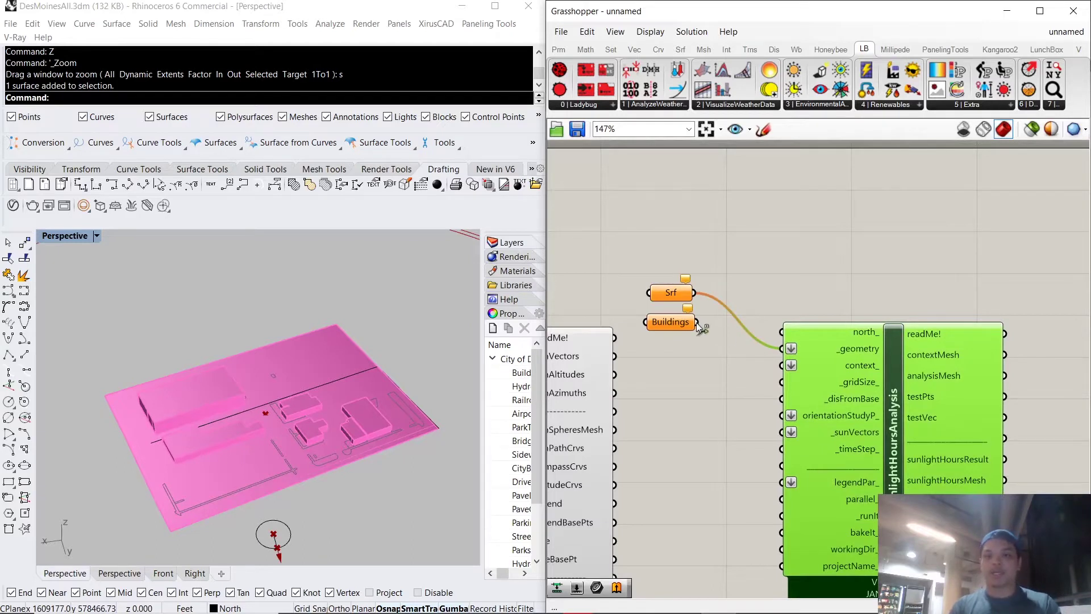
drag(697, 322, 790, 365)
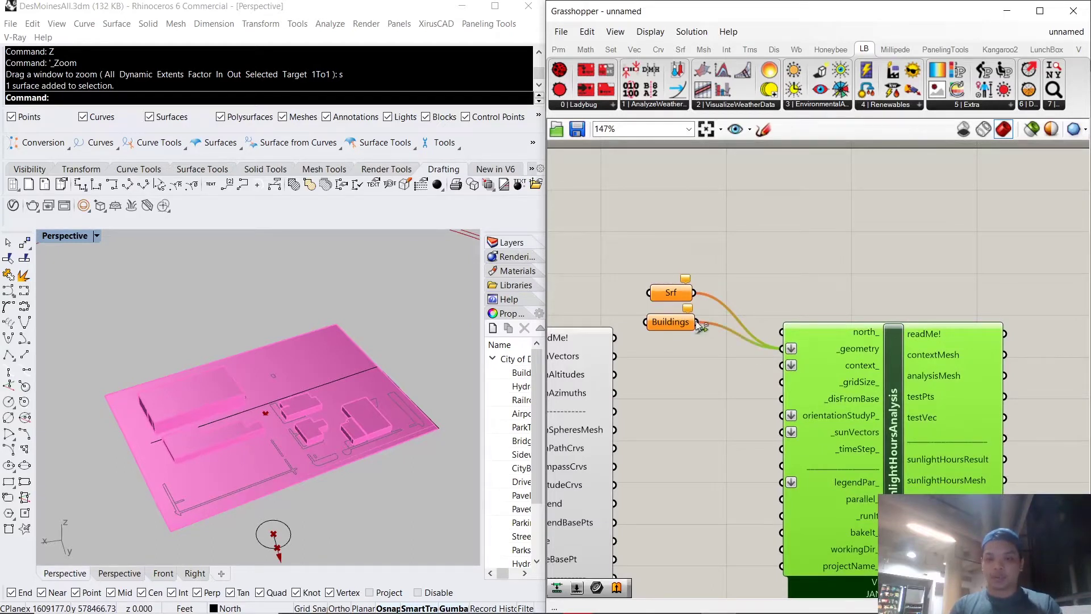
click(733, 383)
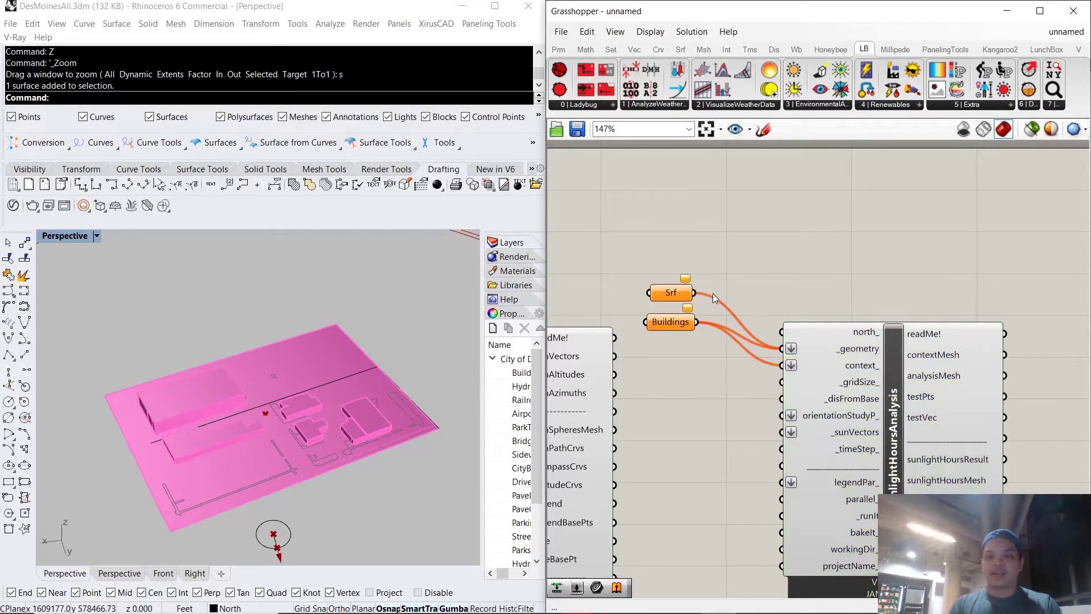
- Reference all the building masses in the Rhino model as multiple Breps in the Buildings parameter, excluding the ground surface
right_click(671, 322)
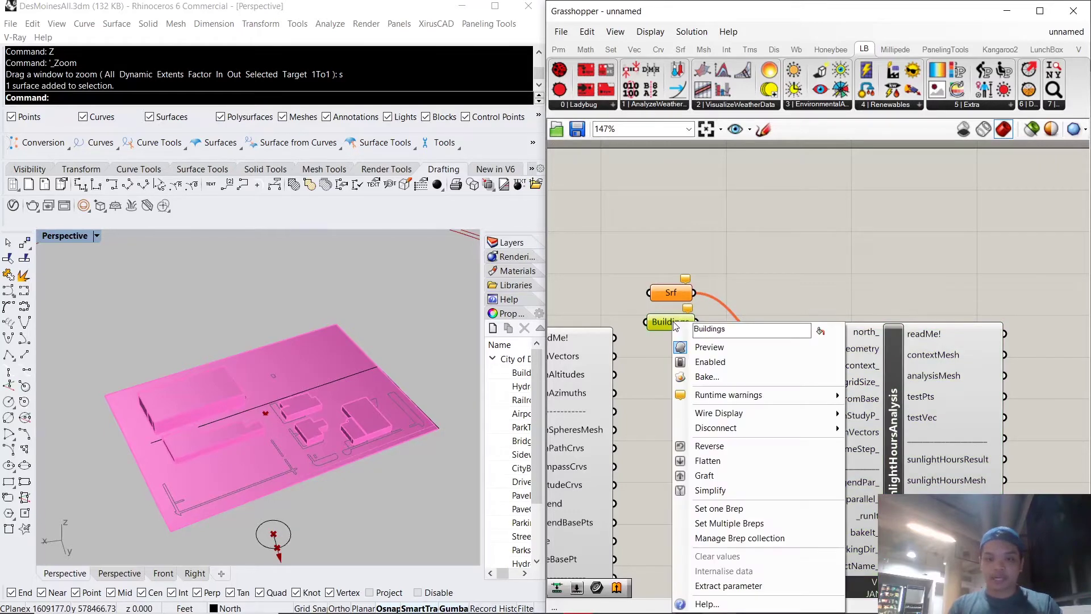
click(753, 523)
right_drag(227, 454, 288, 415)
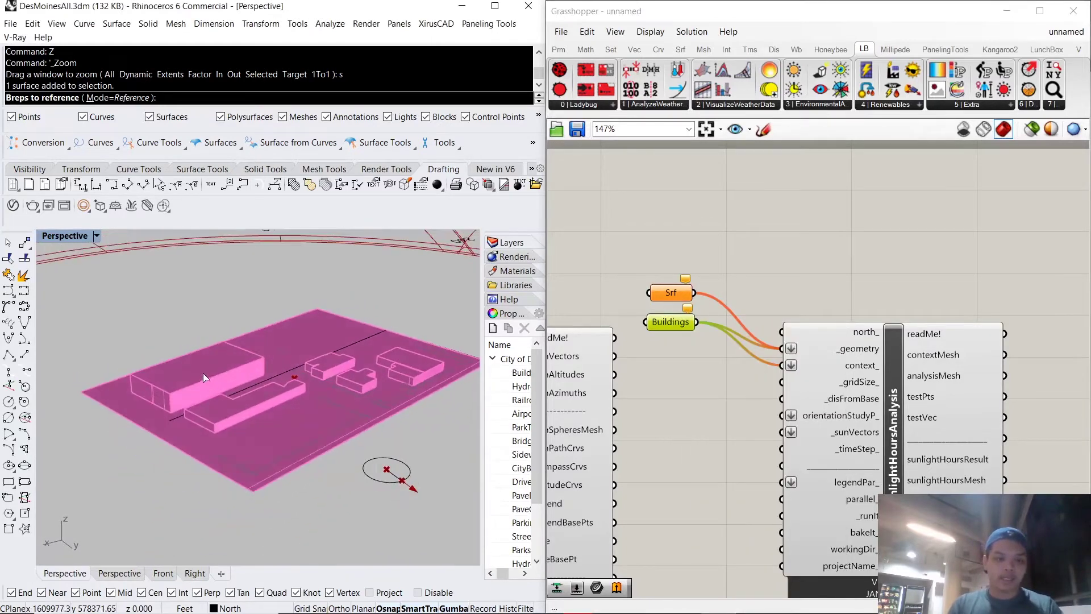
click(202, 372)
click(217, 407)
scroll(317, 362, up, 3)
click(318, 362)
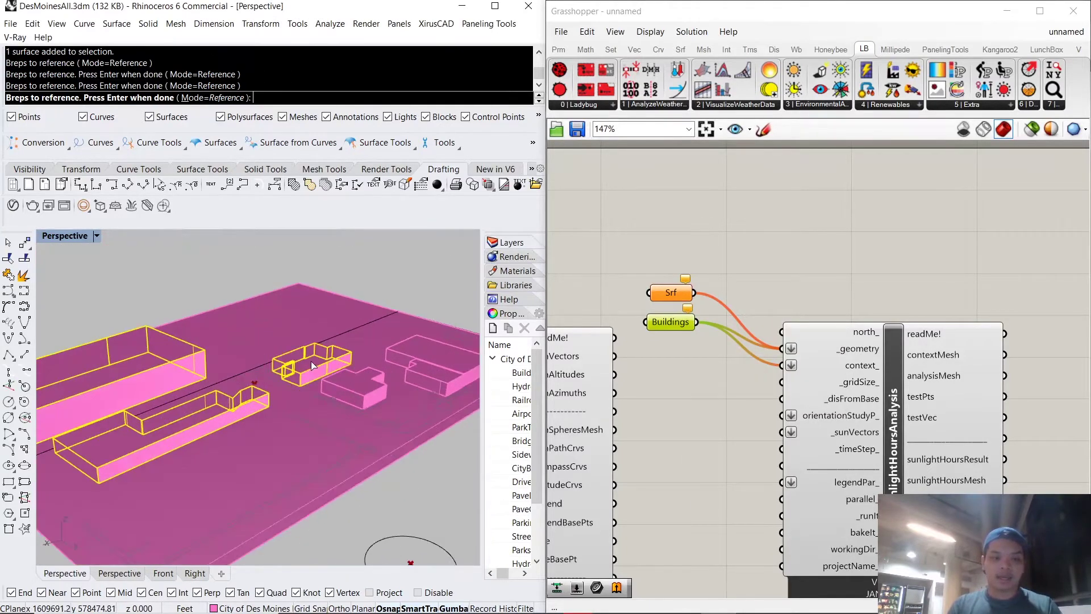
click(361, 387)
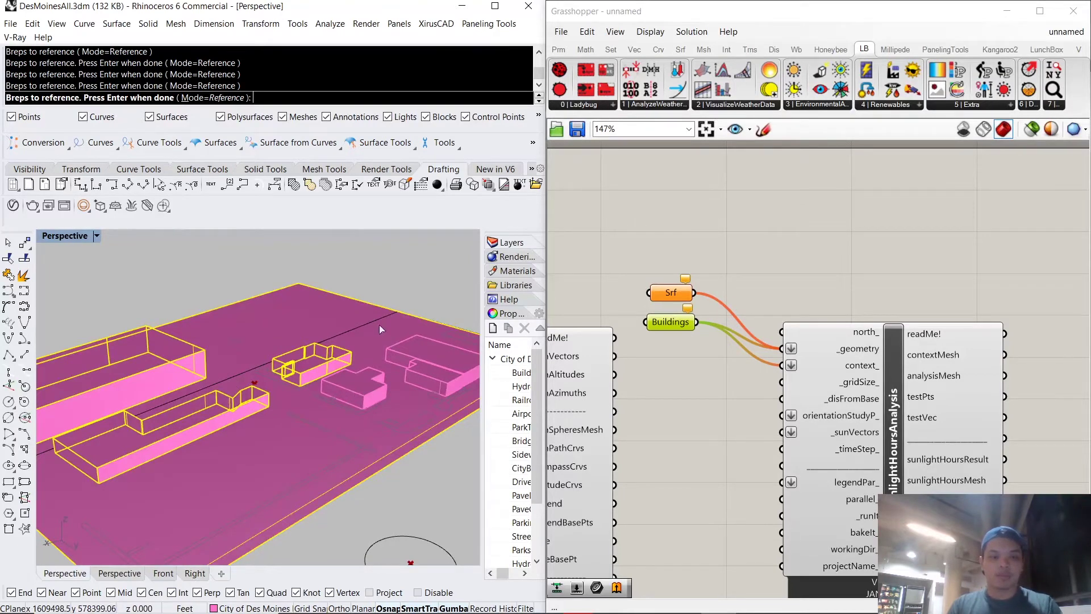
click(378, 326)
scroll(367, 390, up, 2)
click(379, 389)
scroll(380, 392, down, 3)
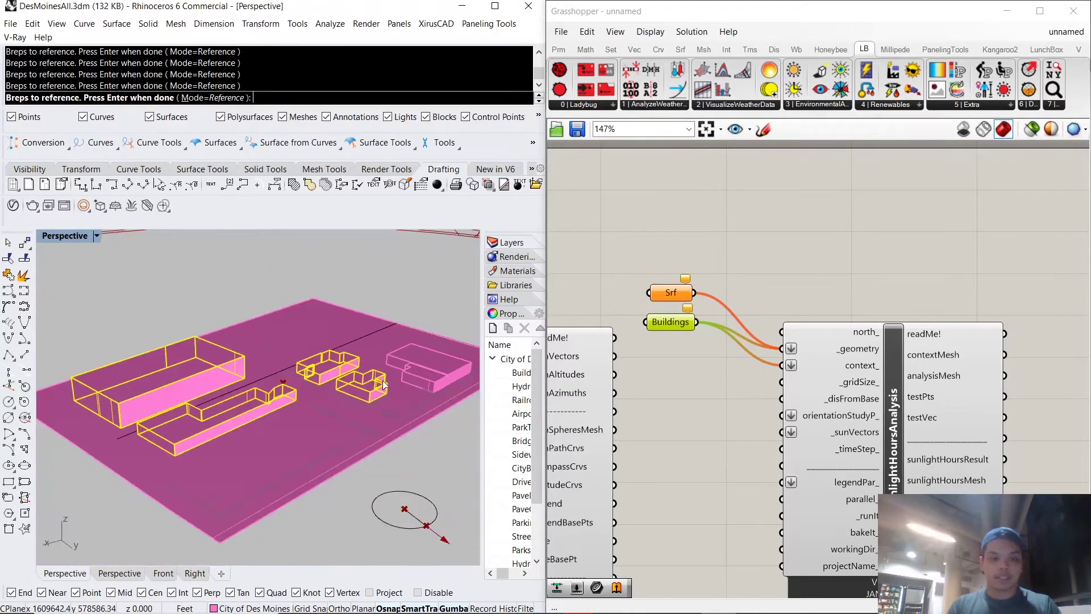
scroll(408, 397, down, 5)
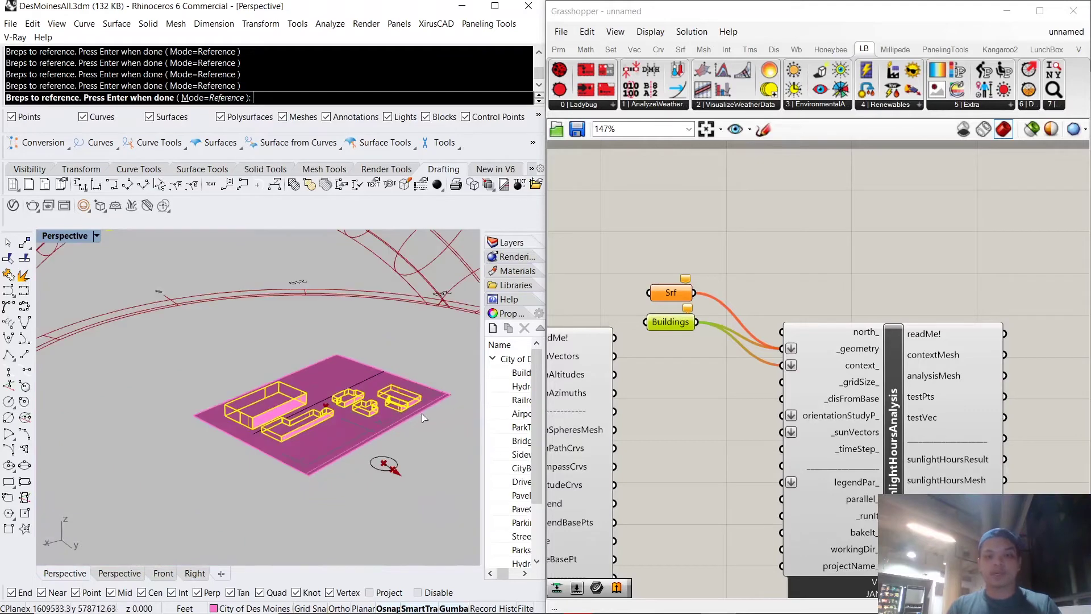
key(Return)
click(704, 387)
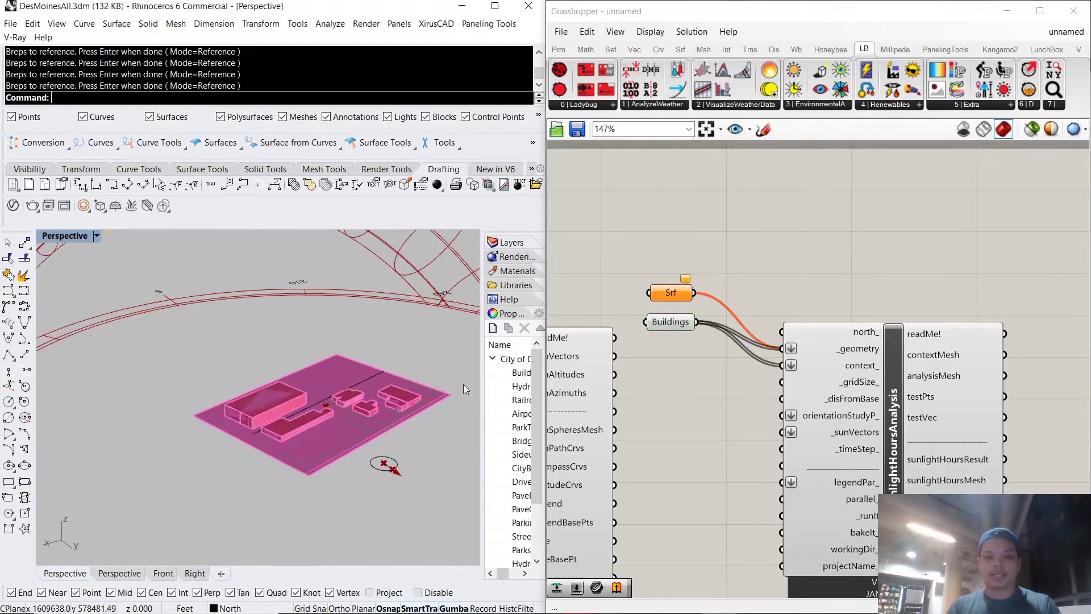
- Highlight the Buildings parameter's geometry in the viewport to check which Breps are referenced
click(667, 325)
scroll(414, 387, up, 3)
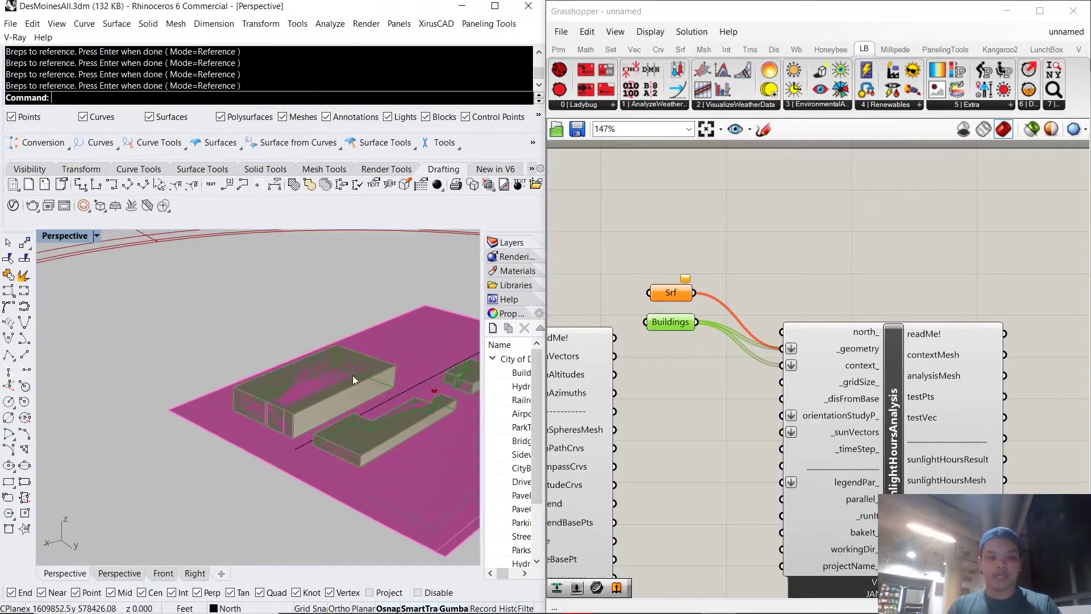
scroll(352, 375, down, 5)
scroll(326, 443, up, 2)
click(704, 386)
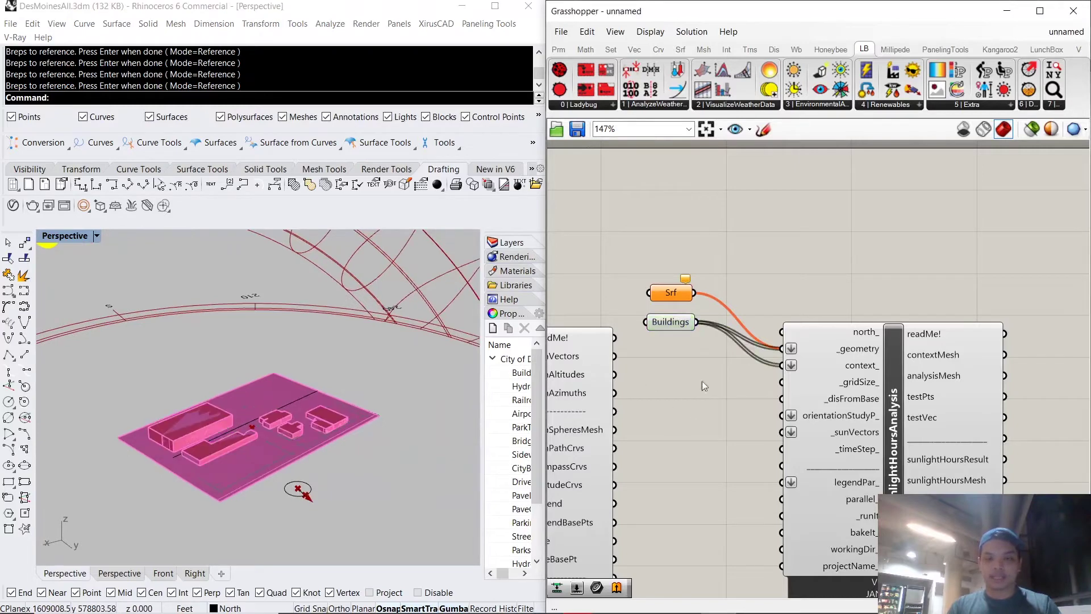
- Reference the ground surface beneath the buildings as the single surface in the Surface parameter
right_click(683, 291)
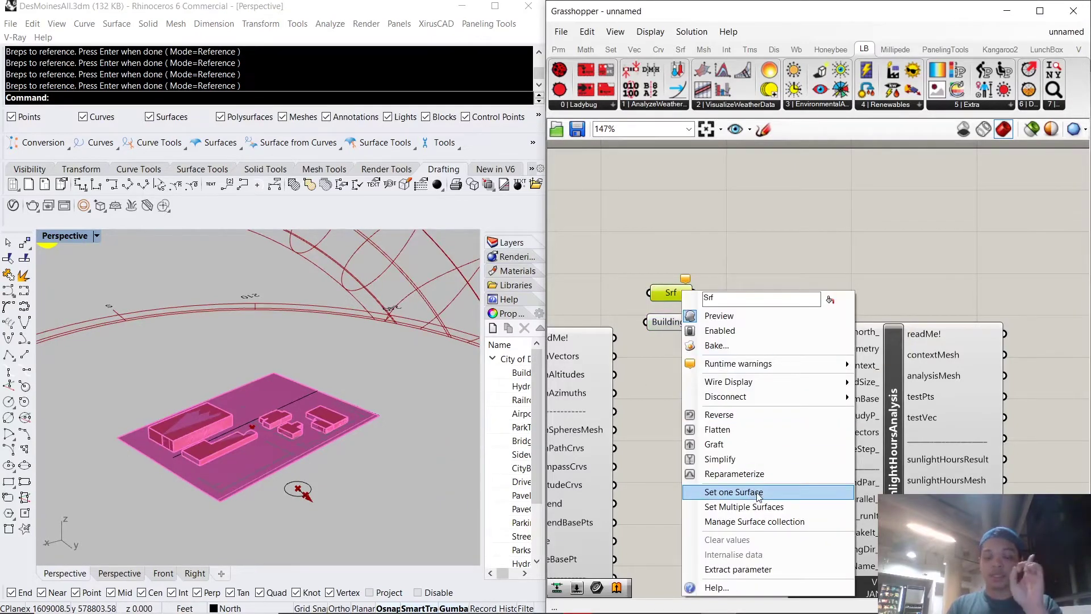
click(733, 492)
scroll(308, 390, up, 3)
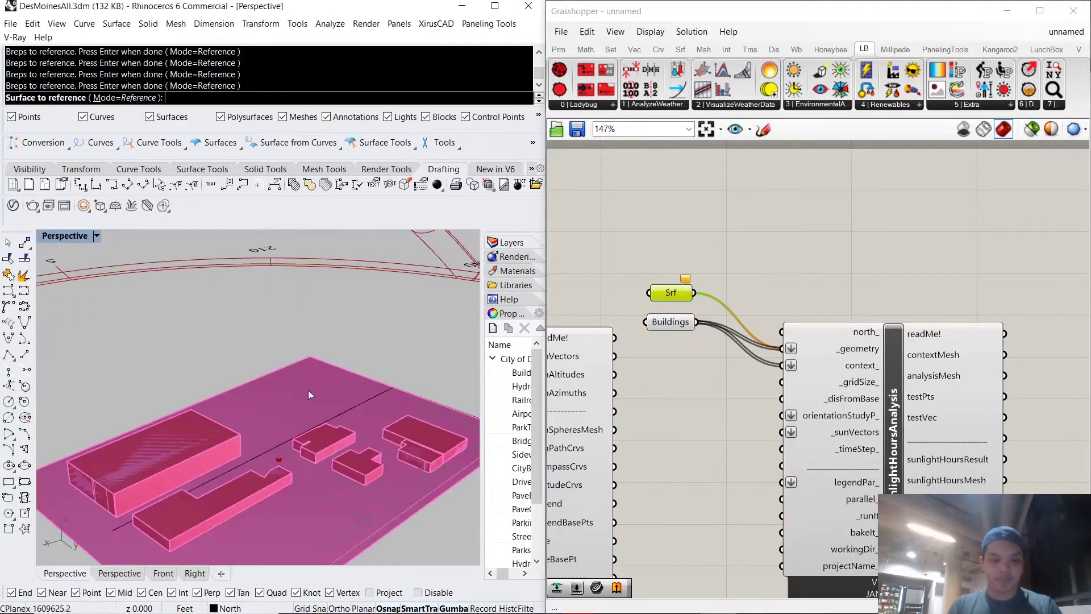
click(308, 390)
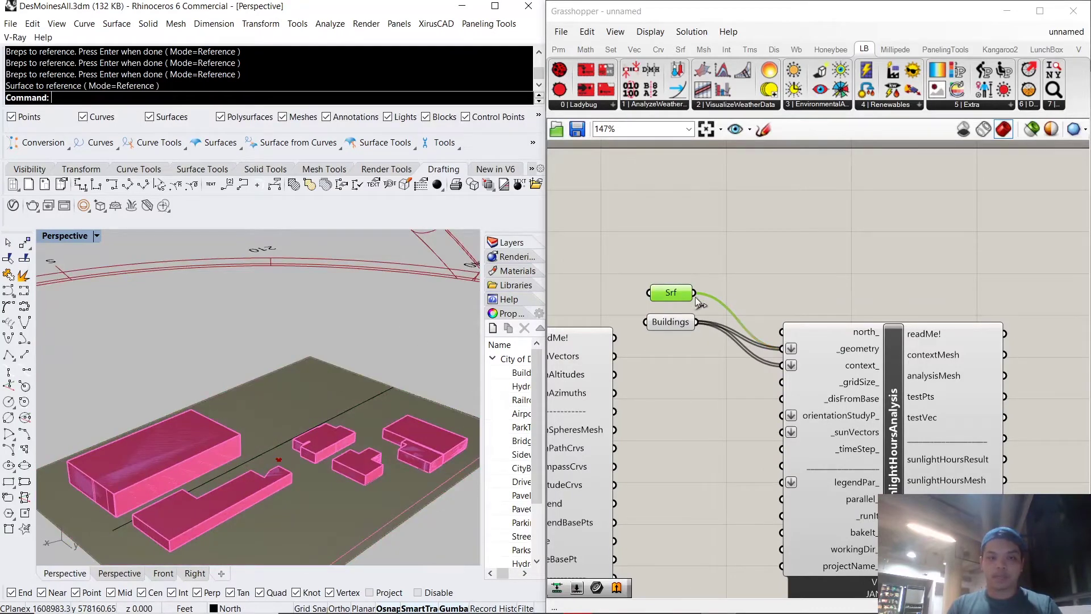
click(699, 376)
- Add a number slider with a value of 1 and connect it to the _gridSize_ input of sunlightHoursAnalysis
scroll(709, 397, down, 3)
scroll(708, 397, up, 1)
scroll(733, 353, up, 1)
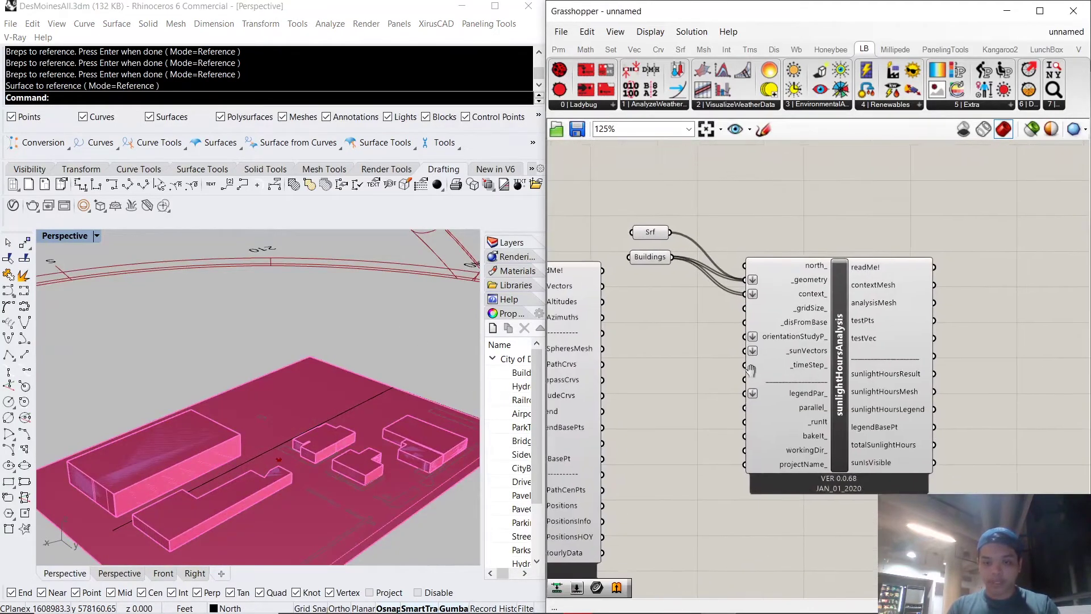
scroll(764, 305, up, 2)
right_drag(764, 309, 815, 328)
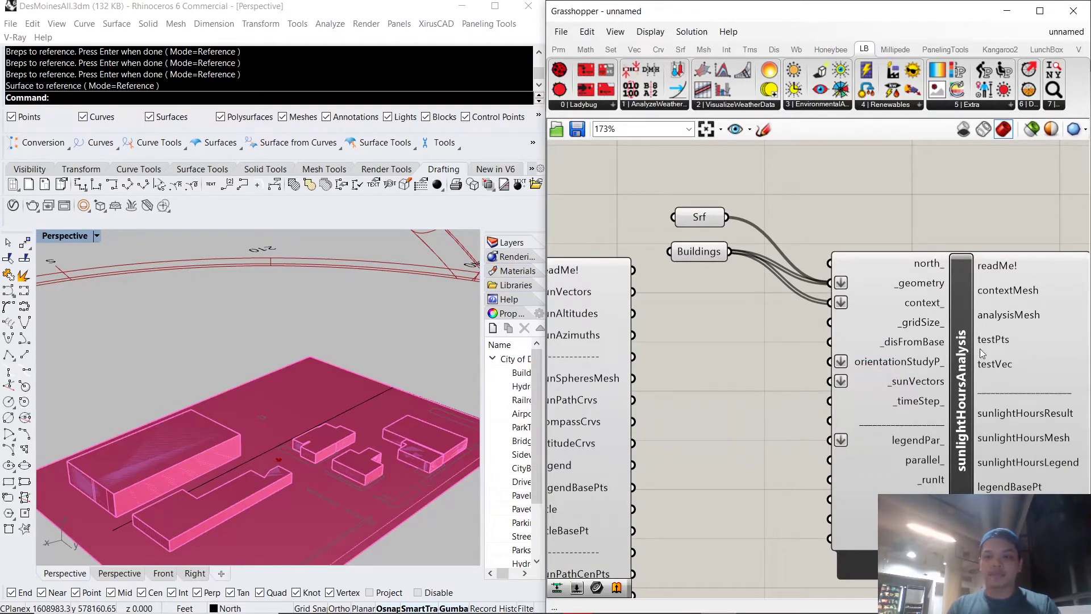
double_click(737, 337)
text(slider)
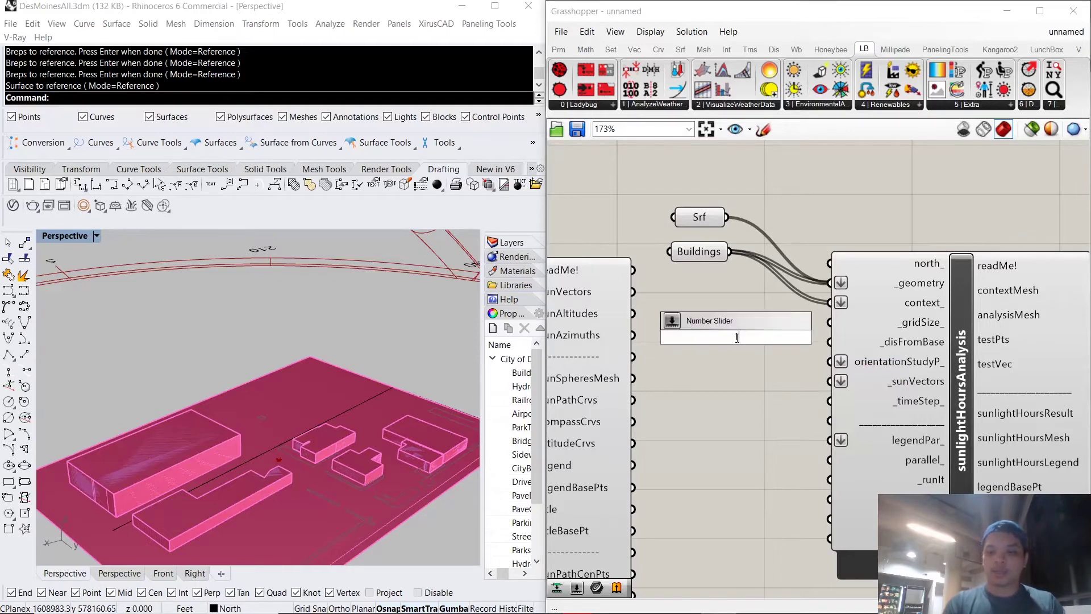
key(Return)
drag(754, 336, 829, 323)
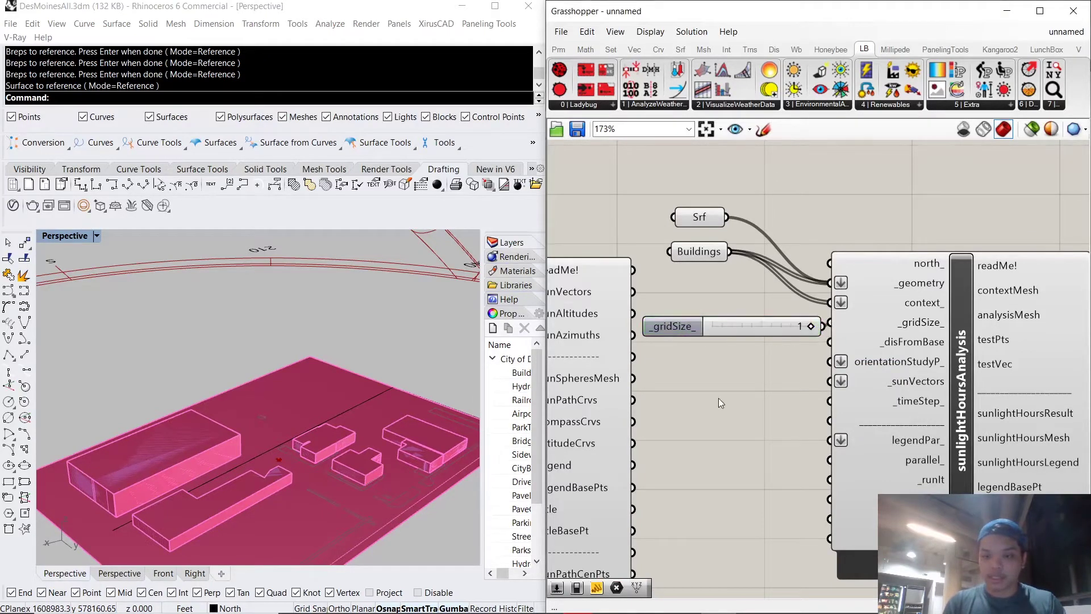
- Add a number slider with a value of 0.1 and connect it to the _disFromBase input
double_click(719, 398)
text(0.1)
key(Return)
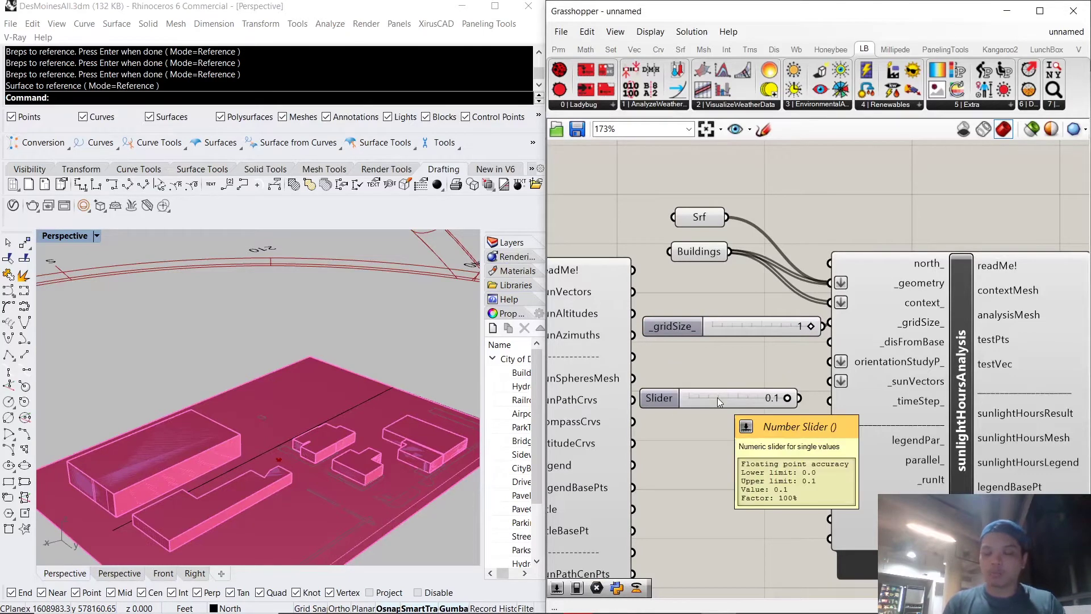
drag(799, 398, 829, 342)
- Move sunlightHoursAnalysis farther from sunPath and shift its geometry parameters and sliders slightly away from sunPath
scroll(750, 358, down, 3)
click(833, 390)
drag(710, 441, 655, 254)
scroll(713, 340, up, 2)
drag(714, 336, 724, 336)
click(708, 445)
right_drag(732, 413, 771, 364)
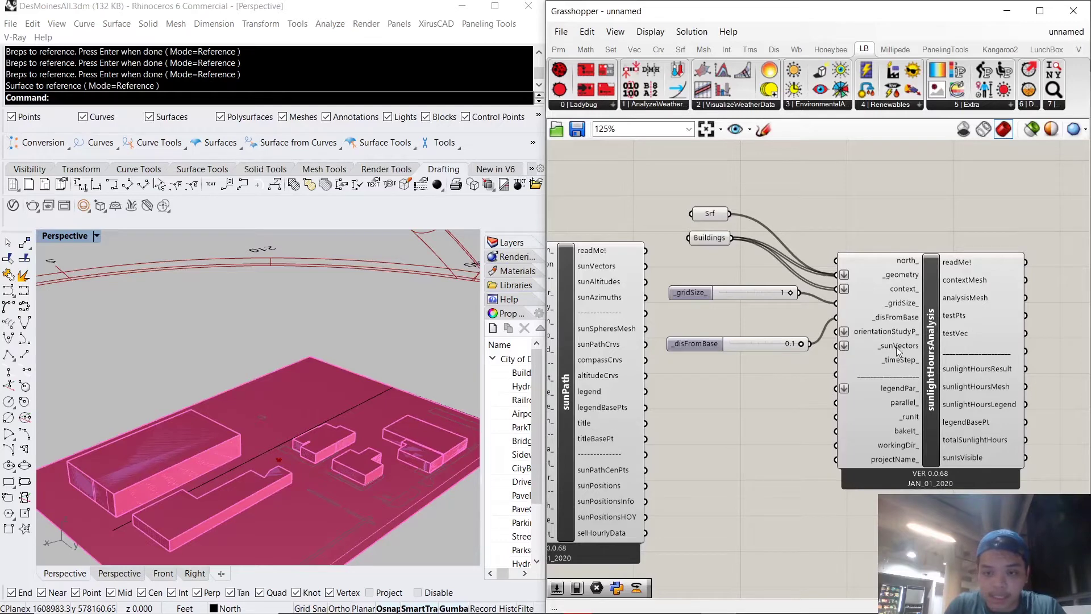
- Connect the sunVectors output of sunPath to the _sunVectors input of sunlightHoursAnalysis
drag(646, 266, 846, 346)
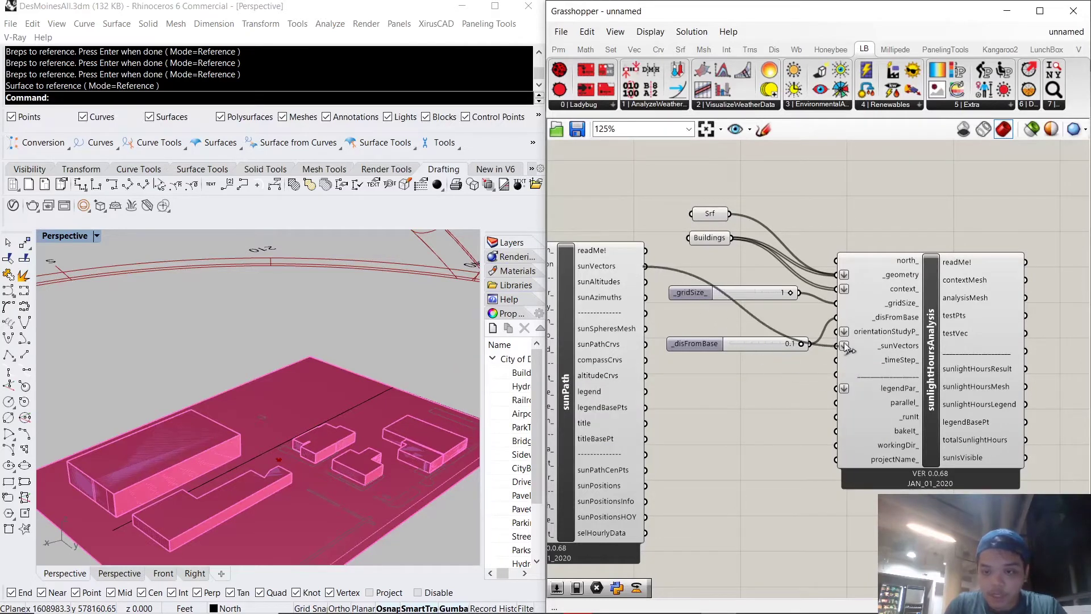
scroll(760, 397, down, 6)
right_drag(761, 396, 834, 368)
scroll(764, 333, up, 4)
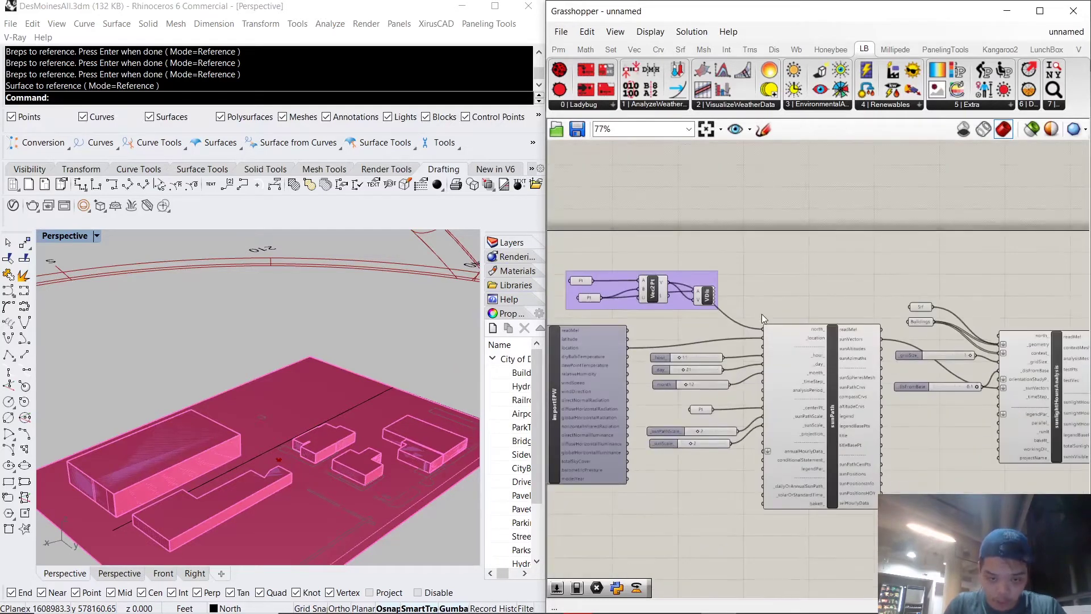
- Add a Boolean Toggle below the _disFromBase slider and connect it to the _runIt input of sunlightHoursAnalysis
scroll(704, 322, down, 2)
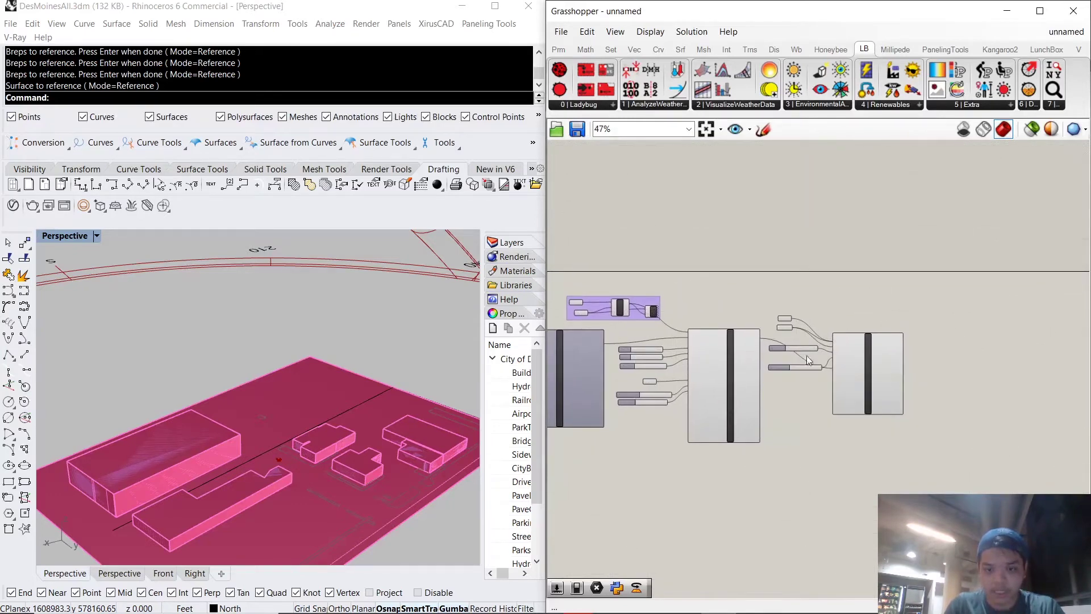
scroll(806, 355, up, 4)
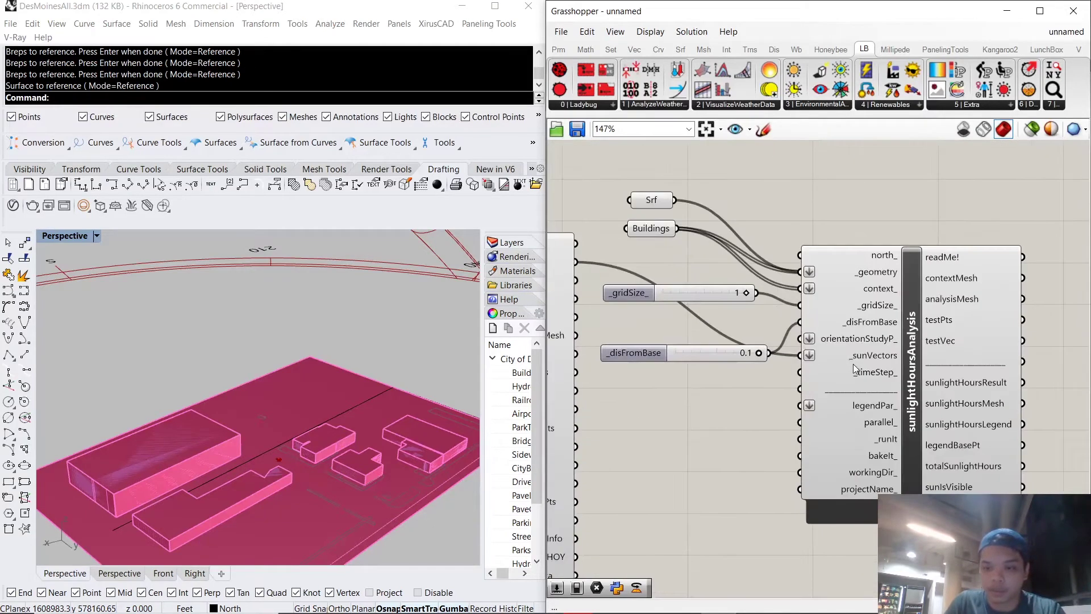
scroll(766, 429, up, 3)
double_click(766, 427)
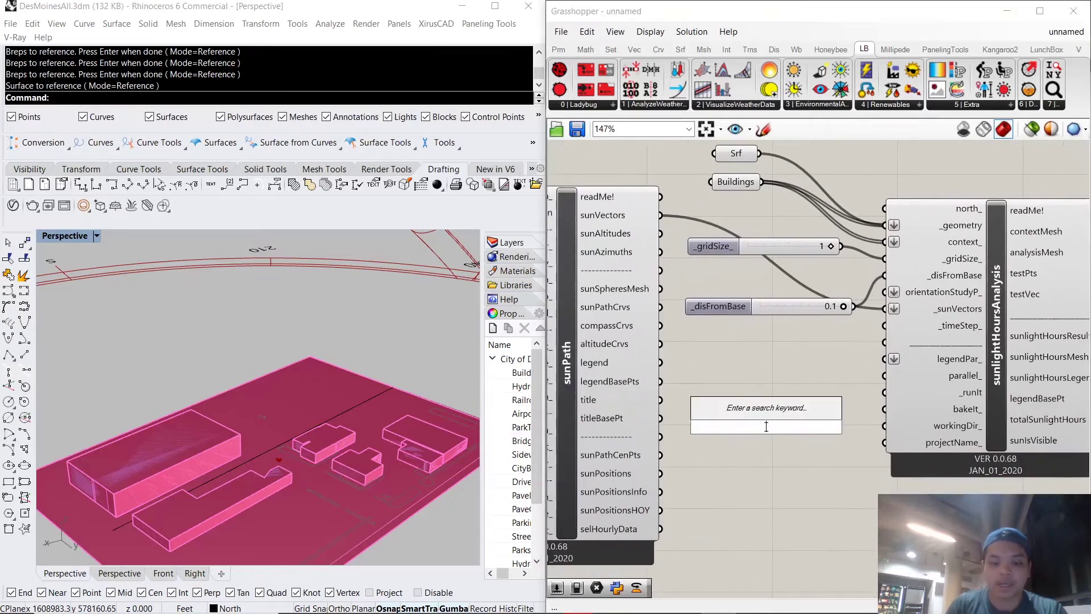
text(boo)
key(Return)
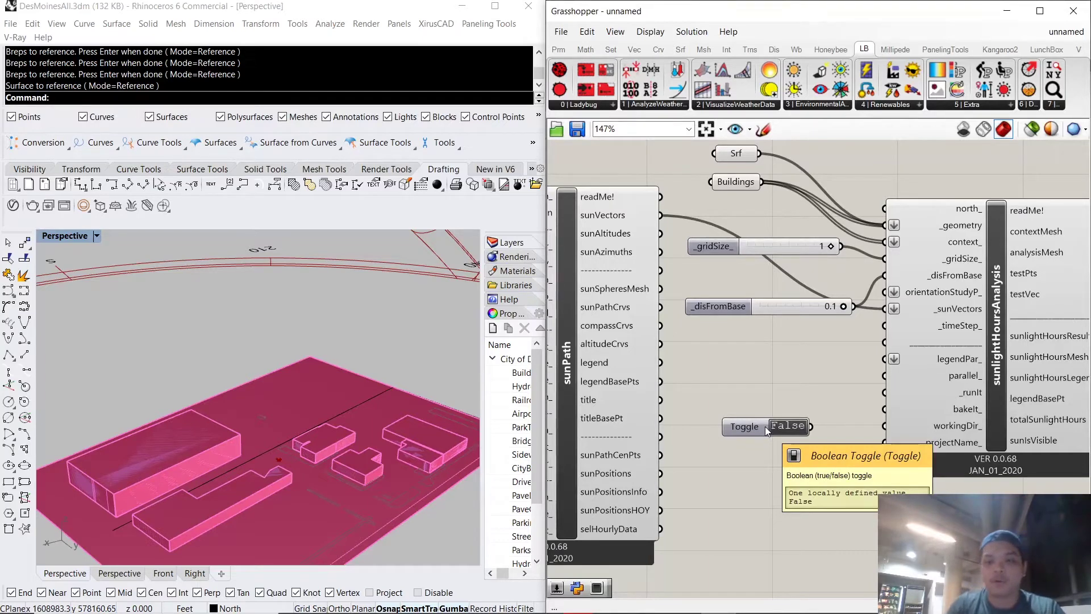
right_drag(833, 408, 812, 390)
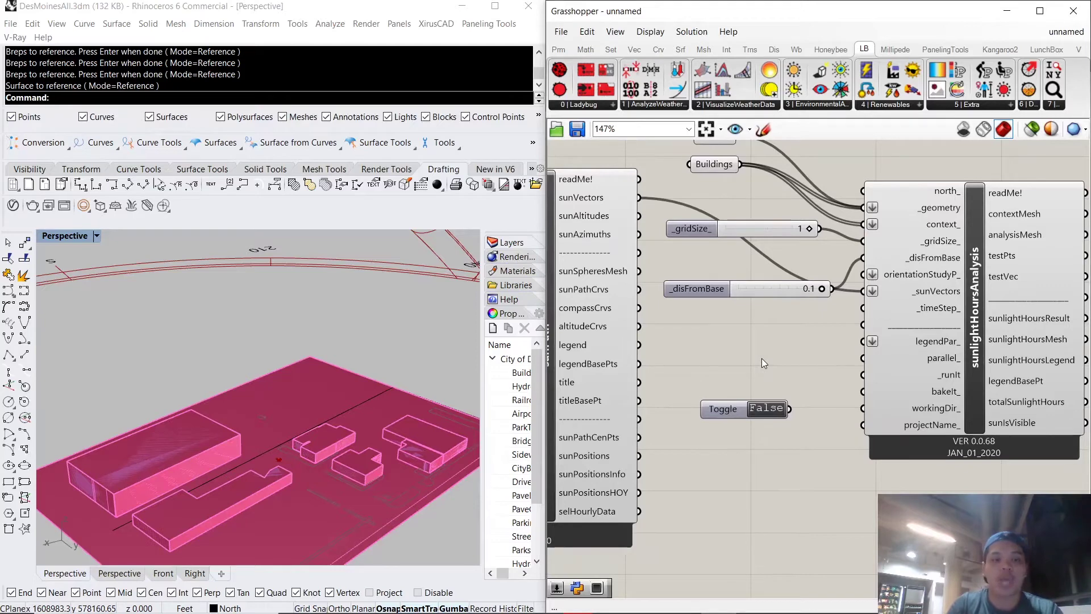
drag(732, 410, 702, 353)
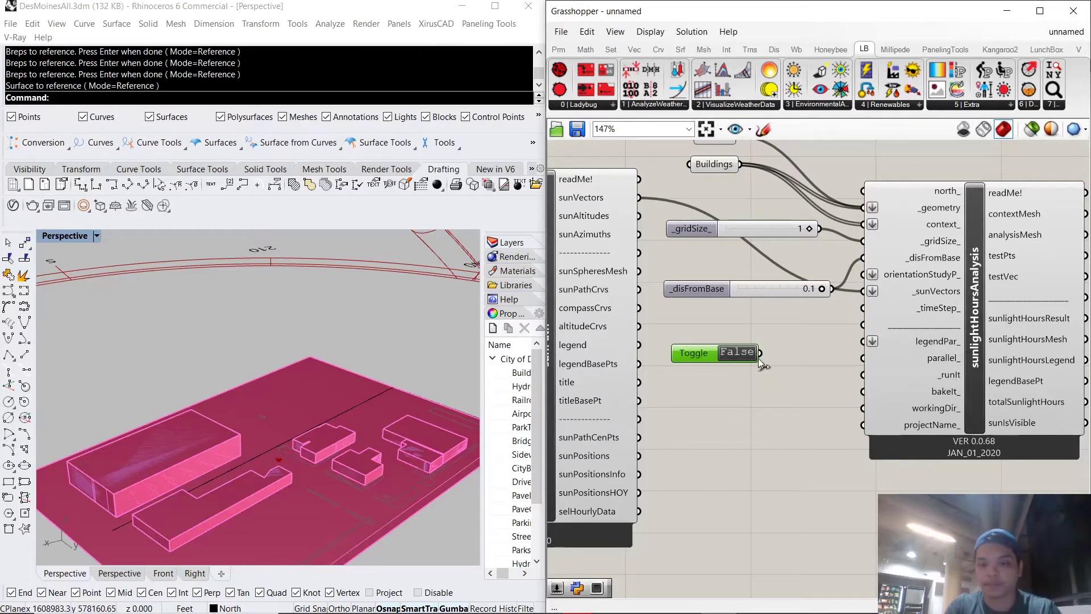
drag(761, 354, 863, 375)
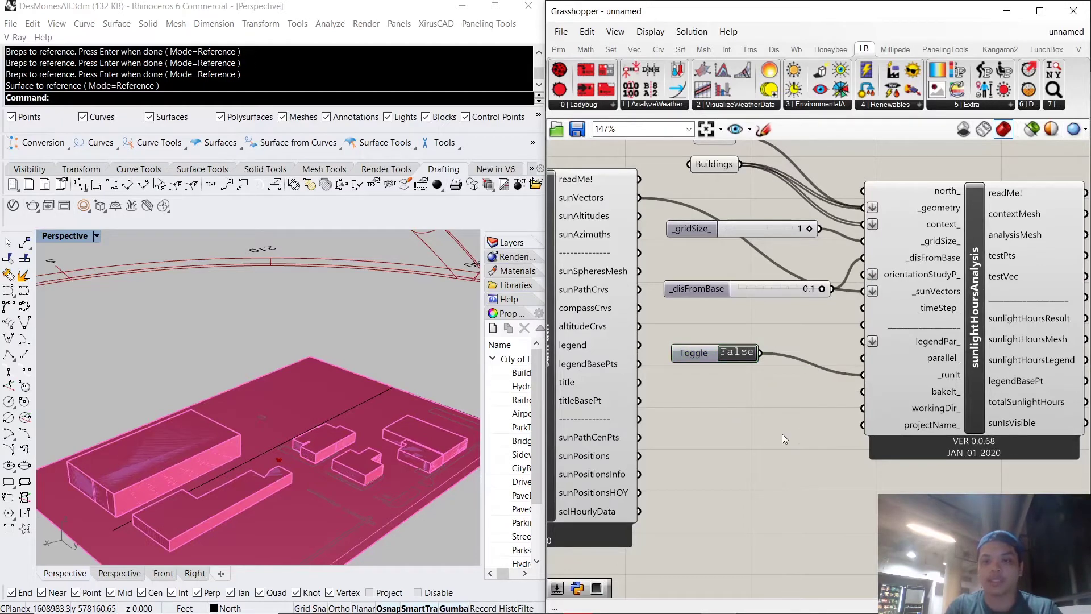
- Run the sunlight hours analysis to check the ground and buildings, and set its toggle back to False
scroll(796, 398, down, 4)
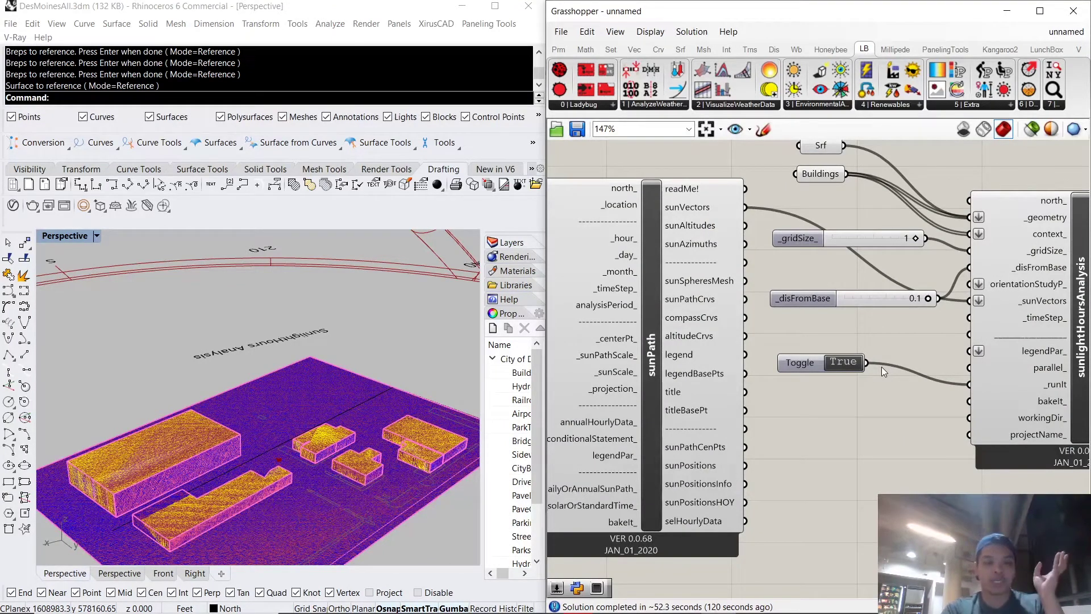
click(376, 340)
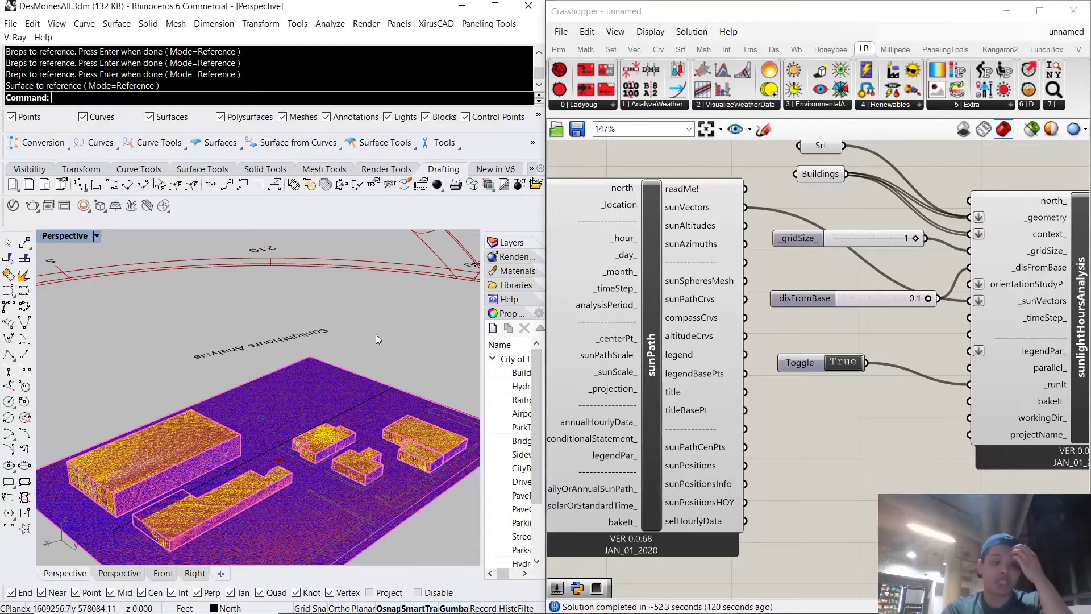
scroll(261, 417, down, 2)
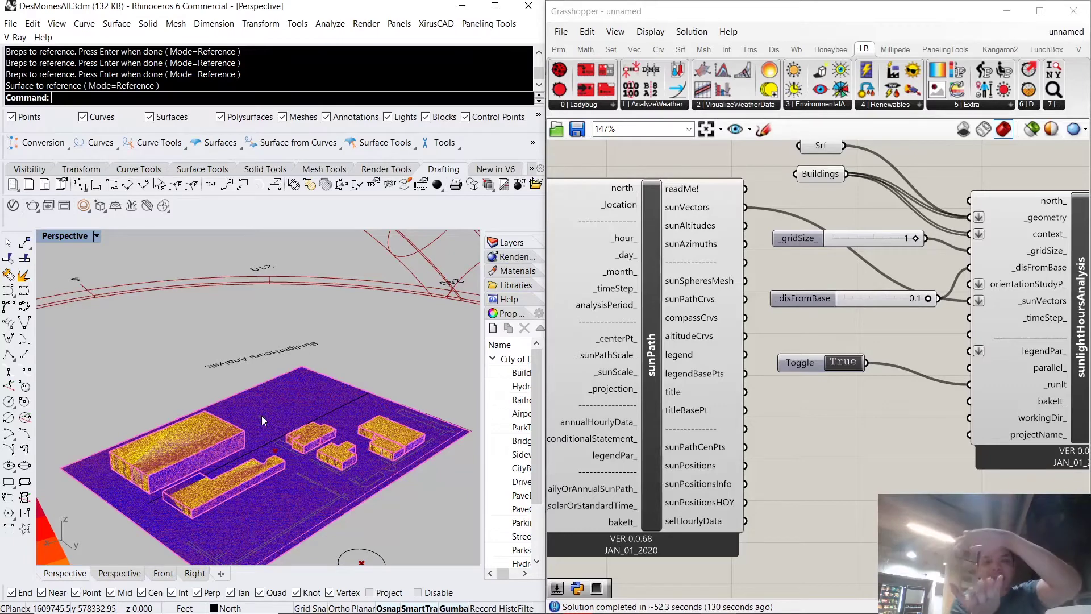
double_click(847, 365)
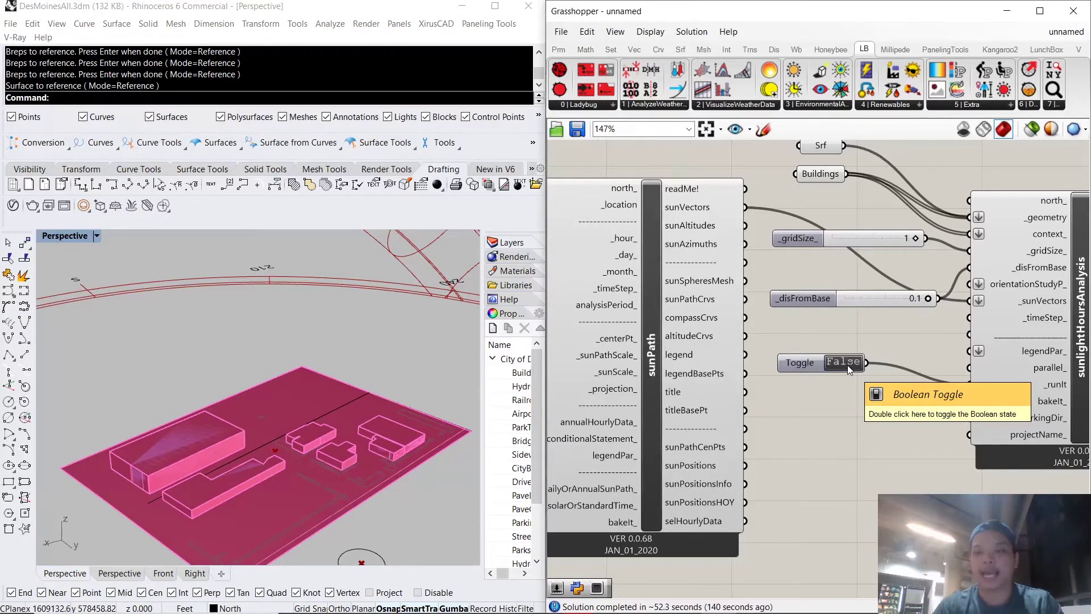
- Add a Flip surface component to the canvas beside the Srf parameter
scroll(847, 364, down, 3)
right_drag(857, 299, 812, 395)
scroll(825, 330, up, 3)
right_drag(826, 331, 735, 345)
scroll(739, 336, up, 3)
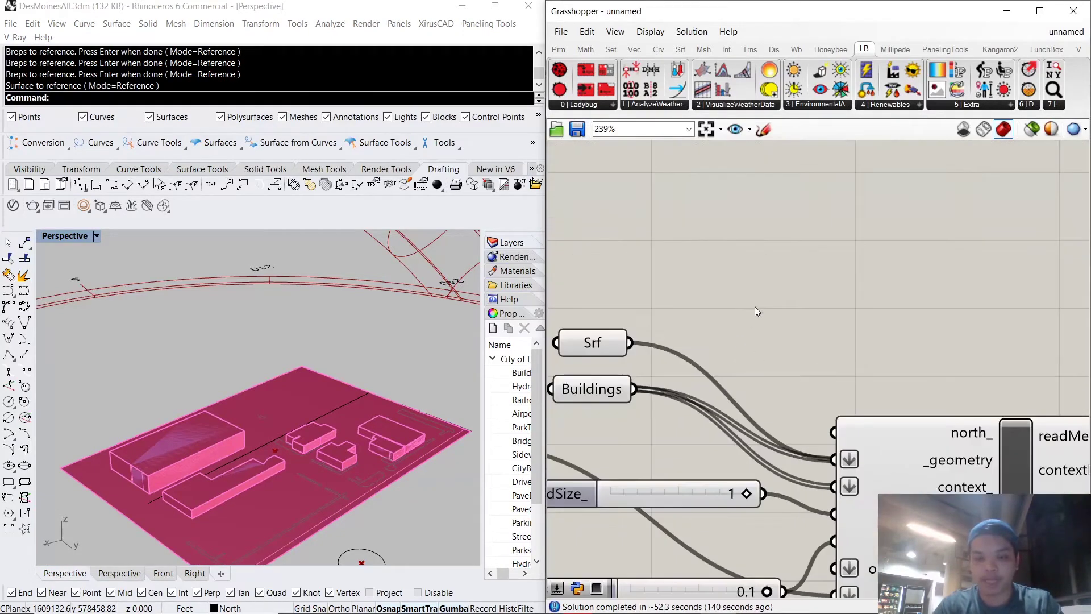
double_click(754, 303)
text(flip)
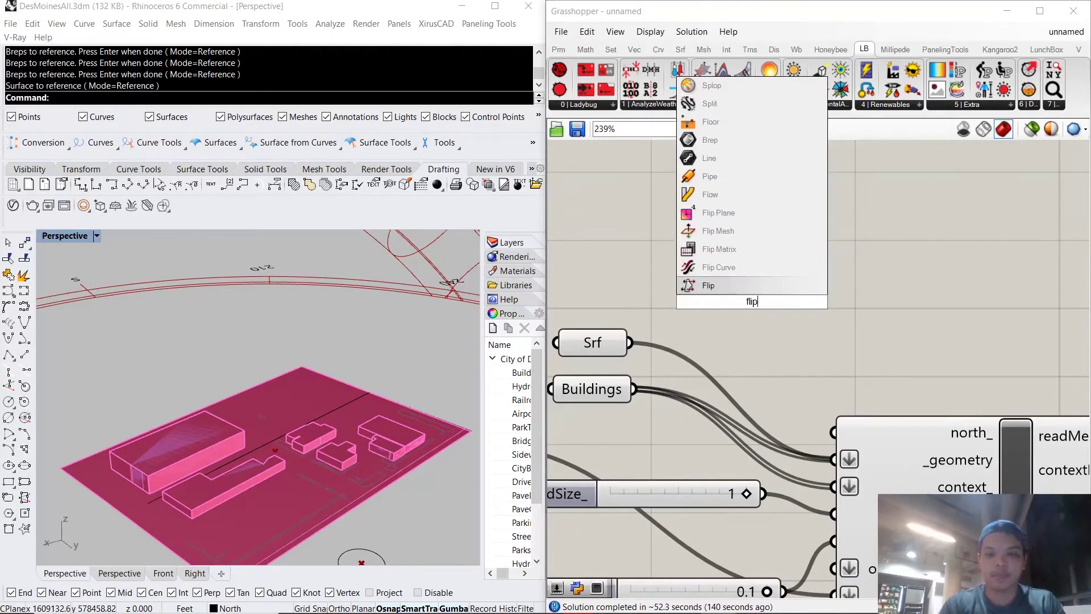
key(Return)
click(761, 326)
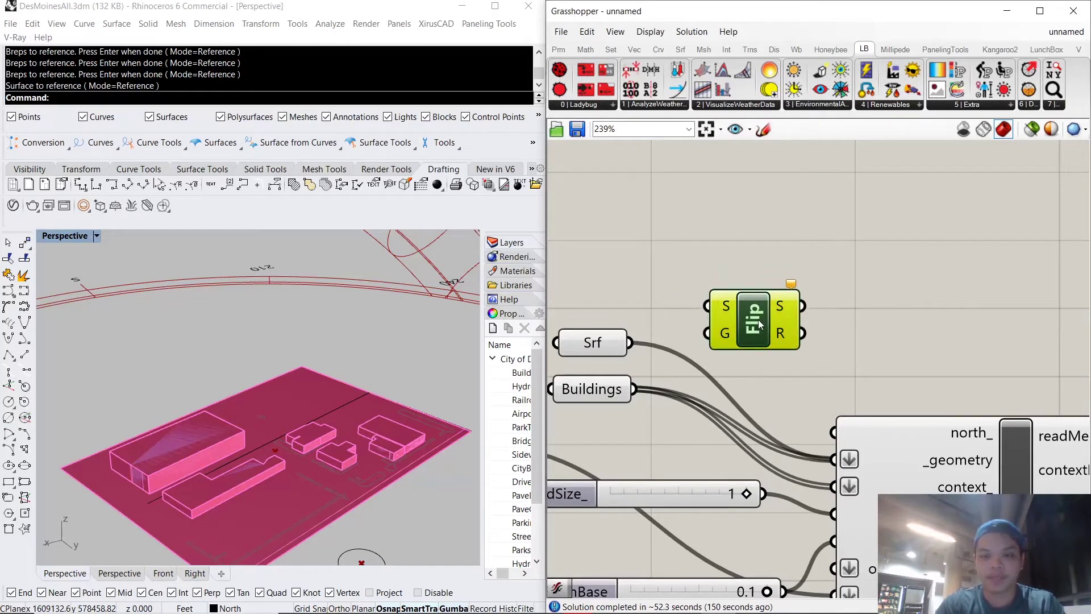
- Connect Srf to the S input of Flip and its S output to _geometry of sunlightHoursAnalysis, replacing the existing _geometry wires
drag(631, 344, 721, 305)
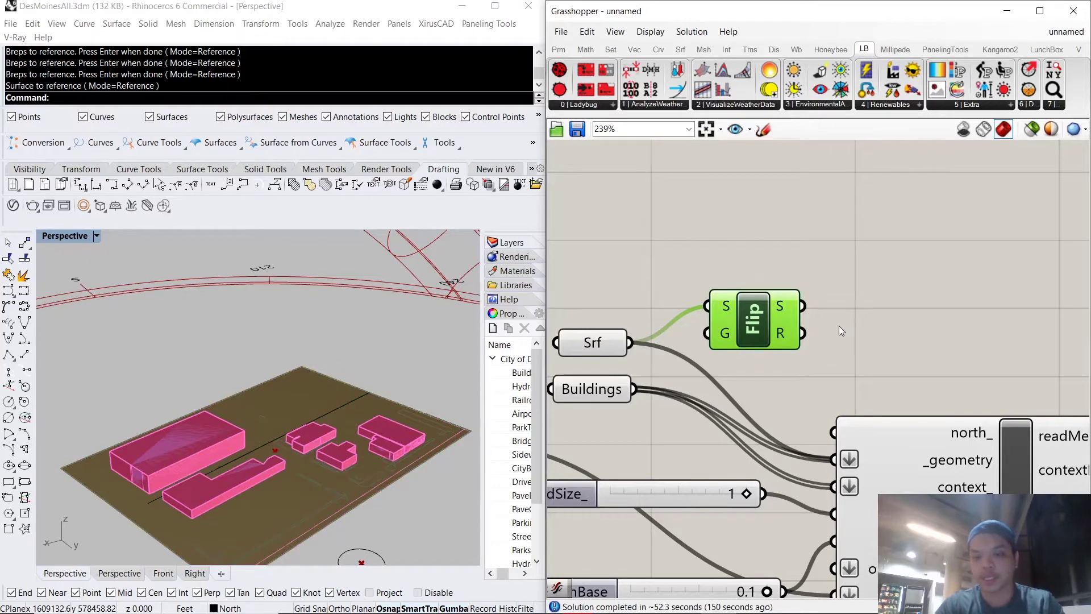
scroll(840, 330, down, 2)
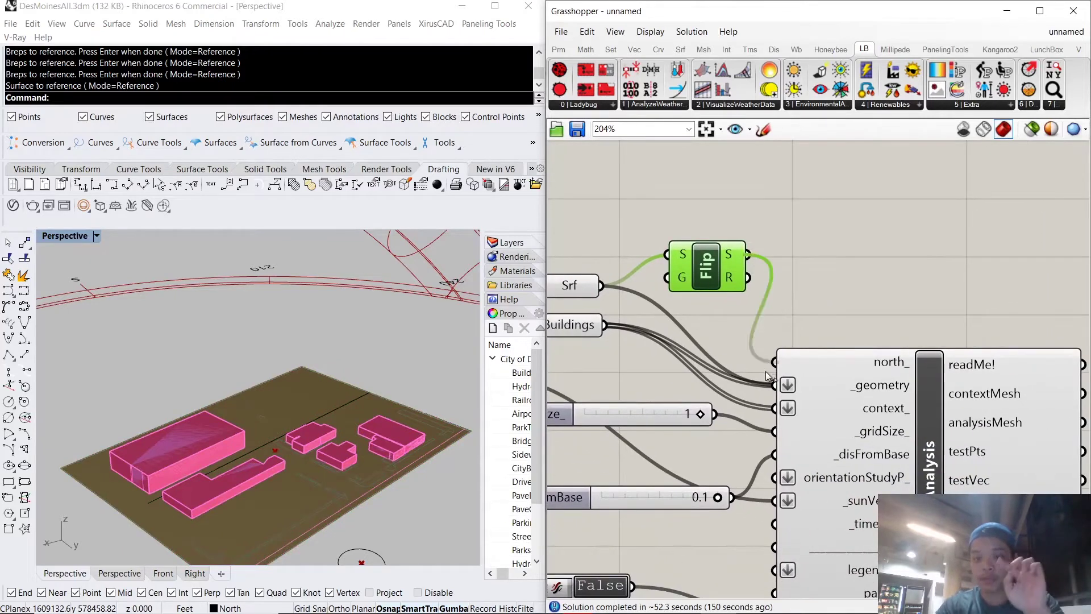
scroll(786, 331, down, 1)
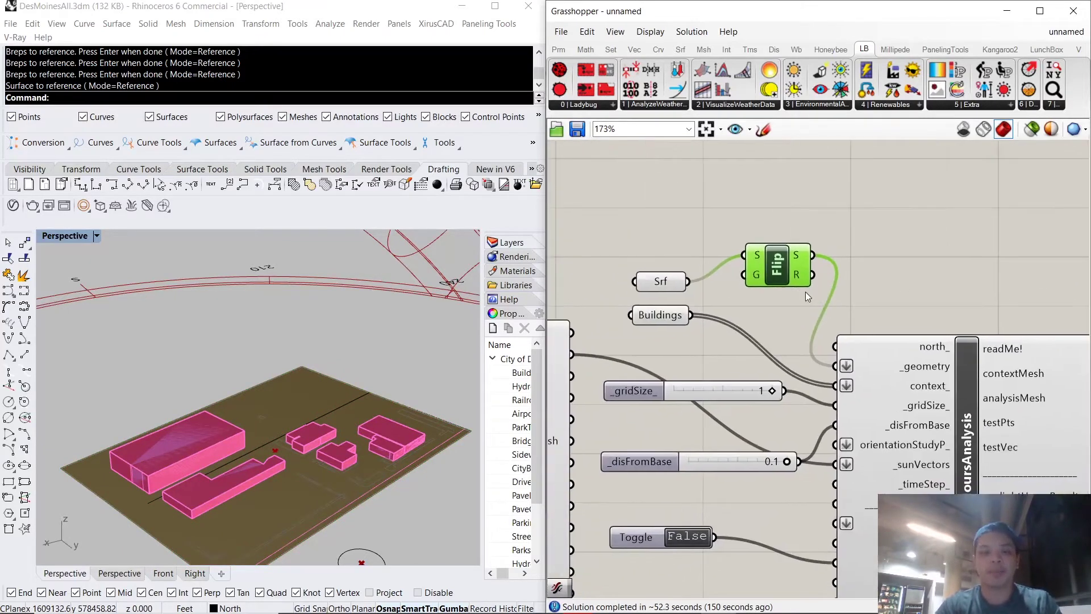
click(806, 291)
scroll(907, 276, down, 3)
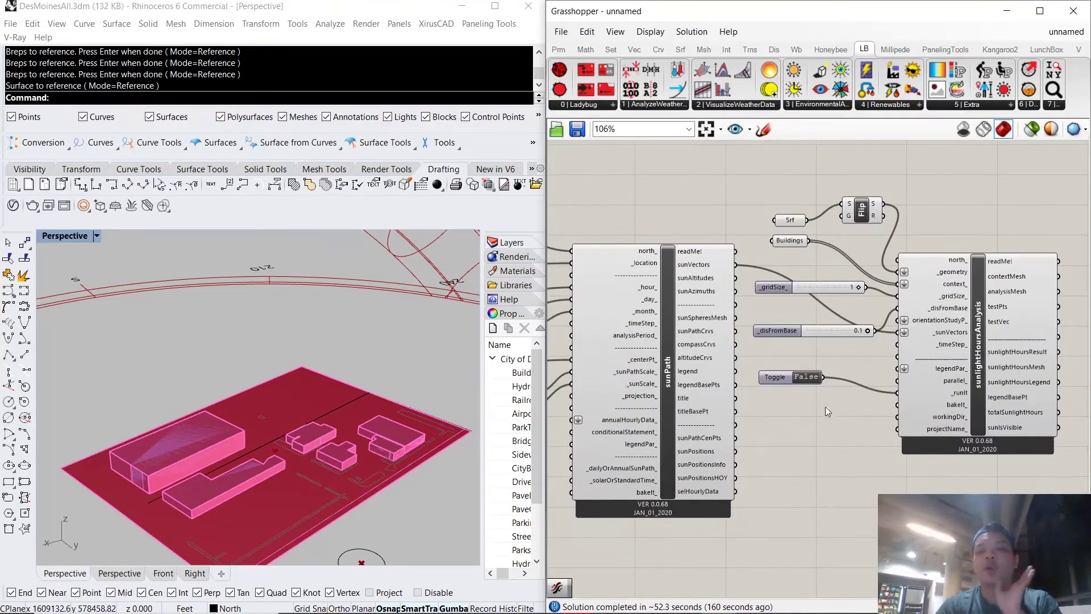
- Run the analysis and examine the sunlight and building shadow areas on the ground surface from several angles
scroll(826, 374, up, 3)
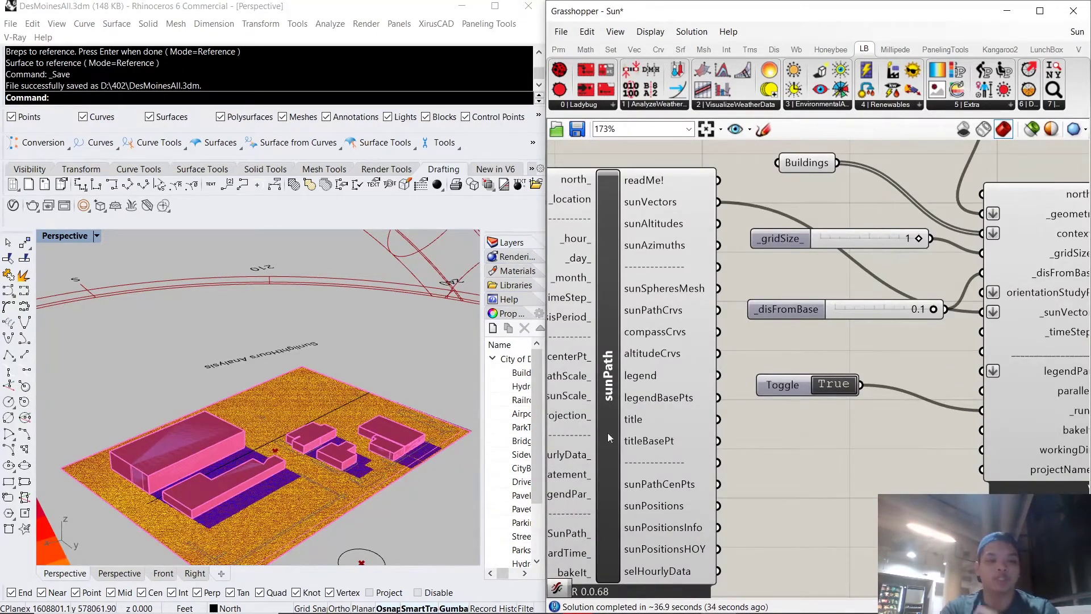
scroll(327, 458, down, 5)
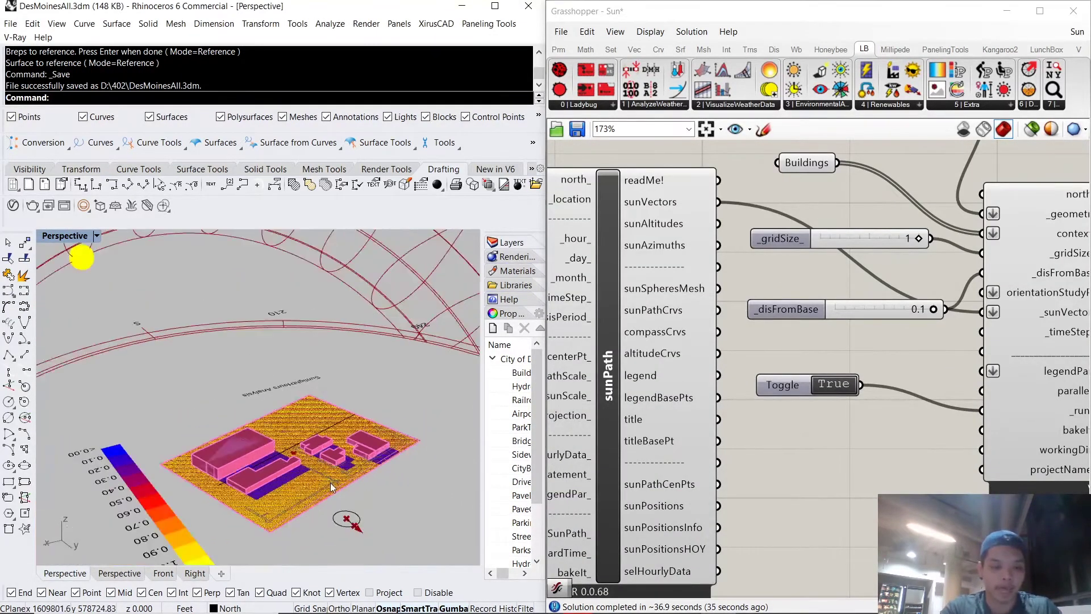
scroll(258, 447, up, 10)
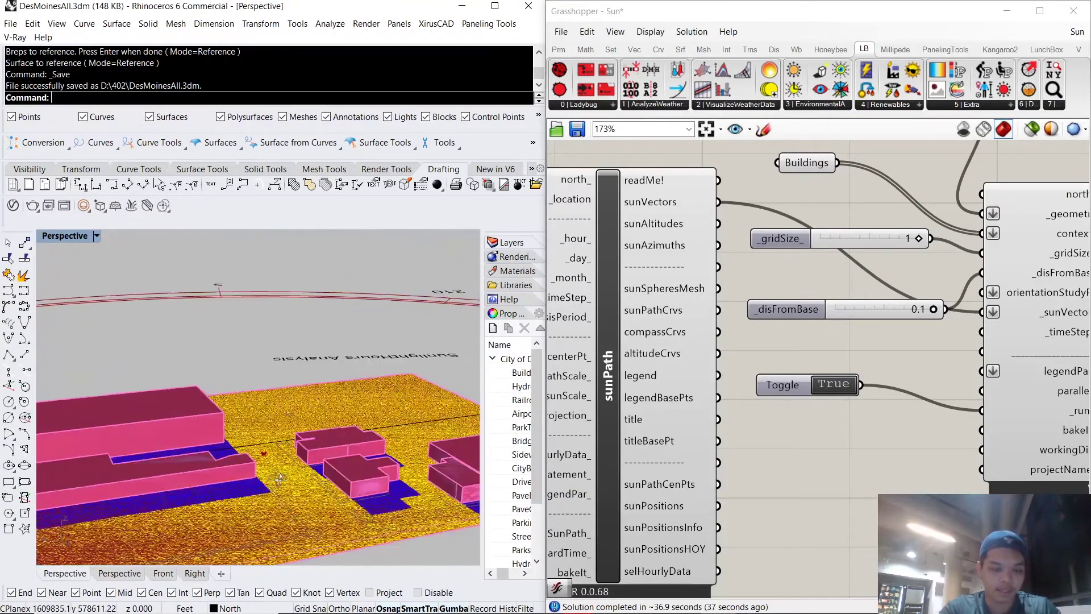
right_drag(241, 473, 268, 484)
scroll(292, 466, up, 3)
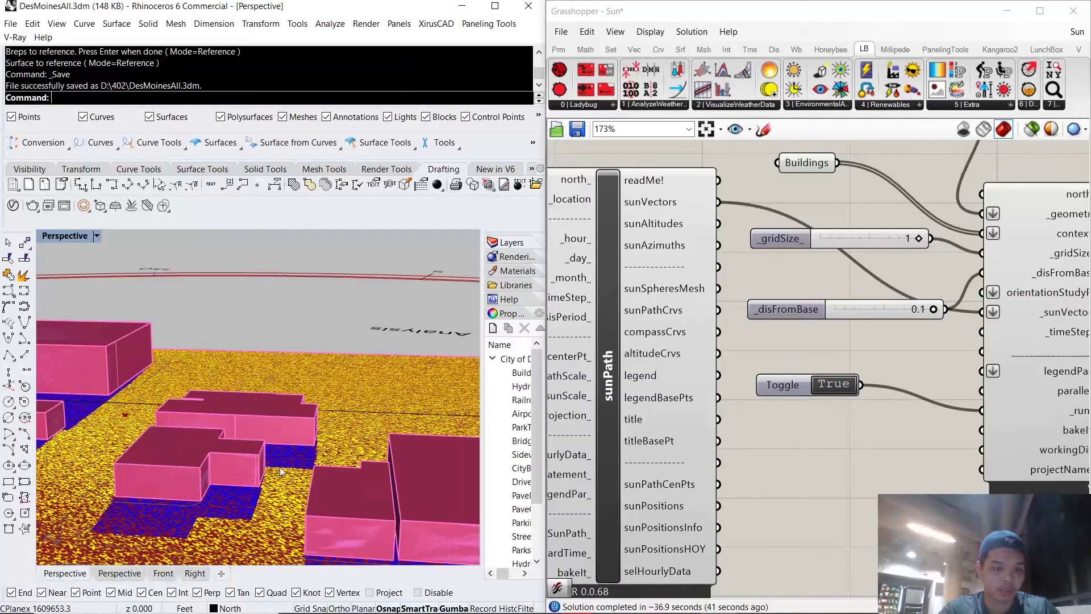
scroll(288, 460, down, 2)
scroll(289, 461, down, 6)
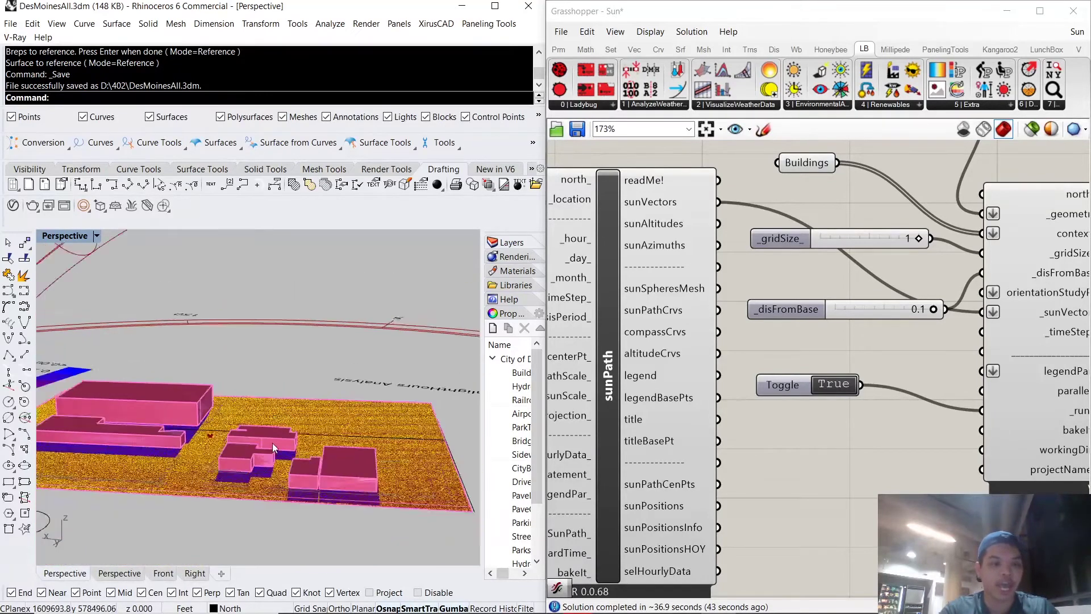
right_drag(271, 446, 345, 447)
scroll(294, 445, down, 3)
scroll(287, 449, up, 3)
scroll(345, 446, up, 6)
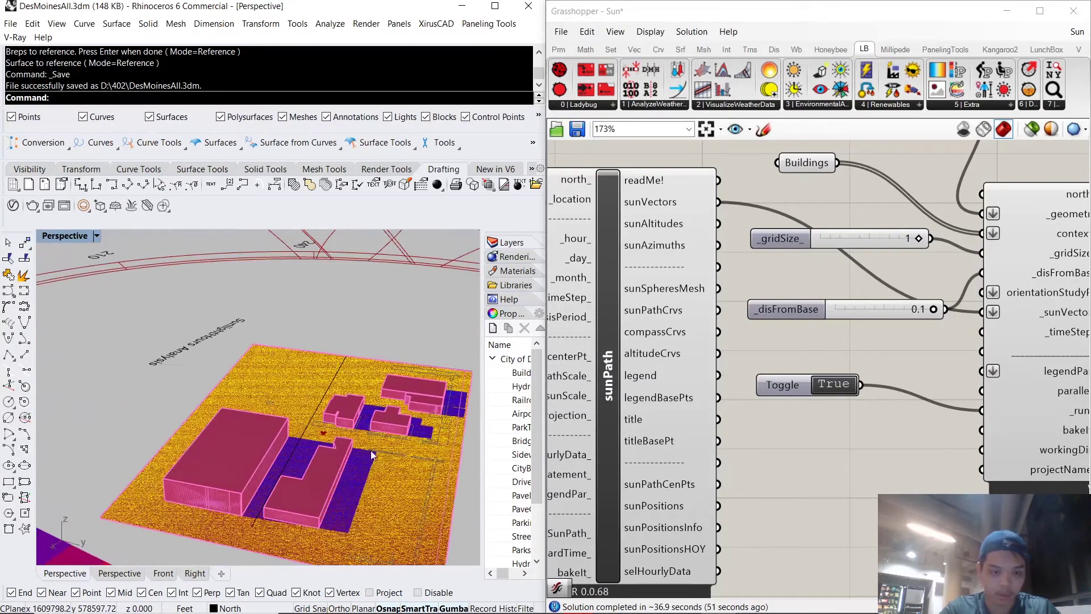
scroll(222, 424, down, 3)
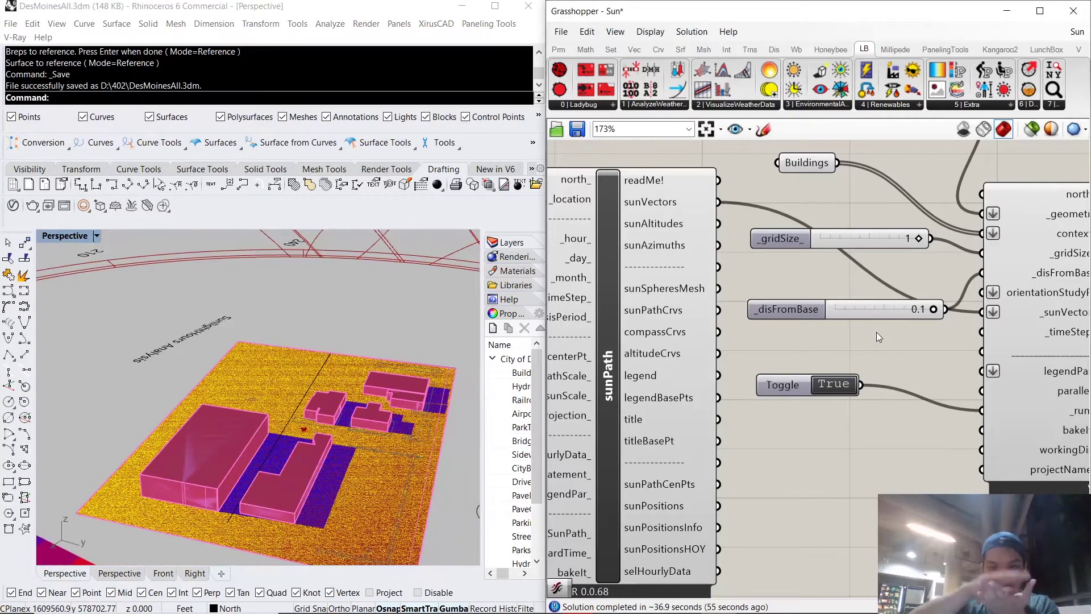
- Turn off the preview of the Srf and Buildings parameters and check the building models in the perspective view
scroll(892, 193, down, 4)
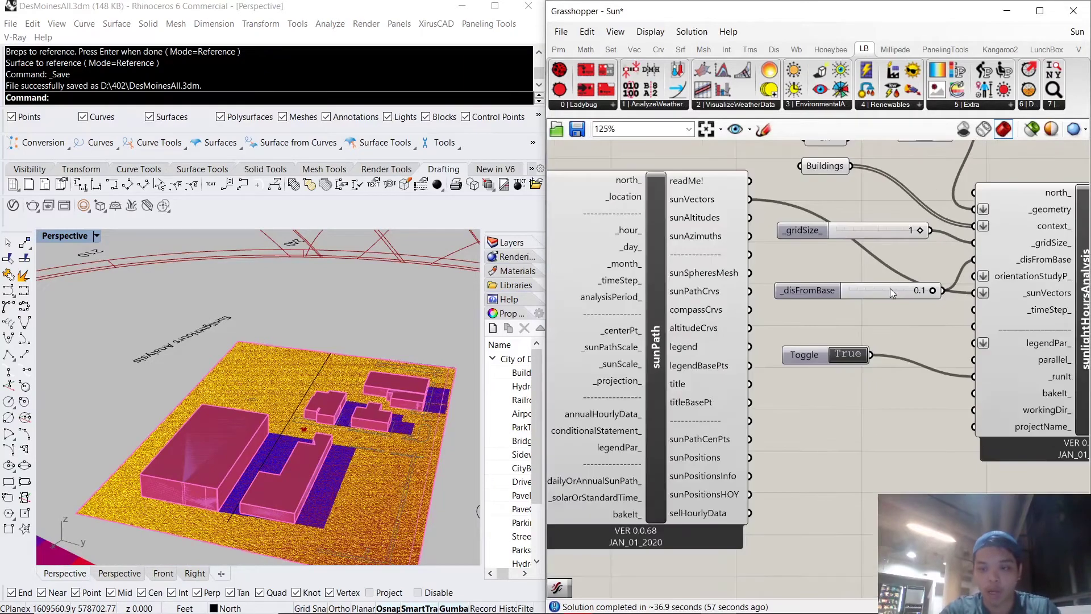
right_drag(898, 203, 838, 325)
scroll(838, 326, up, 3)
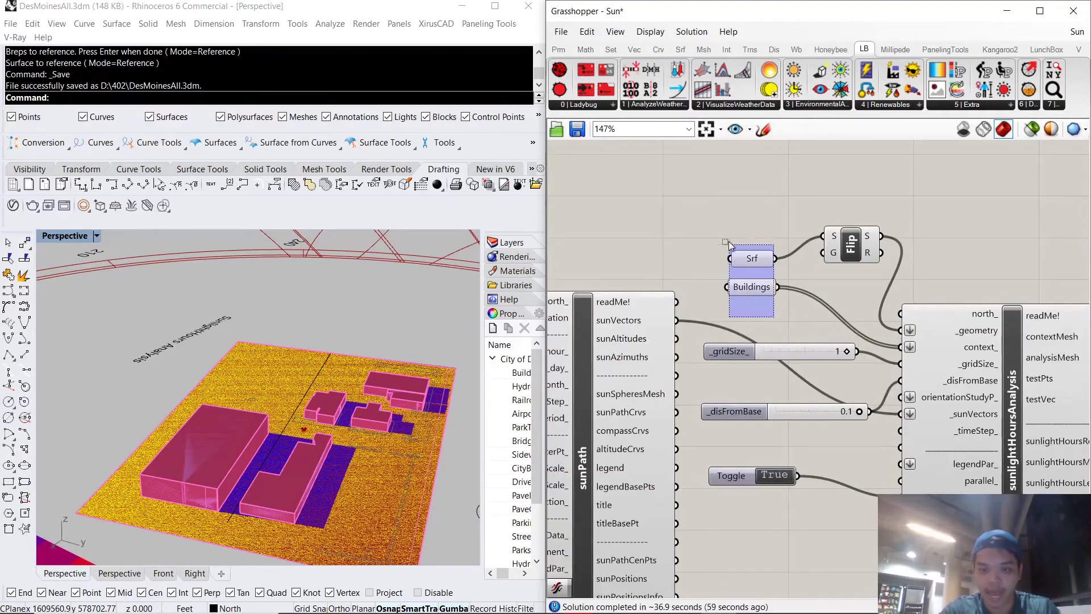
click(752, 258)
middle_click(755, 267)
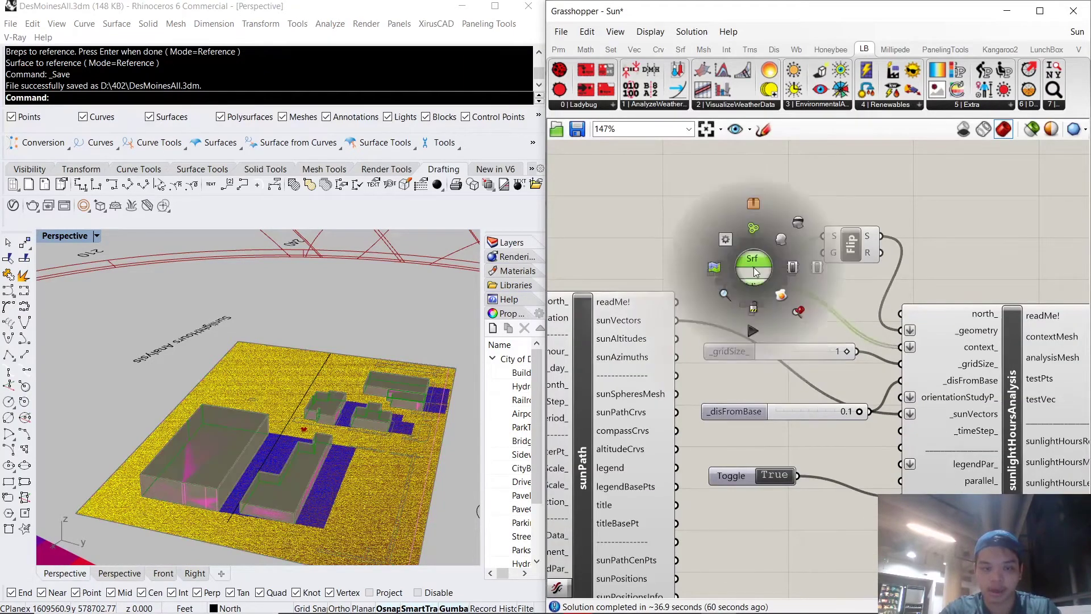
click(799, 223)
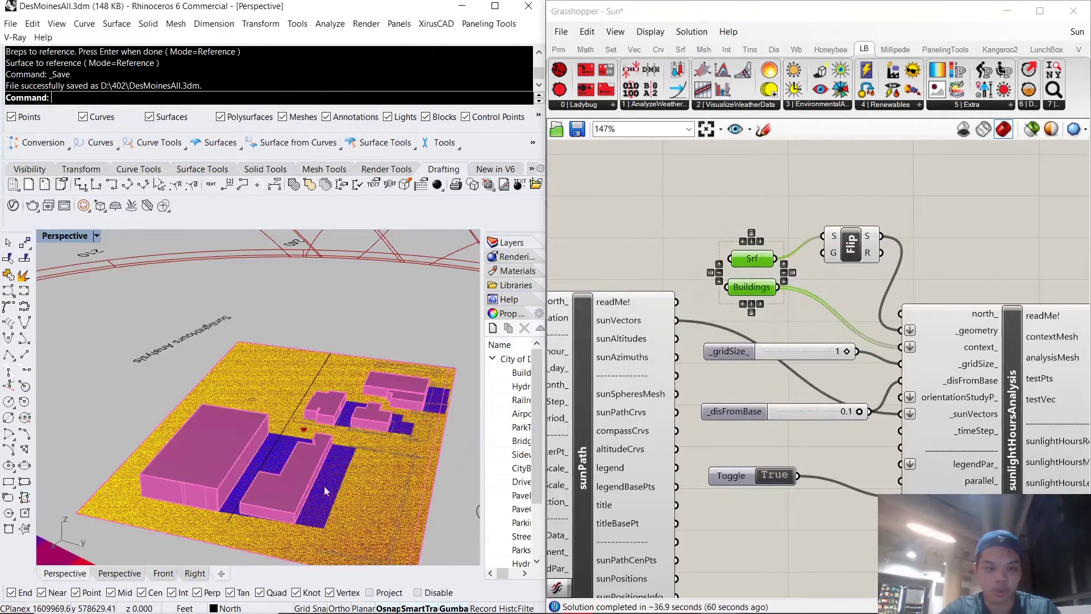
right_drag(406, 475, 366, 446)
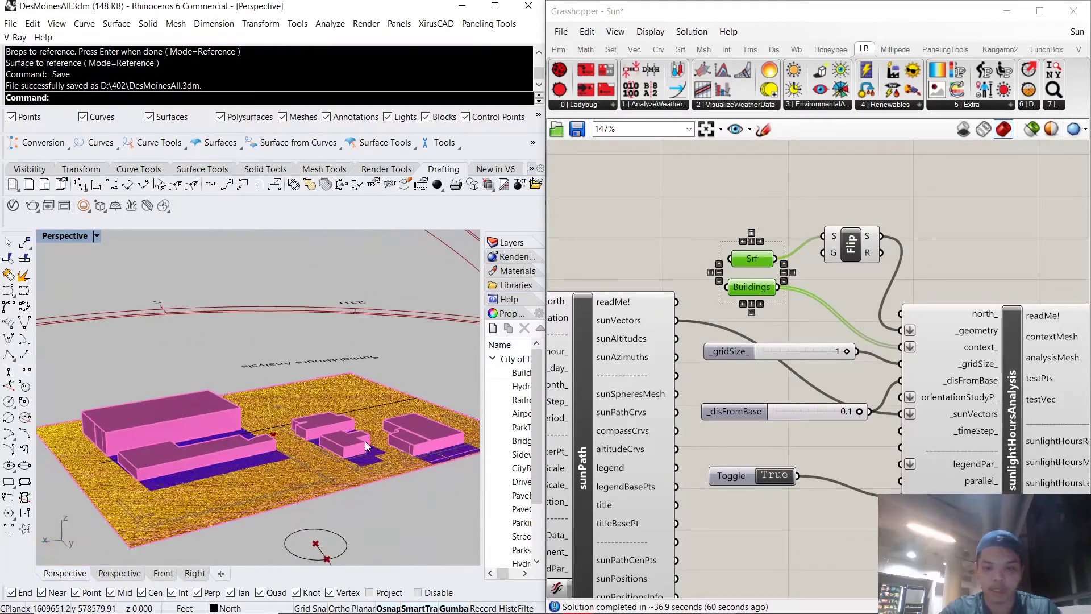
scroll(275, 433, up, 3)
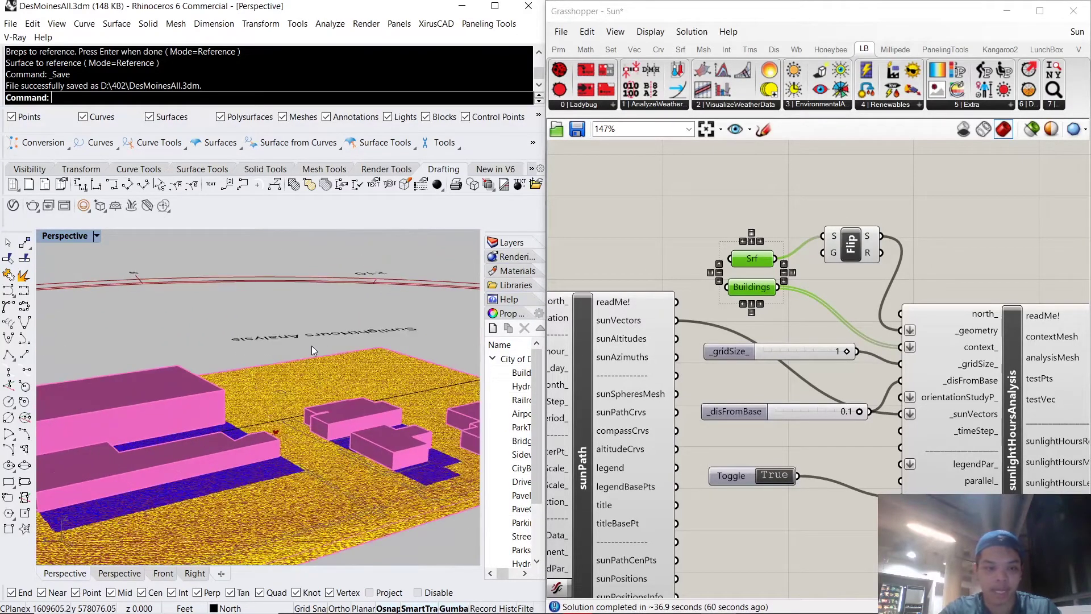
click(168, 390)
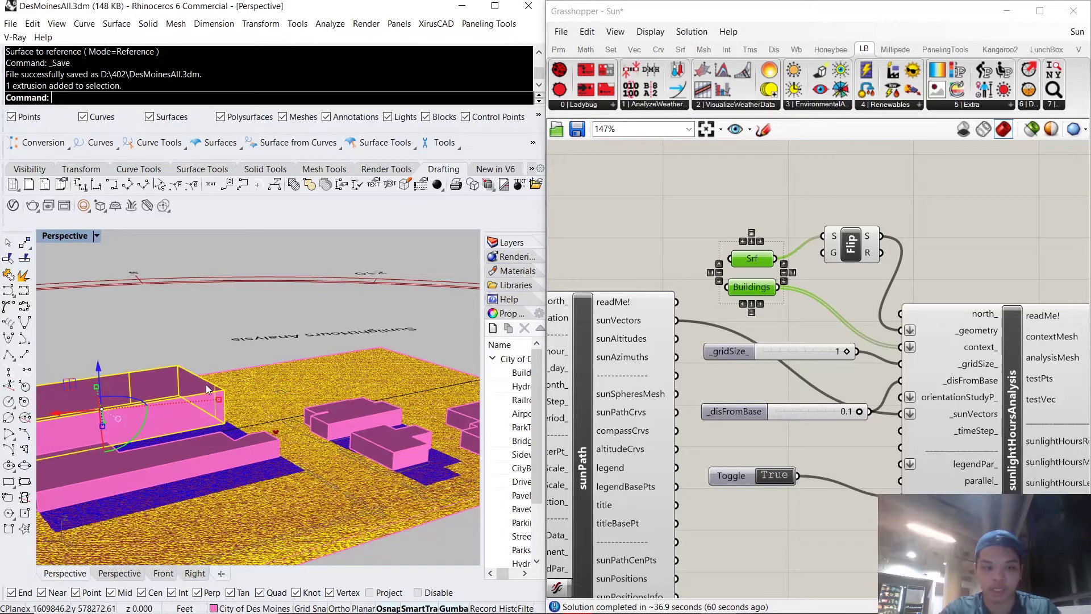
click(149, 346)
scroll(196, 367, down, 4)
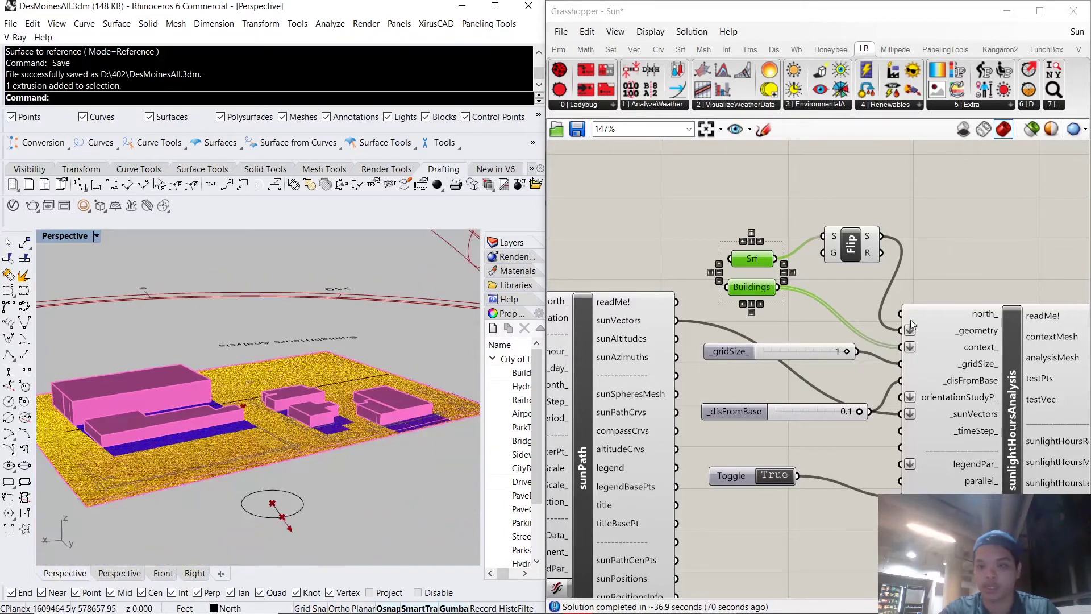
- Connect Buildings to the _geometry input of sunlightHoursAnalysis in addition to the flipped ground surface
click(842, 289)
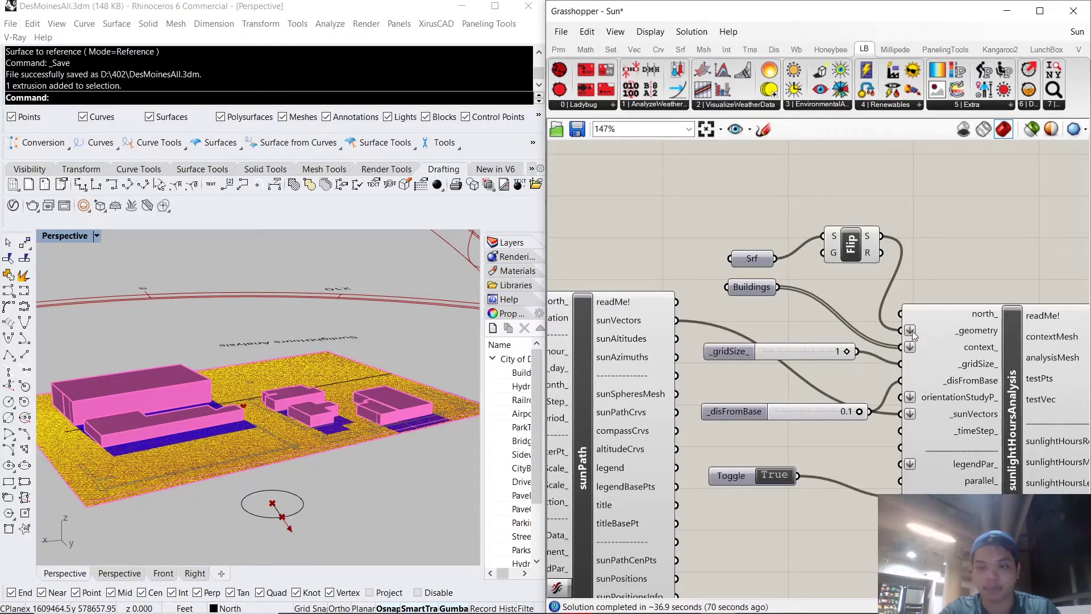
shift+drag(777, 287, 903, 330)
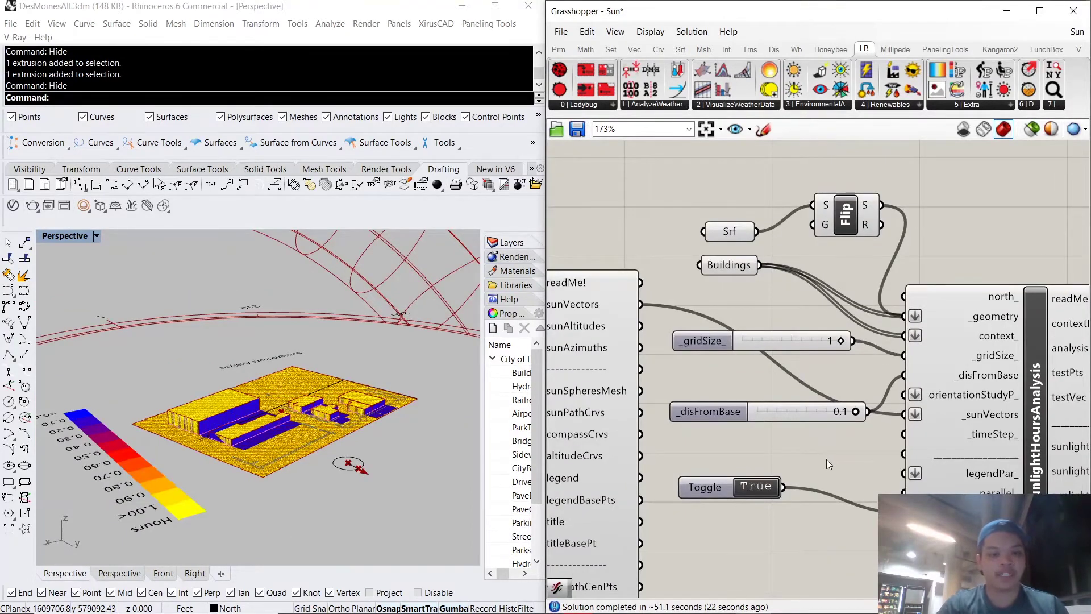
- Turn off the preview of the Srf and Buildings parameters that feed the sunlight hours analysis
right_drag(353, 420, 213, 445)
scroll(212, 442, up, 4)
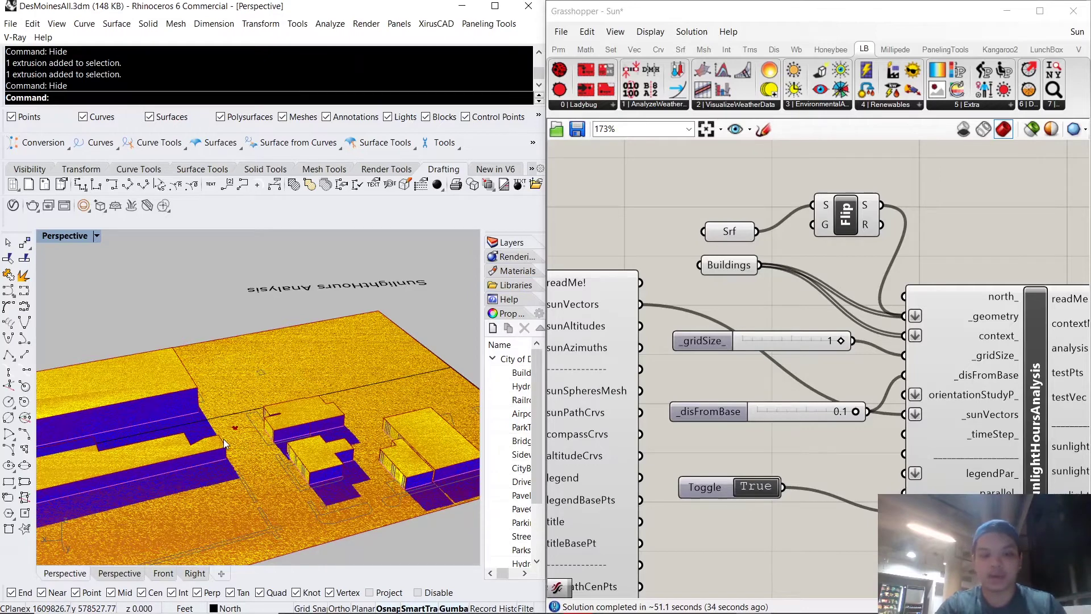
drag(669, 179, 764, 287)
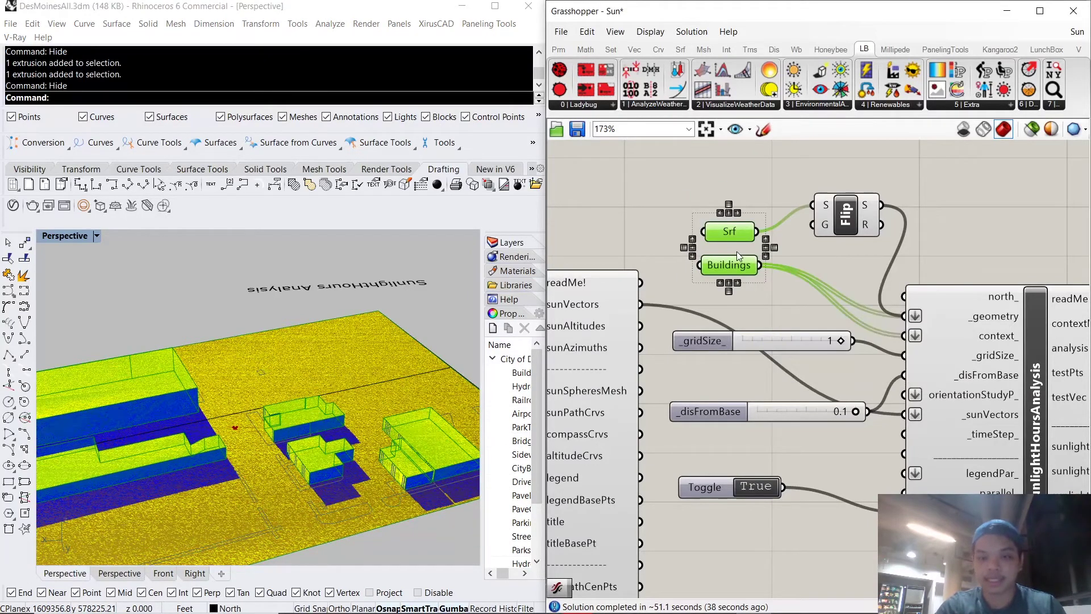
middle_click(739, 255)
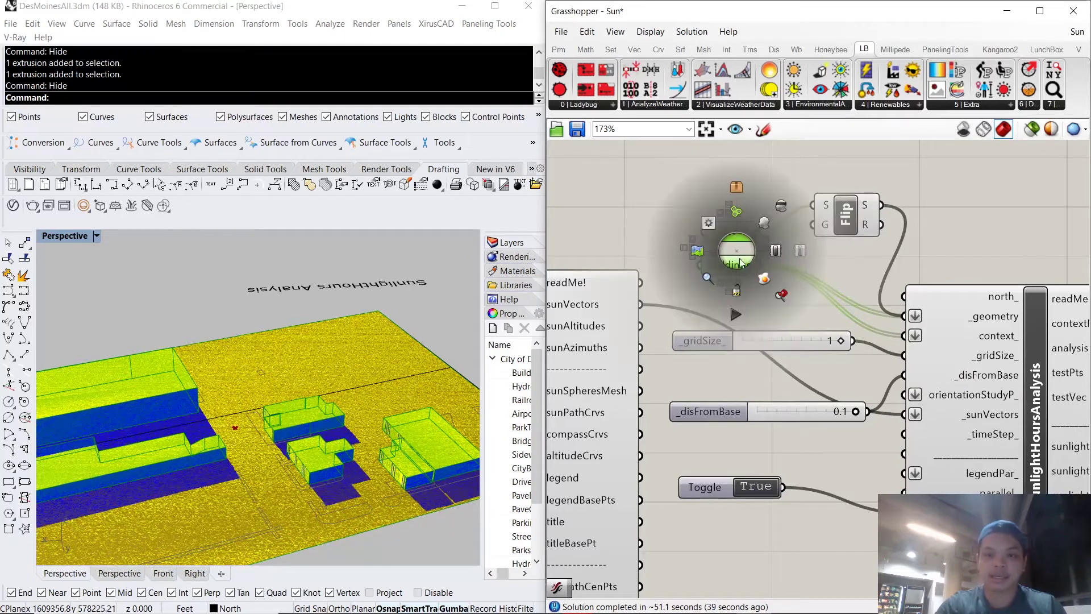
click(782, 213)
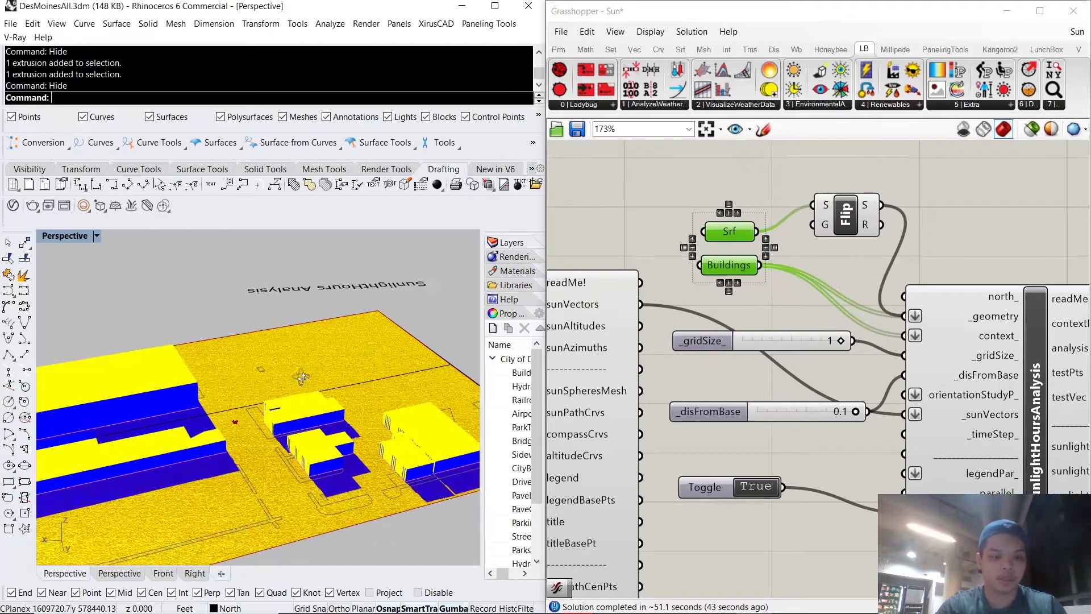
- Examine the shadows in the sunlight hours result and the hour, day and month sliders feeding the sunPath component
mouse_move(301, 377)
right_down()
mouse_move(310, 358)
mouse_move(292, 379)
right_up()
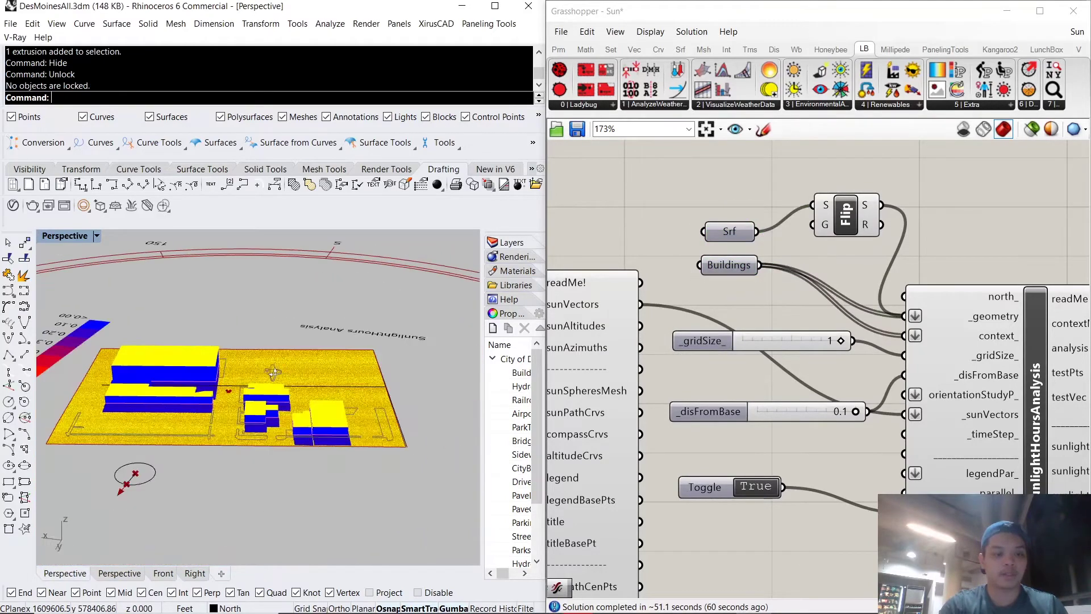
right_drag(273, 372, 370, 375)
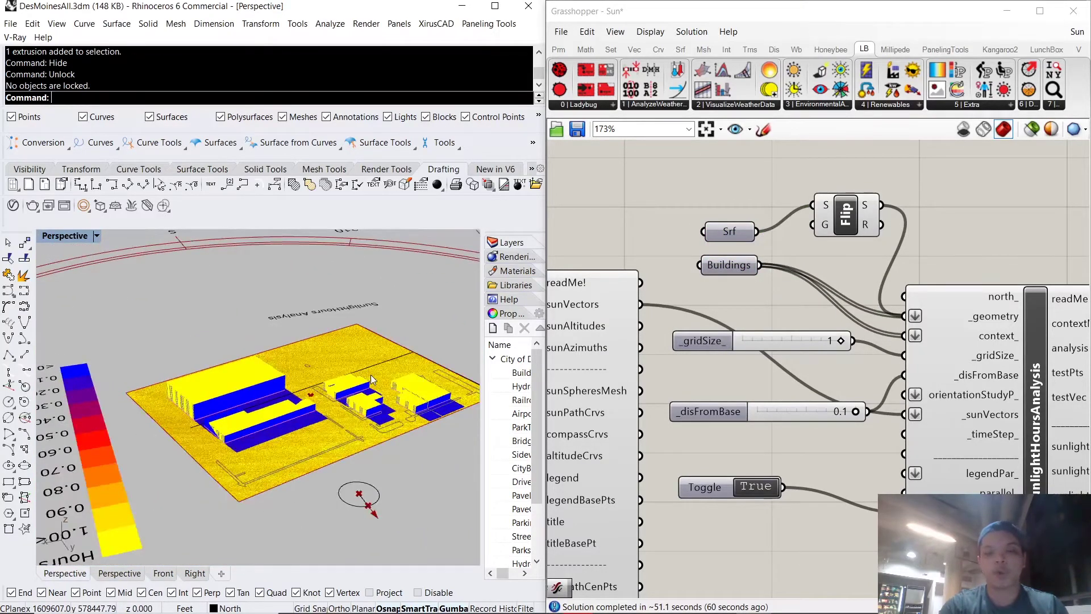
scroll(881, 421, down, 5)
scroll(885, 426, up, 5)
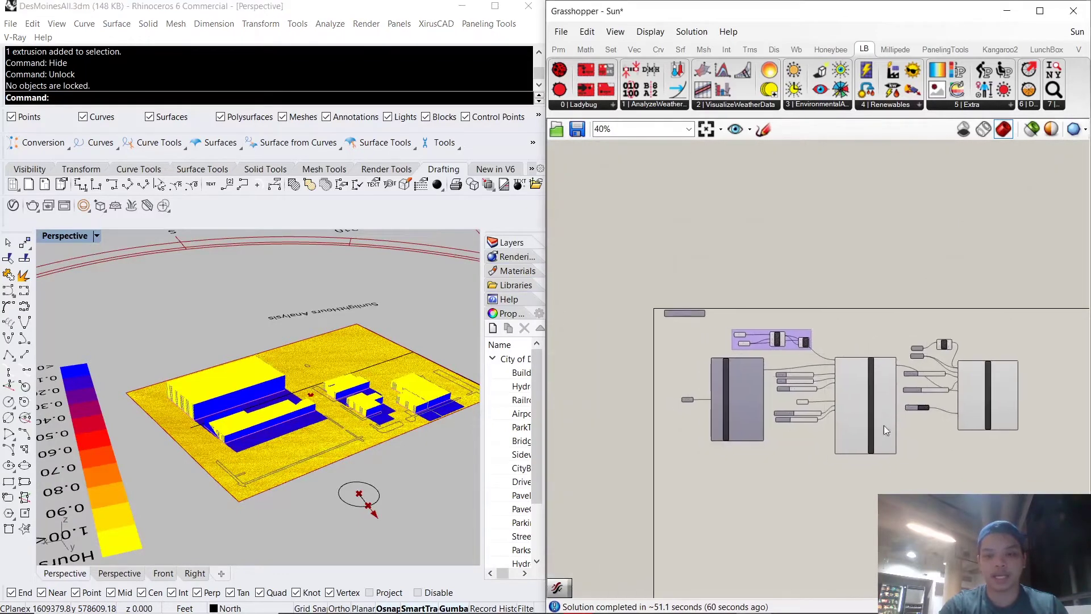
right_drag(773, 371, 814, 349)
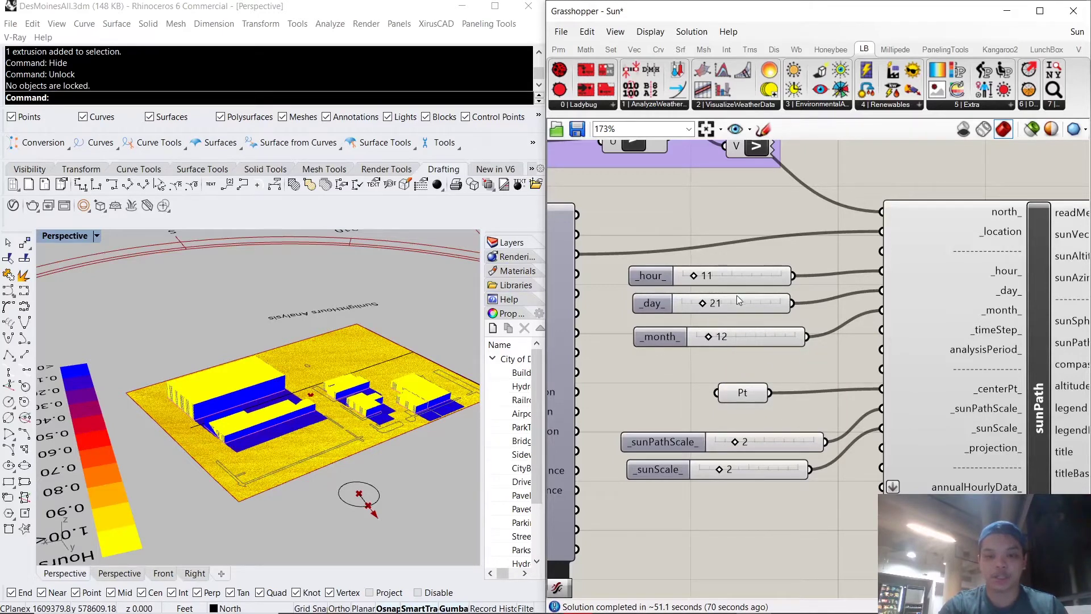
scroll(804, 319, up, 2)
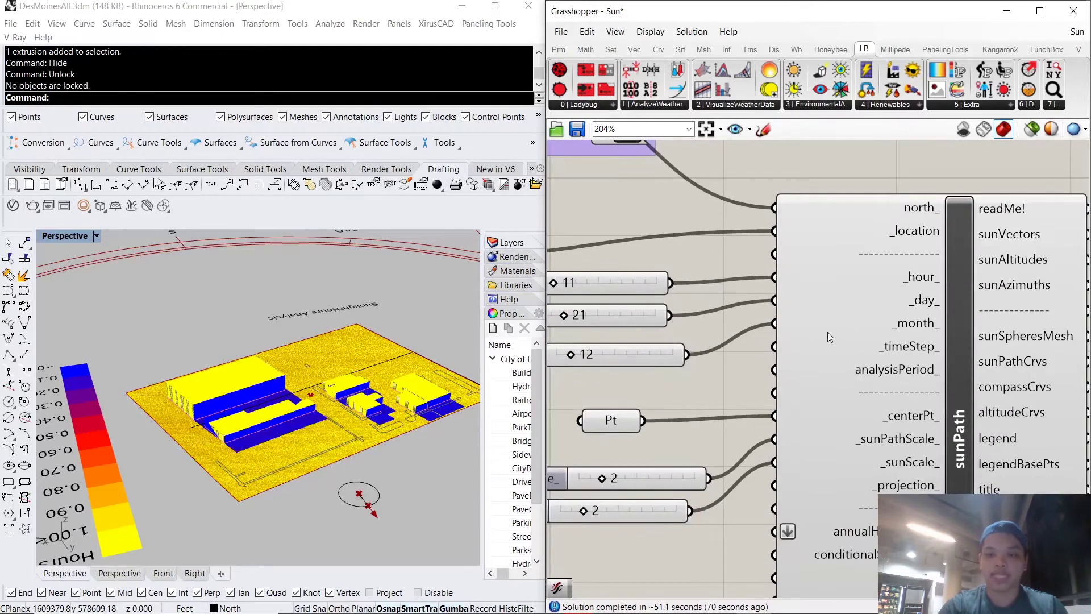
right_drag(739, 427, 831, 410)
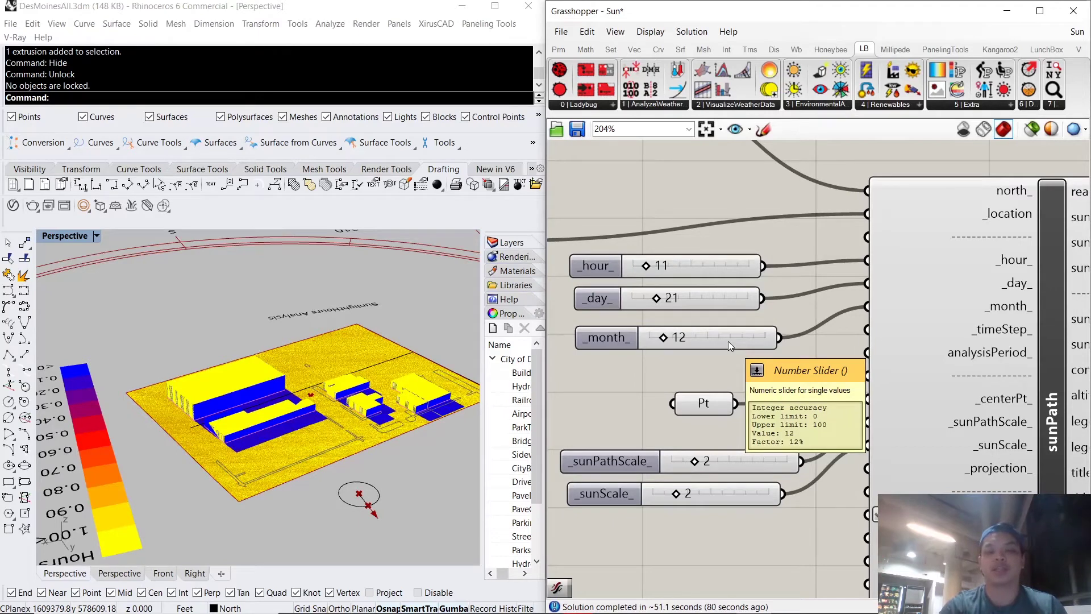
- Stop the sunlight hours analysis by setting the Boolean toggle on its _runIt input to False
scroll(739, 343, down, 6)
right_drag(941, 361, 735, 362)
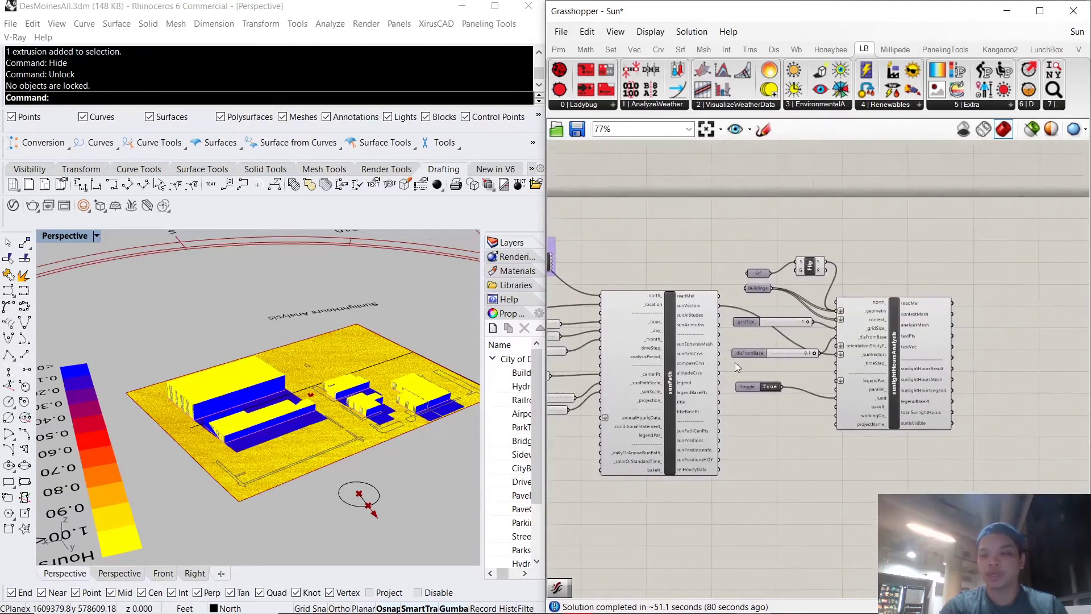
scroll(872, 386, up, 4)
scroll(872, 386, up, 1)
right_drag(714, 404, 843, 410)
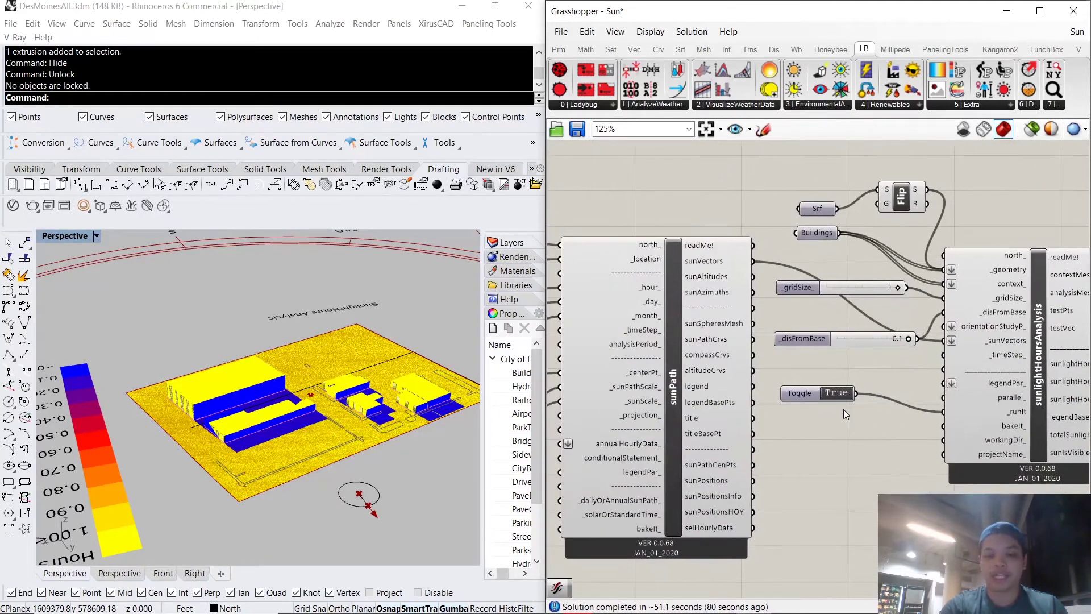
scroll(843, 410, up, 3)
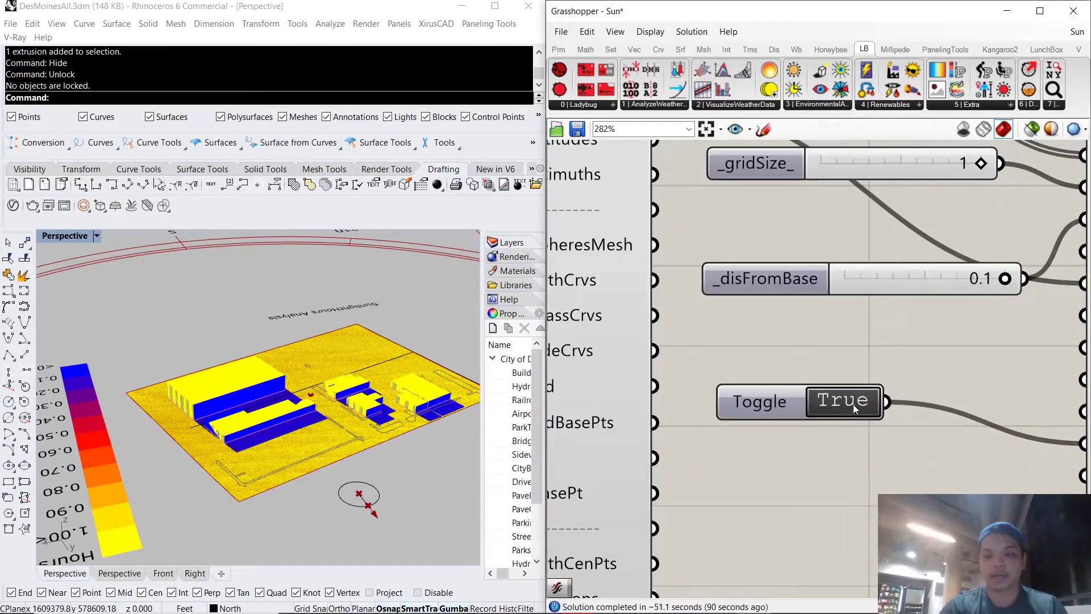
double_click(853, 404)
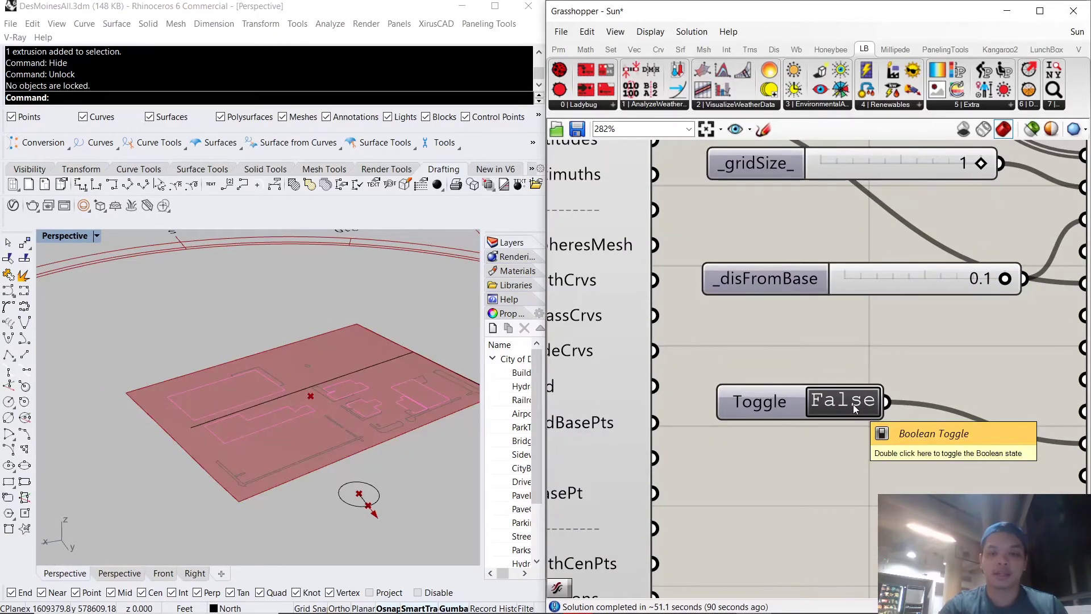
- Set the _hour_ slider of the sunPath component to 9
scroll(854, 404, down, 5)
scroll(872, 407, up, 8)
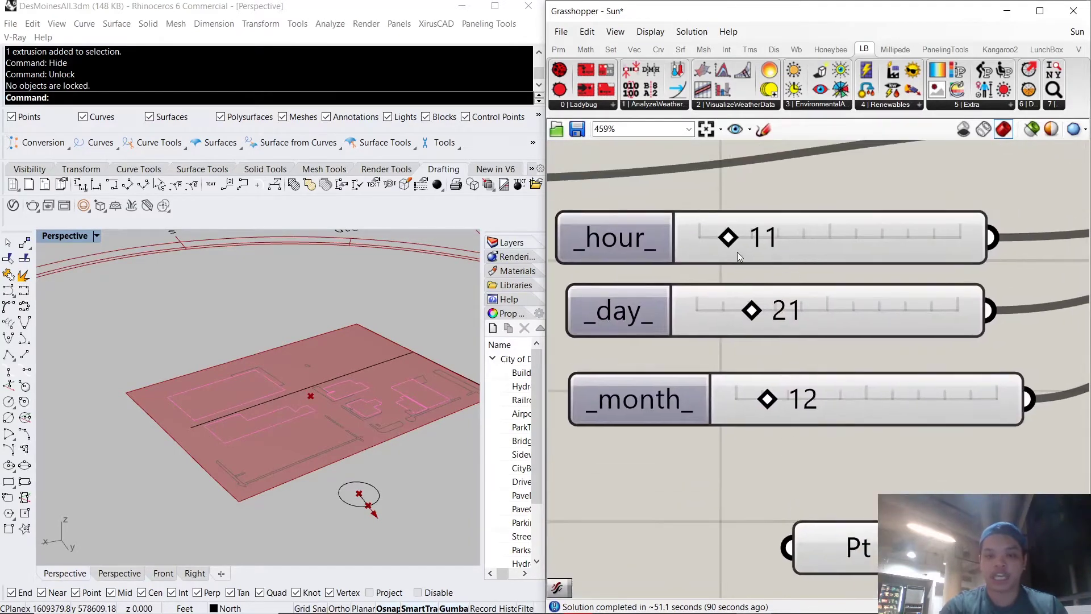
scroll(783, 278, down, 2)
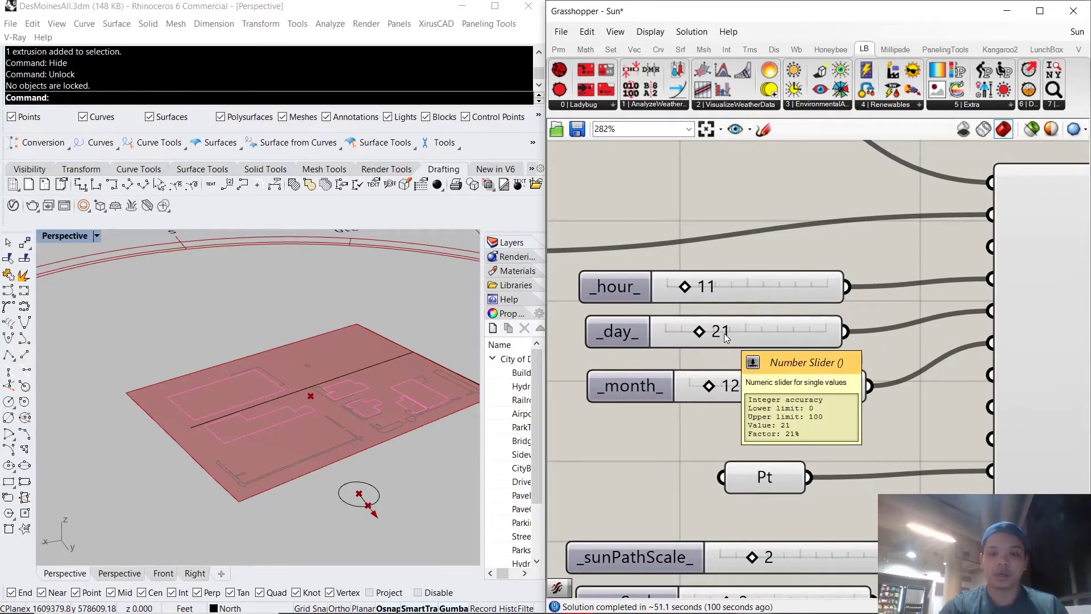
double_click(711, 291)
text(8)
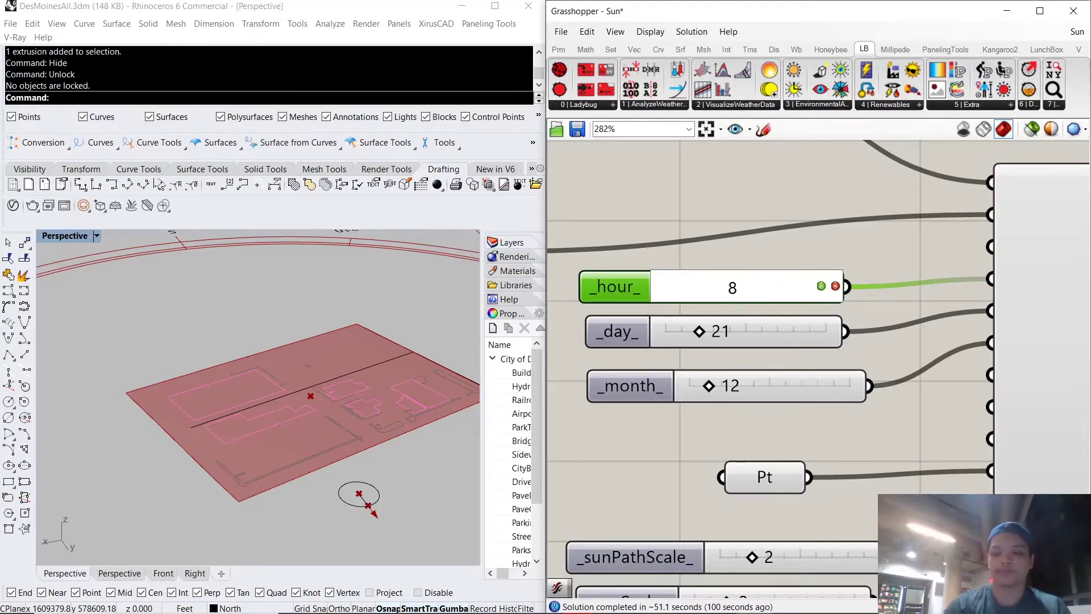
key(BackSpace)
text(9)
key(BackSpace)
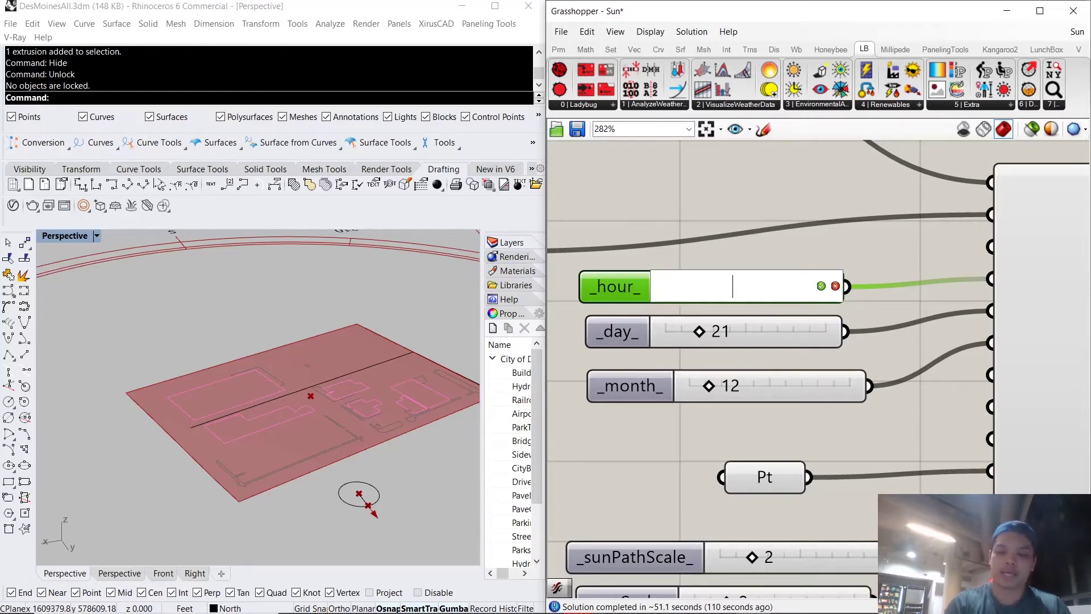
text(9)
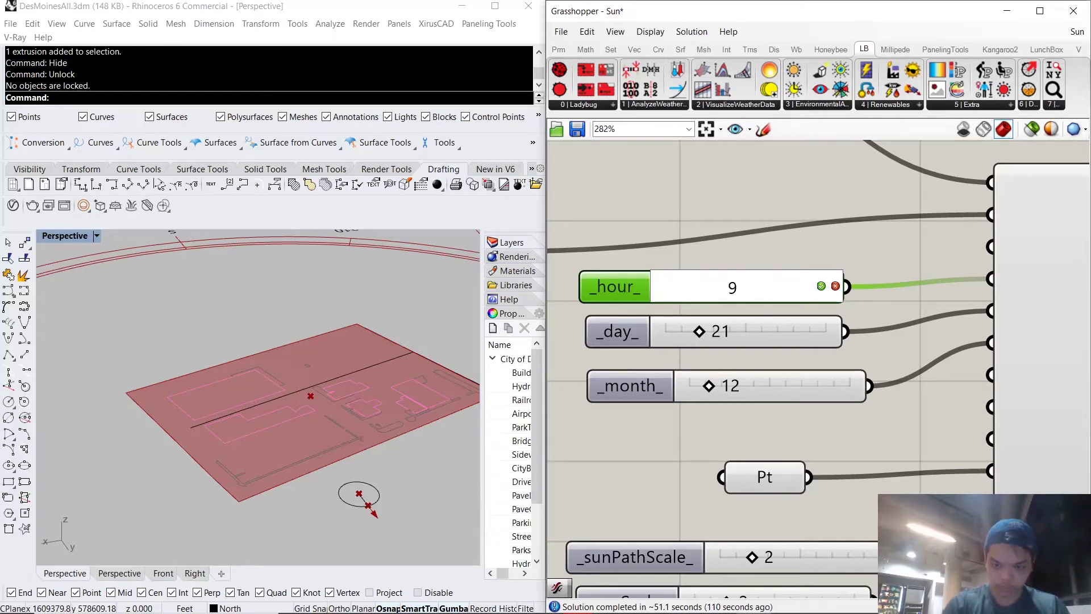
key(Return)
click(809, 433)
- Set the _hour_ slider of the sunPath component to 16 and check the sun's position around the site
scroll(797, 422, down, 4)
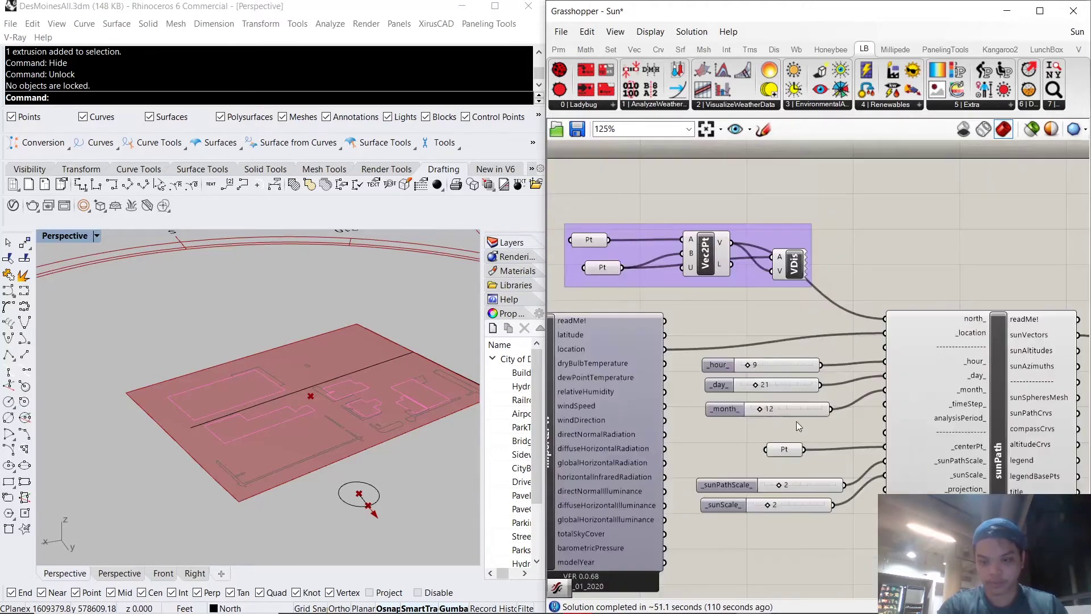
scroll(799, 386, up, 2)
double_click(766, 374)
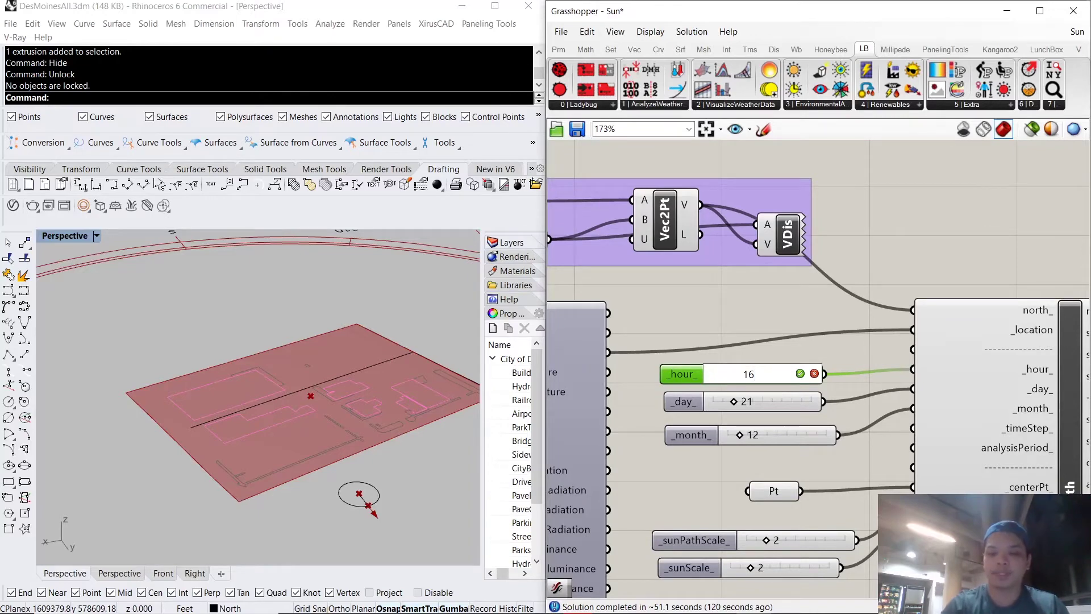
text(16)
key(Return)
scroll(806, 337, down, 3)
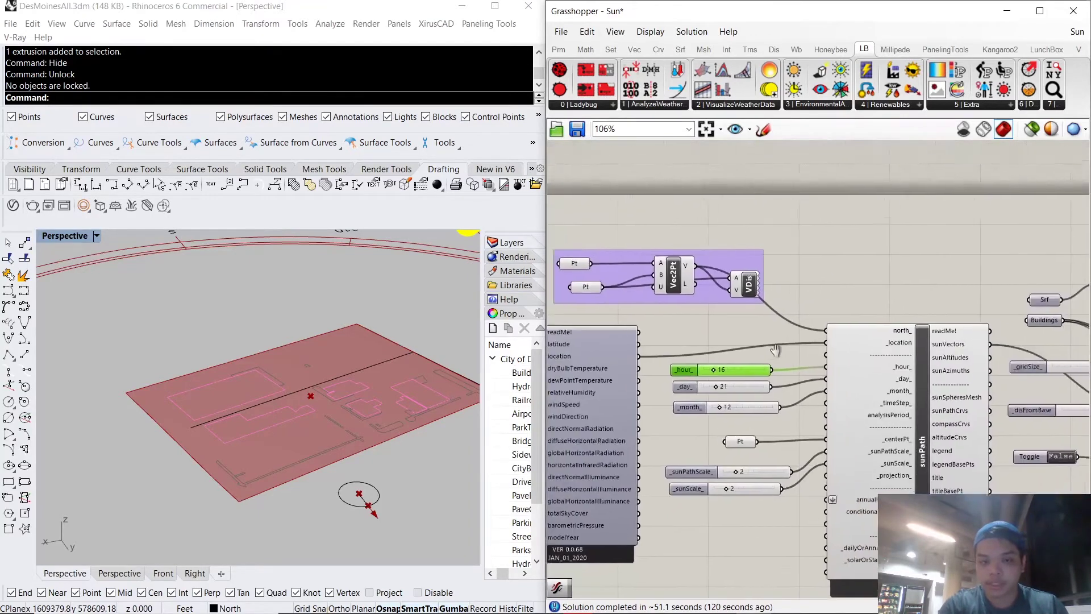
click(323, 322)
scroll(326, 332, down, 3)
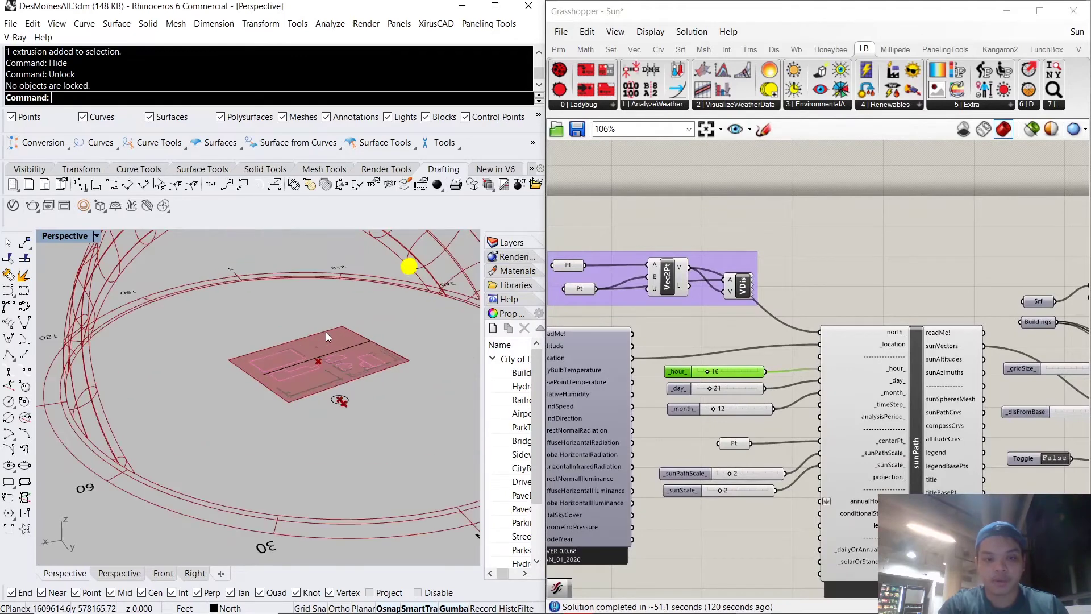
click(773, 396)
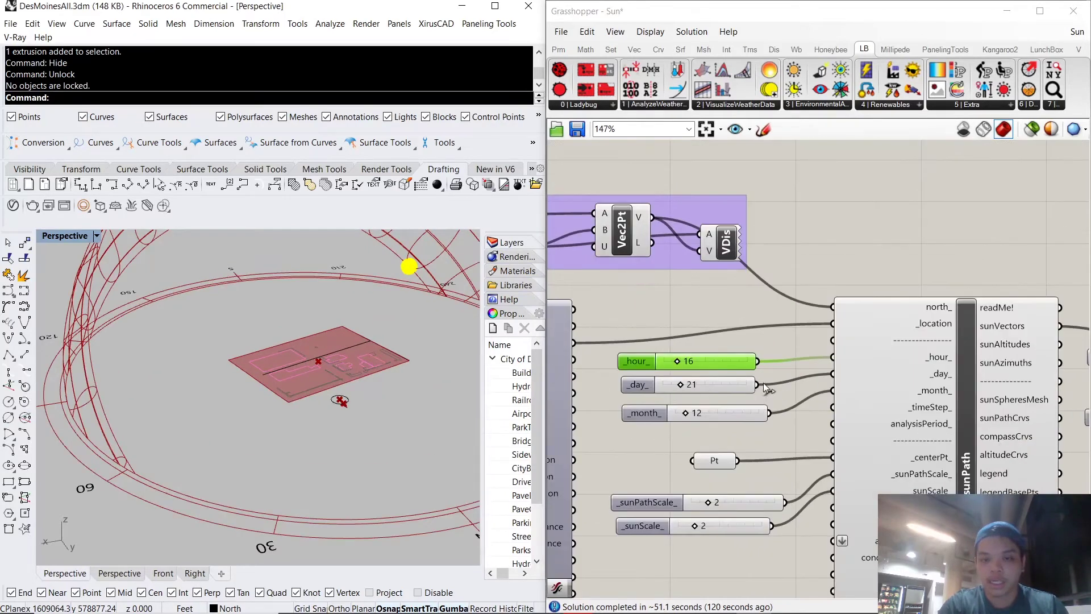
- Rerun the sunlight hours analysis by setting its _runIt toggle to True
scroll(708, 343, up, 2)
scroll(715, 423, down, 3)
right_drag(963, 419, 796, 371)
scroll(801, 375, up, 3)
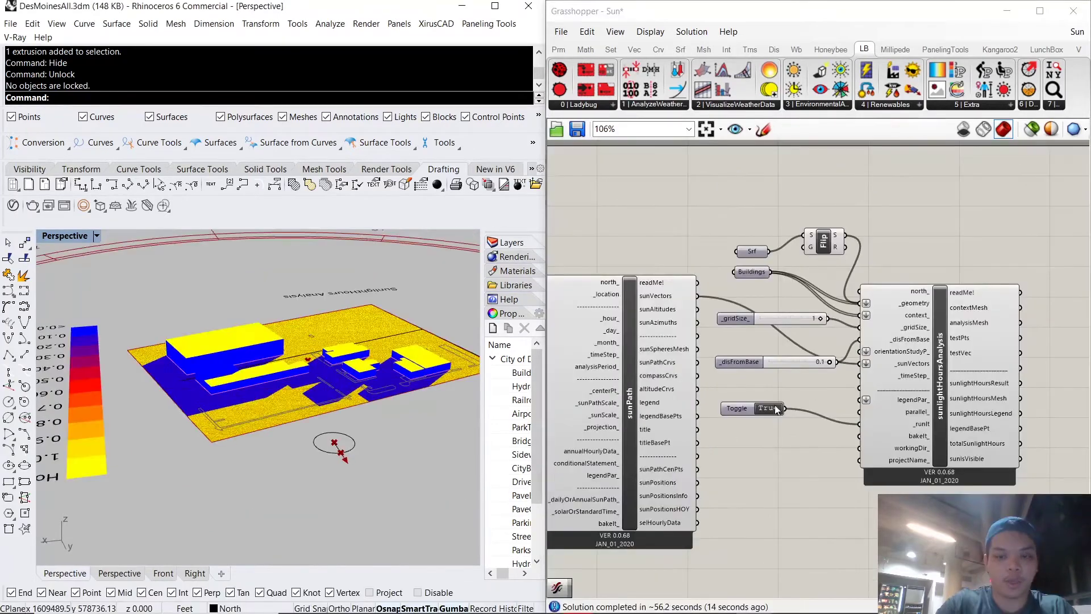
- Examine the shadows that the buildings cast across the site surface in the rerun analysis
scroll(340, 362, down, 2)
right_drag(360, 369, 331, 440)
scroll(334, 471, up, 2)
scroll(334, 470, up, 5)
scroll(336, 421, down, 3)
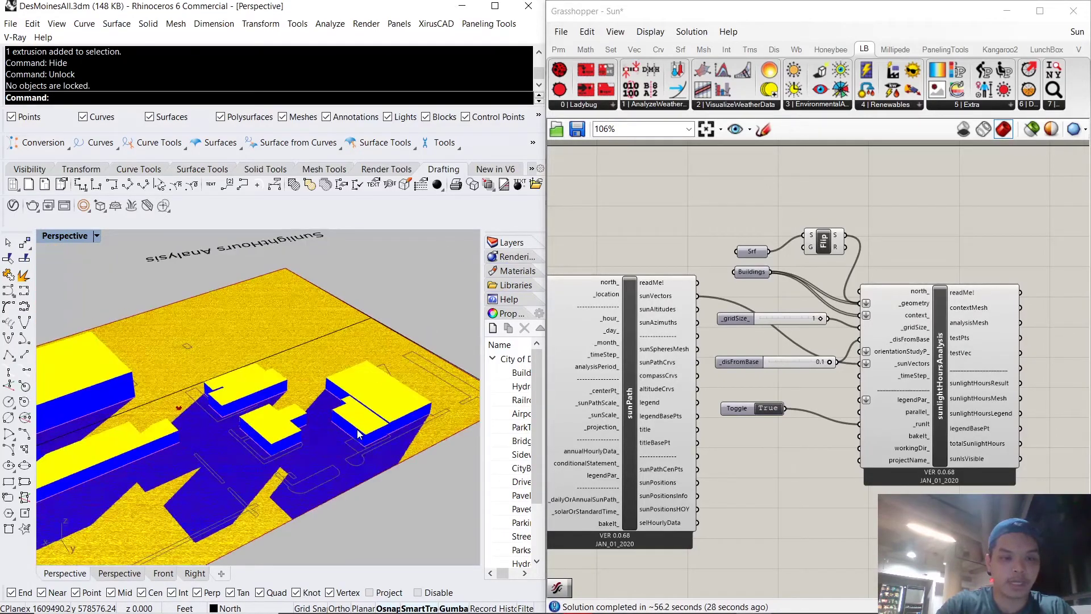
scroll(329, 438, down, 5)
- Set the _runIt toggle back to False to switch off the sunlight hours analysis
click(810, 464)
scroll(809, 464, down, 5)
right_drag(750, 449, 914, 380)
scroll(914, 379, up, 4)
right_drag(1006, 384, 767, 361)
scroll(769, 362, down, 3)
scroll(801, 373, up, 6)
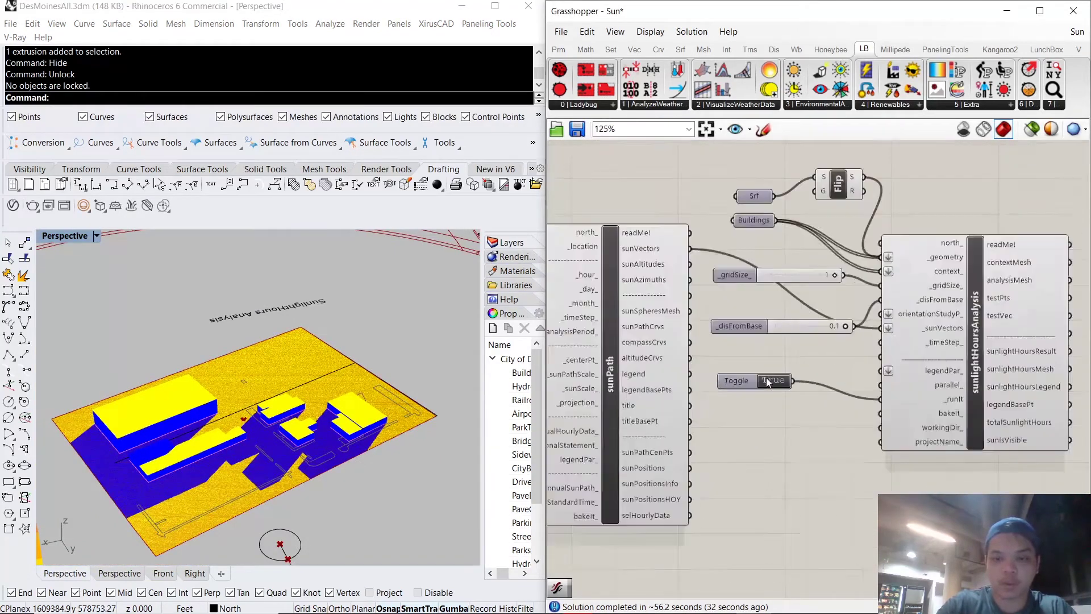
double_click(775, 381)
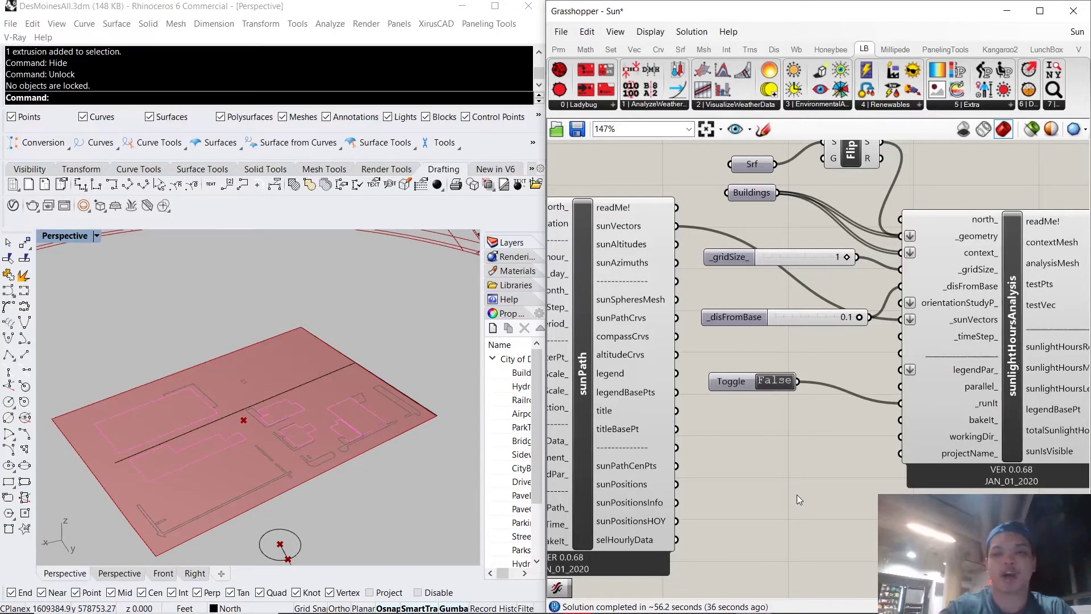
- Turn the preview of the Srf and Buildings parameters back on
scroll(791, 403, down, 3)
scroll(749, 376, up, 4)
drag(749, 377, 689, 283)
middle_click(726, 330)
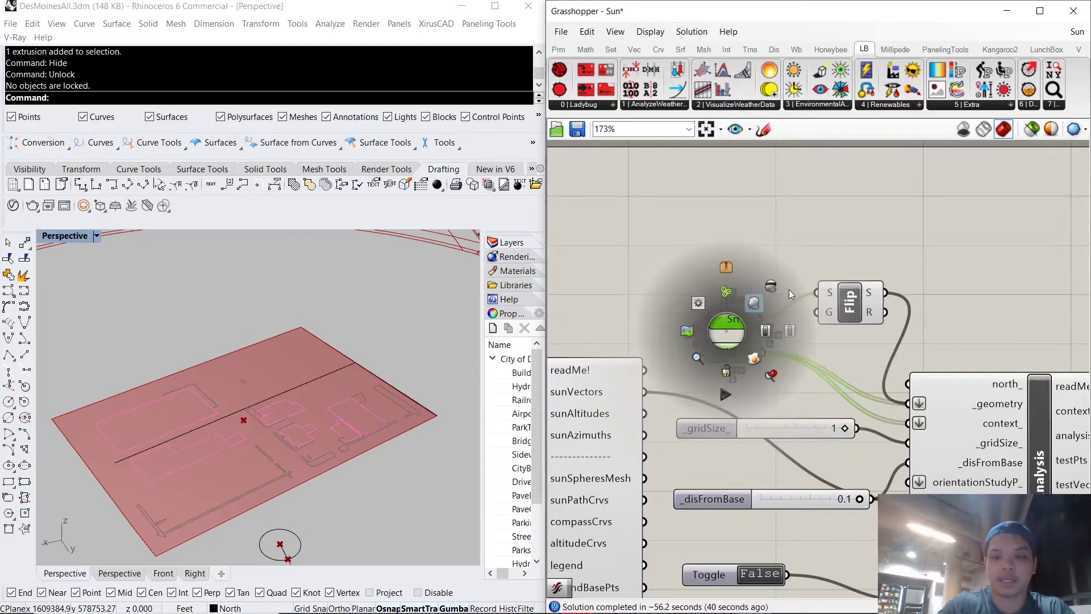
click(754, 303)
click(790, 238)
- Add a Ladybug Analysis Period component and place it below the sunPath component's input sliders
scroll(789, 352, down, 6)
scroll(790, 417, up, 6)
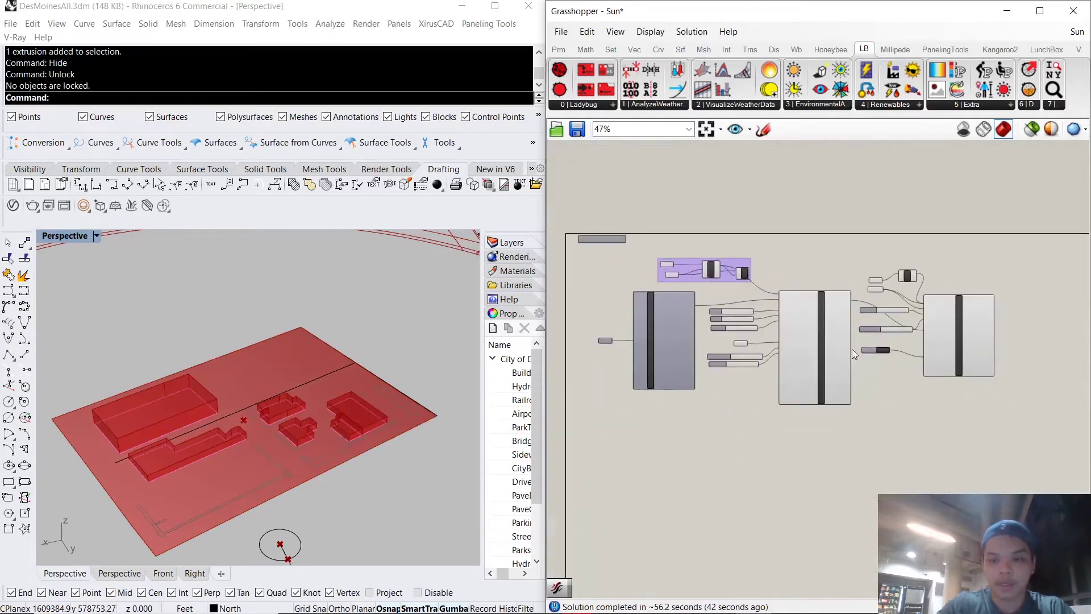
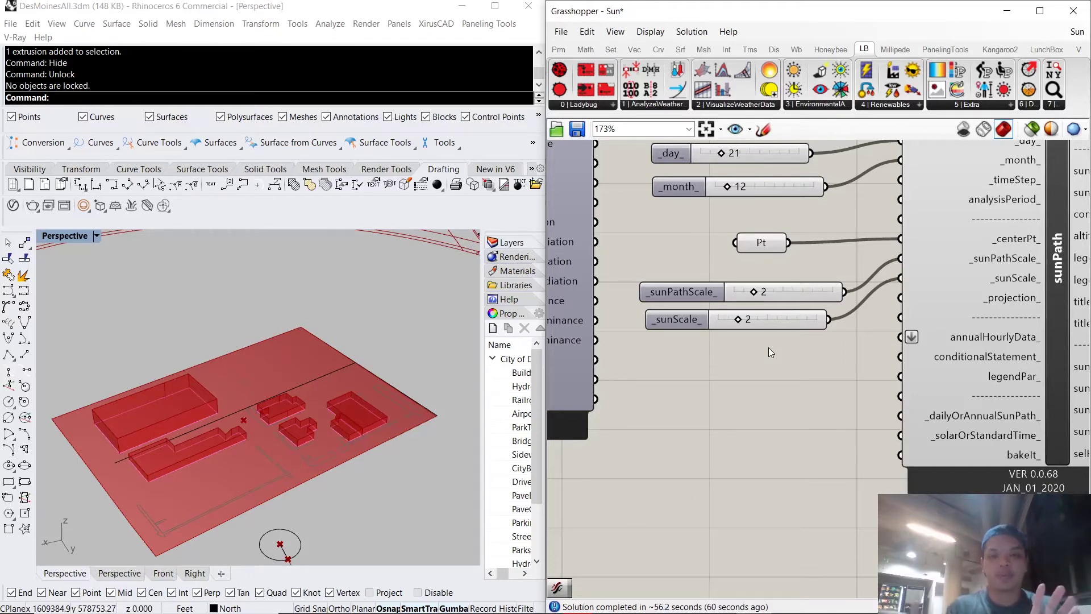
scroll(769, 346, down, 5)
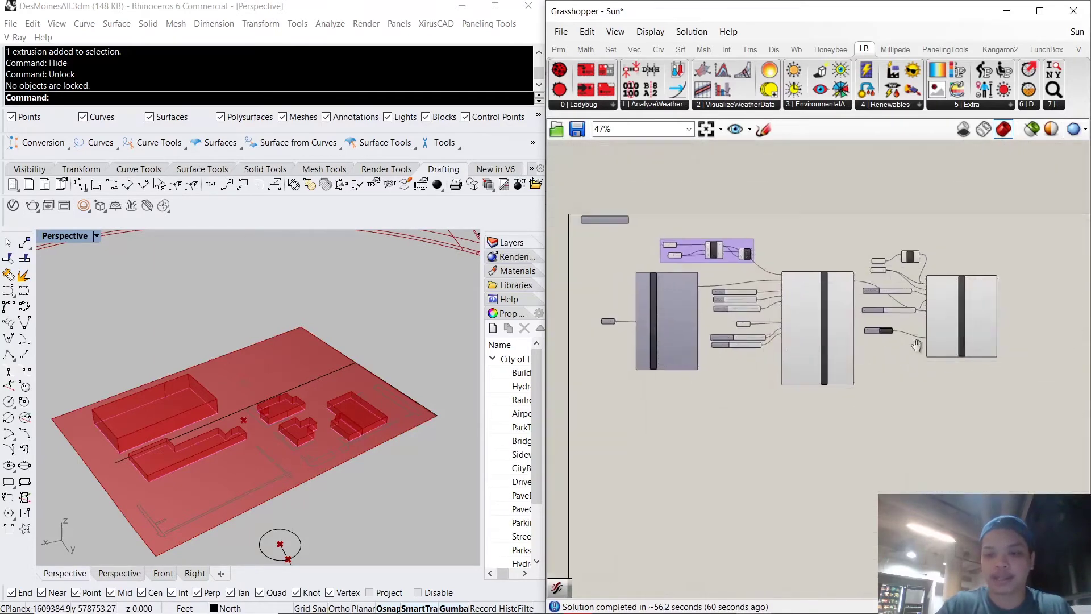
right_drag(767, 382, 804, 374)
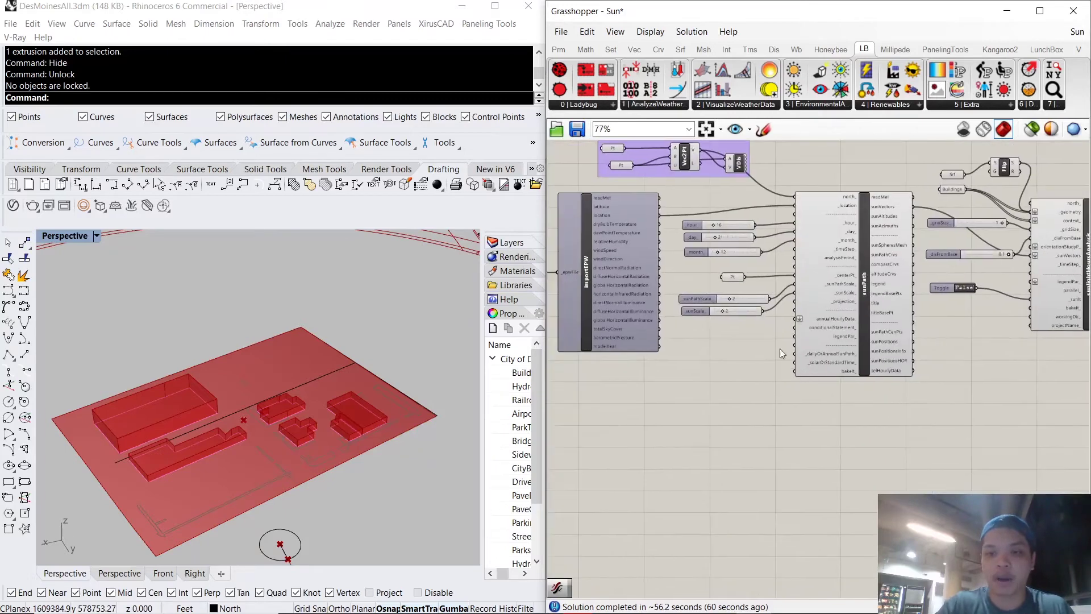
double_click(706, 366)
scroll(718, 382, up, 3)
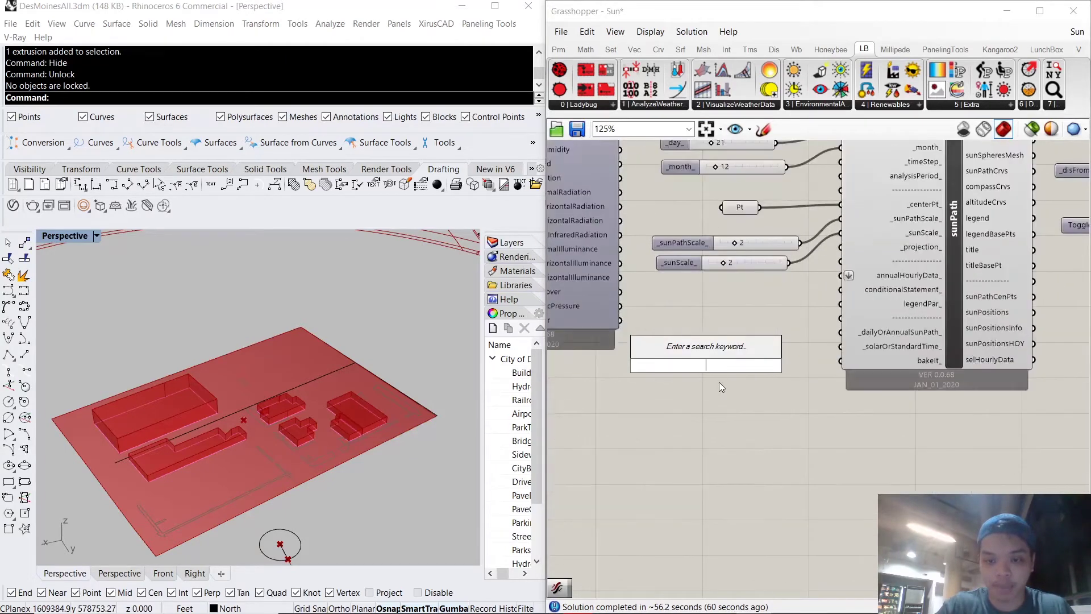
text(anal)
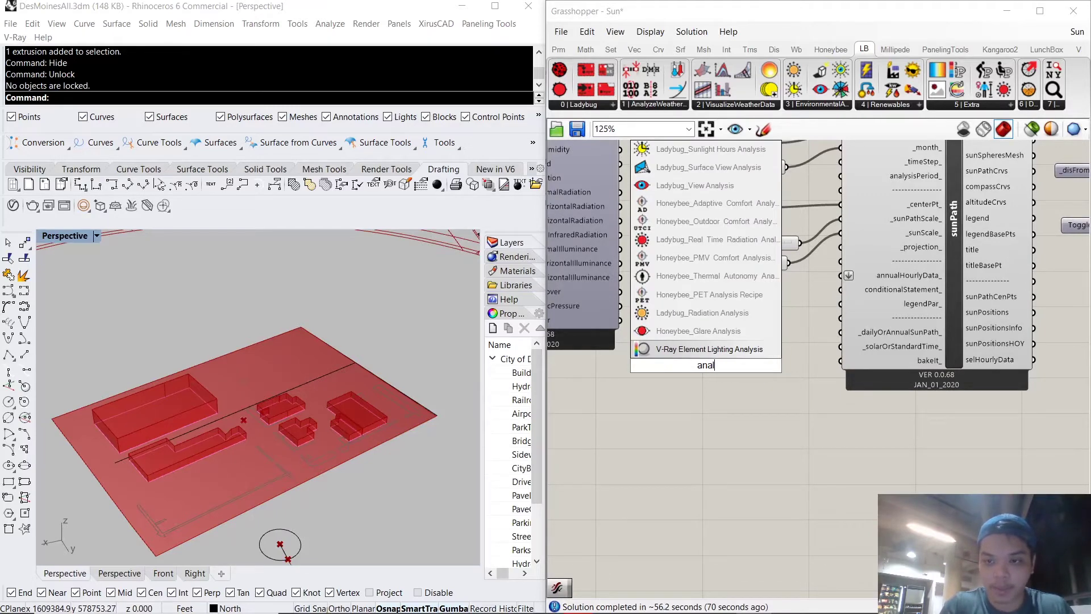
text(ysis per)
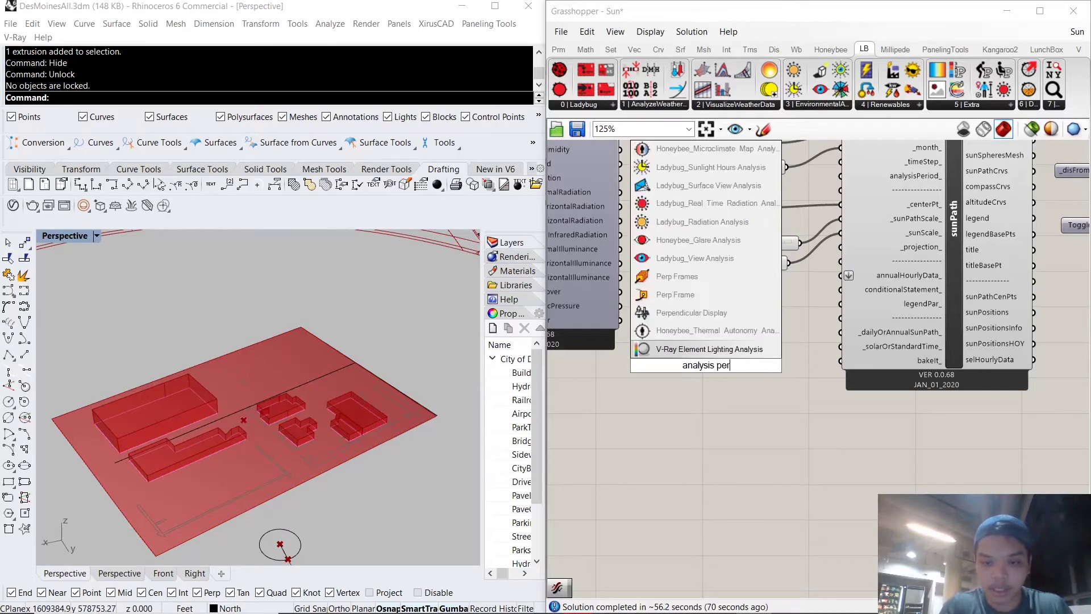
text(iod)
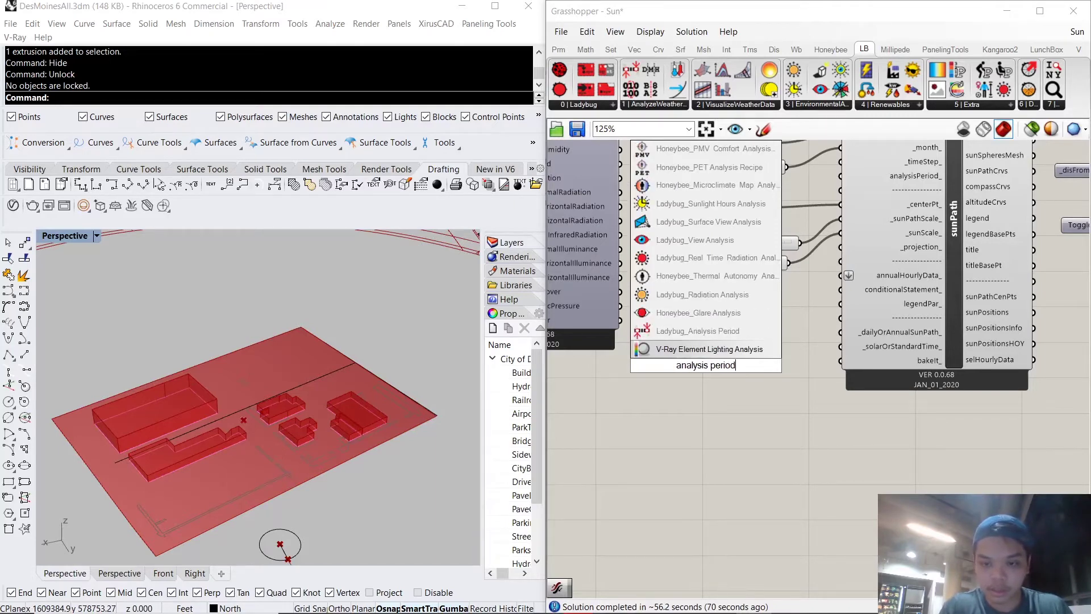
click(722, 332)
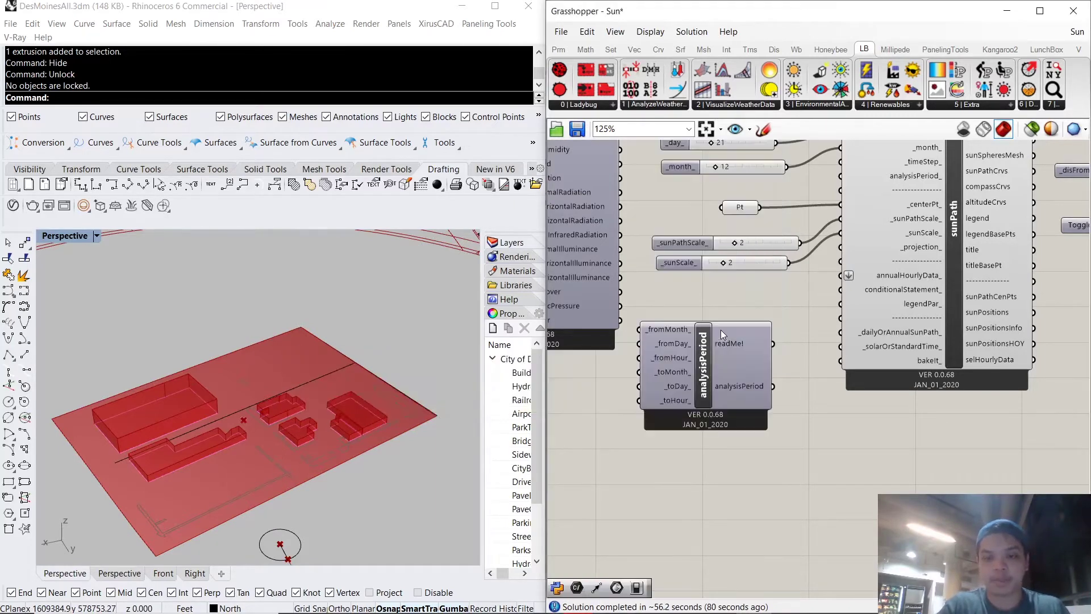
scroll(720, 387, down, 4)
right_drag(726, 388, 714, 361)
drag(721, 357, 737, 416)
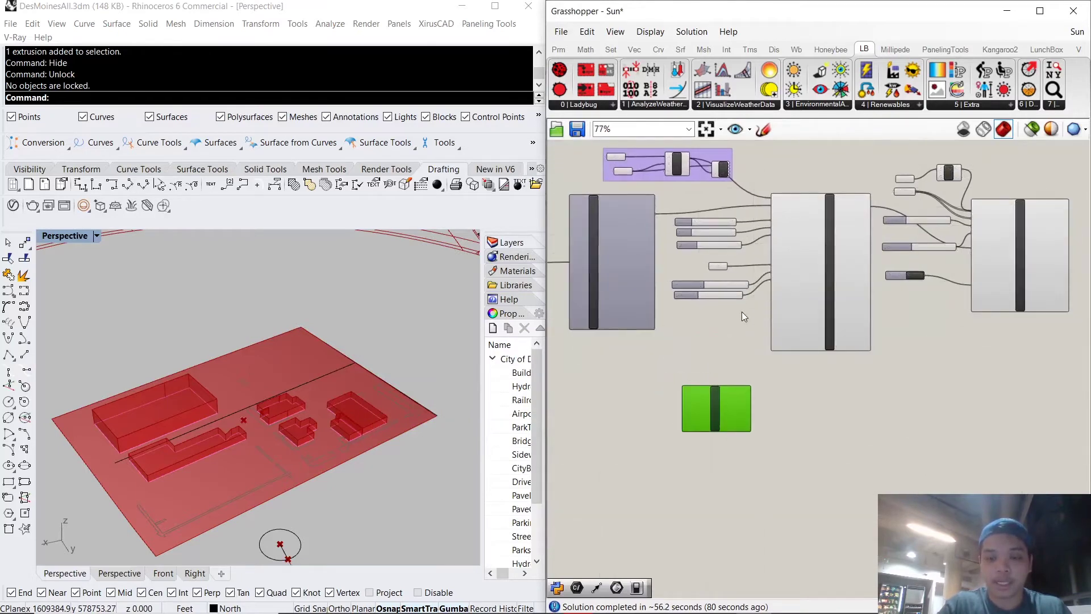
- Duplicate the _hour_, _day_ and _month_ sliders of the sunPath component
scroll(733, 289, up, 3)
right_drag(733, 289, 724, 351)
scroll(725, 355, up, 3)
drag(755, 327, 630, 248)
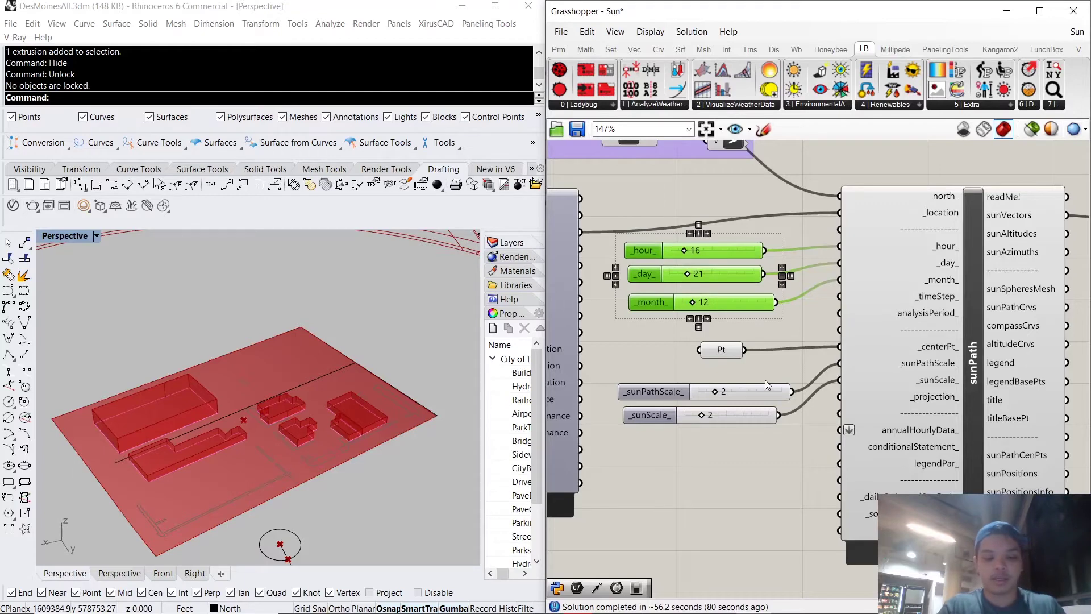
scroll(735, 362, down, 3)
scroll(623, 373, up, 3)
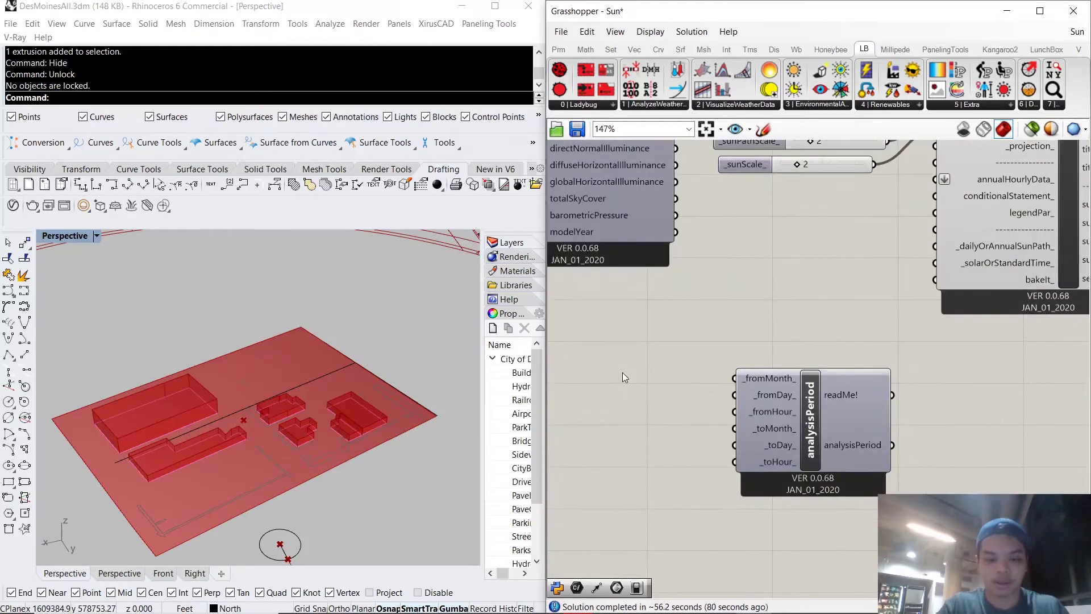
scroll(732, 326, down, 3)
right_drag(737, 318, 796, 261)
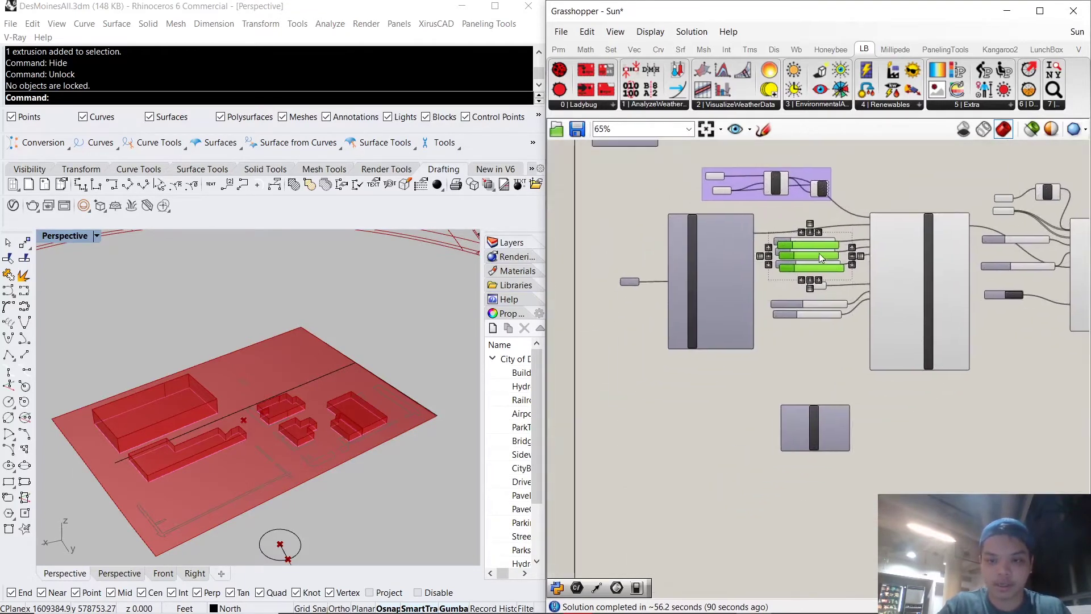
drag(820, 252, 782, 362)
click(861, 358)
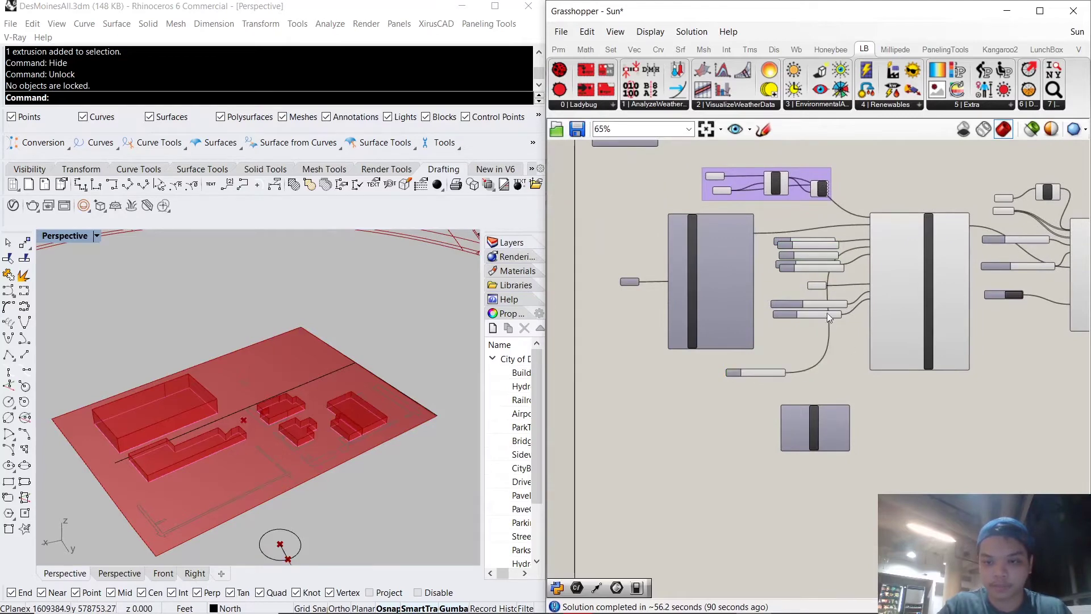
- Move the three copied sliders down beside the inputs of the analysisPeriod component
scroll(827, 313, up, 3)
click(725, 250)
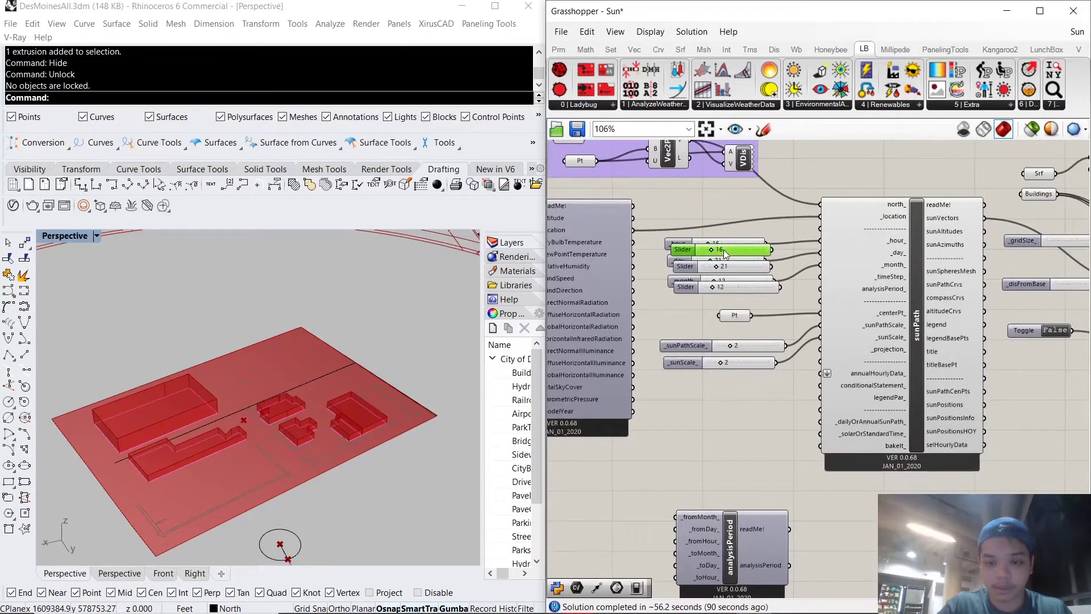
scroll(748, 266, up, 2)
shift+click(753, 267)
shift+click(753, 295)
scroll(753, 295, down, 3)
right_drag(757, 277, 790, 226)
drag(771, 225, 634, 443)
click(779, 329)
right_drag(706, 419, 755, 271)
- Connect the copied sliders to analysisPeriod: 16 to _fromHour_, 21 to _fromDay_ and 12 to _fromMonth_
scroll(780, 333, up, 5)
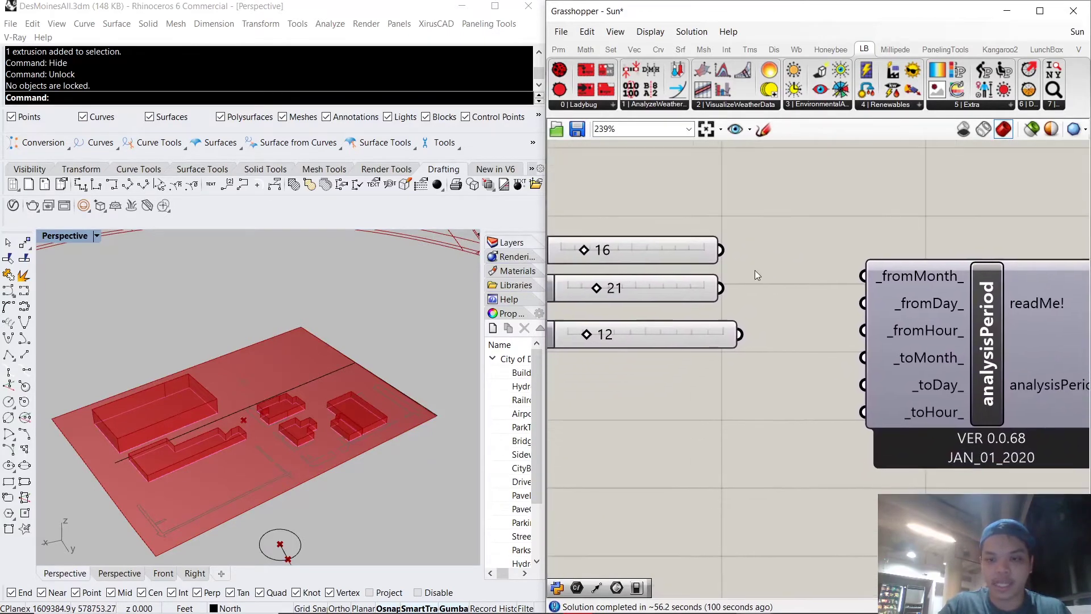
drag(722, 254, 876, 326)
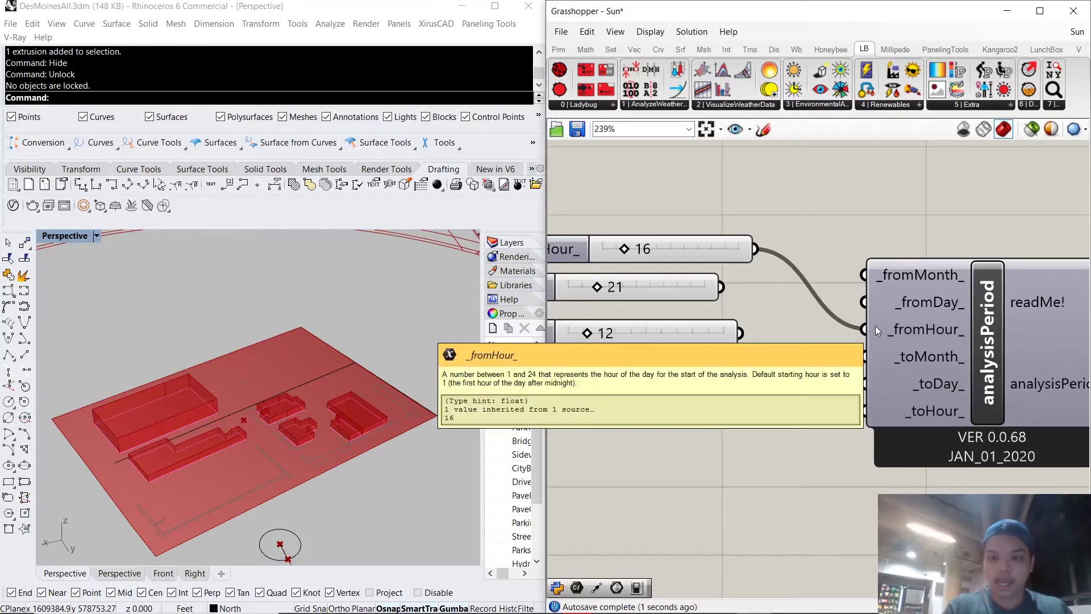
scroll(733, 334, down, 3)
right_drag(698, 344, 748, 341)
scroll(723, 318, up, 3)
right_drag(876, 317, 803, 311)
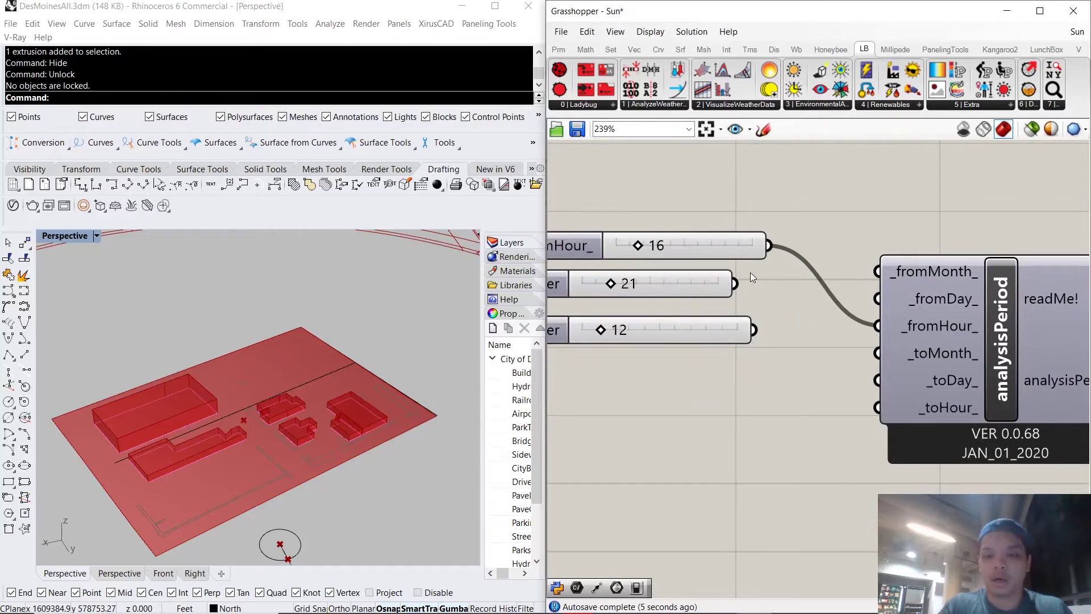
mouse_move(653, 306)
right_down()
mouse_move(764, 297)
mouse_move(652, 294)
right_up()
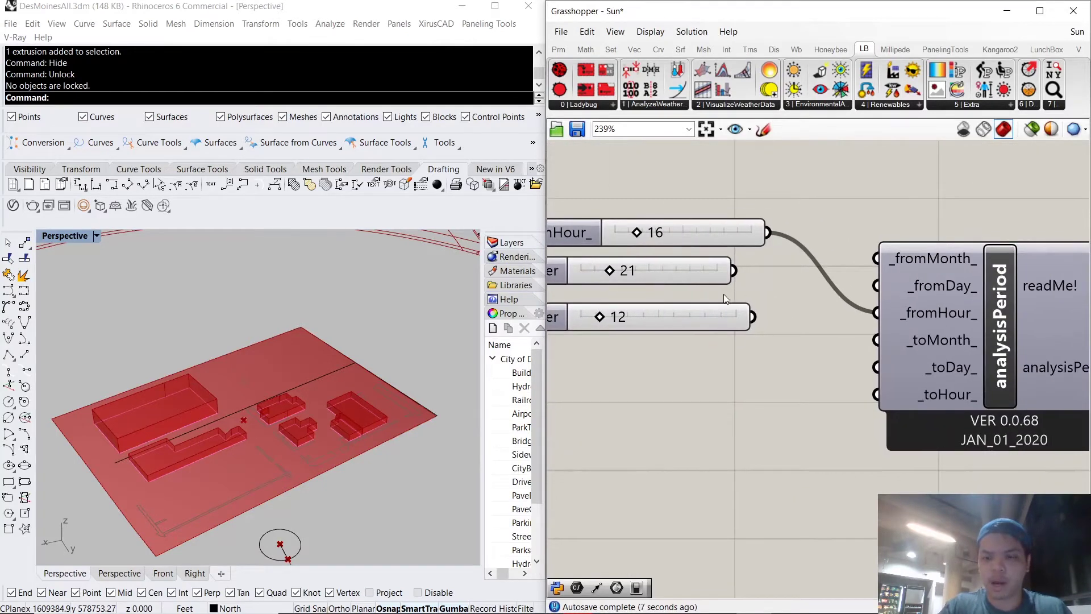
drag(735, 271, 878, 287)
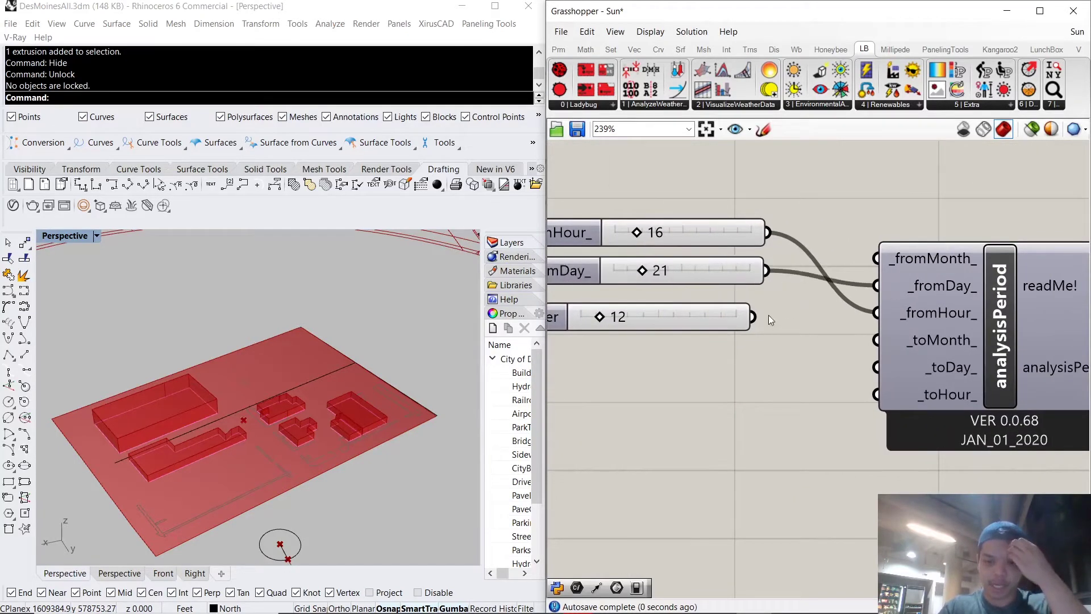
drag(753, 317, 904, 260)
- Arrange the connected sliders vertically in the order _fromMonth_, _fromDay_, _fromHour_ to match the analysisPeriod inputs
right_drag(756, 307, 857, 372)
drag(790, 378, 757, 221)
drag(769, 340, 765, 361)
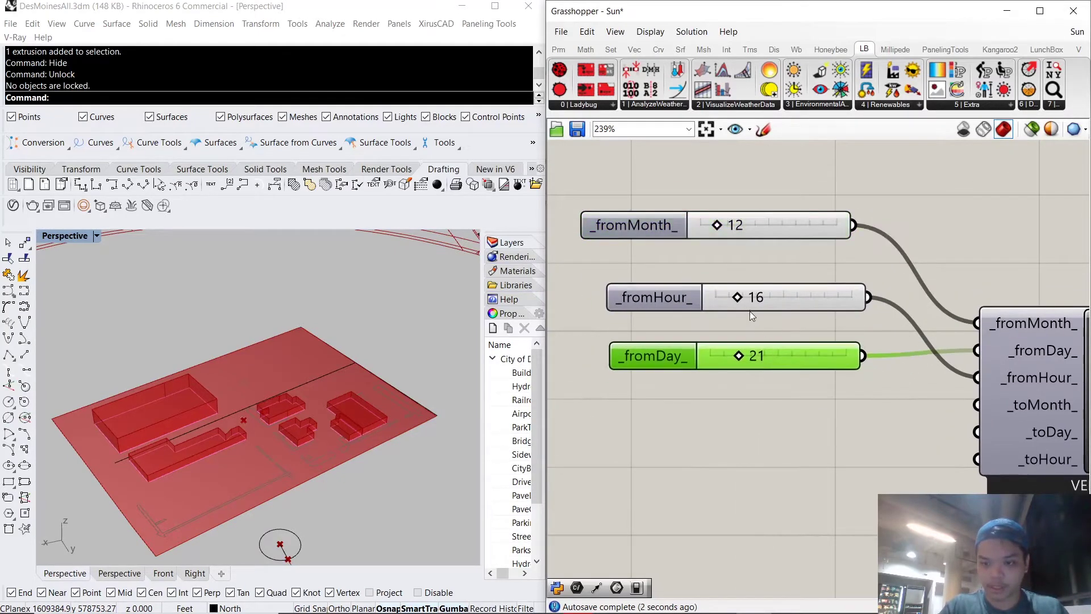
drag(749, 310, 746, 425)
drag(747, 363, 726, 306)
drag(794, 414, 766, 353)
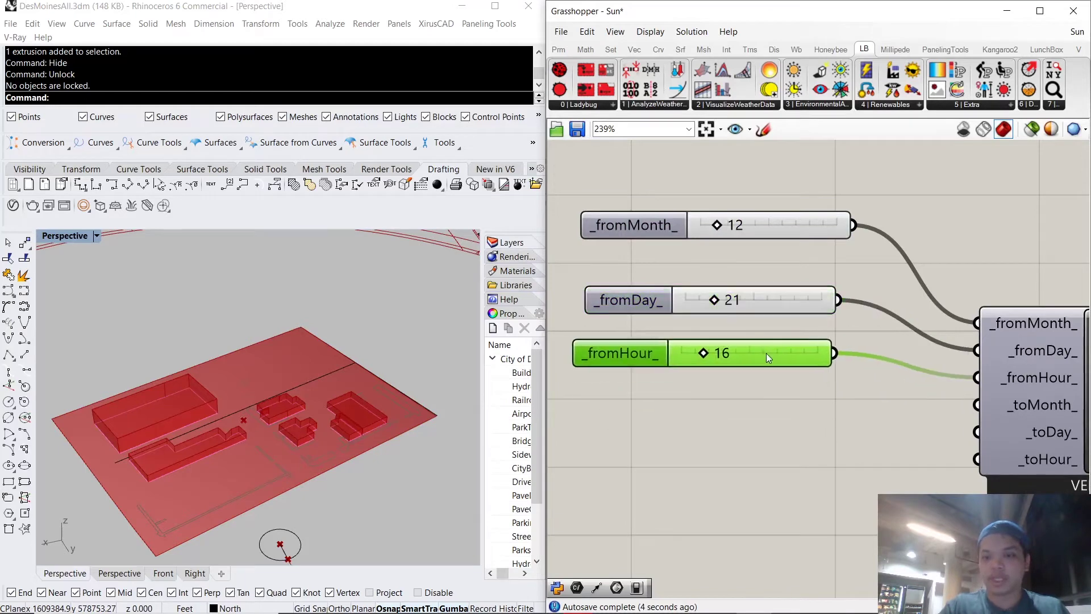
- Duplicate the three start sliders, place the copies below the originals and connect the copied month slider to _toMonth_
scroll(766, 353, down, 3)
scroll(852, 346, up, 1)
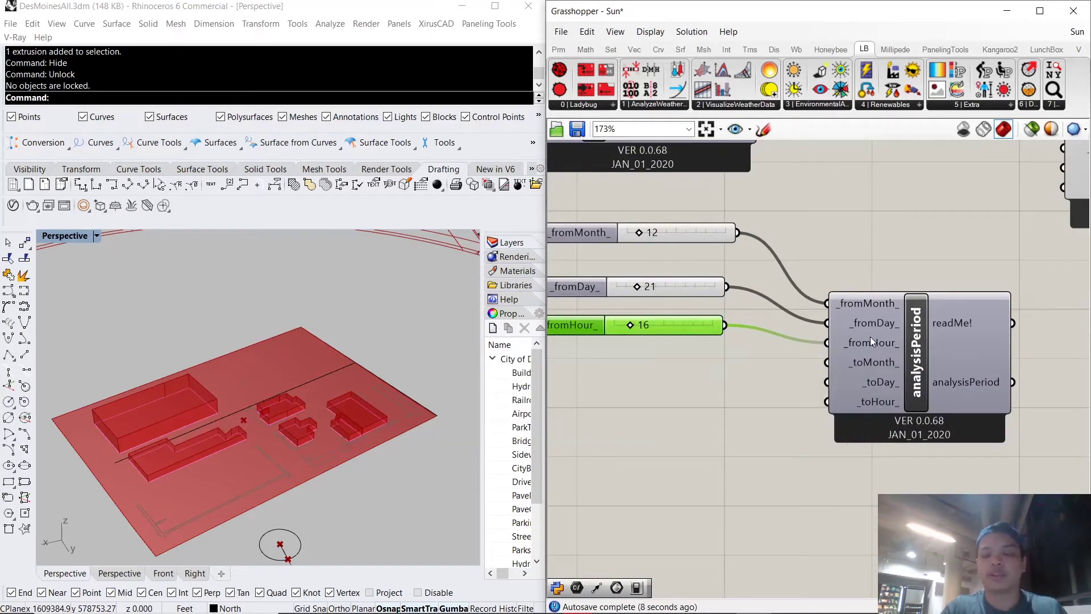
mouse_move(872, 335)
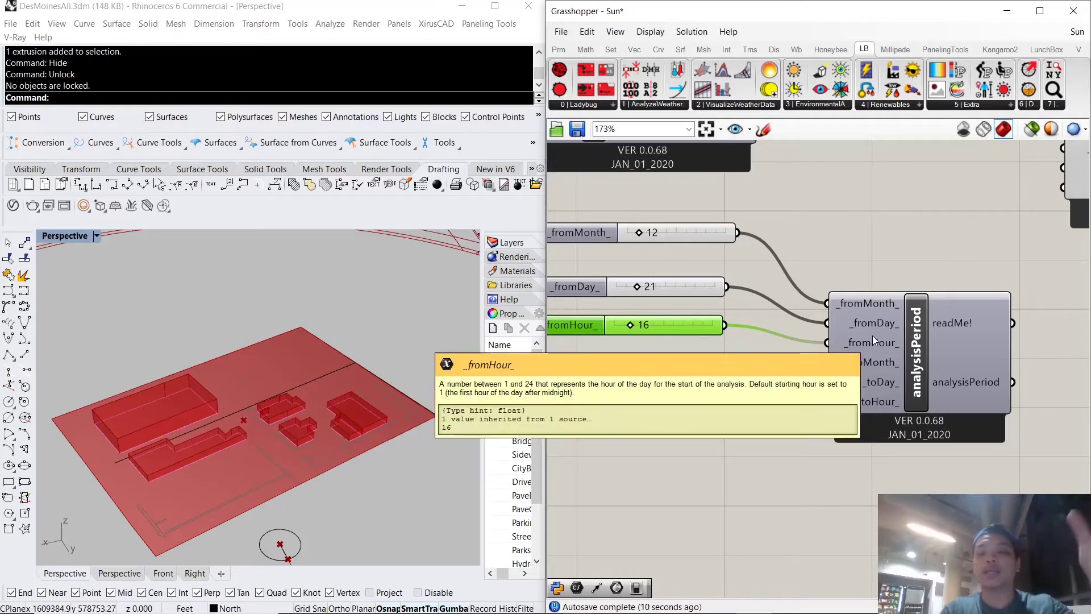
right_drag(689, 354, 800, 376)
drag(820, 416, 634, 205)
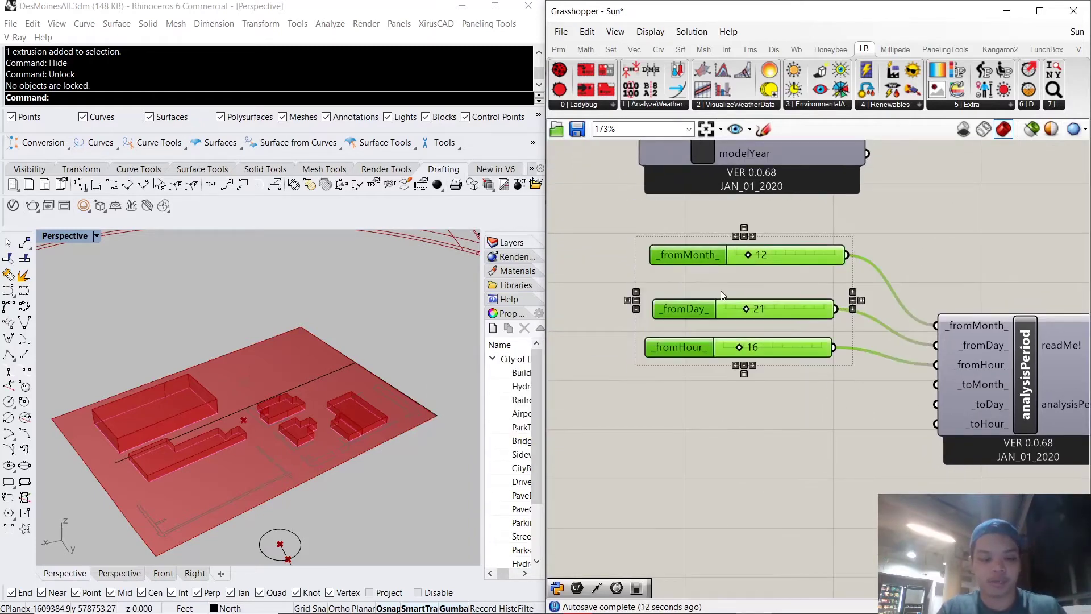
key(ctrl+c)
key(ctrl+v)
right_drag(821, 456, 758, 360)
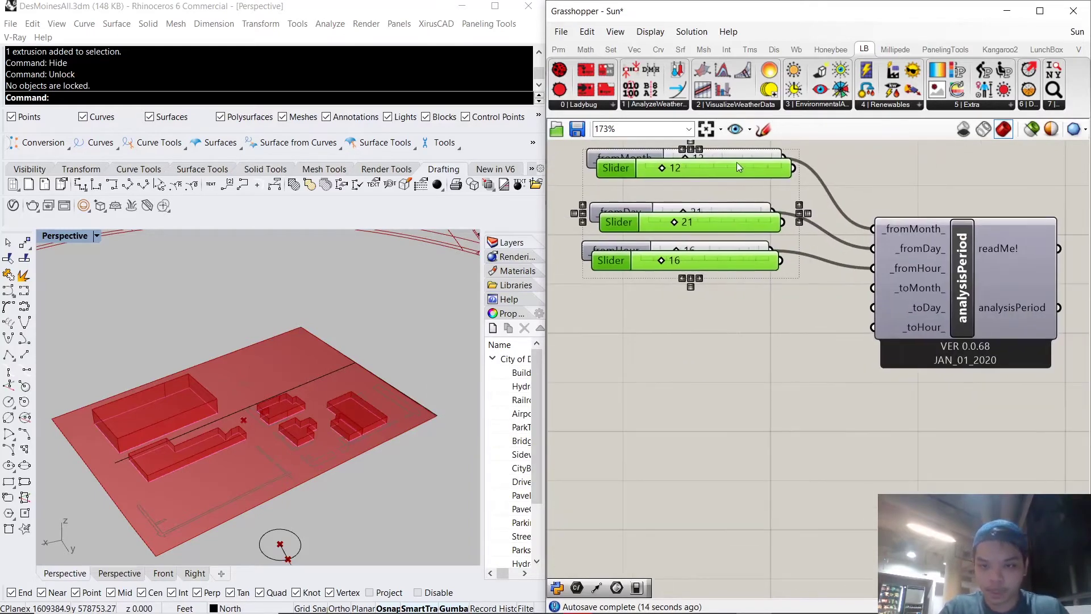
drag(737, 166, 873, 288)
click(824, 340)
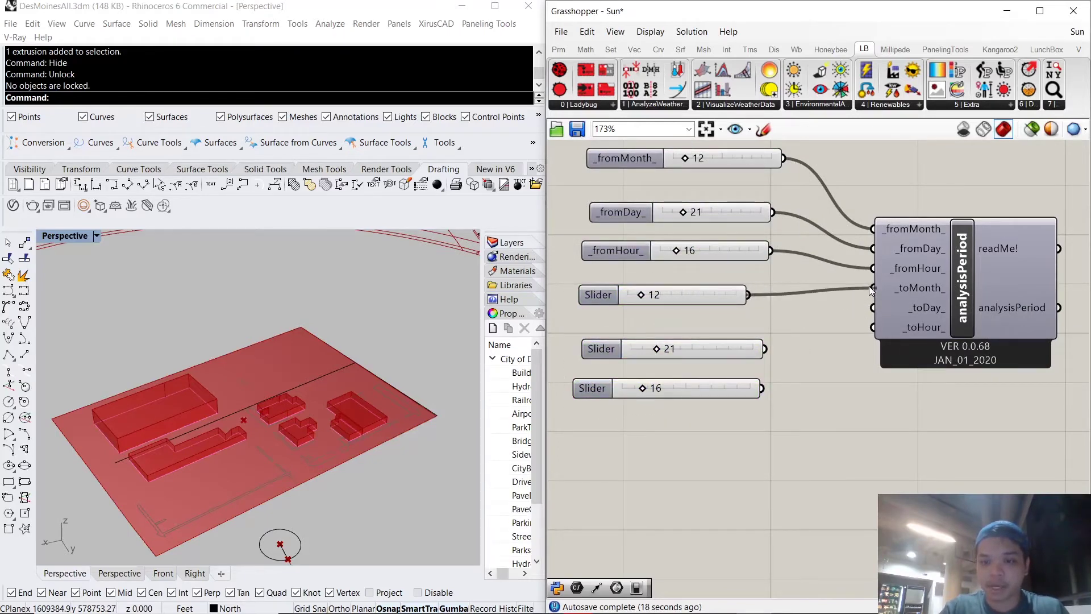
- Set the _fromHour_ slider to 9 and the unconnected copy of the hour slider to 15
double_click(711, 250)
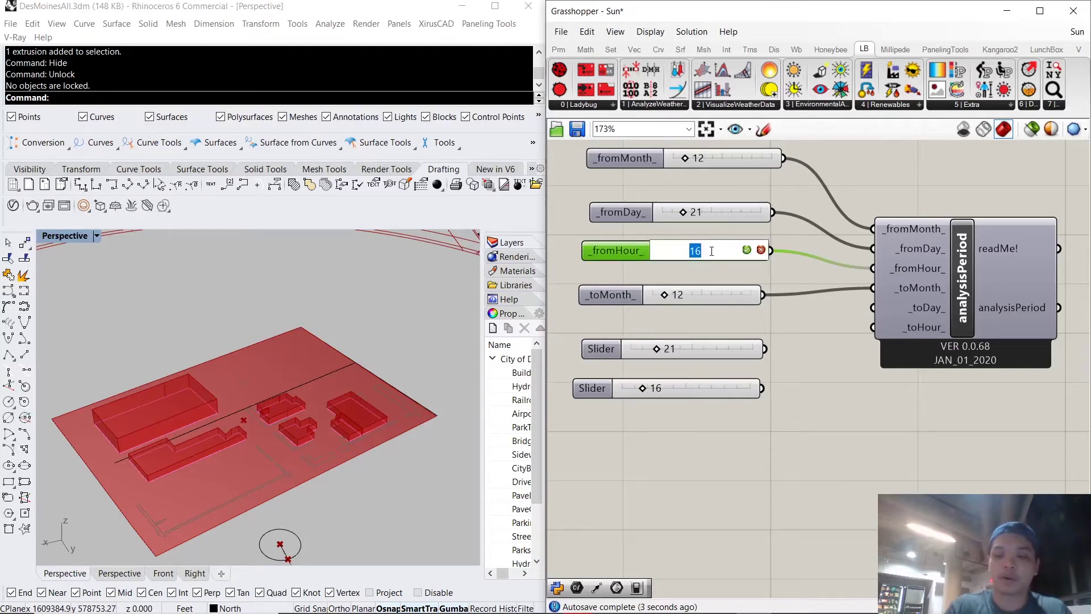
key(Return)
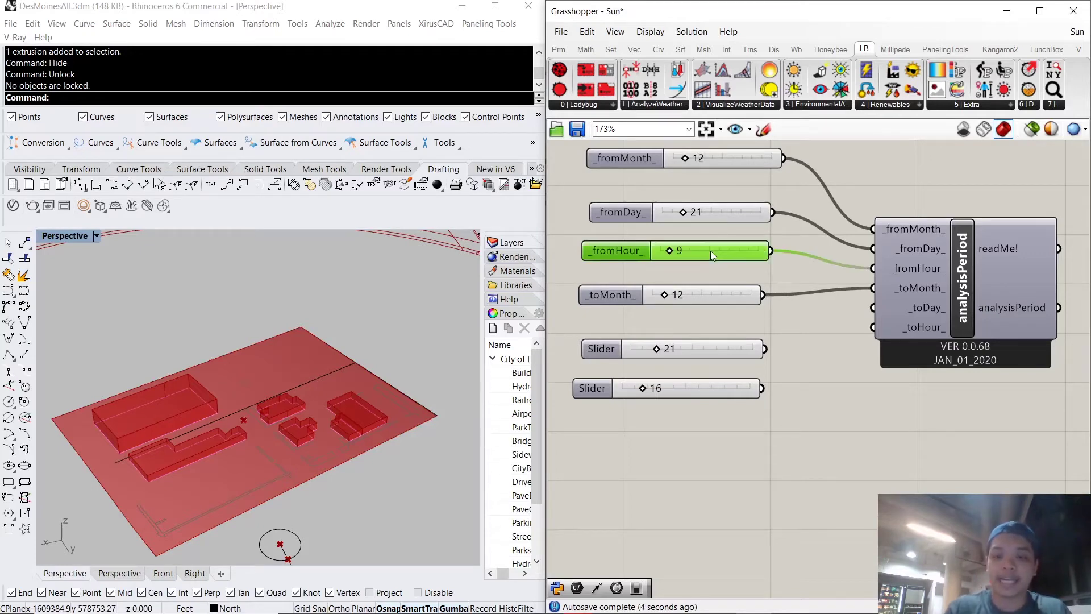
double_click(673, 391)
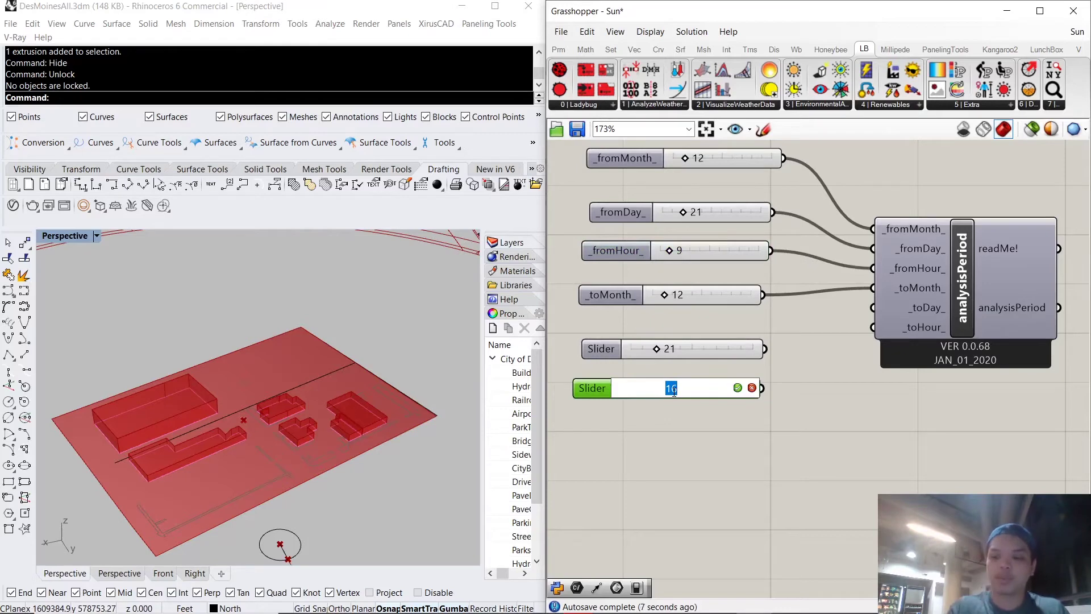
key(Return)
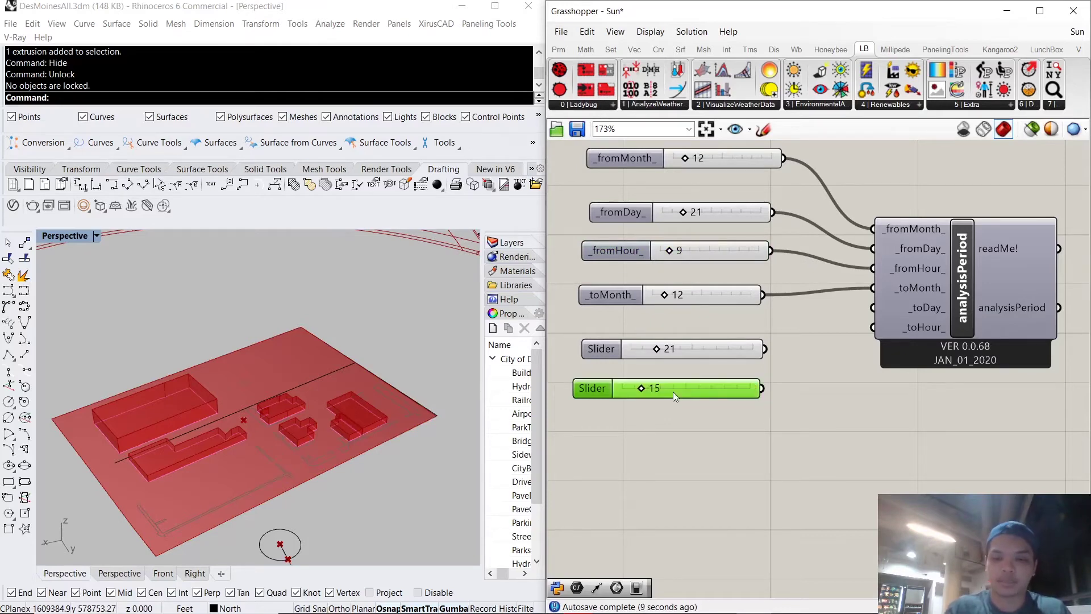
- Connect the slider set to 15 to _toHour_ and the unconnected slider set to 21 to _toDay_
drag(762, 388, 873, 327)
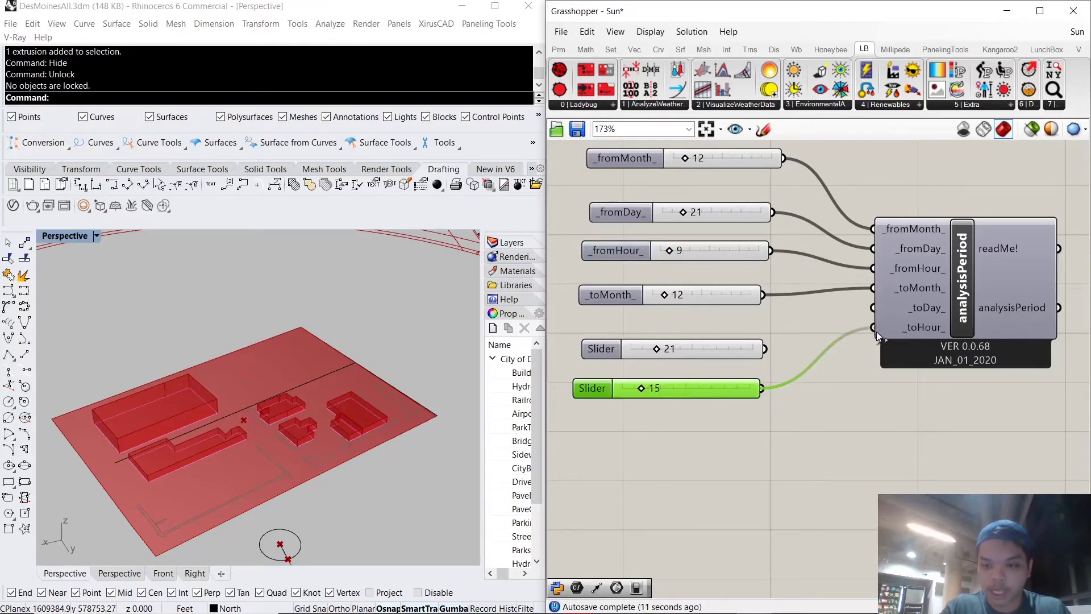
drag(765, 349, 873, 307)
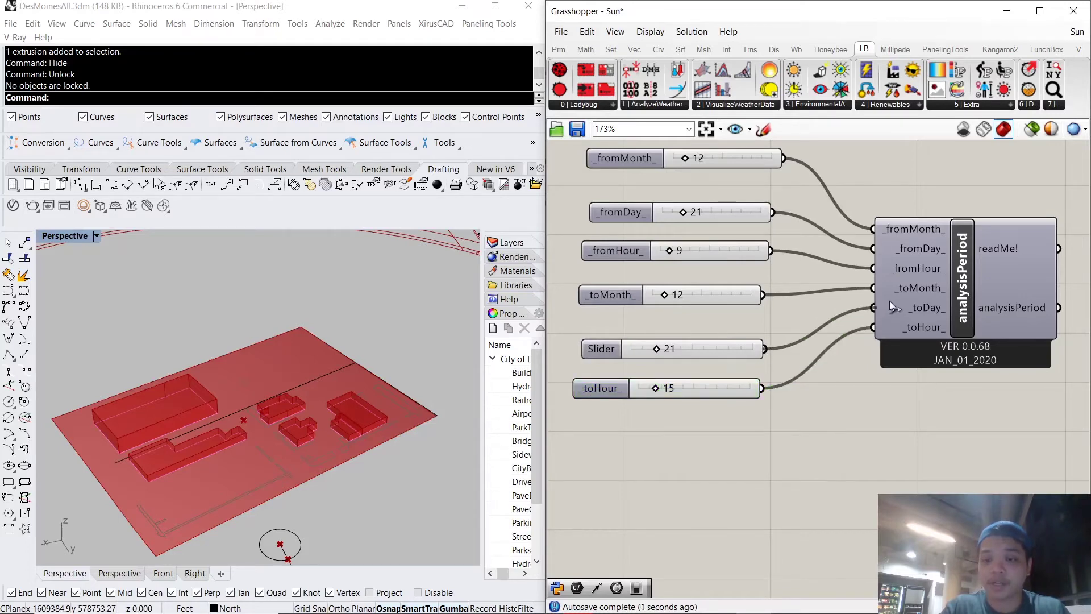
scroll(821, 404, down, 4)
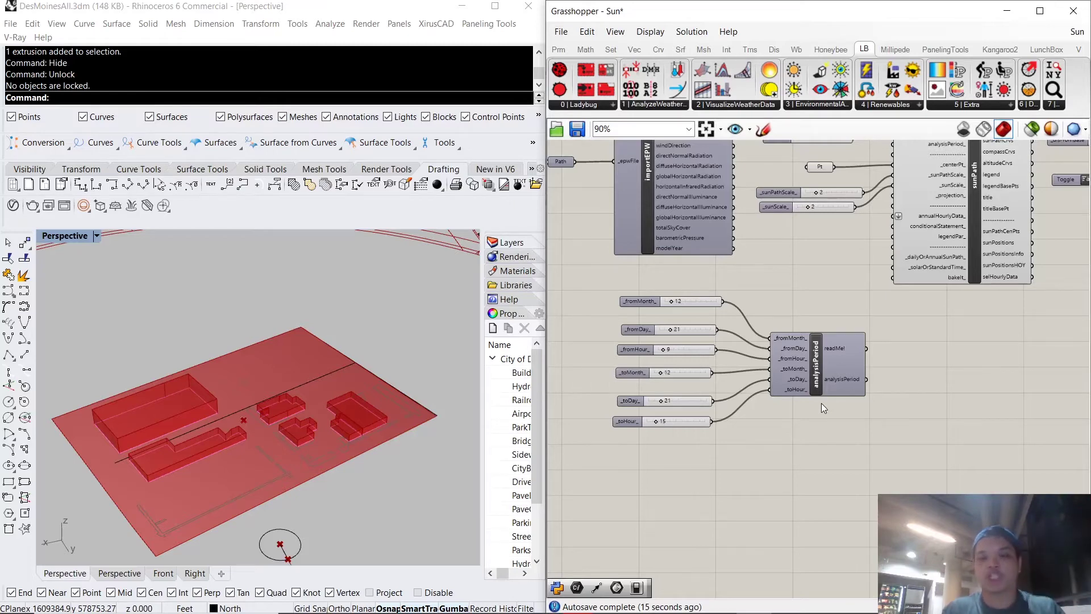
scroll(821, 403, down, 1)
right_drag(821, 403, 827, 437)
scroll(745, 432, up, 2)
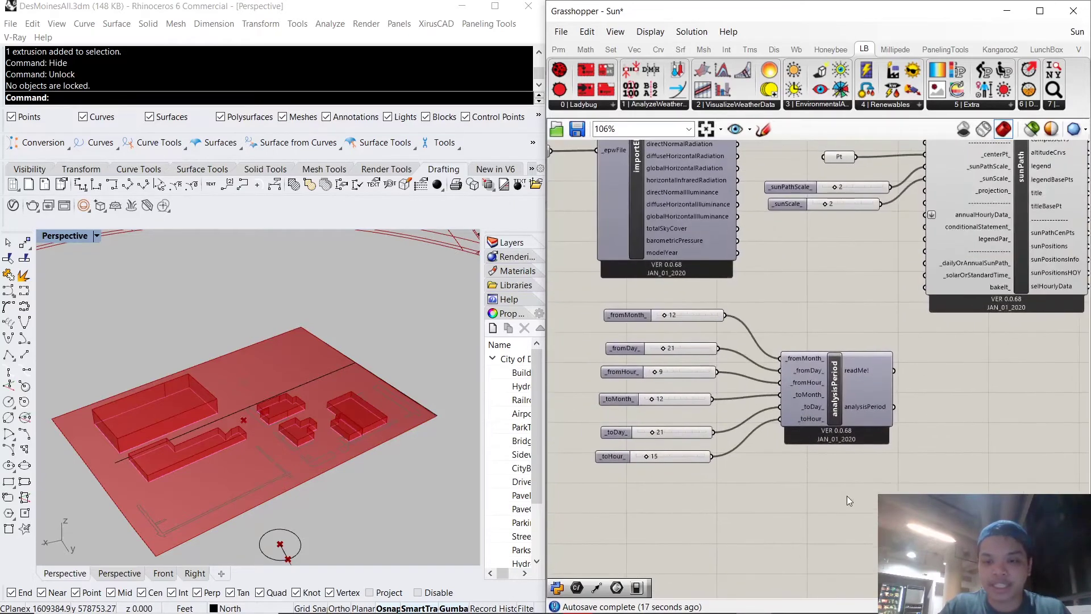
- Connect the analysisPeriod output of the analysisPeriod component to the analysisPeriod_ input of the sunPath component
drag(846, 496, 588, 290)
scroll(769, 377, up, 3)
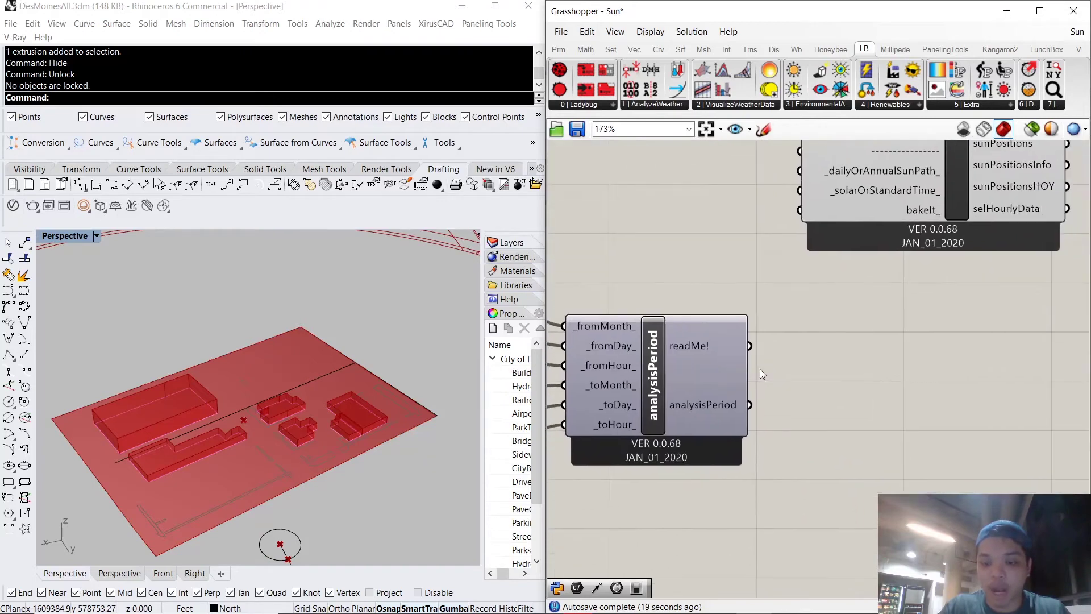
scroll(748, 410, down, 3)
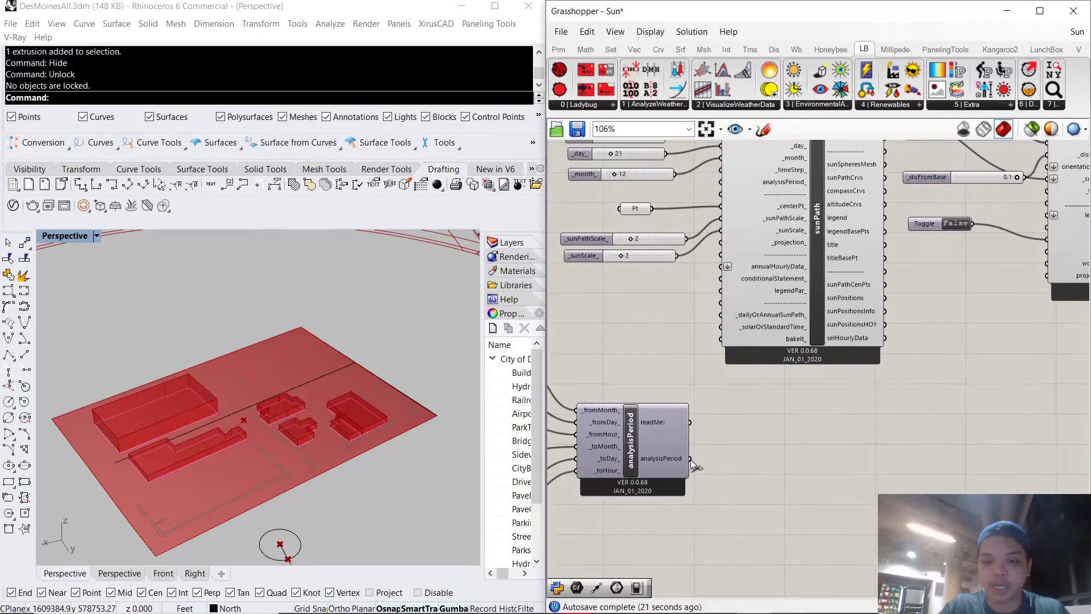
drag(691, 458, 725, 183)
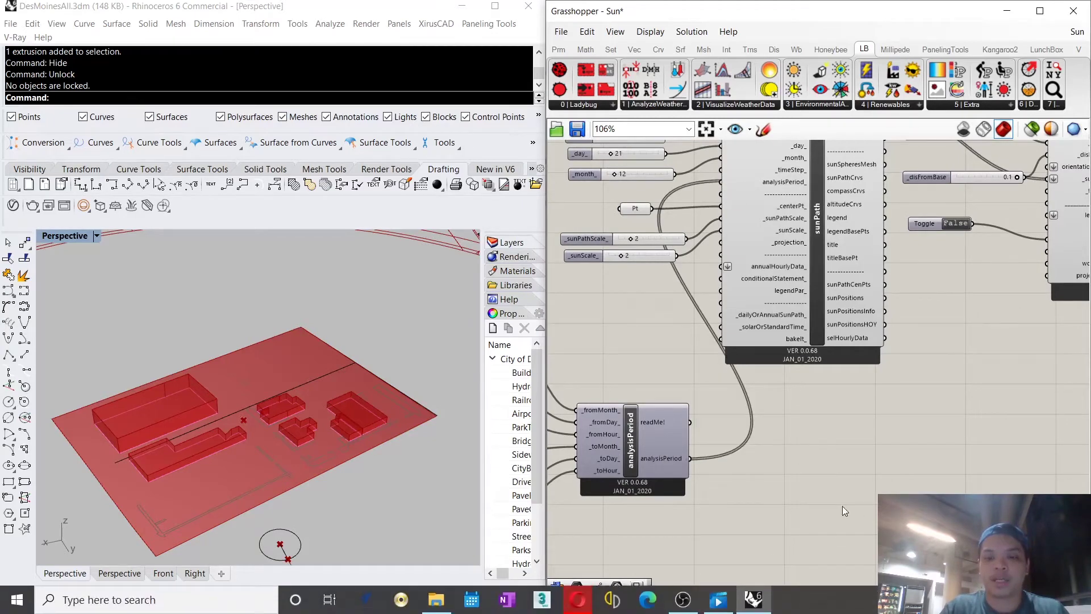
click(683, 607)
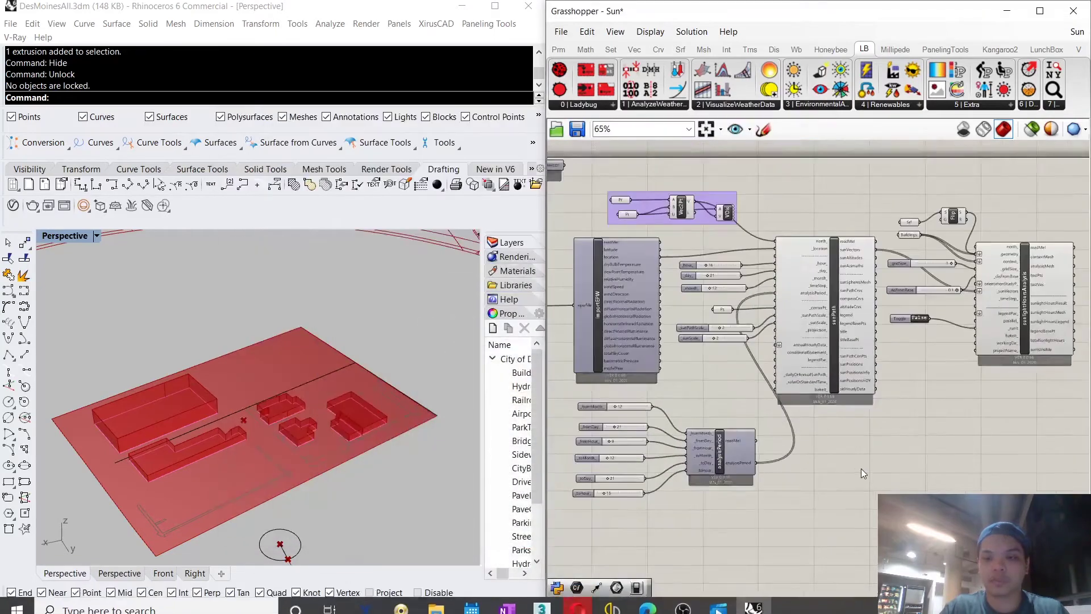
- Examine the sunPath component's sun positions, the analysis period sliders and the single hour, day and month sliders feeding the definition
scroll(876, 449, up, 4)
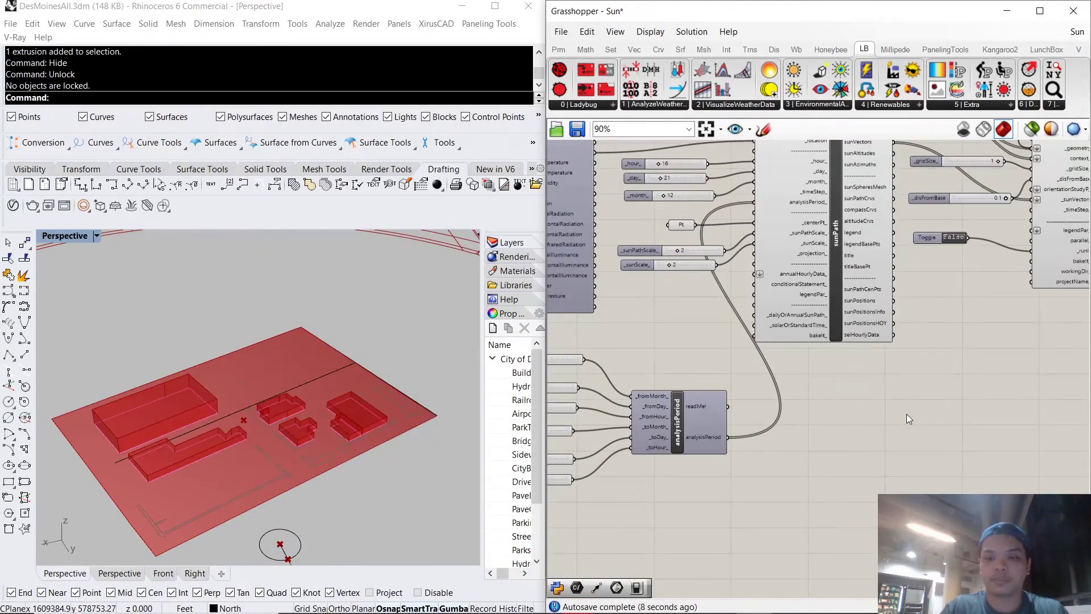
scroll(906, 414, down, 3)
scroll(867, 399, up, 3)
right_drag(843, 434, 821, 459)
scroll(821, 458, down, 2)
right_drag(884, 375, 723, 410)
scroll(772, 366, up, 3)
right_drag(879, 352, 830, 464)
right_drag(730, 473, 919, 375)
scroll(918, 375, down, 2)
right_drag(919, 375, 795, 405)
scroll(794, 405, up, 2)
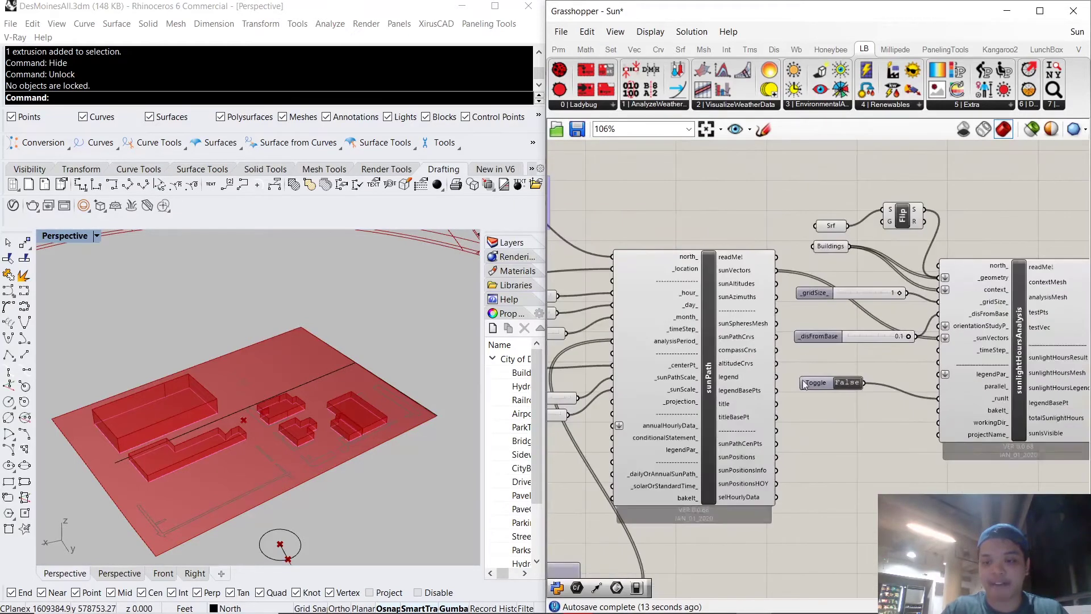
right_drag(748, 468, 939, 416)
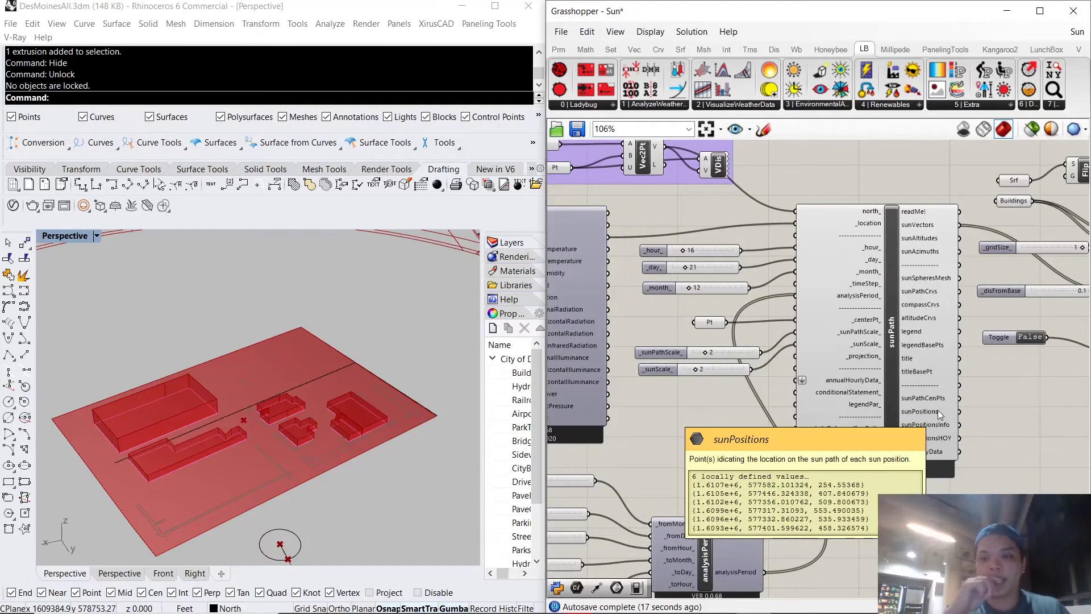
right_drag(719, 346, 927, 337)
right_drag(807, 454, 780, 349)
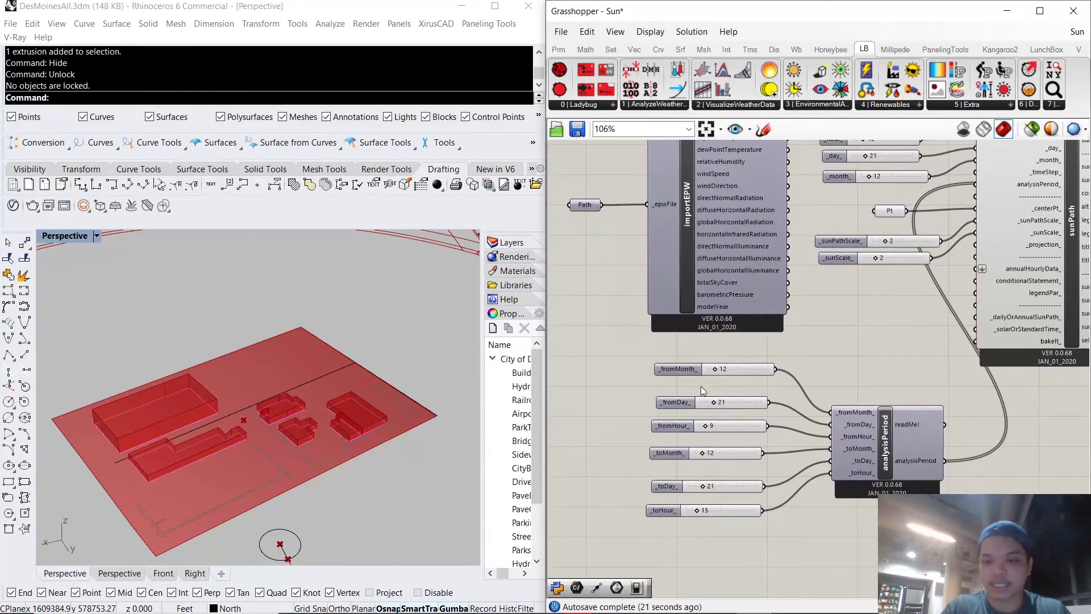
right_drag(736, 393, 661, 507)
scroll(859, 238, up, 2)
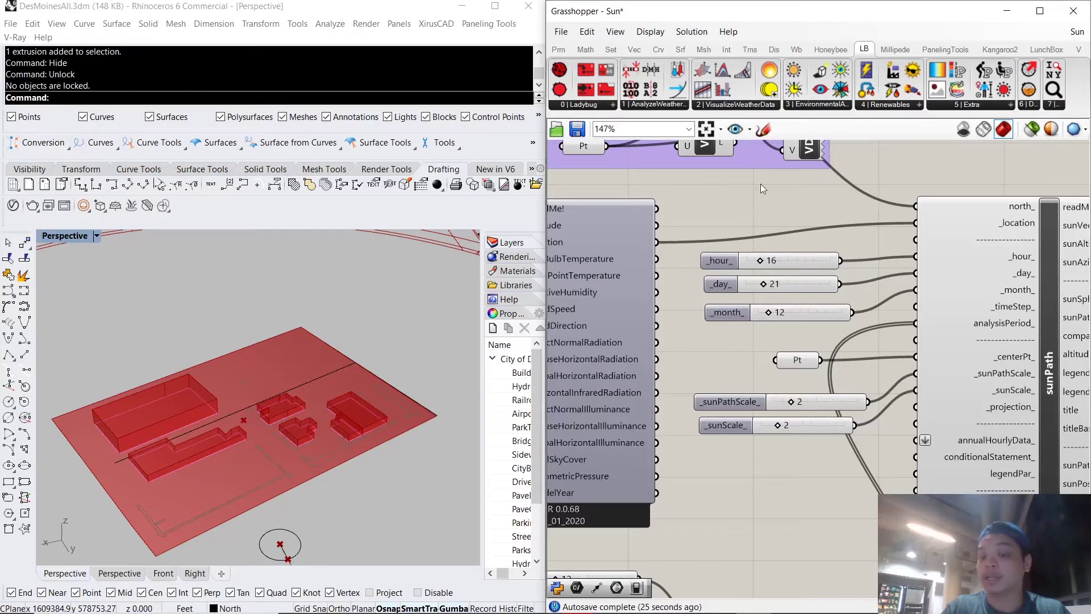
- Run the sunlight hours analysis by switching the toggle connected to _runIt to True
scroll(776, 215, down, 4)
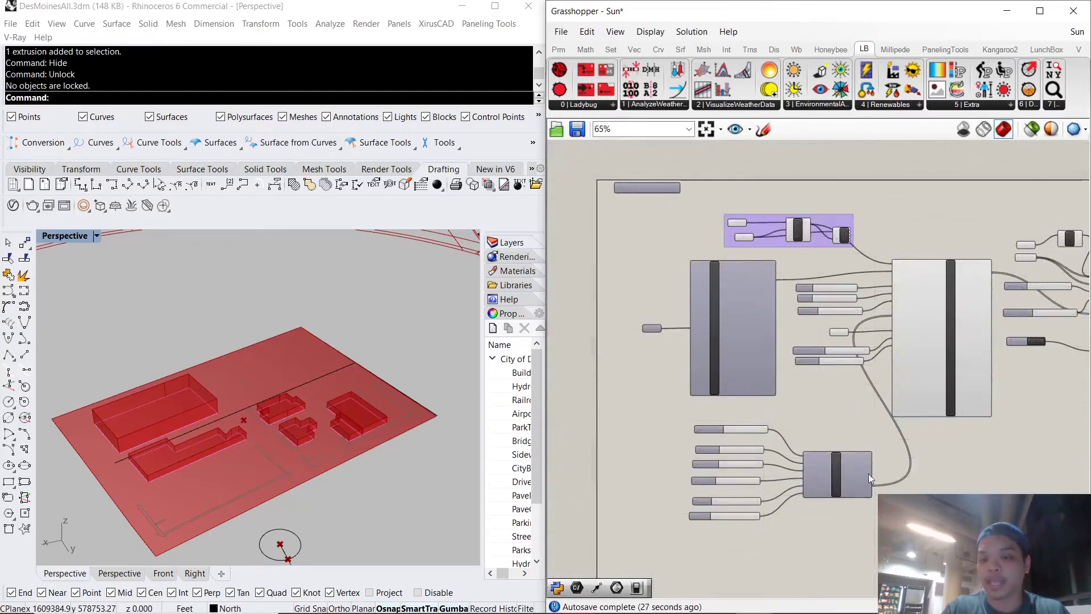
scroll(848, 347, up, 6)
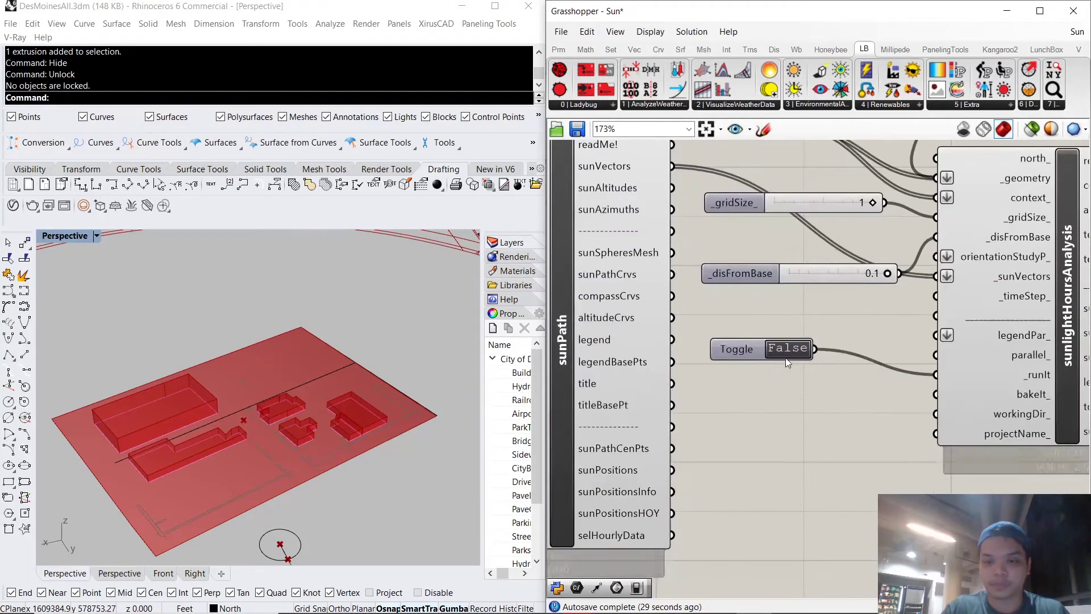
double_click(778, 348)
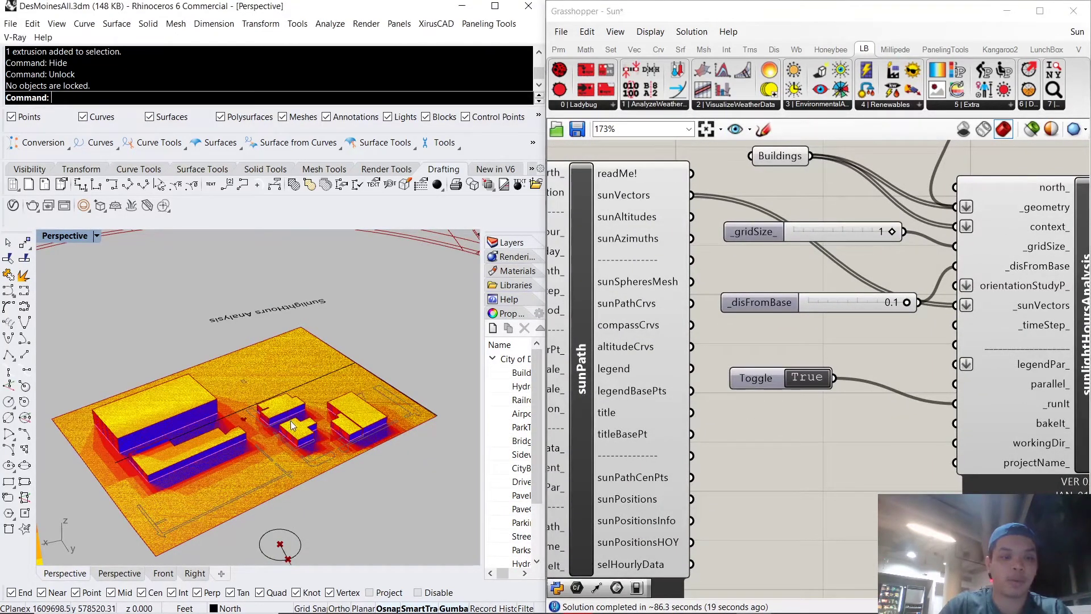
- Inspect the sunlight hours mesh on the site and buildings, together with the legend and the sun positions on the sun path
scroll(291, 421, down, 6)
right_drag(367, 423, 248, 454)
scroll(335, 392, up, 5)
scroll(257, 411, up, 2)
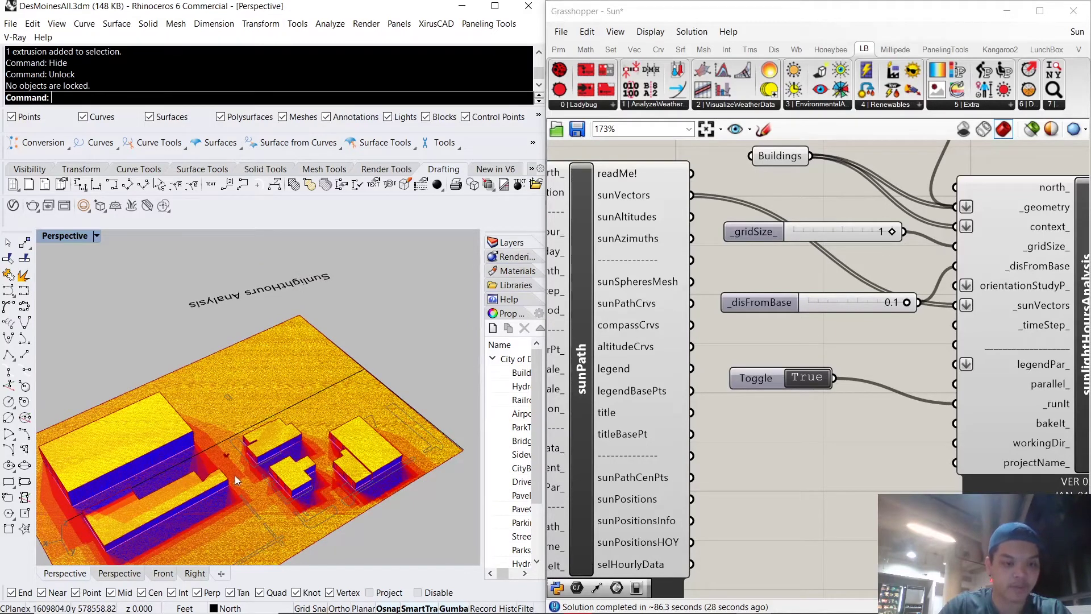
scroll(234, 475, down, 6)
scroll(244, 282, down, 2)
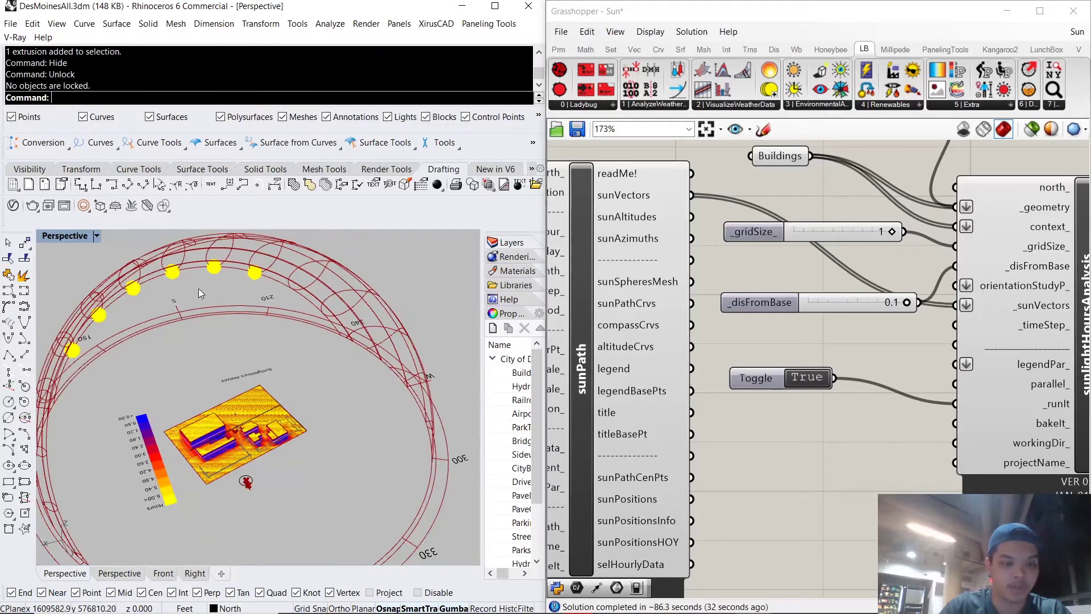
scroll(246, 443, up, 3)
scroll(244, 440, up, 2)
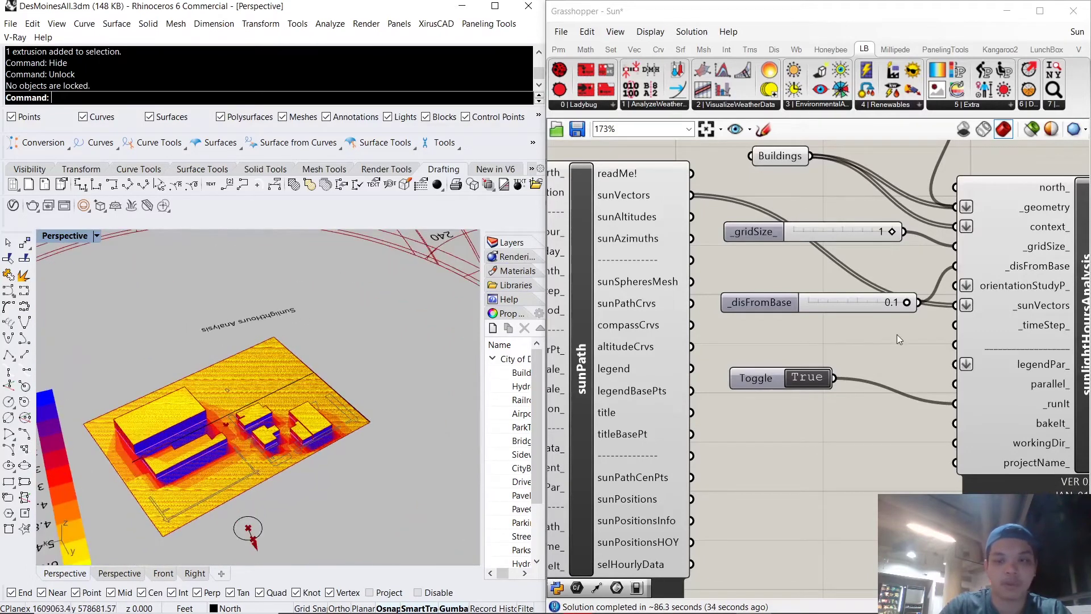
- Turn off the viewport preview of the Srf and Buildings parameters
scroll(879, 319, down, 3)
right_drag(852, 254, 811, 369)
scroll(804, 358, up, 4)
drag(770, 354, 723, 248)
middle_click(760, 288)
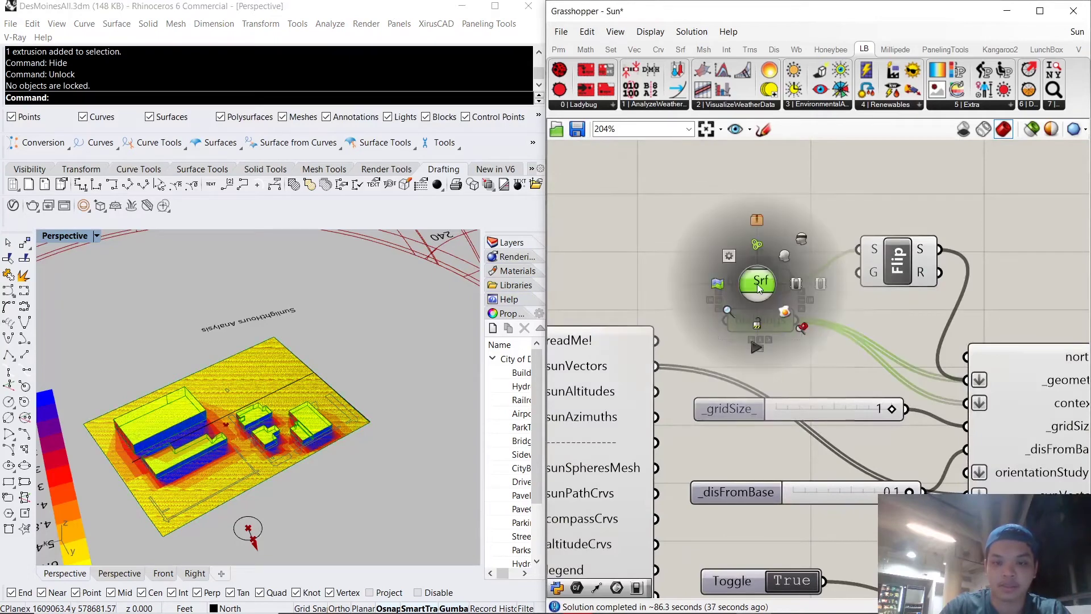
click(809, 243)
click(385, 482)
- Turn off the viewport preview of the Flip component so it does not cover the ground analysis mesh
right_drag(235, 410, 274, 402)
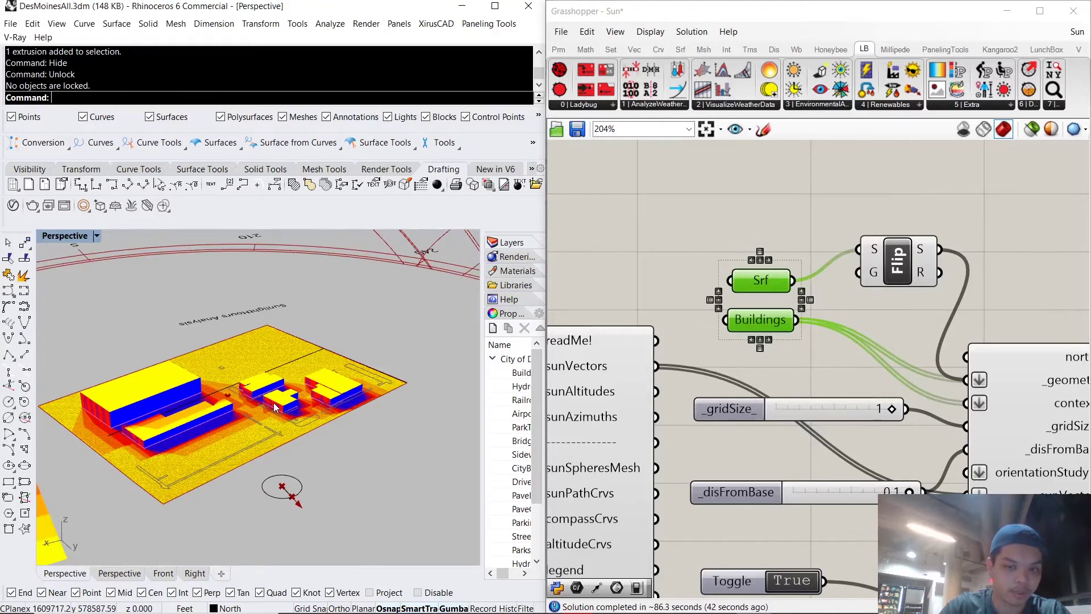
scroll(275, 408, up, 3)
click(874, 256)
click(884, 257)
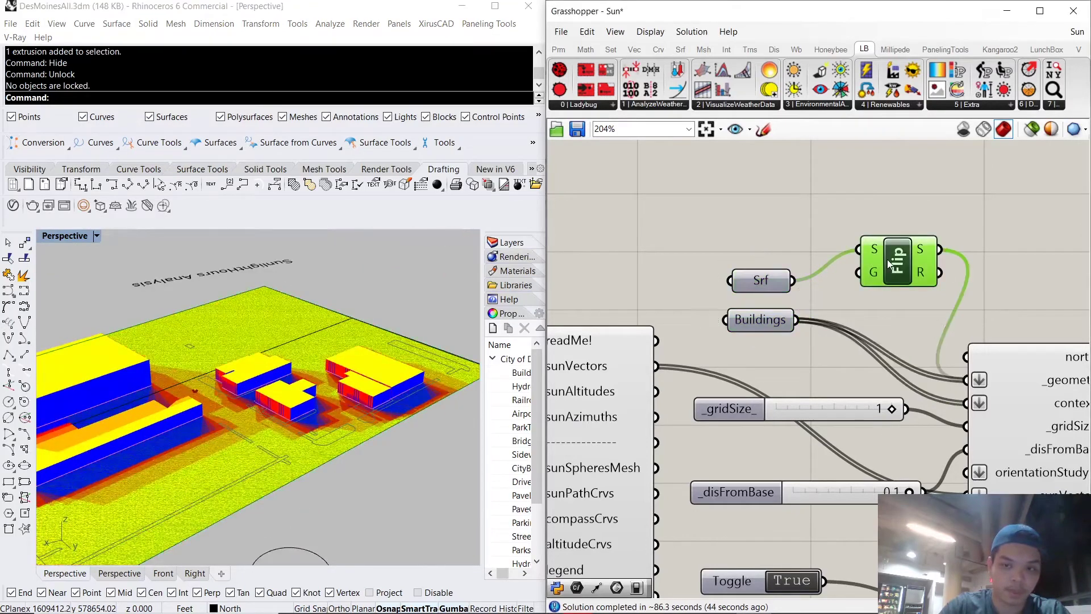
right_click(889, 259)
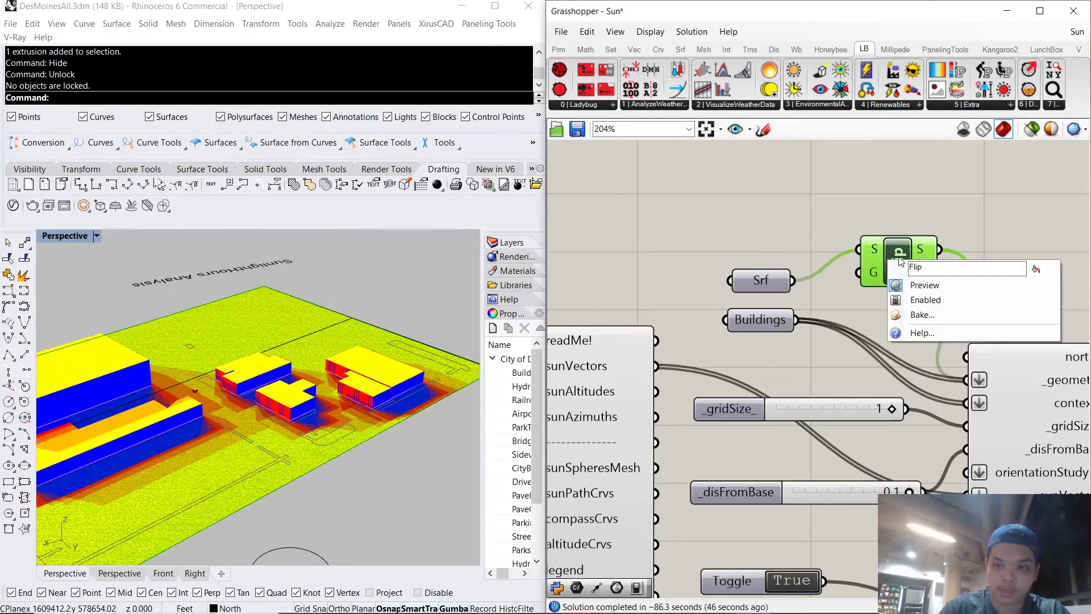
middle_click(899, 257)
click(939, 215)
click(804, 203)
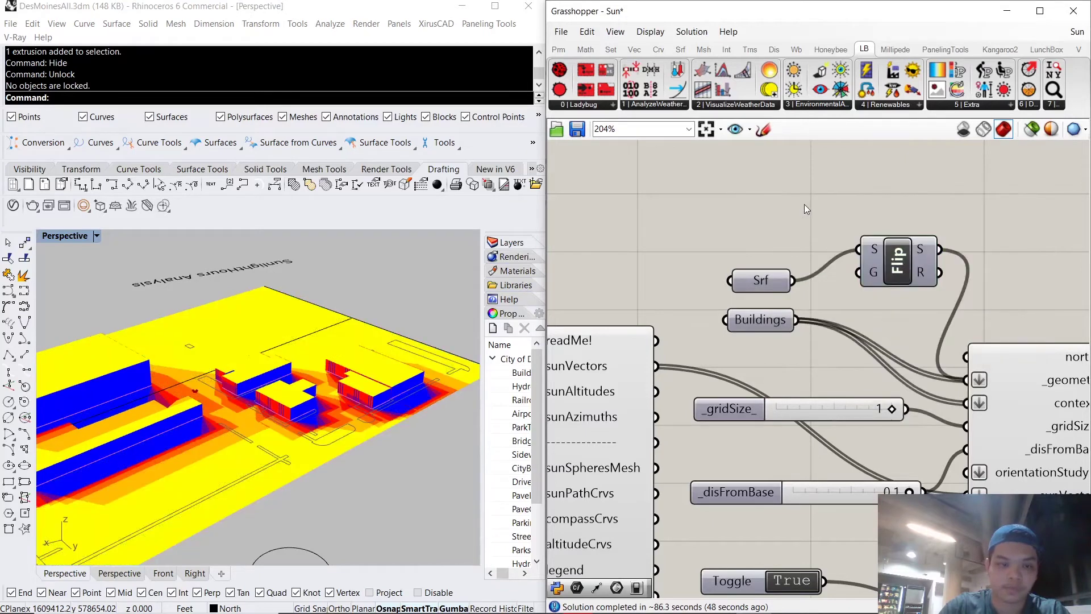
- Look over the unobstructed analysis mesh, and stop the analysis by switching the _runIt toggle to False
scroll(239, 421, down, 6)
right_drag(273, 418, 315, 409)
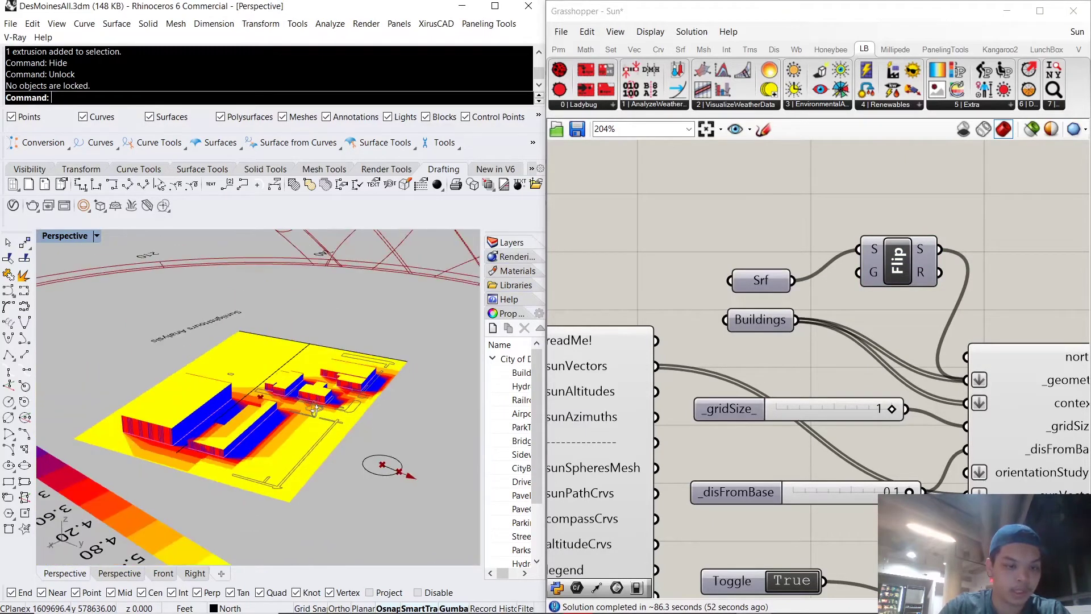
scroll(315, 408, up, 4)
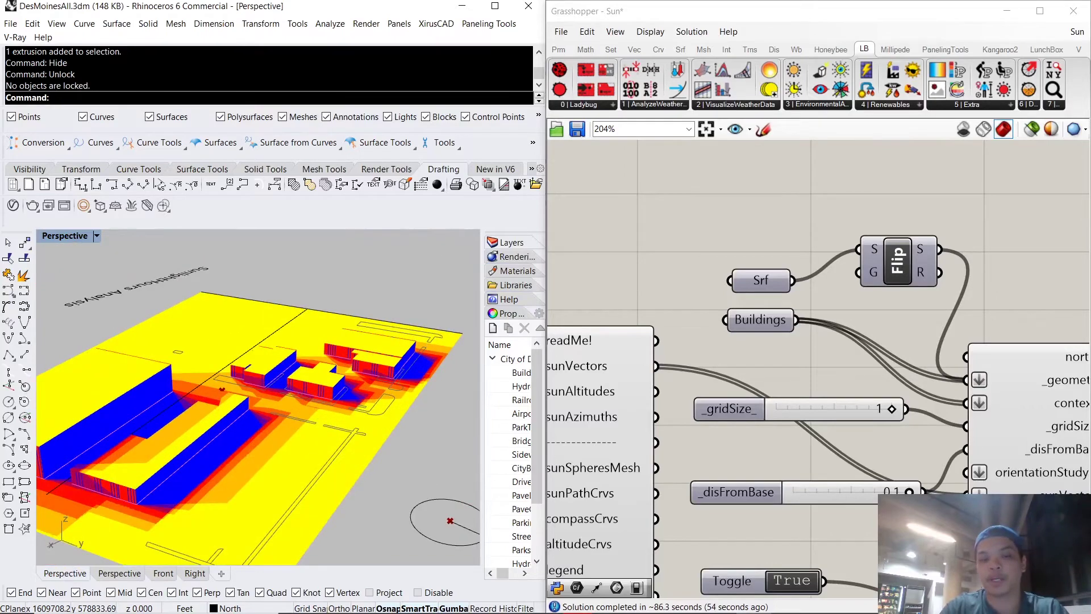
scroll(897, 507, down, 3)
right_drag(849, 533, 881, 404)
scroll(882, 406, up, 3)
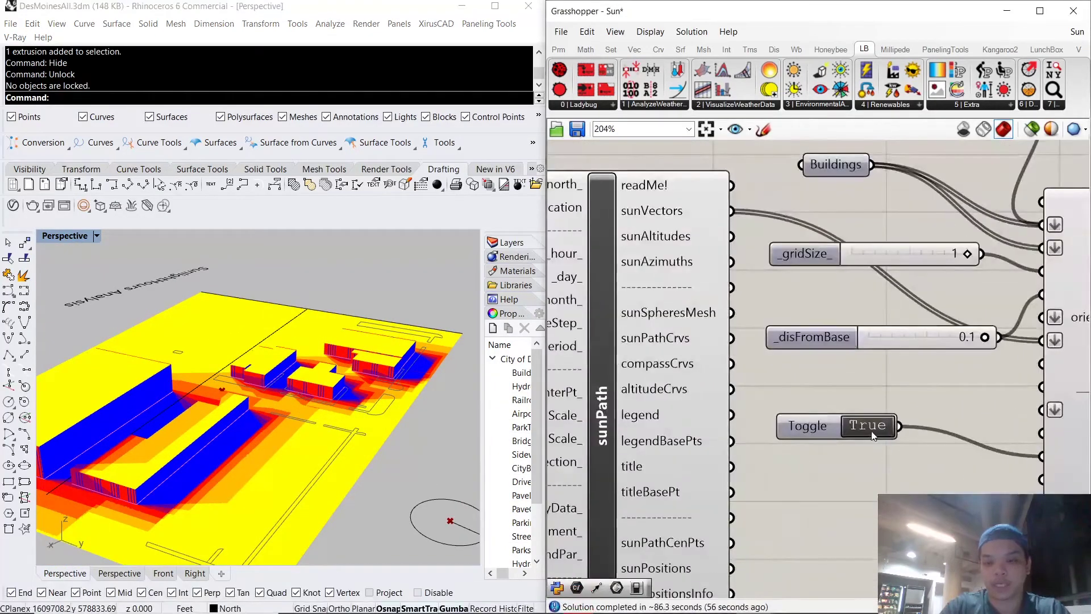
double_click(871, 426)
- Turn the viewport preview of the Srf and Buildings parameters back on
scroll(837, 498, down, 4)
scroll(869, 459, up, 3)
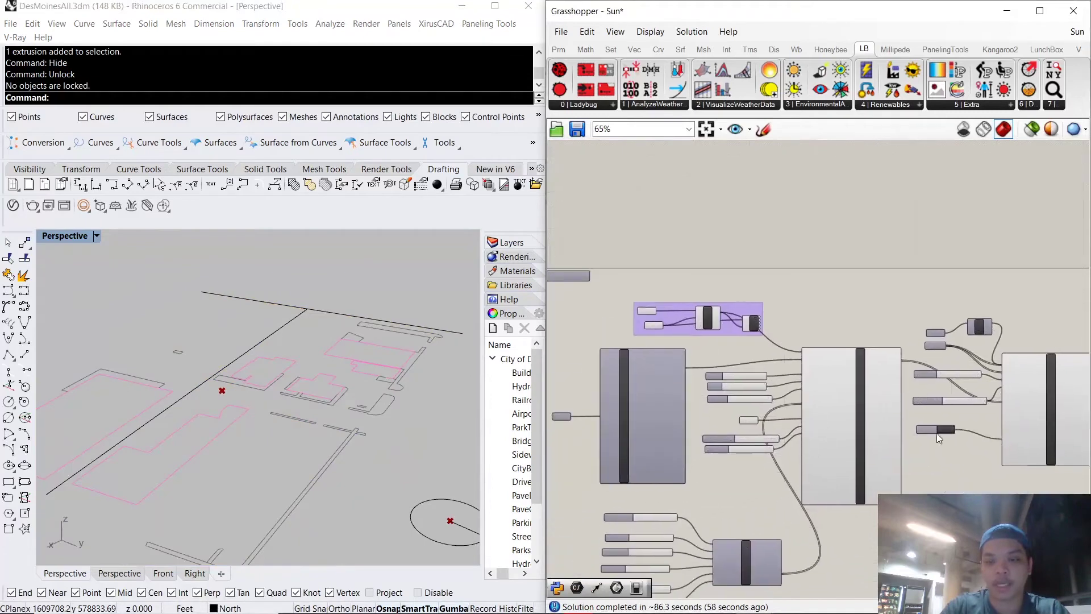
scroll(955, 332, up, 3)
drag(804, 321, 798, 298)
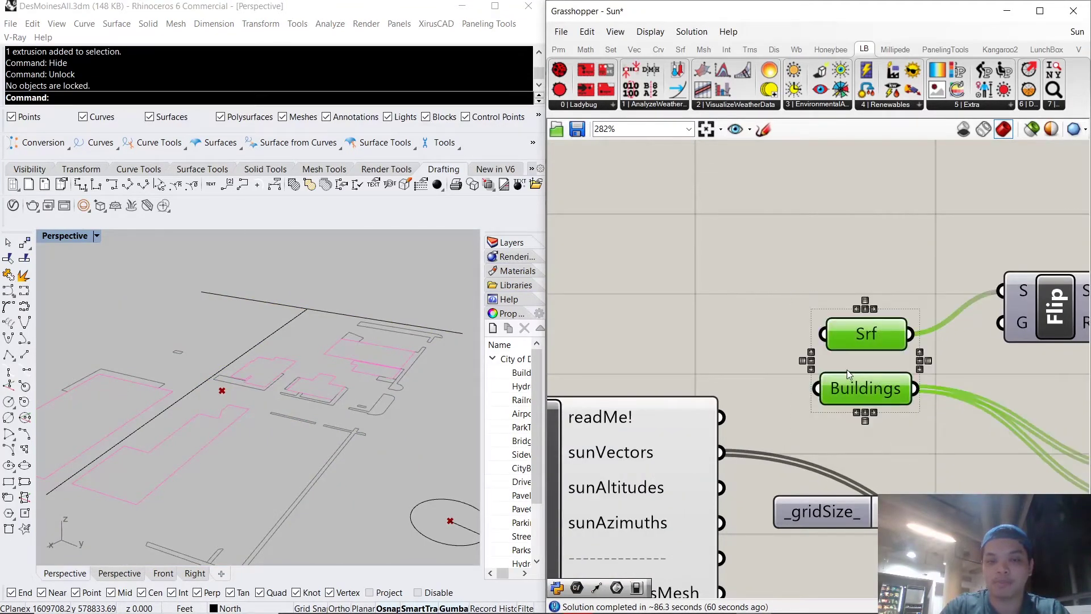
middle_click(847, 371)
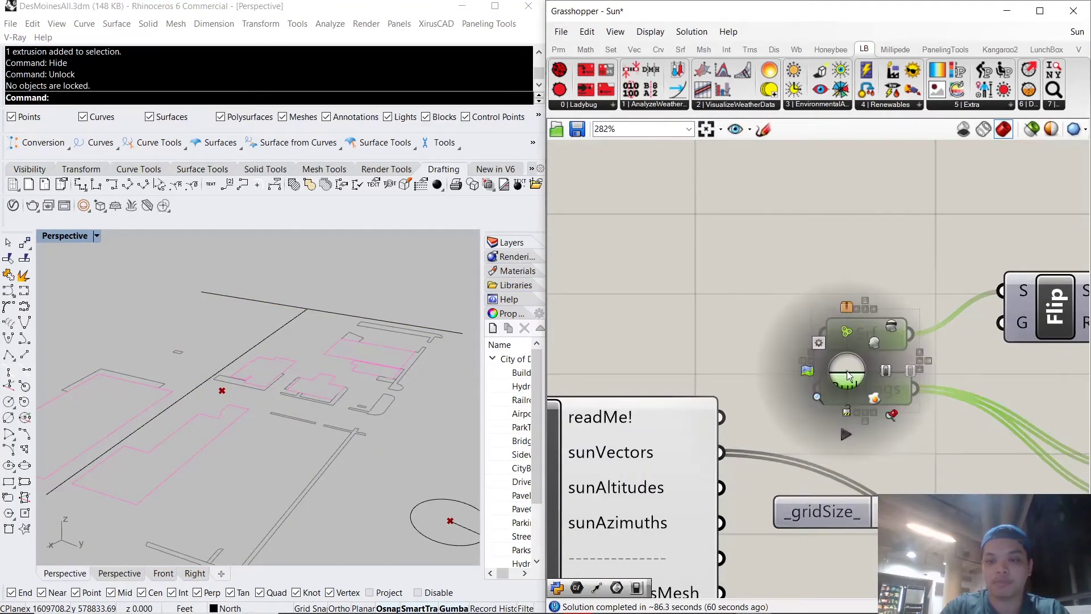
click(876, 345)
click(709, 285)
- Review the site under the sun path and the geometry, grid size and distance inputs of the sunlightHoursAnalysis component
scroll(332, 398, down, 5)
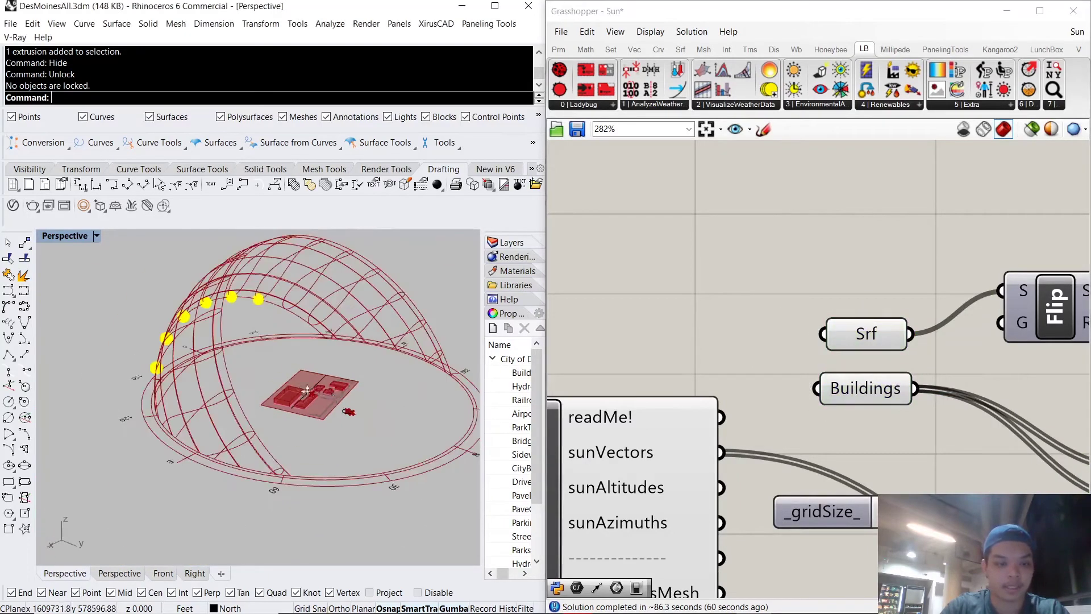
scroll(292, 392, up, 3)
scroll(847, 372, down, 8)
right_drag(847, 374, 861, 282)
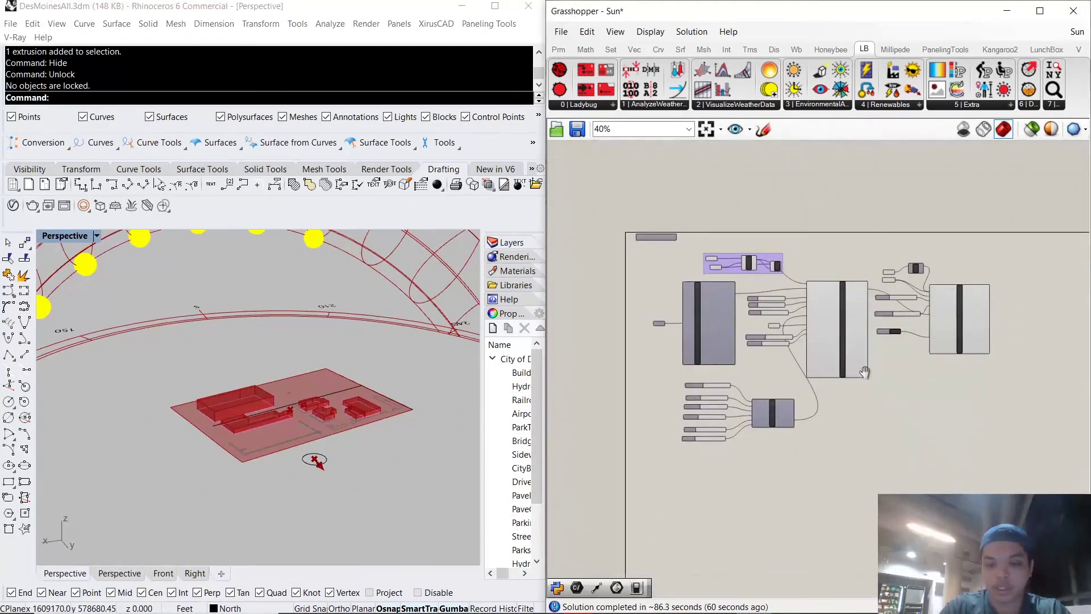
scroll(864, 372, up, 3)
right_drag(821, 408, 796, 399)
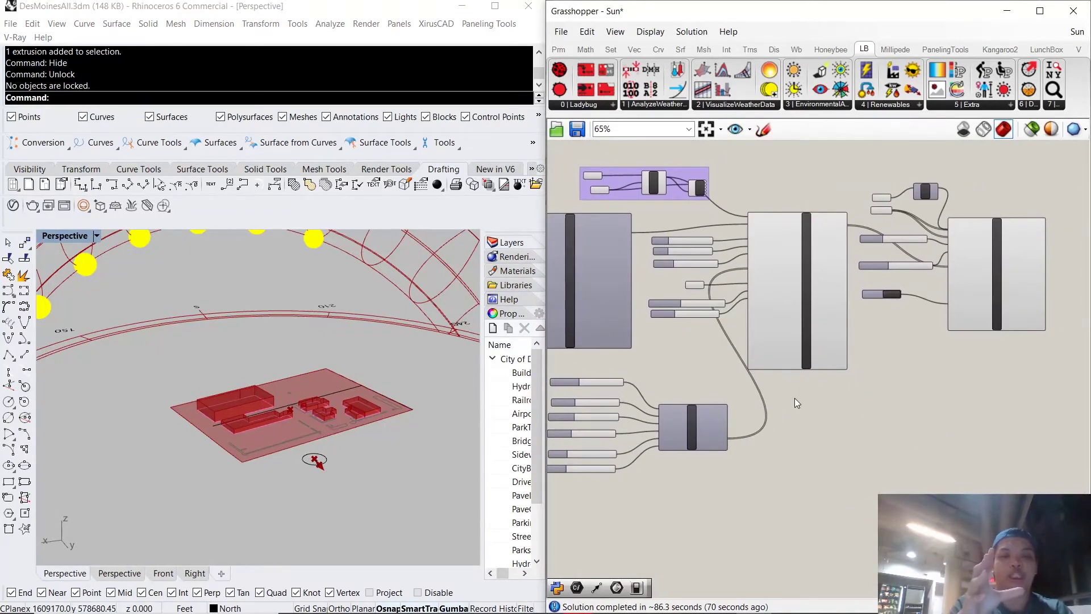
scroll(794, 397, up, 3)
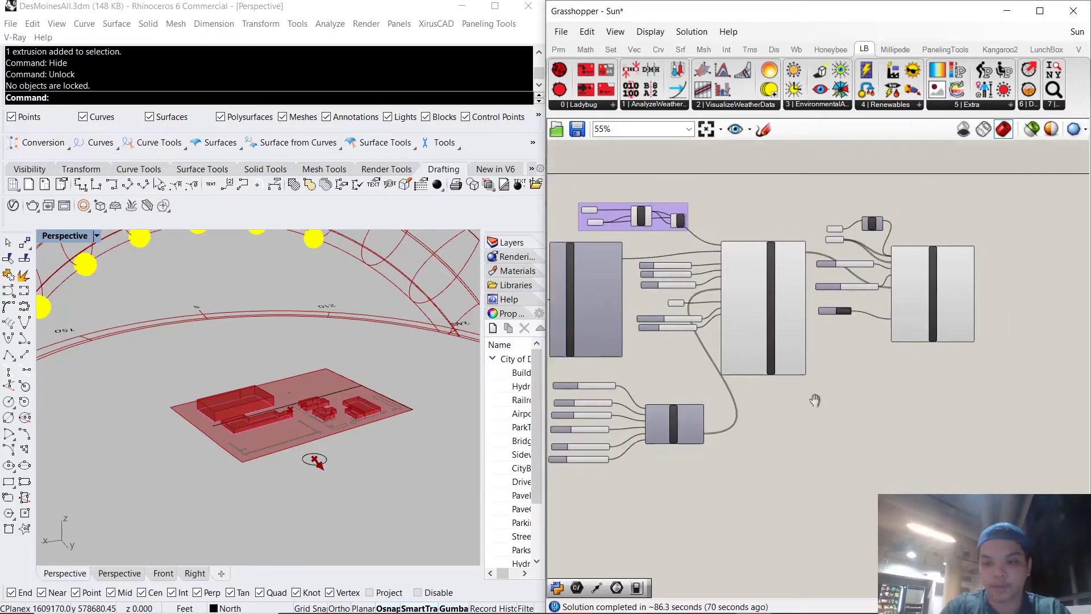
right_drag(851, 361, 814, 459)
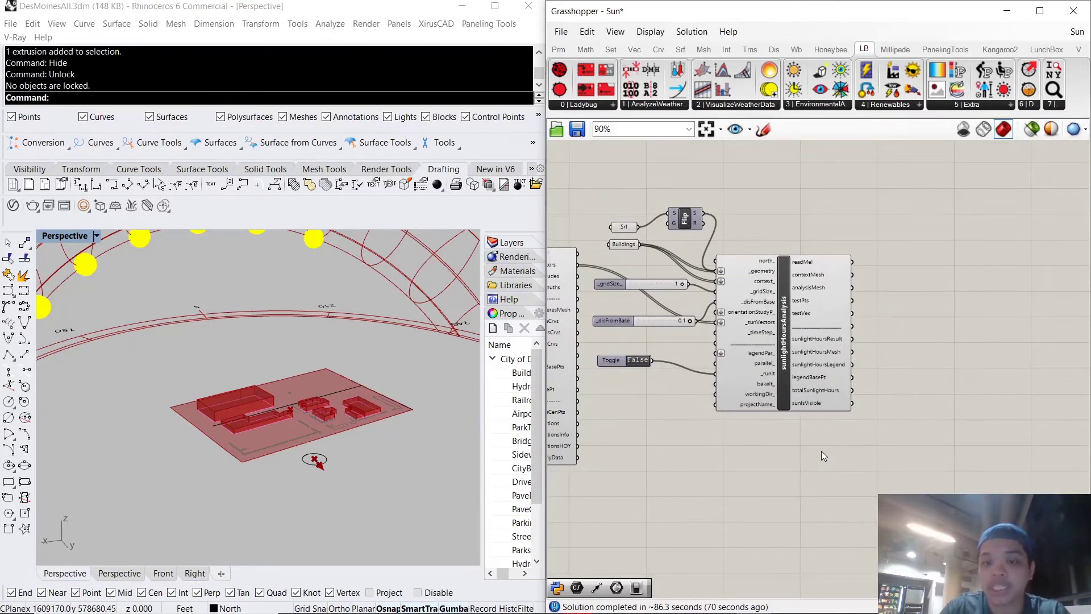
scroll(821, 451, up, 5)
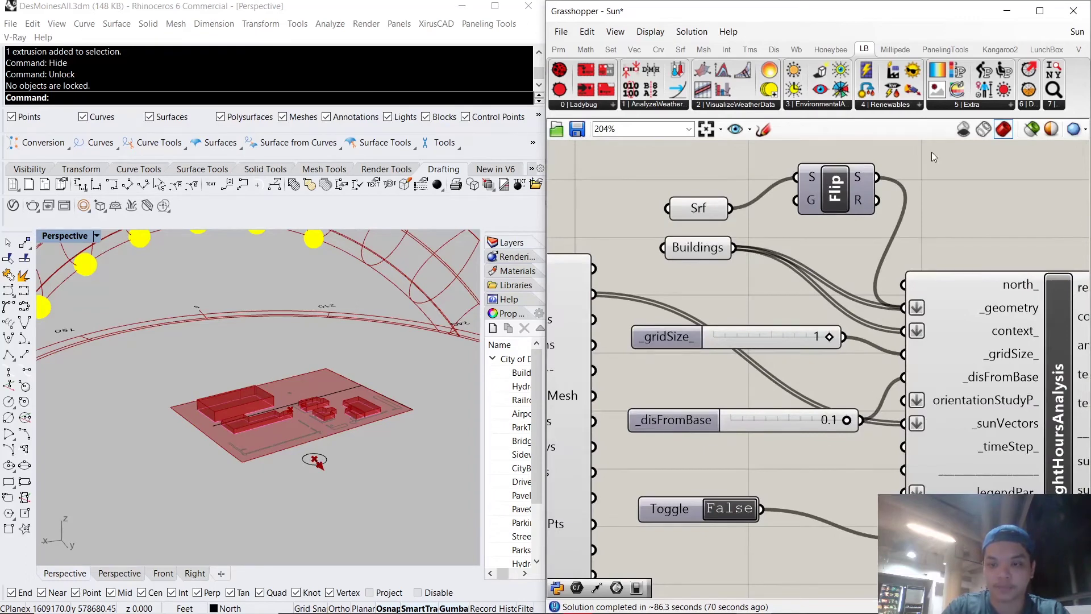
drag(914, 156, 956, 200)
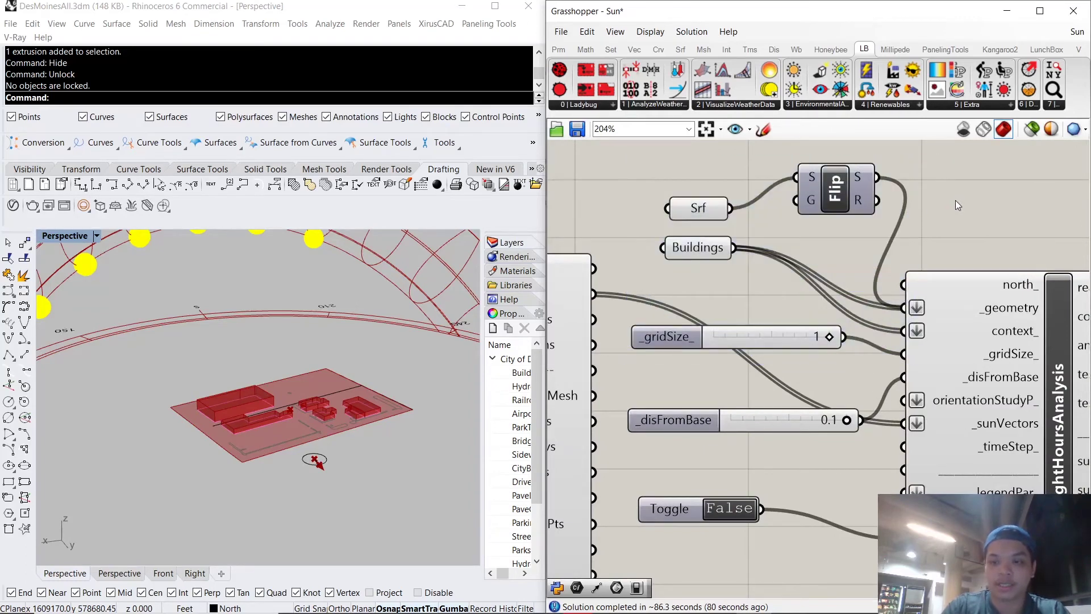
scroll(813, 352, down, 5)
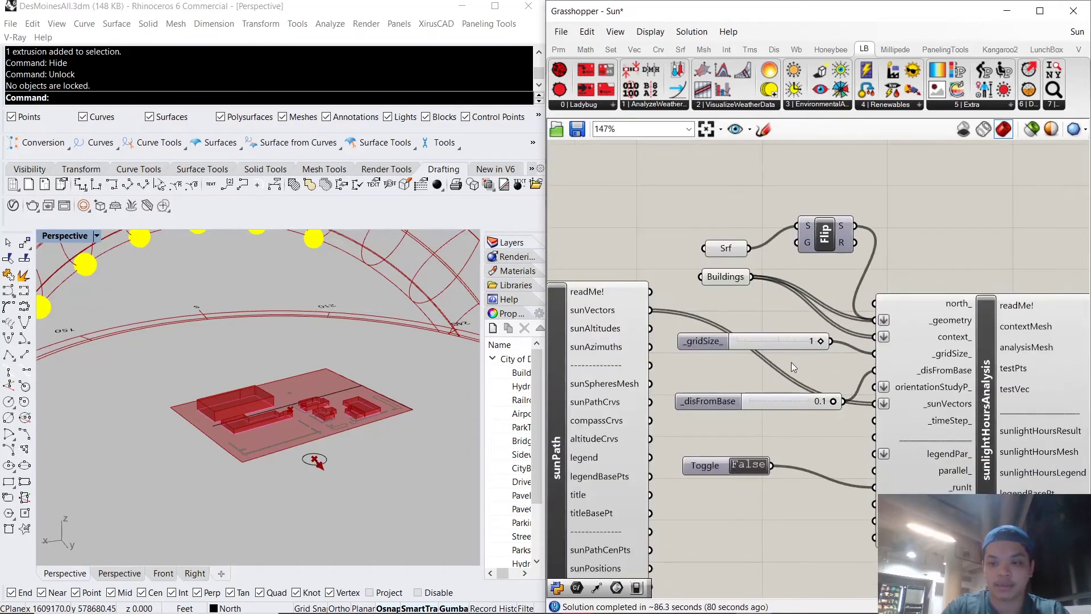
scroll(904, 327, up, 8)
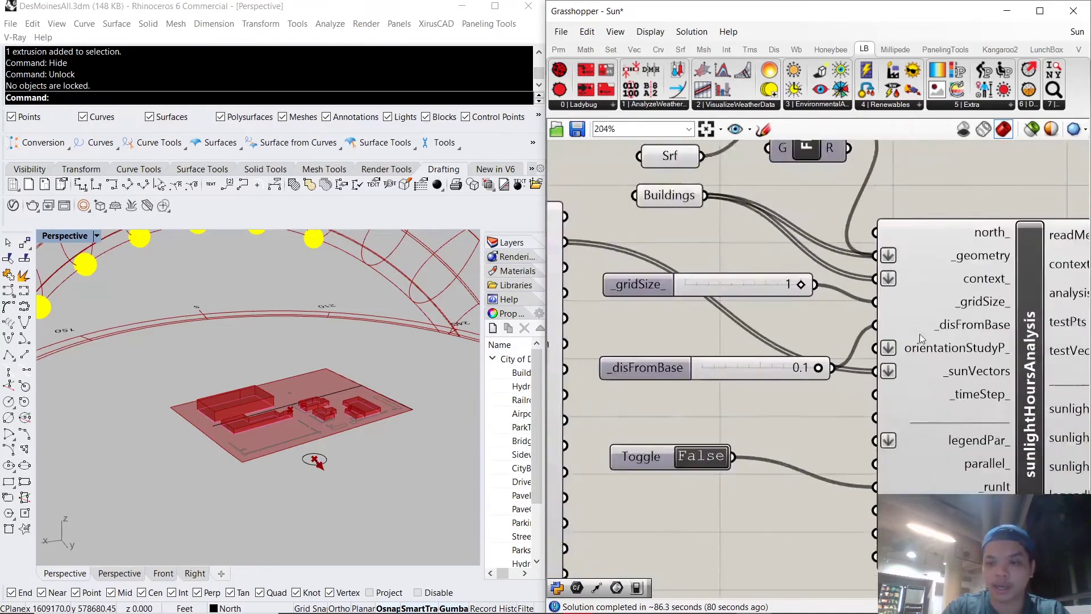
- Review the analysisPeriod component with its month, day and hour sliders, and the inputs and outputs of the sunlightHoursAnalysis component
scroll(937, 327, down, 5)
right_drag(718, 470, 988, 292)
scroll(847, 379, down, 1)
scroll(848, 380, up, 1)
scroll(831, 409, up, 3)
drag(962, 528, 623, 265)
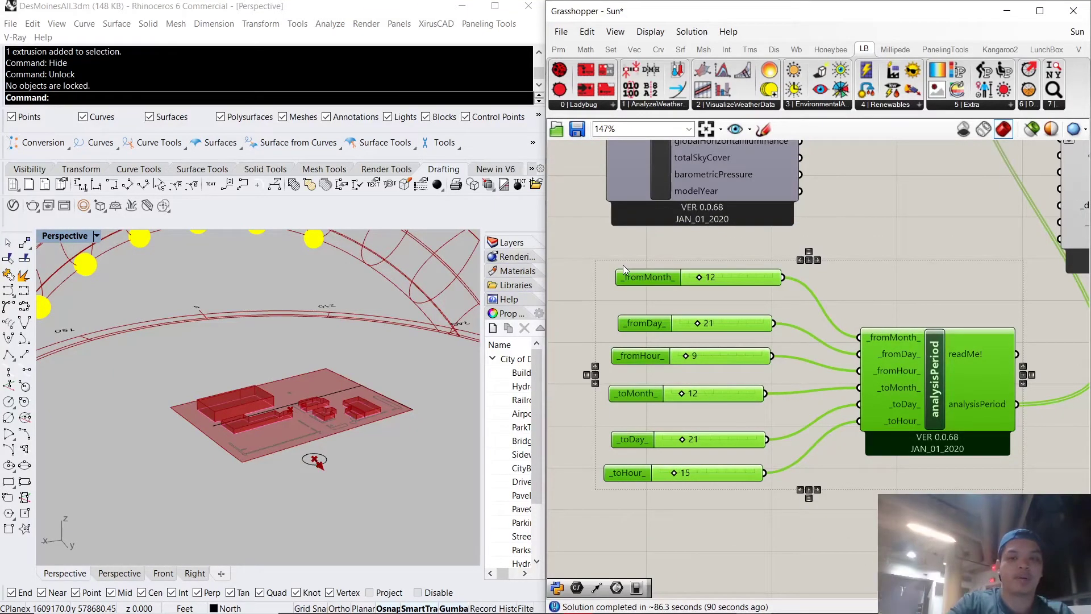
scroll(749, 281, down, 5)
right_drag(830, 304, 799, 311)
scroll(799, 312, down, 3)
right_drag(861, 284, 760, 352)
scroll(818, 373, up, 5)
right_drag(818, 370, 765, 313)
scroll(731, 348, up, 3)
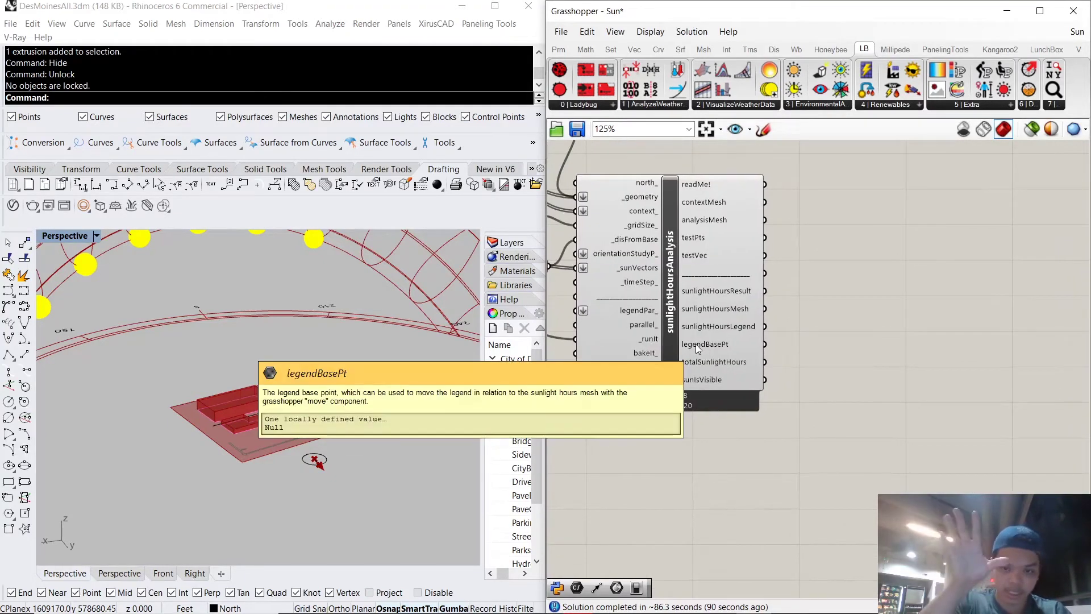
- Place a Ladybug Radiation Analysis component below the sunlightHoursAnalysis component and check what its _selectedSkyMtx input requires
click(809, 105)
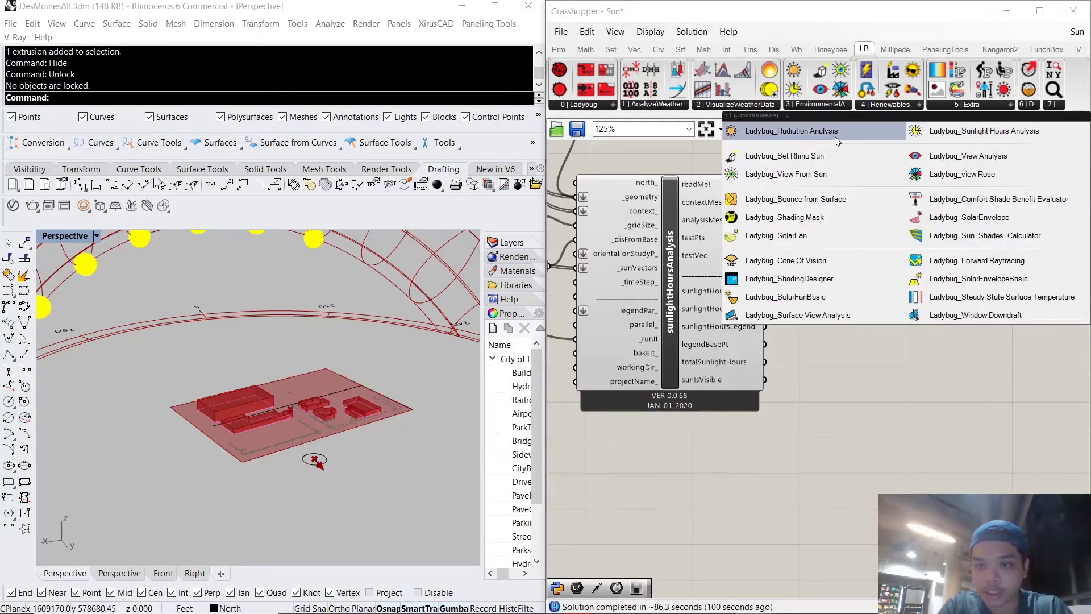
scroll(763, 400, down, 3)
scroll(763, 401, down, 2)
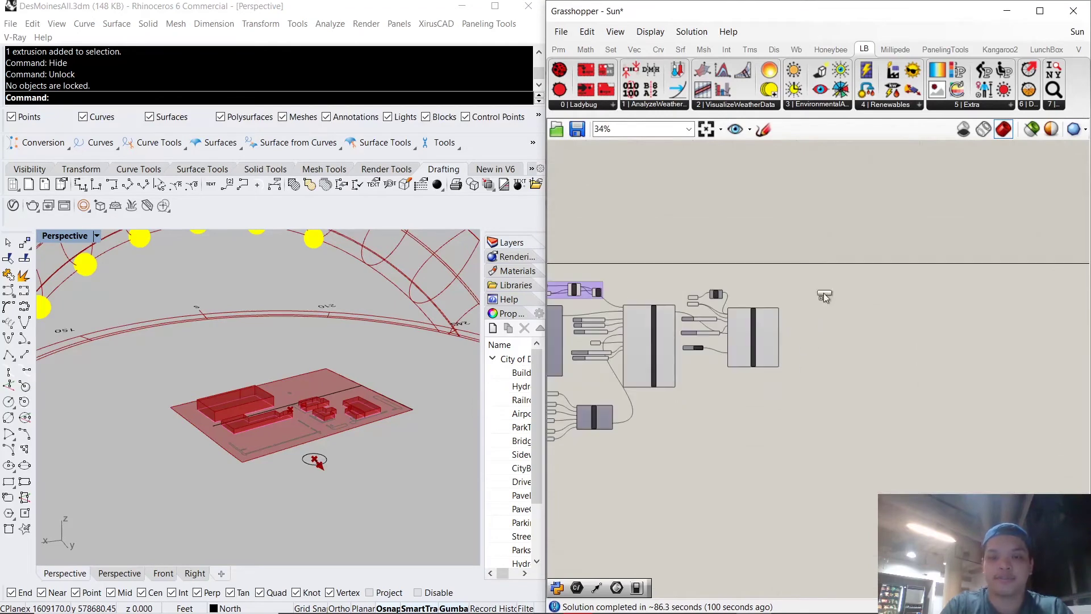
scroll(754, 426, up, 5)
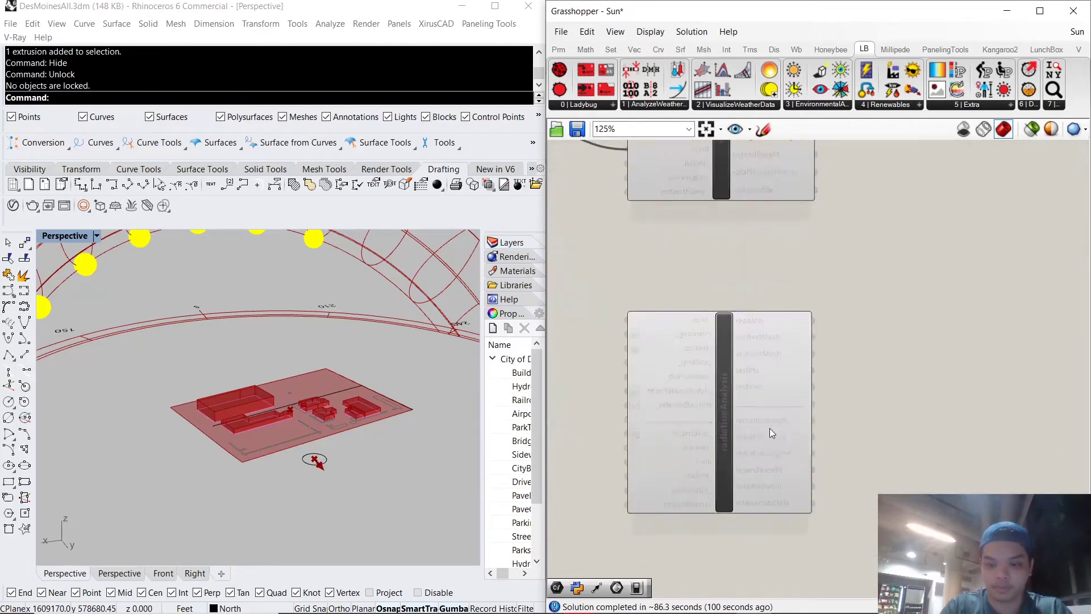
scroll(844, 369, up, 3)
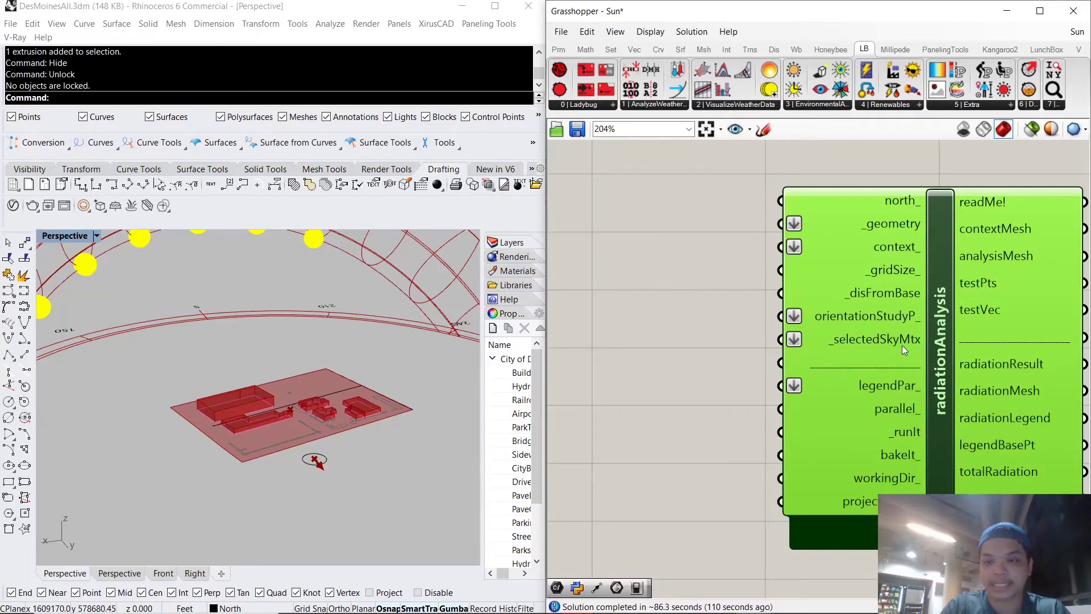
mouse_move(899, 343)
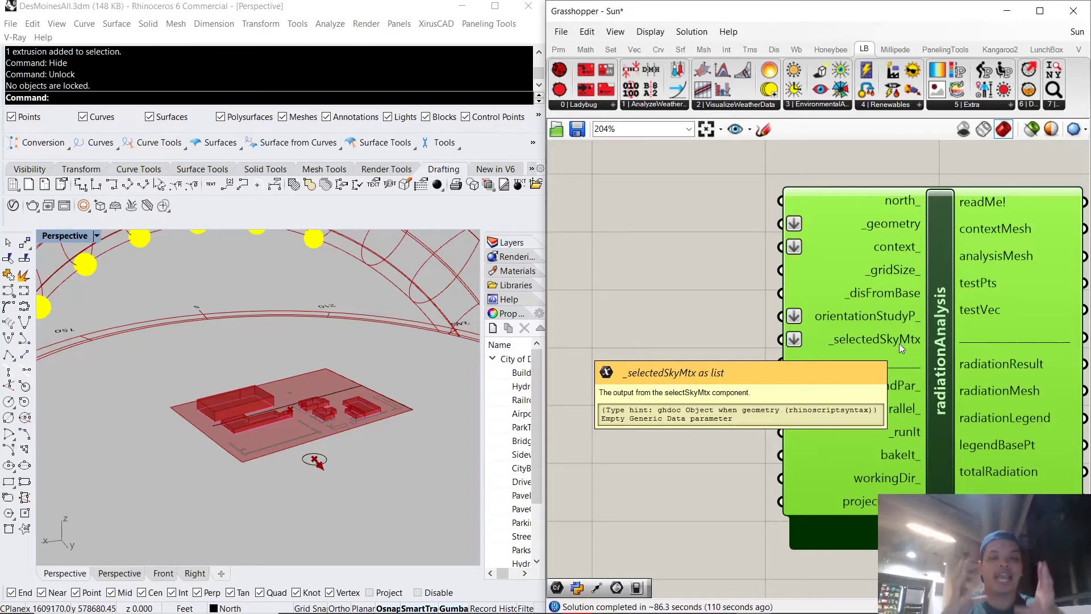
- Add a Ladybug_selectSkyMtx component in the empty canvas area beside the inputs of the radiationAnalysis component
scroll(827, 311, down, 3)
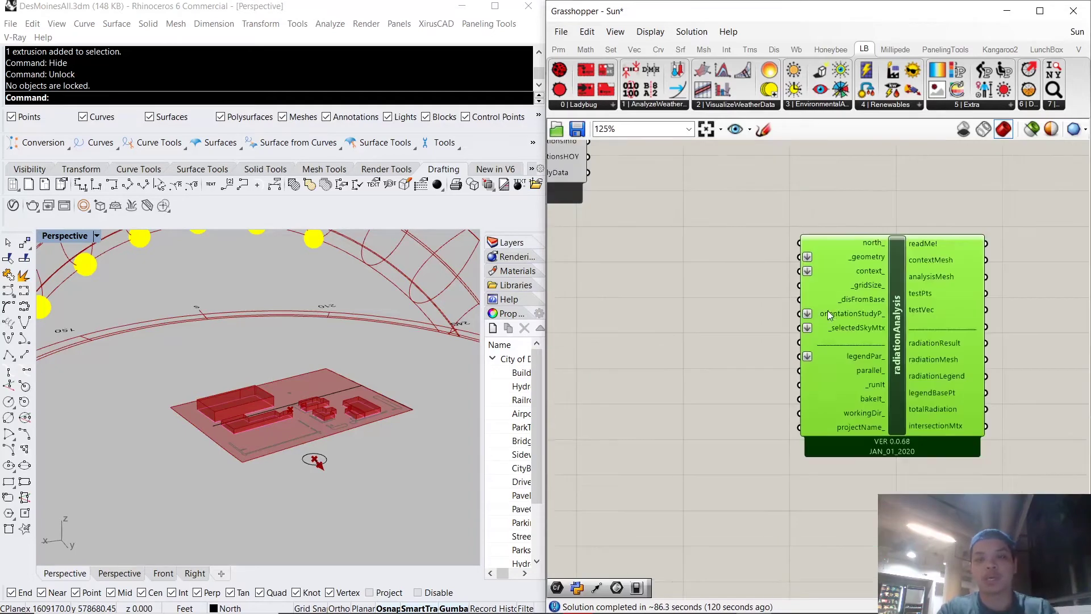
right_drag(696, 341, 782, 349)
scroll(744, 342, up, 2)
double_click(729, 342)
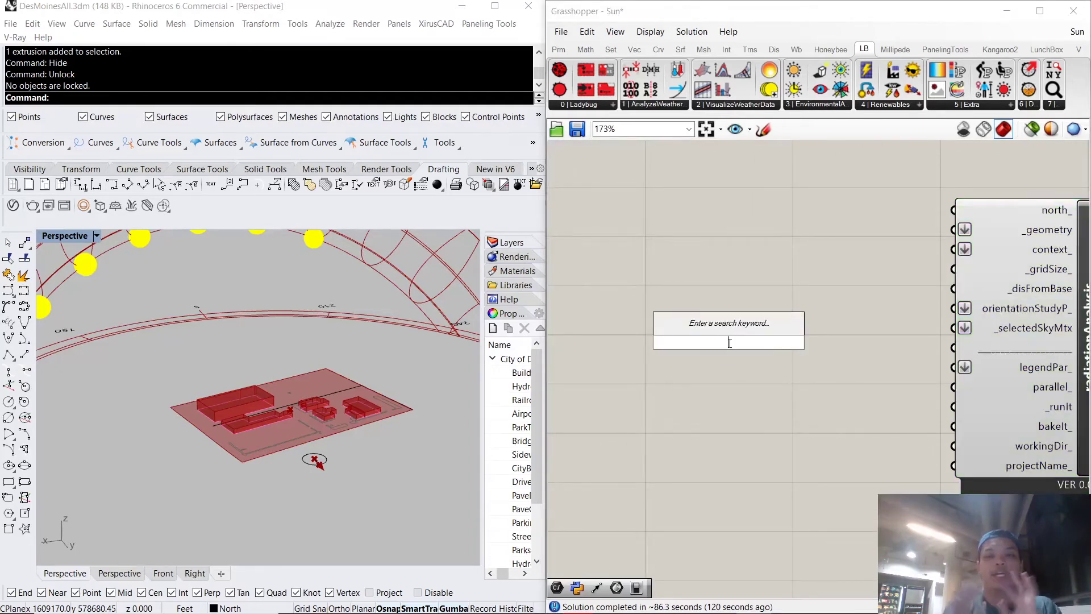
text(selecteed)
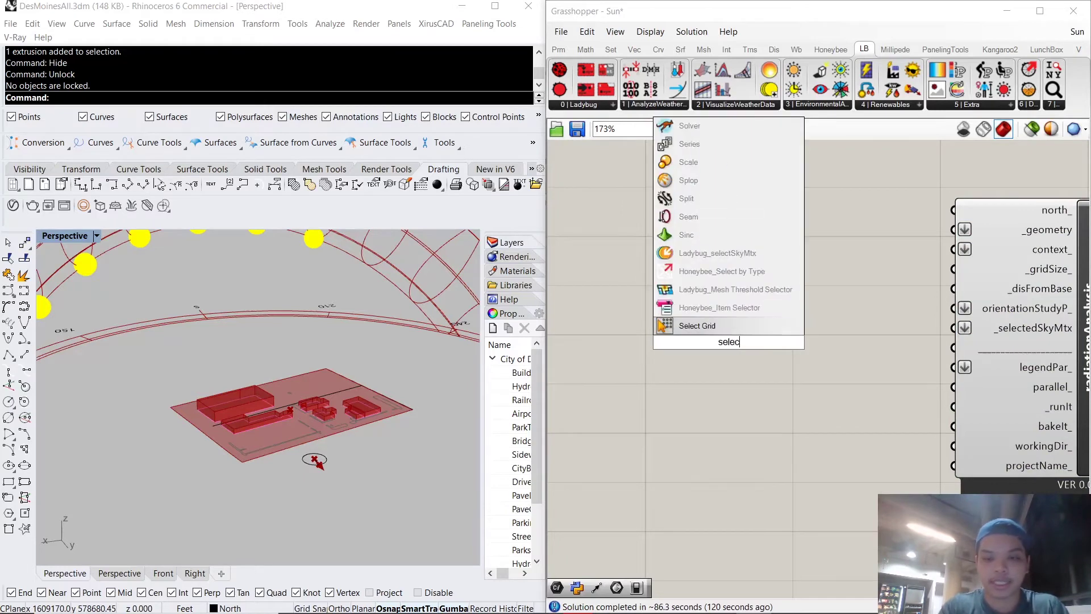
key(BackSpace)
key(BackSpace)
key(BackSpace)
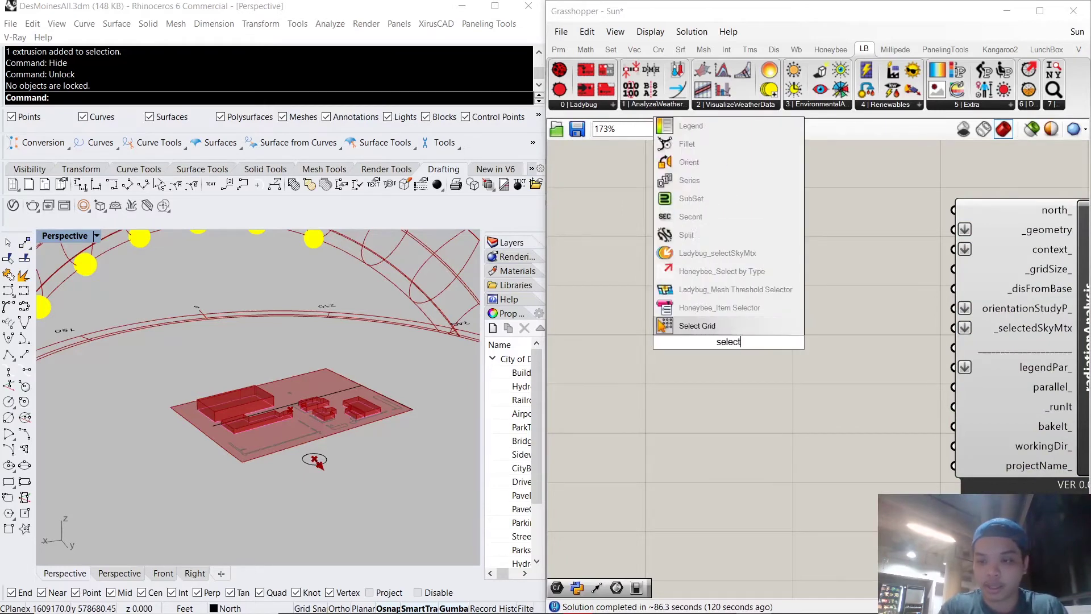
text(ed)
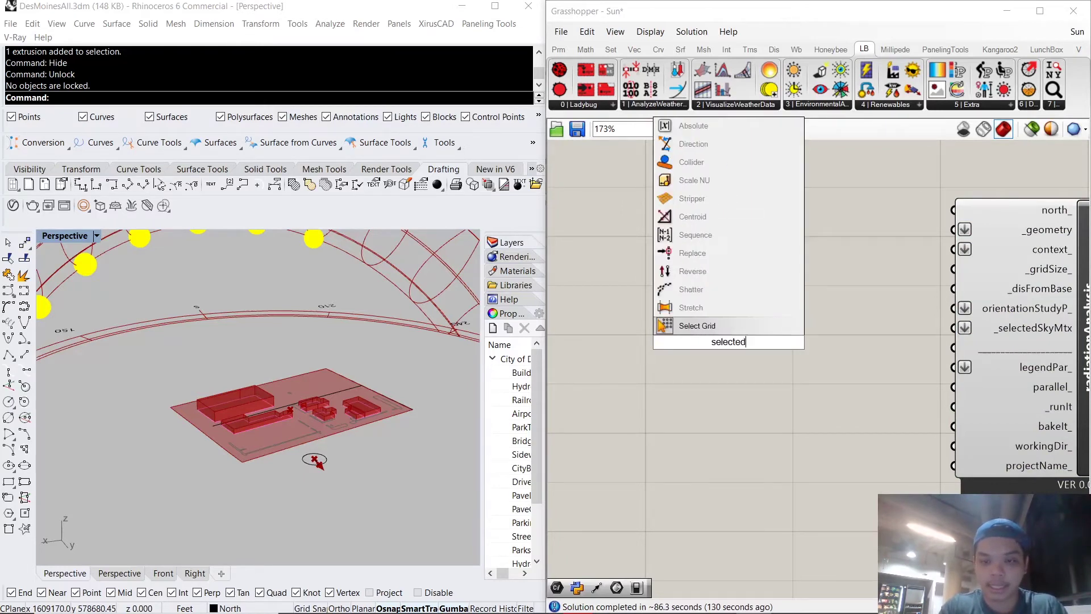
key(BackSpace)
key(BackSpace)
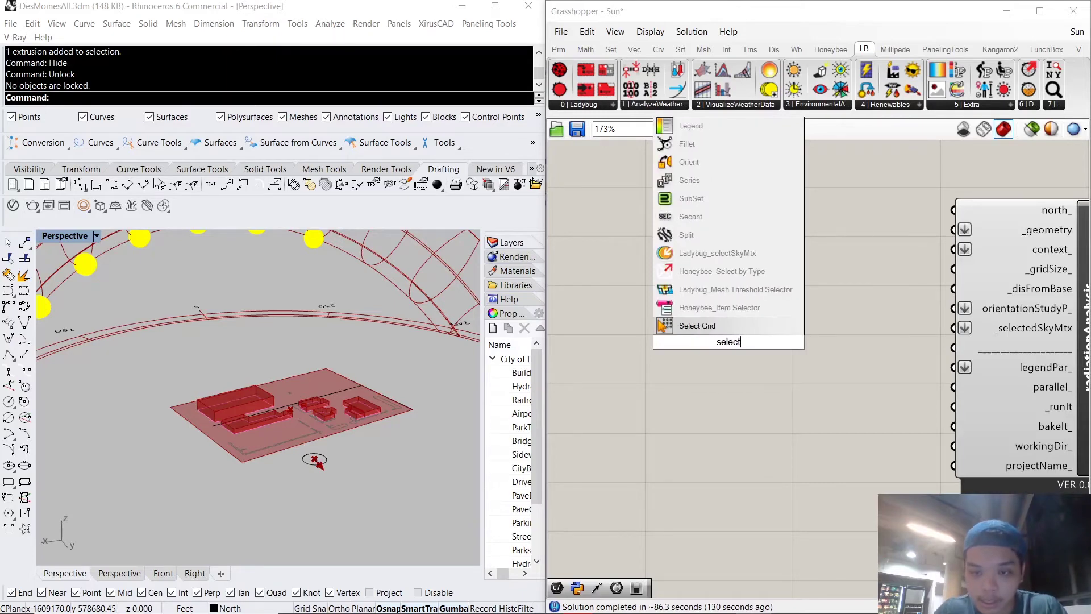
key(Up)
key(Up)
key(Up)
key(Up)
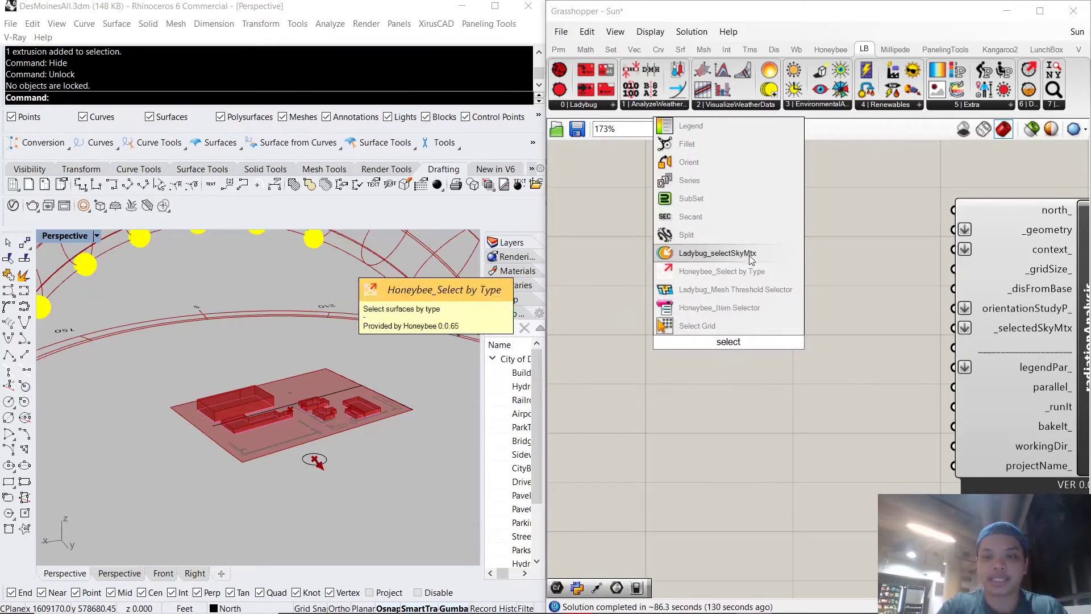
key(Return)
- Move the selectSkyMtx and radiationAnalysis components together down into free canvas space below the existing definition
scroll(748, 250, down, 2)
scroll(740, 295, down, 1)
right_drag(742, 309, 800, 342)
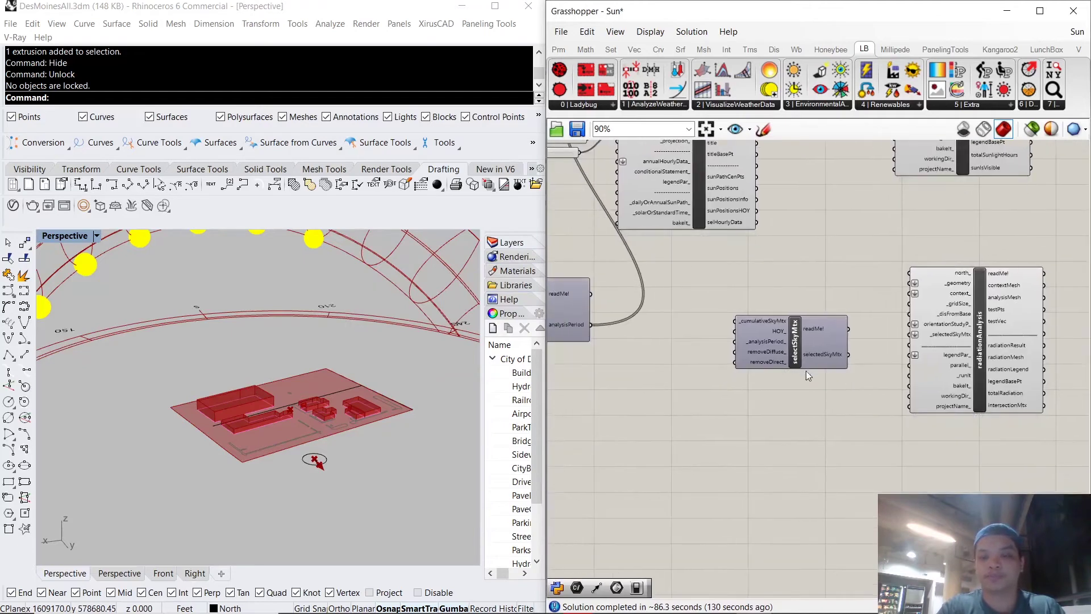
click(807, 356)
drag(993, 507, 709, 231)
right_drag(807, 306, 709, 265)
drag(712, 287, 727, 414)
right_drag(806, 394, 891, 334)
click(786, 318)
- Add a Ladybug_GenCumulativeSkyMtx component ahead of selectSkyMtx as the source for its _cumulativeSkyMtx input
scroll(771, 348, up, 2)
right_drag(771, 349, 780, 335)
scroll(790, 318, up, 4)
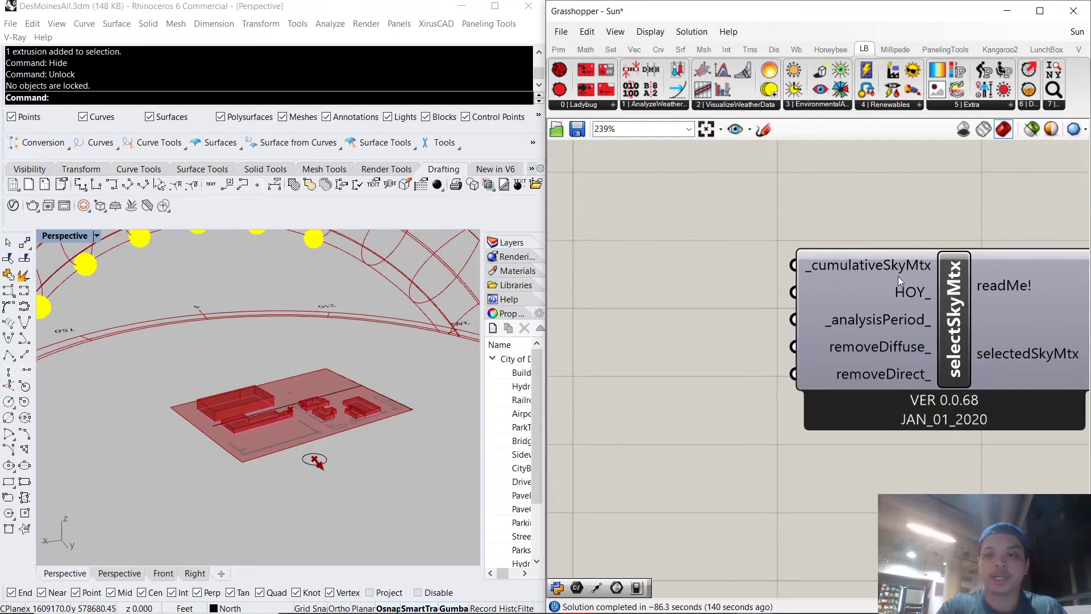
scroll(909, 279, down, 4)
double_click(780, 295)
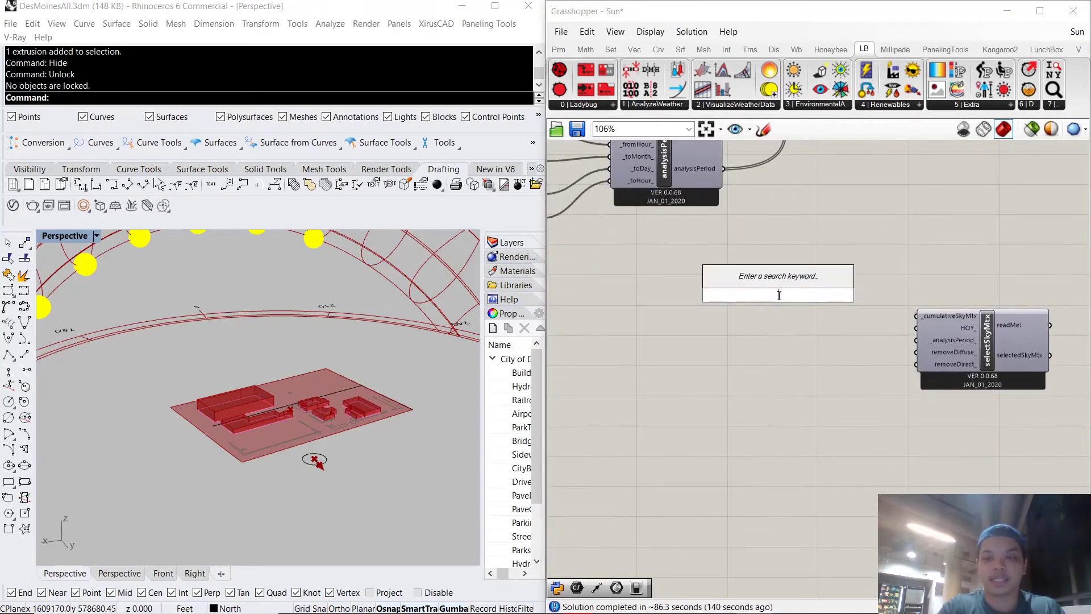
text(cum)
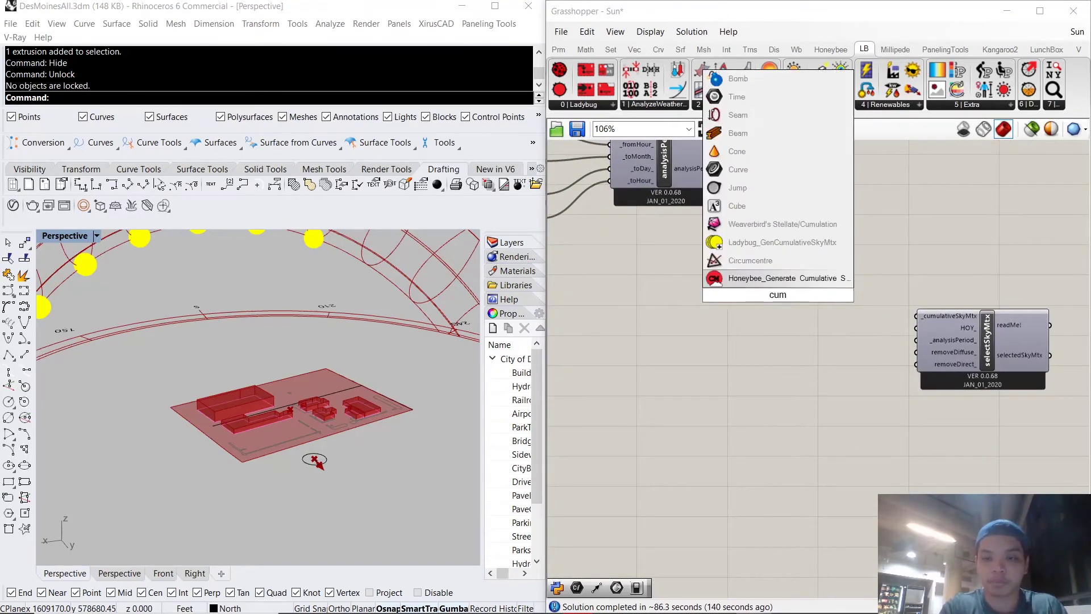
click(803, 249)
scroll(733, 330, up, 3)
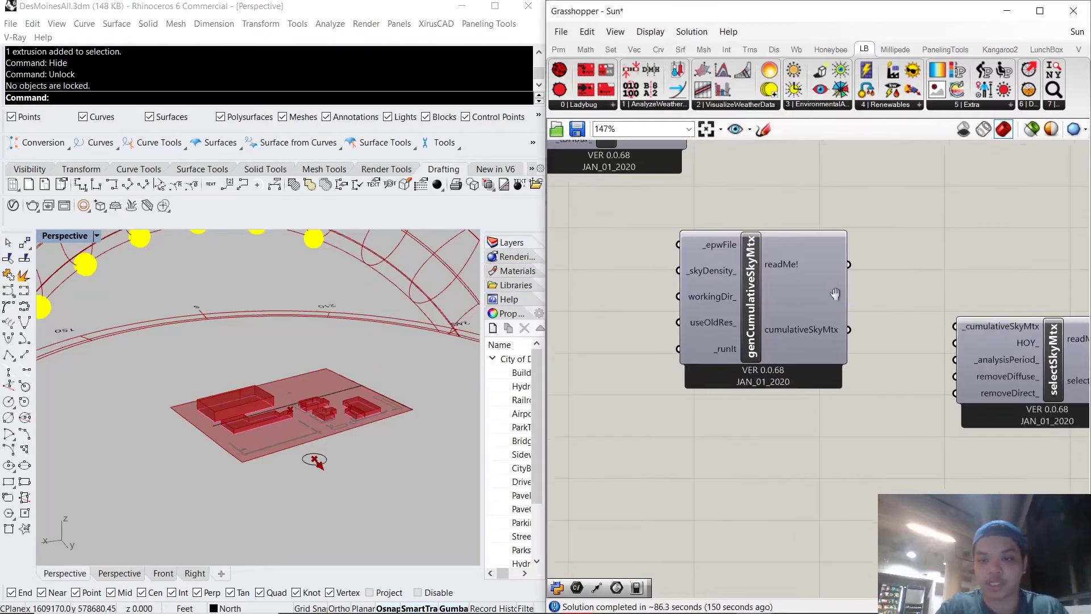
right_drag(825, 330, 873, 282)
click(837, 357)
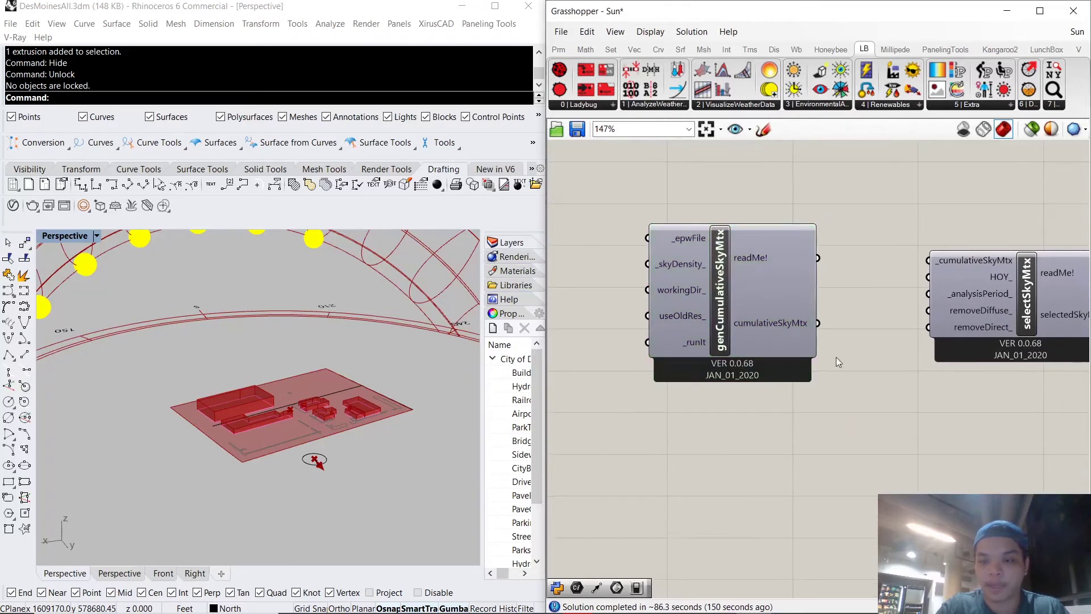
- Connect the existing weather file source to the _epwFile input of the genCumulativeSkyMtx component
right_drag(710, 358, 967, 402)
scroll(946, 347, up, 3)
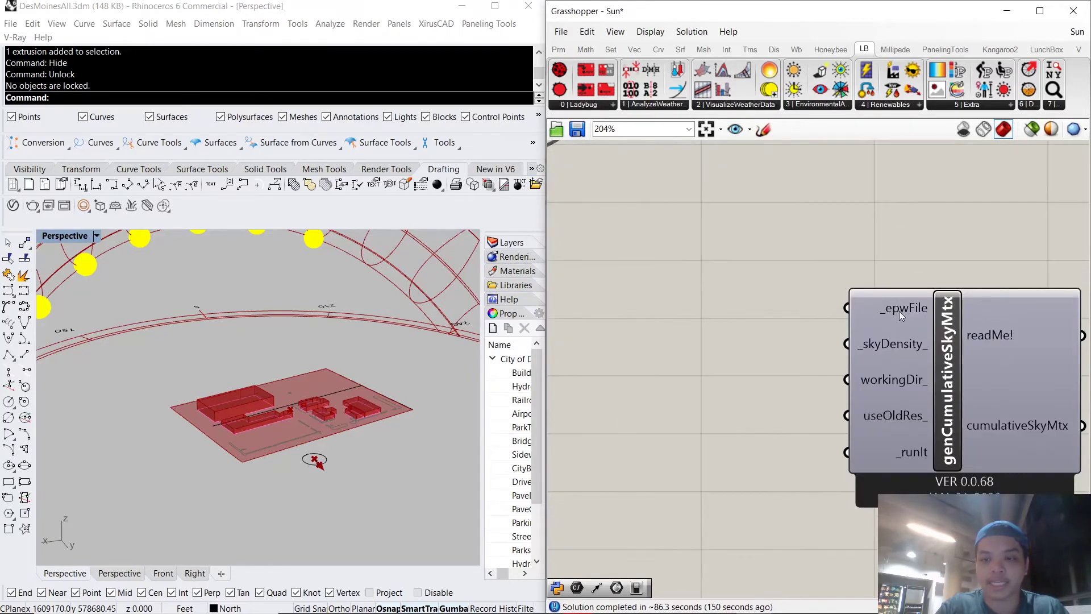
mouse_move(913, 312)
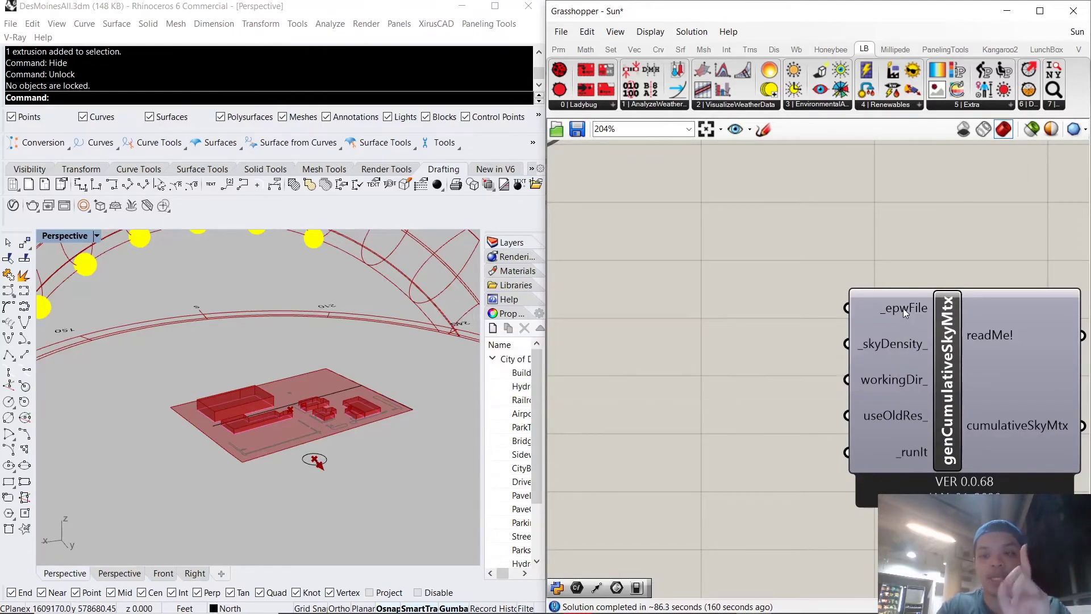
scroll(903, 308, down, 5)
scroll(725, 290, up, 2)
scroll(659, 222, up, 2)
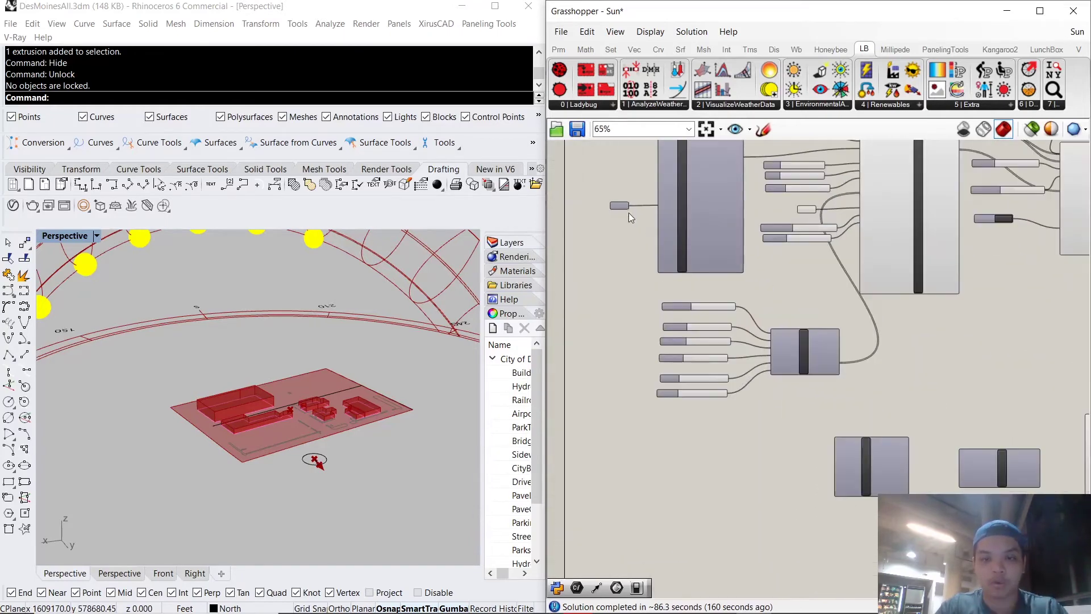
drag(629, 206, 874, 459)
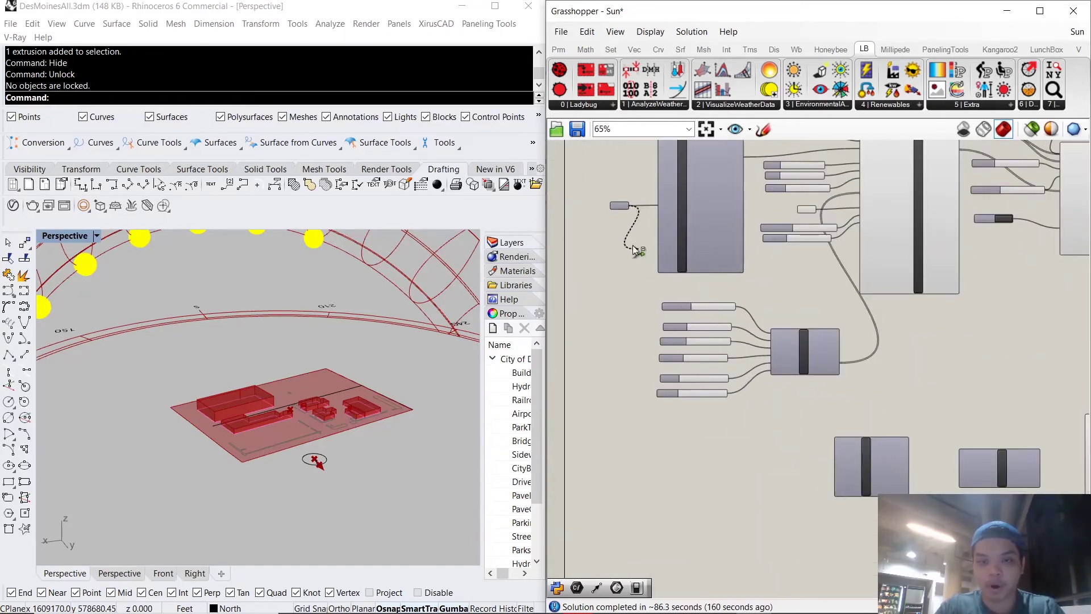
scroll(847, 452, up, 4)
drag(623, 206, 815, 430)
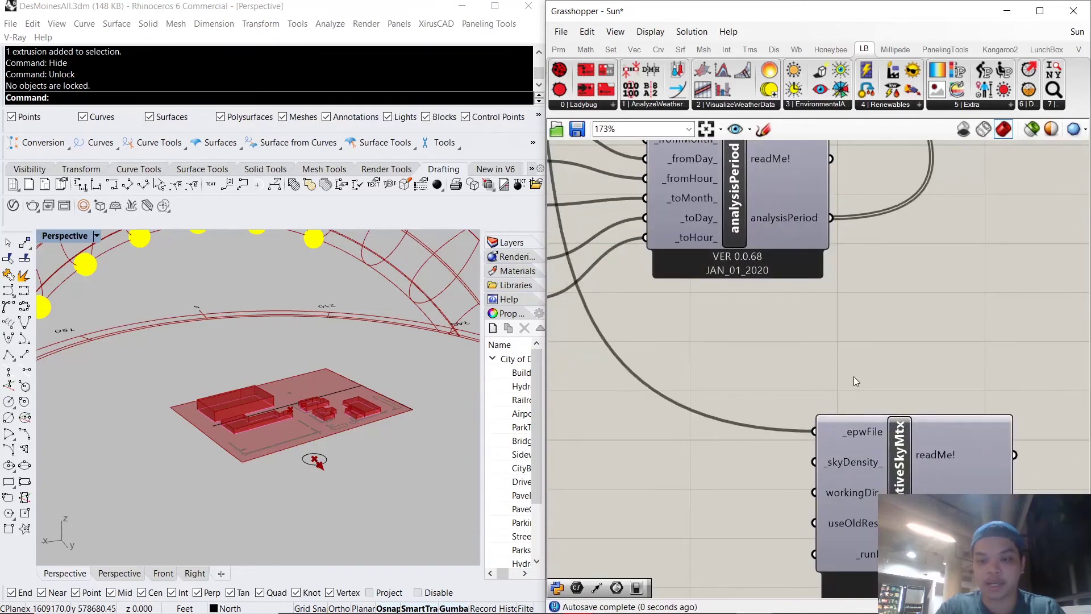
- Add a Boolean Toggle set to False and connect it to the _runIt input of the genCumulativeSkyMtx component
scroll(854, 377, down, 2)
right_drag(862, 500, 879, 441)
scroll(886, 414, up, 3)
scroll(879, 440, up, 2)
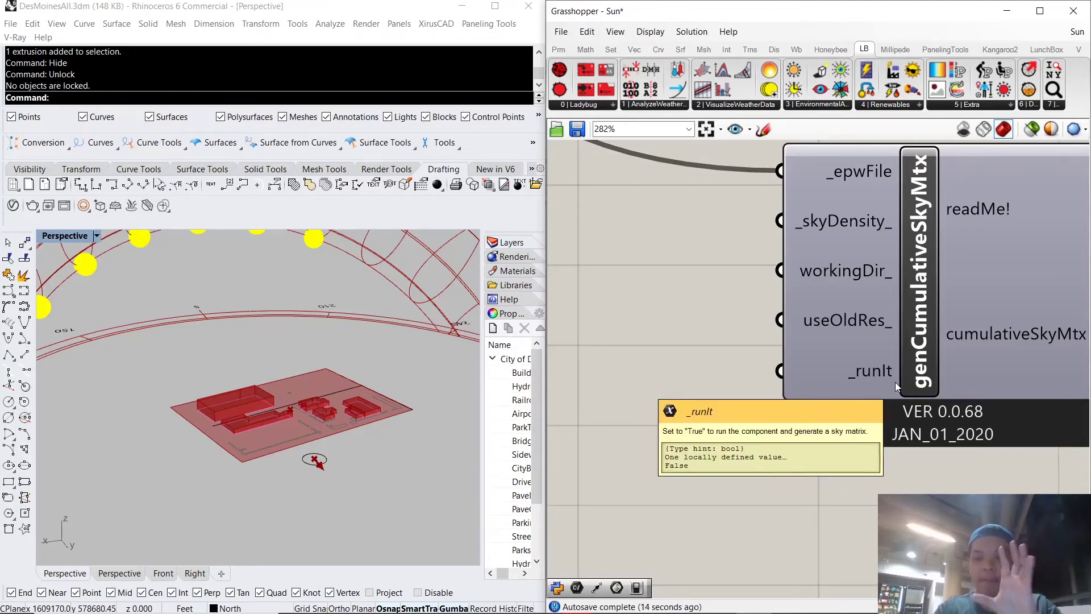
scroll(848, 376, down, 2)
double_click(752, 374)
text(boo)
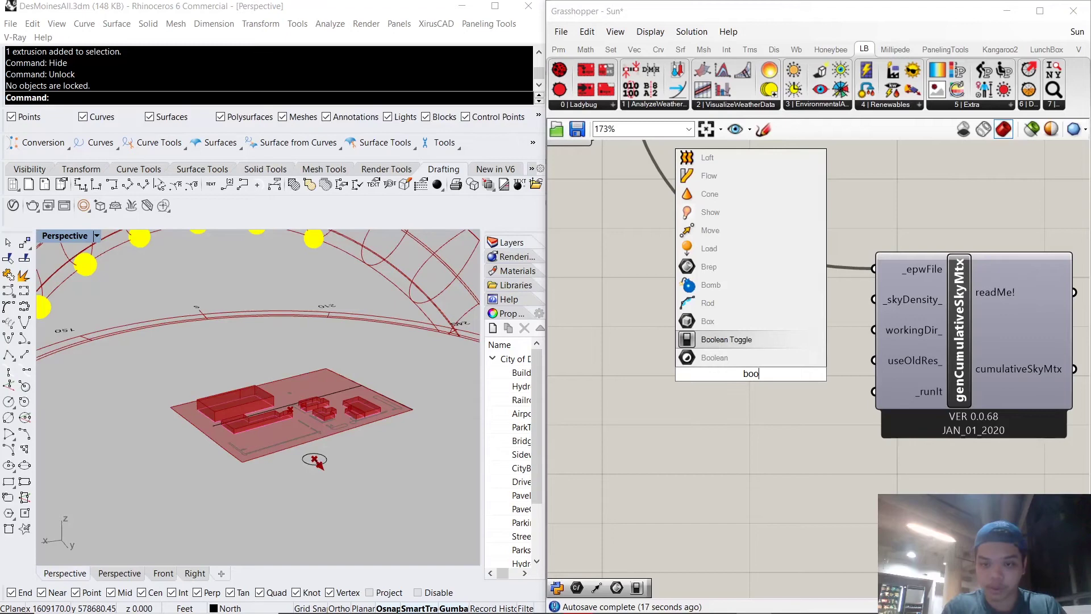
key(Return)
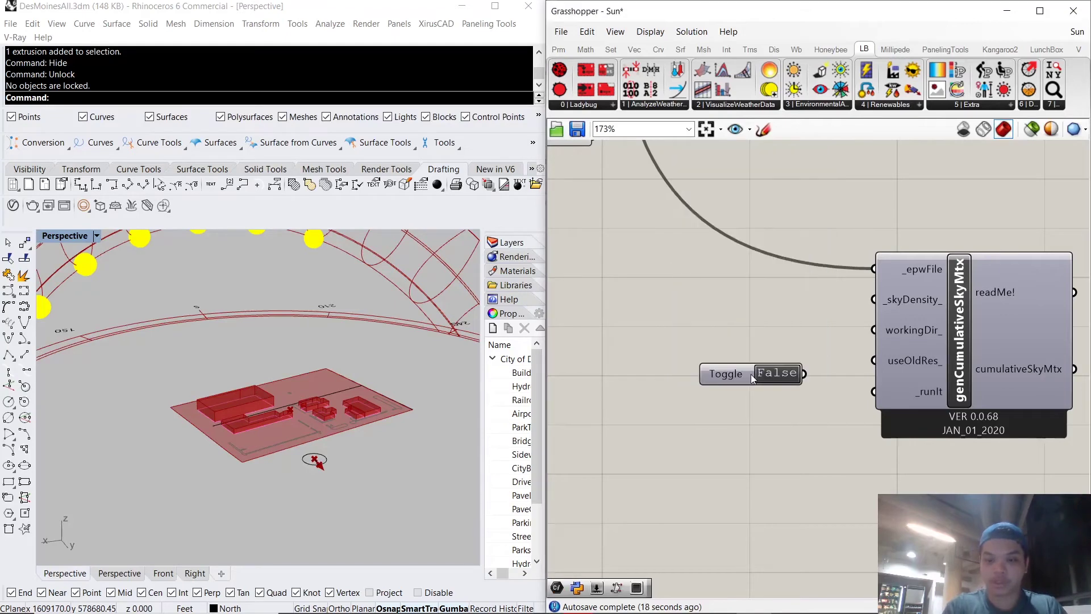
scroll(752, 374, up, 2)
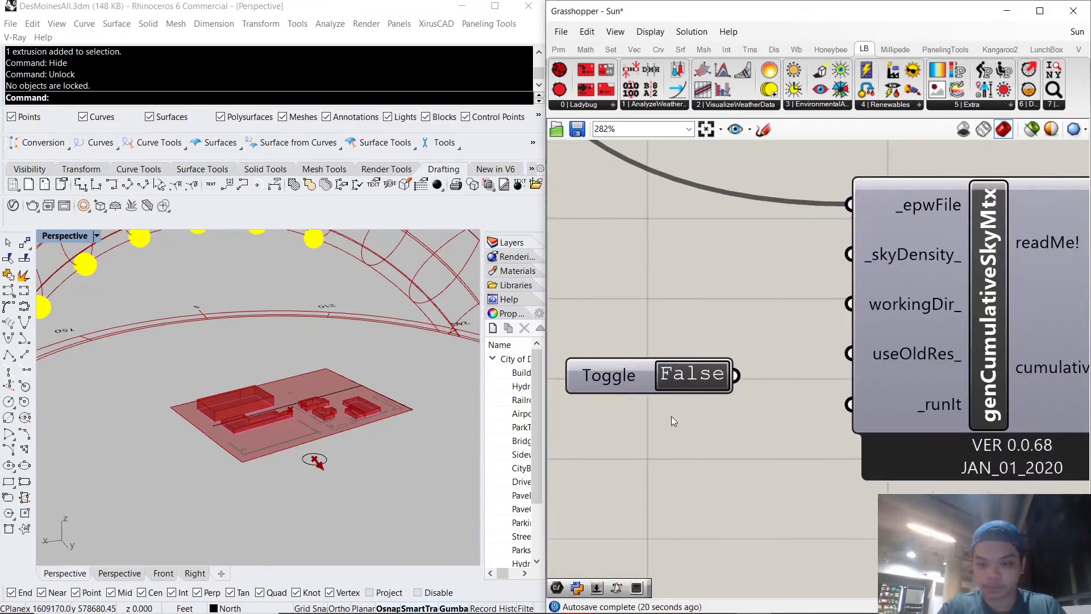
drag(611, 376, 602, 411)
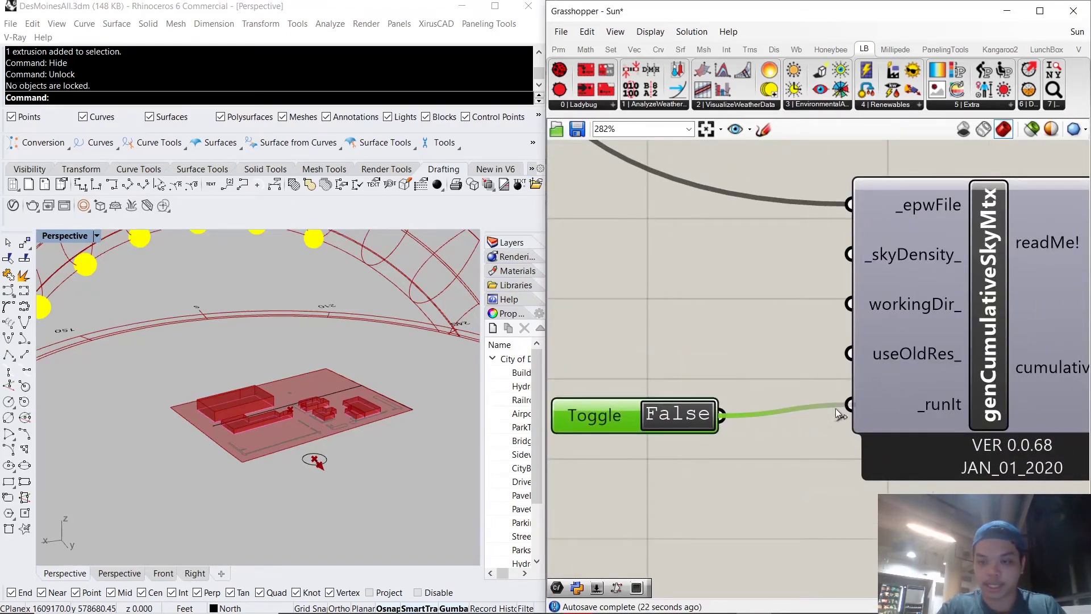
click(803, 463)
- Examine the radiation analysis mesh of the site together with its kWh/m2 legend and title
scroll(803, 463, down, 5)
right_drag(802, 464, 796, 403)
scroll(761, 391, up, 4)
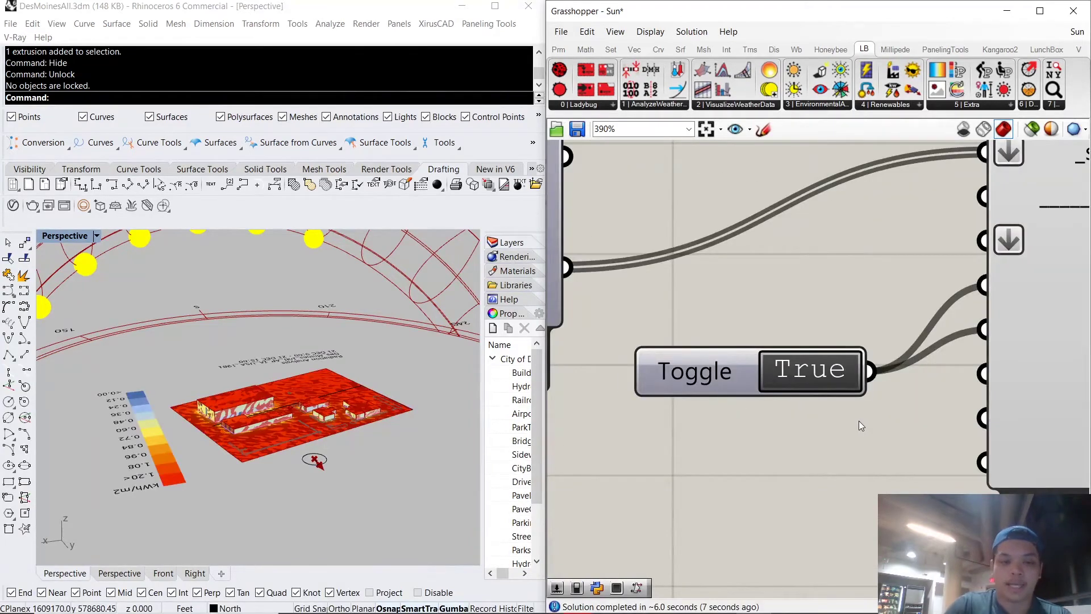
right_drag(263, 392, 352, 411)
scroll(367, 405, up, 5)
scroll(257, 381, up, 5)
scroll(195, 433, down, 10)
scroll(341, 416, down, 6)
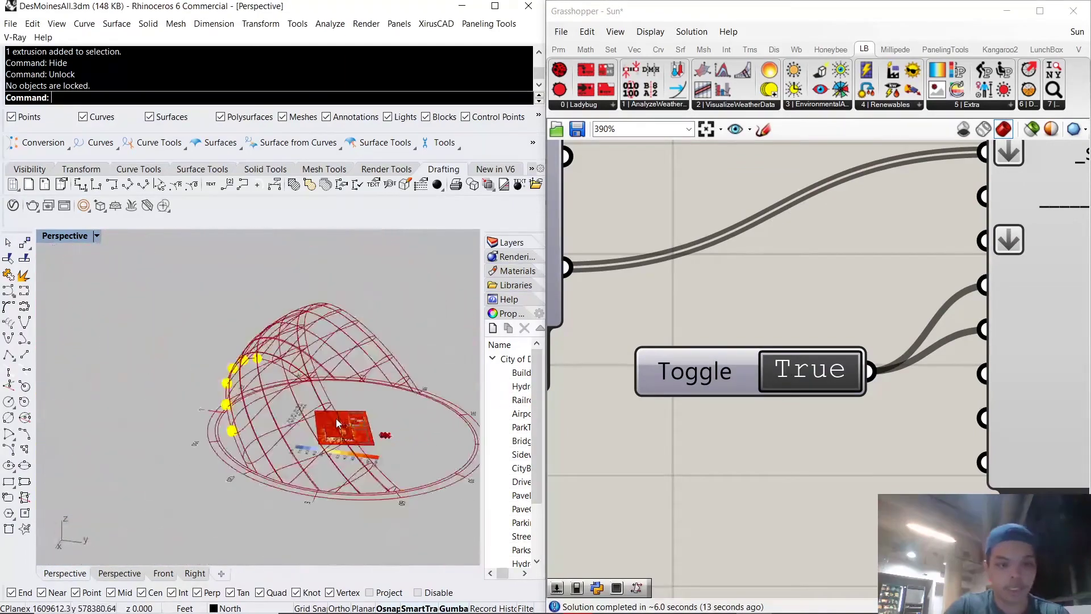
shift+right_drag(331, 449, 392, 425)
scroll(343, 381, up, 10)
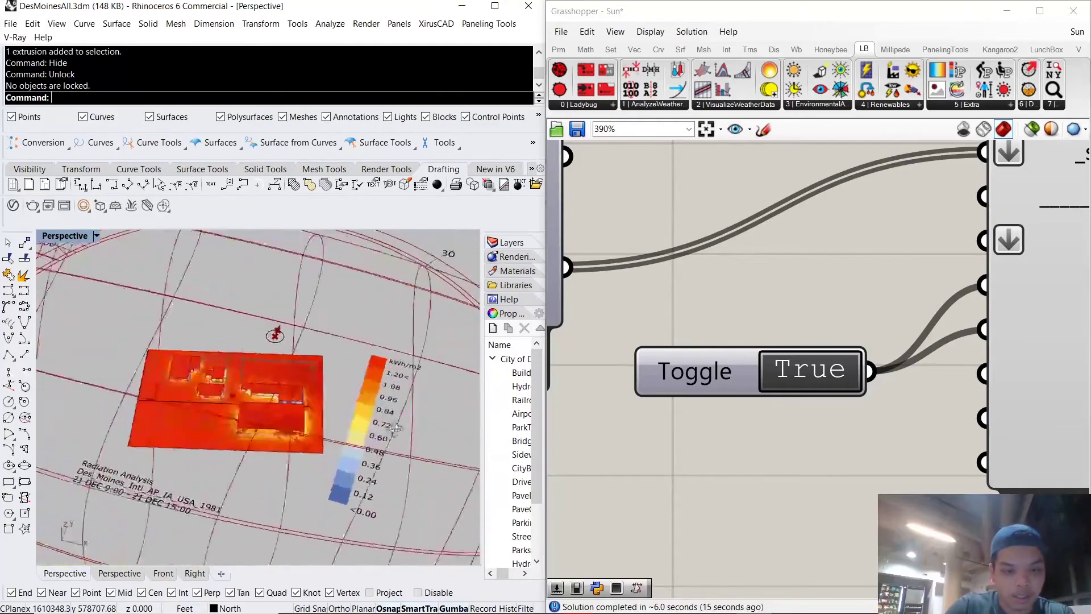
- Inspect the radiation colours on the building facades, roofs and surrounding ground up close from several angles
scroll(386, 379, up, 5)
scroll(387, 379, down, 4)
shift+right_drag(306, 427, 338, 397)
right_drag(338, 397, 280, 389)
scroll(142, 475, up, 2)
scroll(251, 476, down, 5)
scroll(332, 421, up, 7)
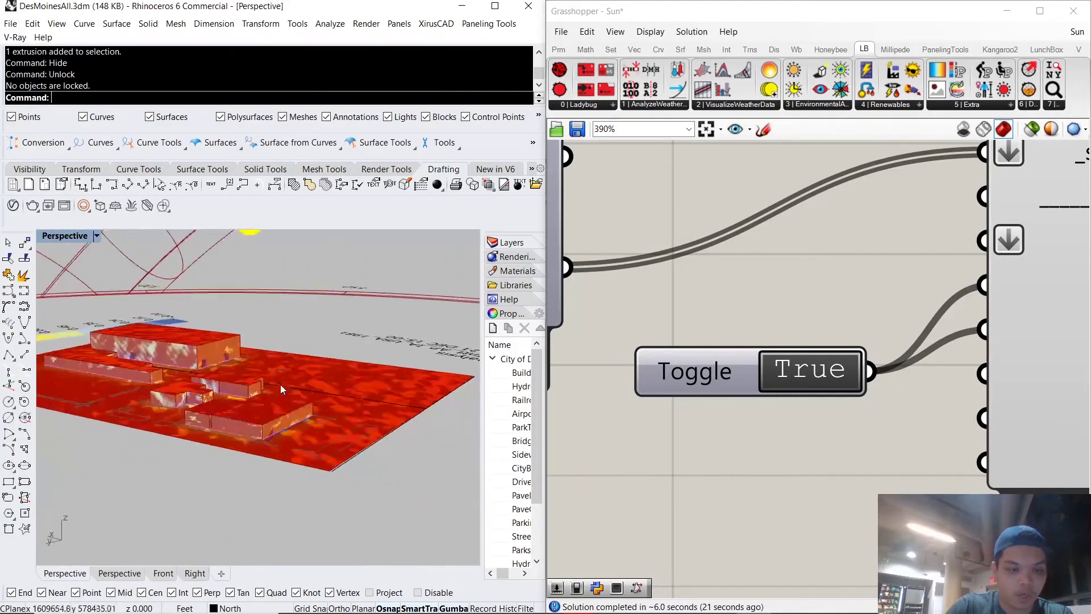
right_drag(302, 340, 303, 366)
scroll(763, 383, down, 3)
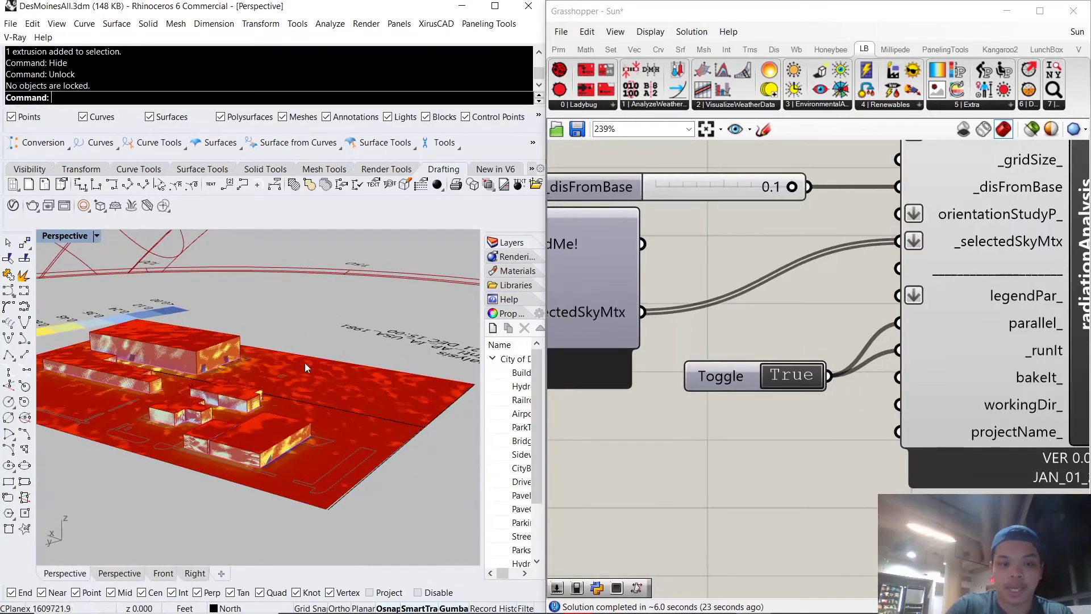
- Turn off the preview of the Srf, Buildings and Flip components that feed the radiationAnalysis component
scroll(824, 267, down, 8)
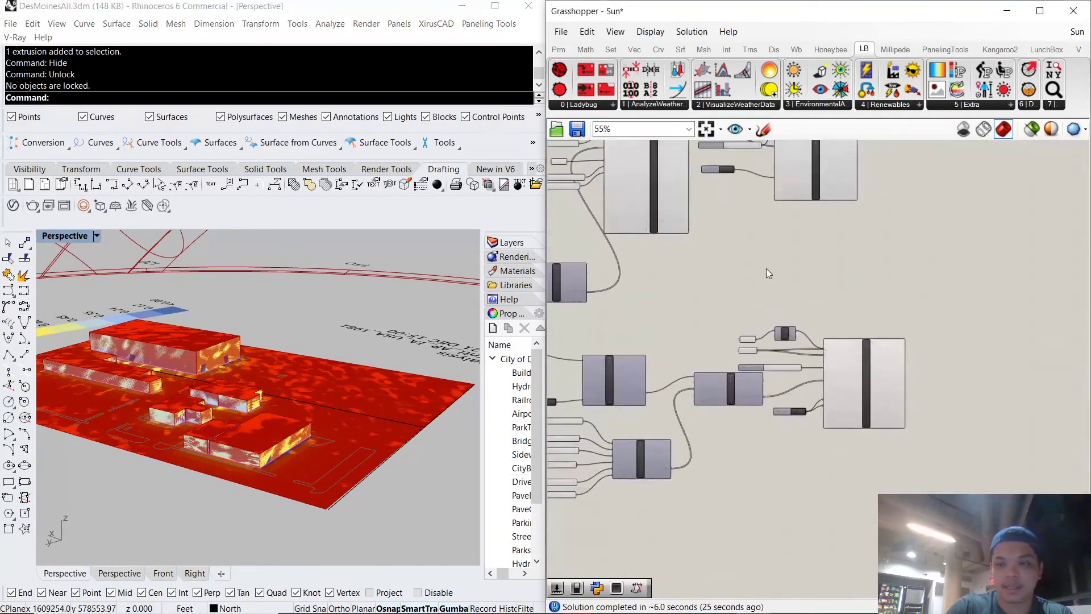
scroll(769, 276, up, 8)
scroll(841, 301, up, 1)
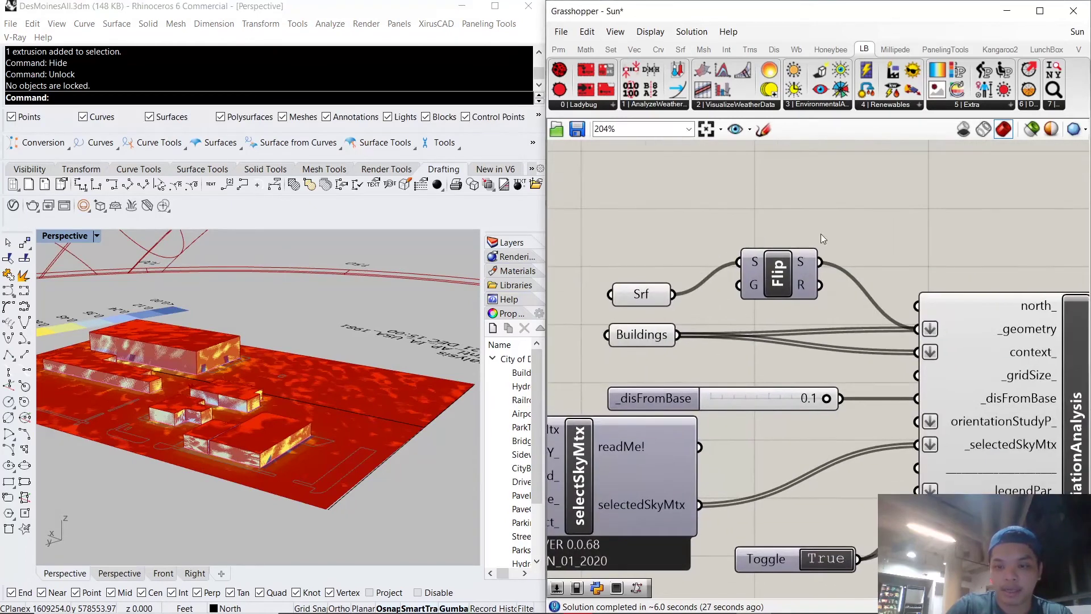
drag(830, 218, 596, 353)
middle_click(658, 323)
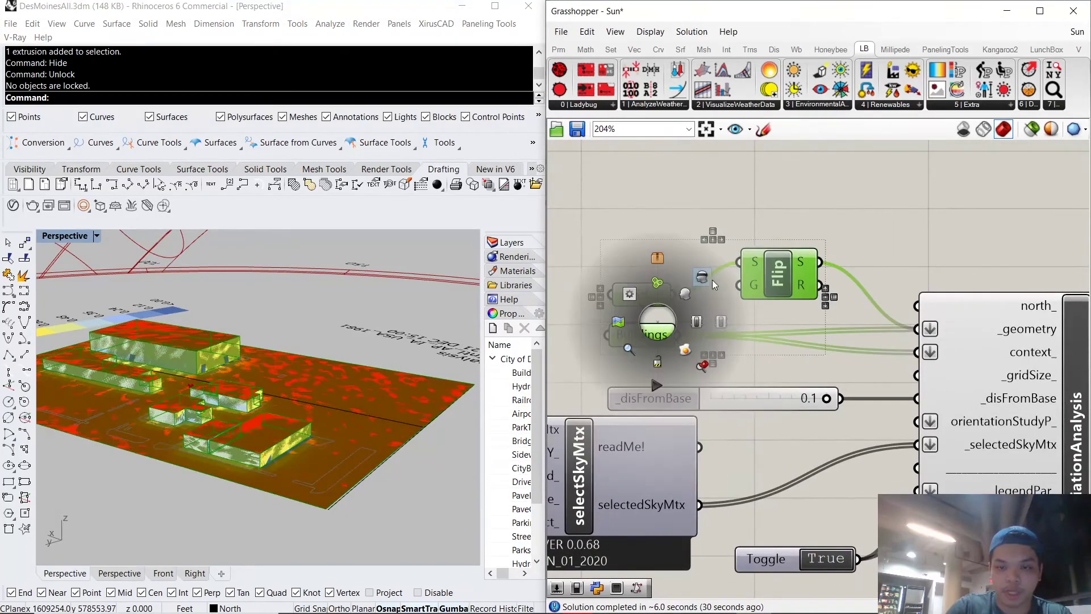
click(700, 277)
click(678, 220)
- Turn off the preview of the Srf, Buildings and Flip components that feed the sunlightHoursAnalysis component
scroll(732, 325, down, 3)
right_drag(734, 301, 741, 471)
scroll(741, 472, down, 4)
scroll(726, 254, up, 4)
right_drag(726, 254, 718, 318)
scroll(719, 318, up, 1)
drag(718, 291, 607, 393)
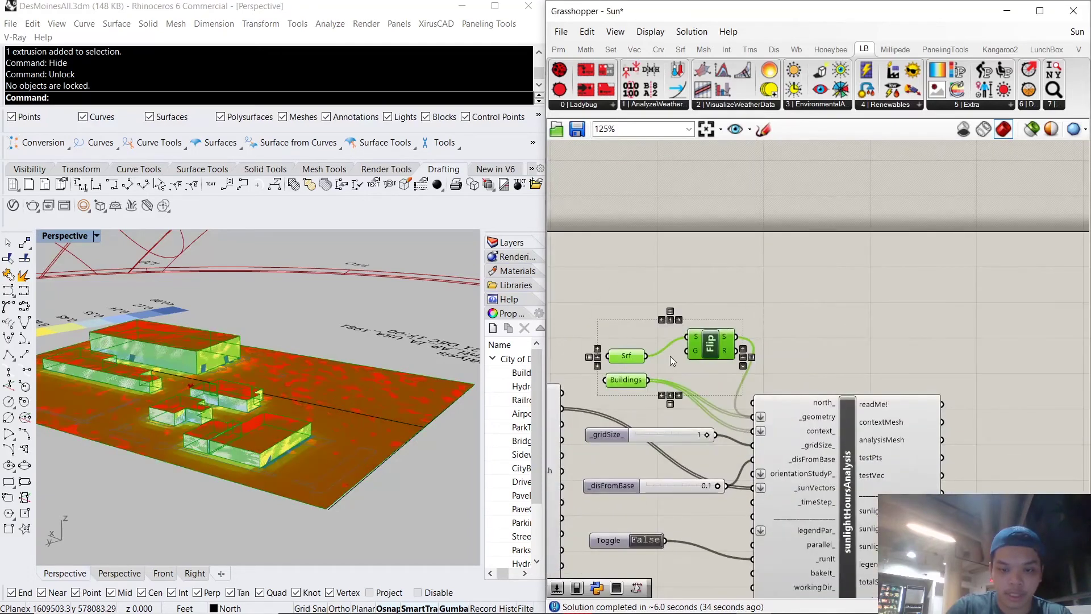
middle_click(670, 356)
click(698, 328)
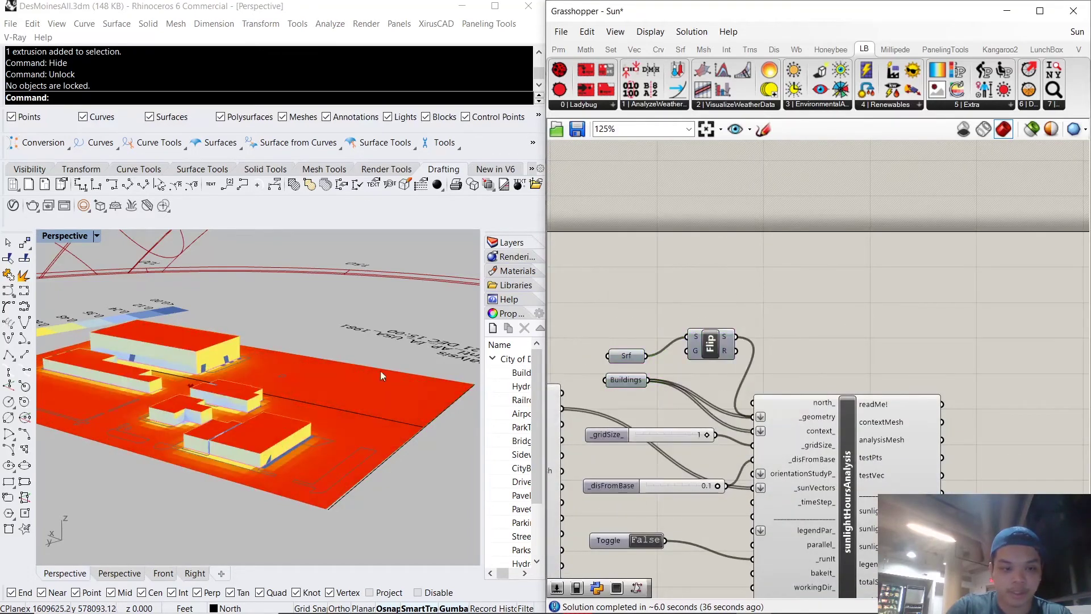
- Examine the radiation colours on the buildings and ground from different angles and distances with the source geometry preview hidden
right_drag(381, 371, 261, 370)
scroll(309, 363, up, 4)
scroll(351, 459, down, 9)
scroll(384, 449, up, 6)
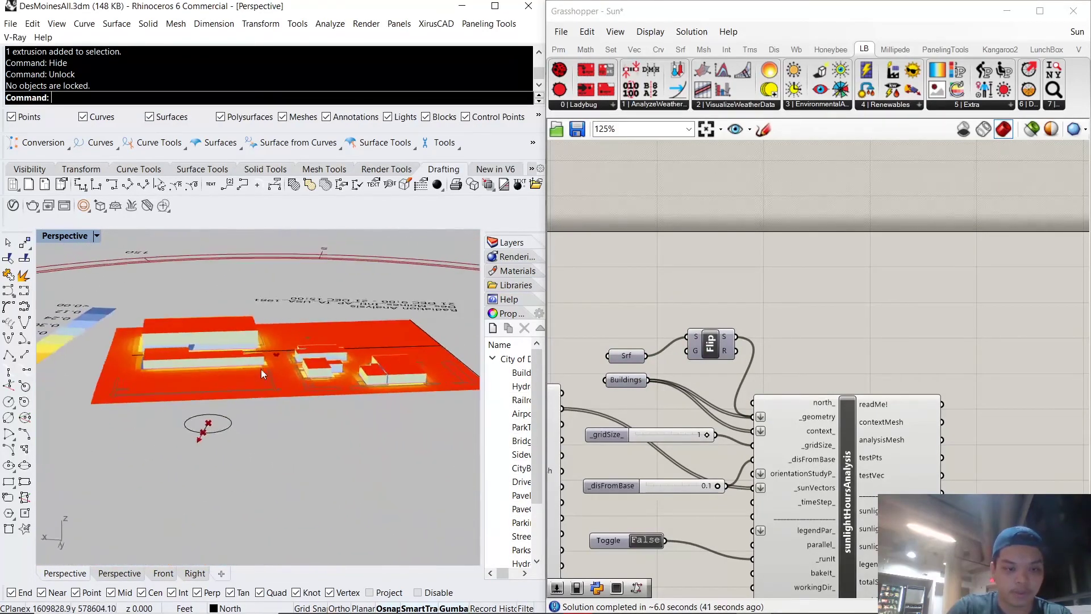
scroll(292, 431, up, 5)
scroll(292, 431, down, 5)
right_drag(292, 431, 337, 439)
- Save the Sun Grasshopper definition
click(830, 341)
scroll(836, 358, down, 6)
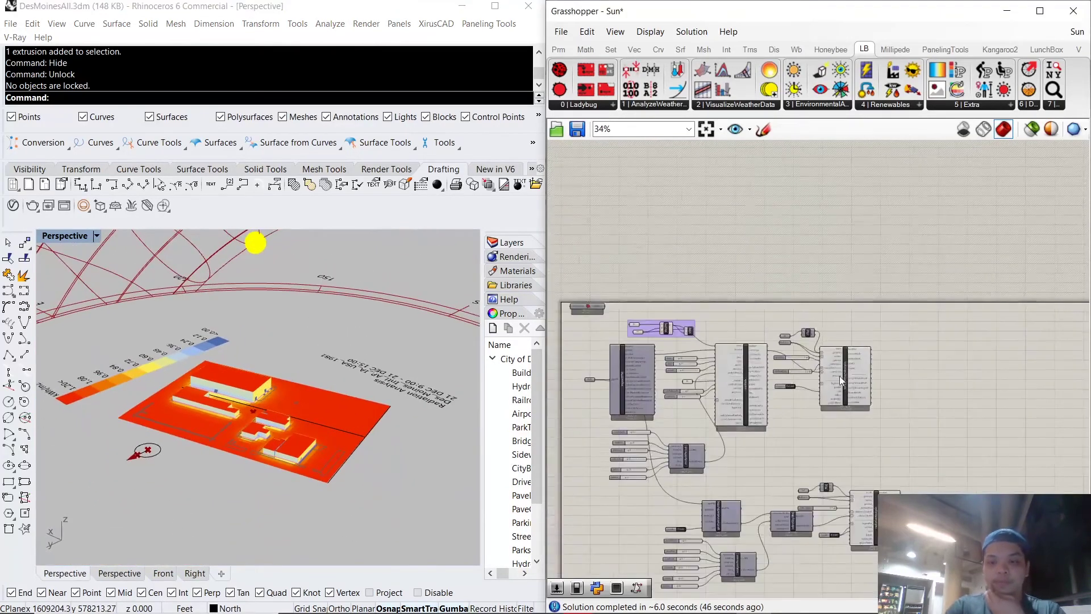
scroll(804, 322, up, 2)
right_drag(803, 322, 792, 404)
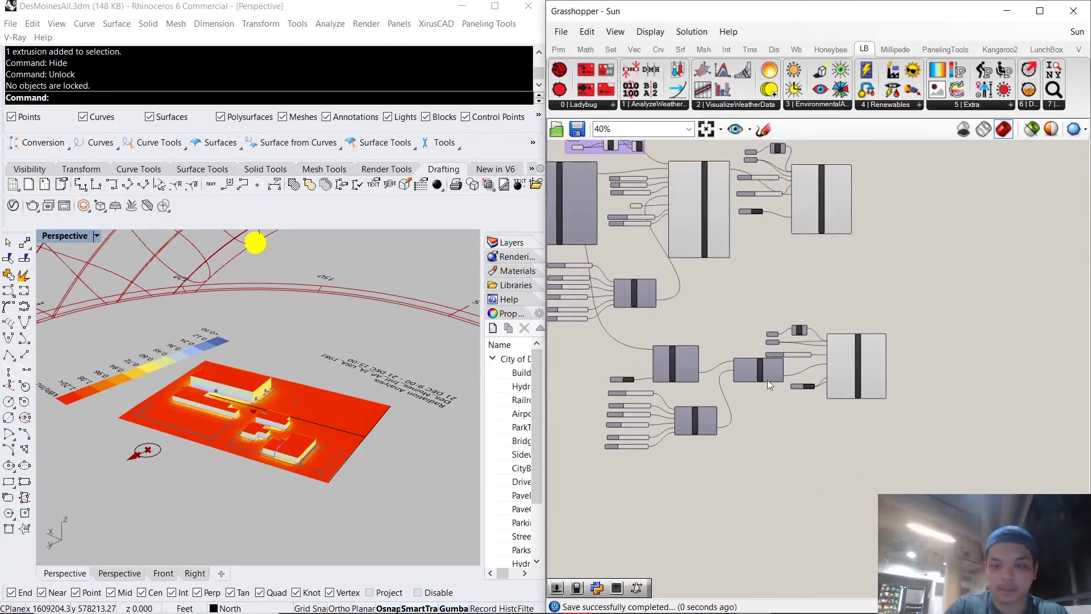
scroll(813, 336, up, 2)
scroll(691, 306, up, 1)
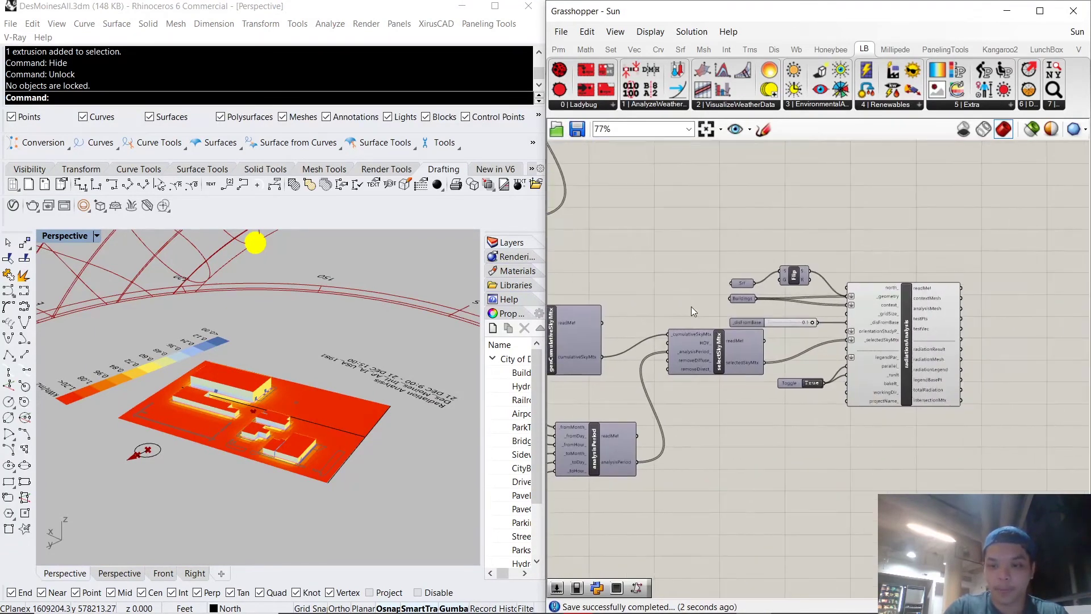
scroll(691, 306, down, 3)
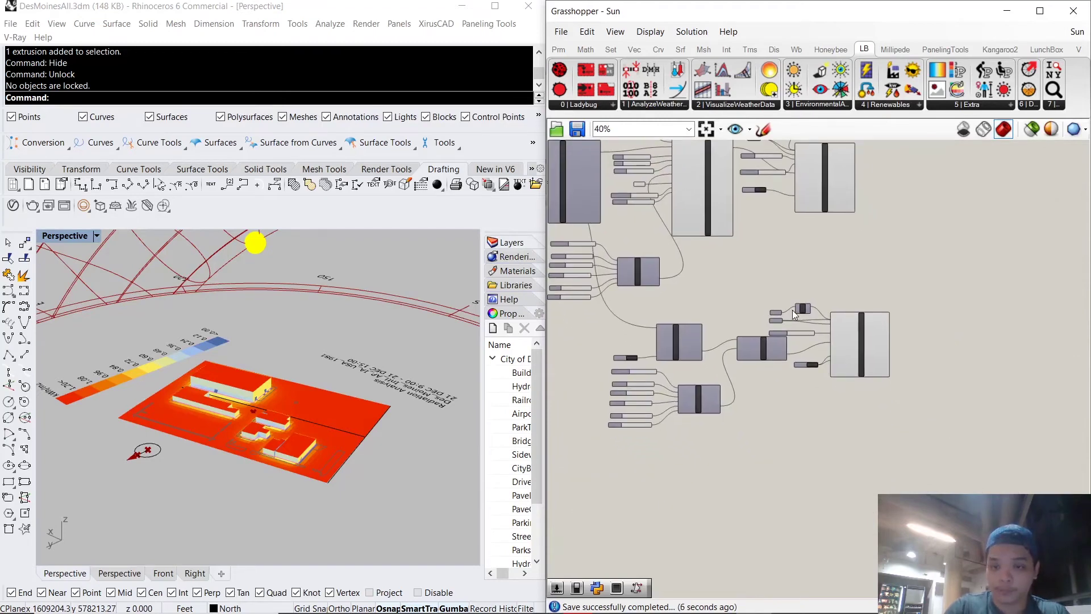
scroll(792, 309, up, 3)
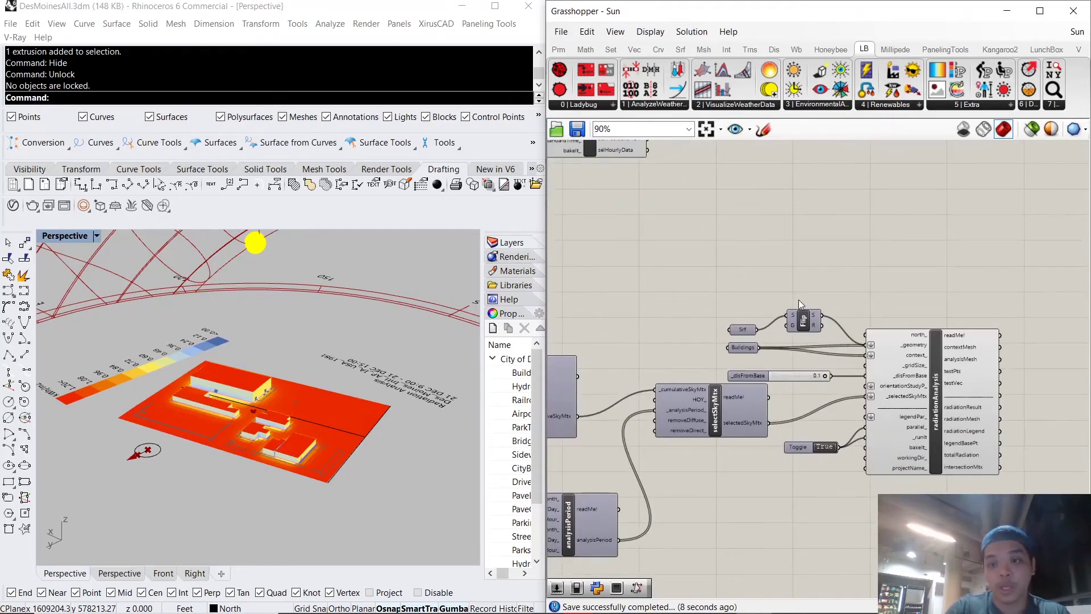
- Add a Ladybug Wind Rose component to the canvas below the radiationAnalysis component
click(891, 105)
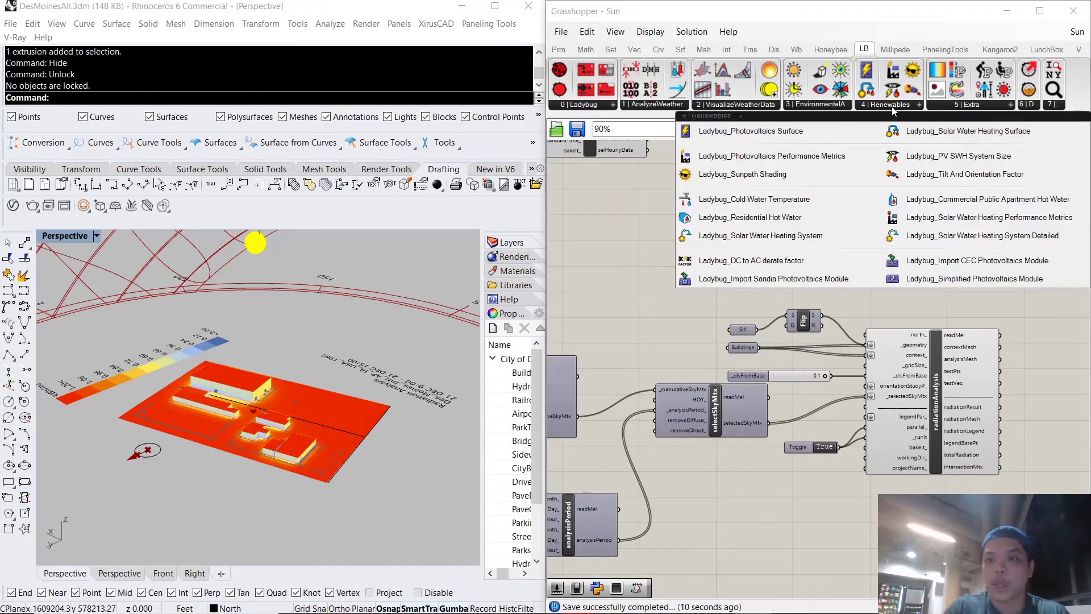
click(829, 107)
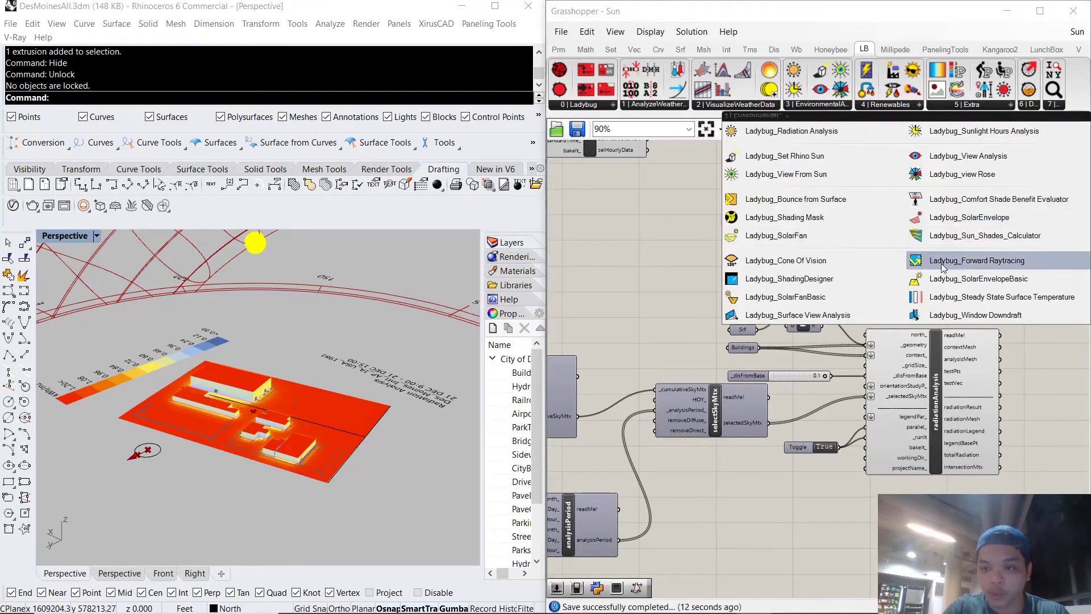
click(729, 107)
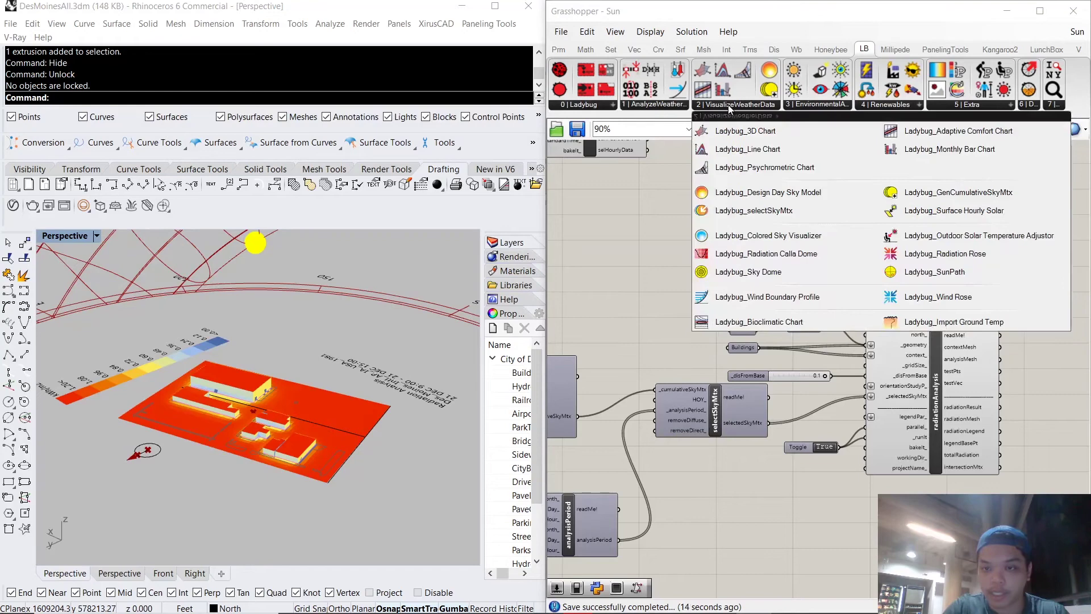
click(974, 300)
scroll(899, 345, down, 5)
scroll(897, 469, up, 2)
click(914, 468)
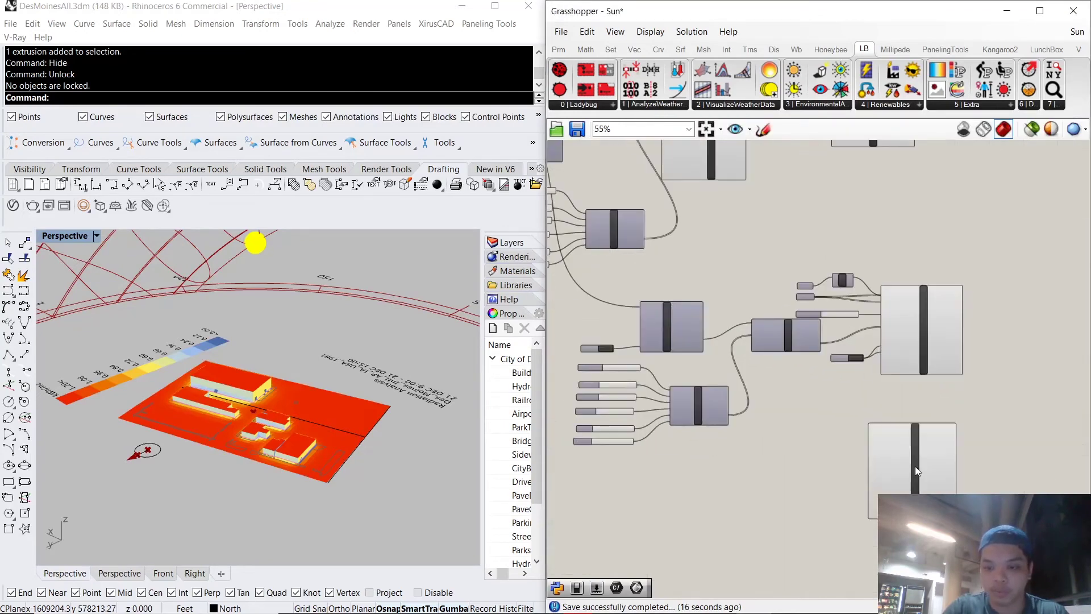
right_drag(989, 450, 825, 309)
scroll(813, 317, up, 3)
drag(729, 354, 754, 392)
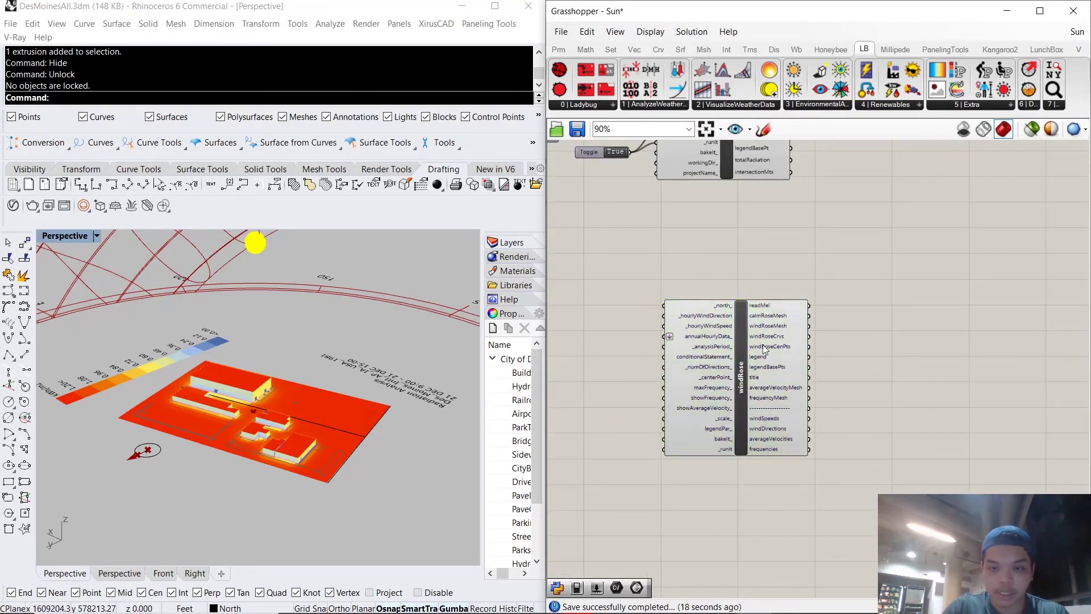
- Examine the inputs and outputs of the windRose component and the wind data outputs of importEPW
scroll(765, 349, up, 4)
scroll(873, 304, down, 4)
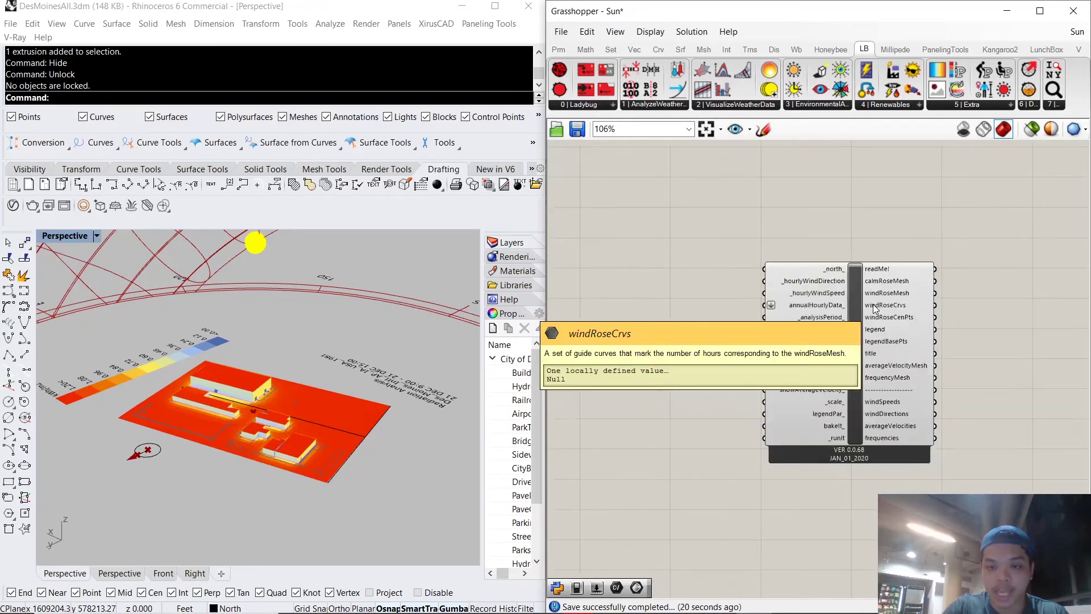
scroll(828, 263, up, 2)
scroll(808, 309, up, 3)
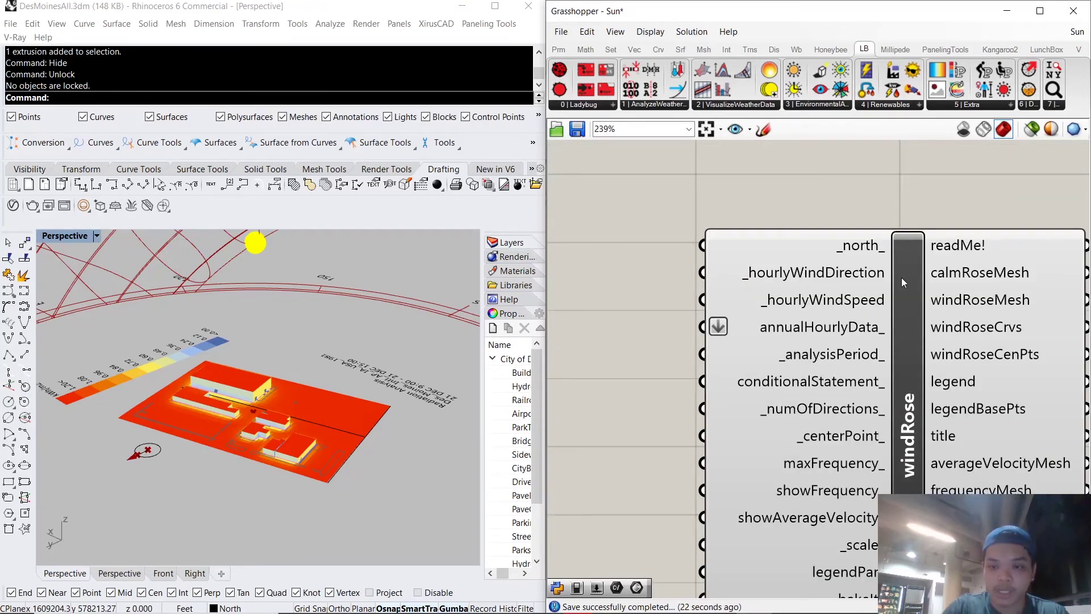
scroll(884, 300, down, 6)
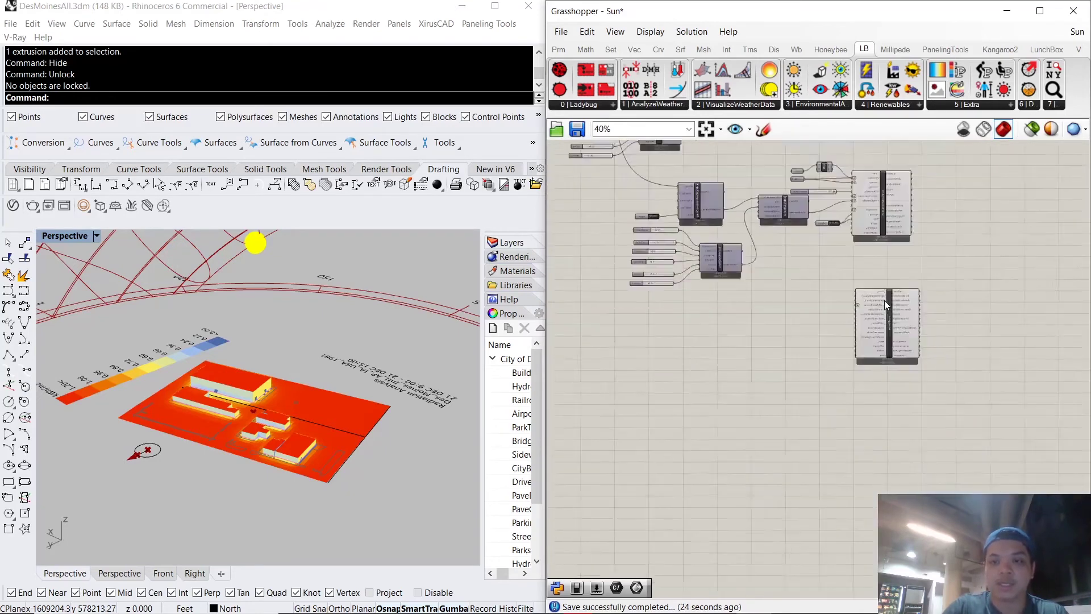
scroll(795, 291, up, 5)
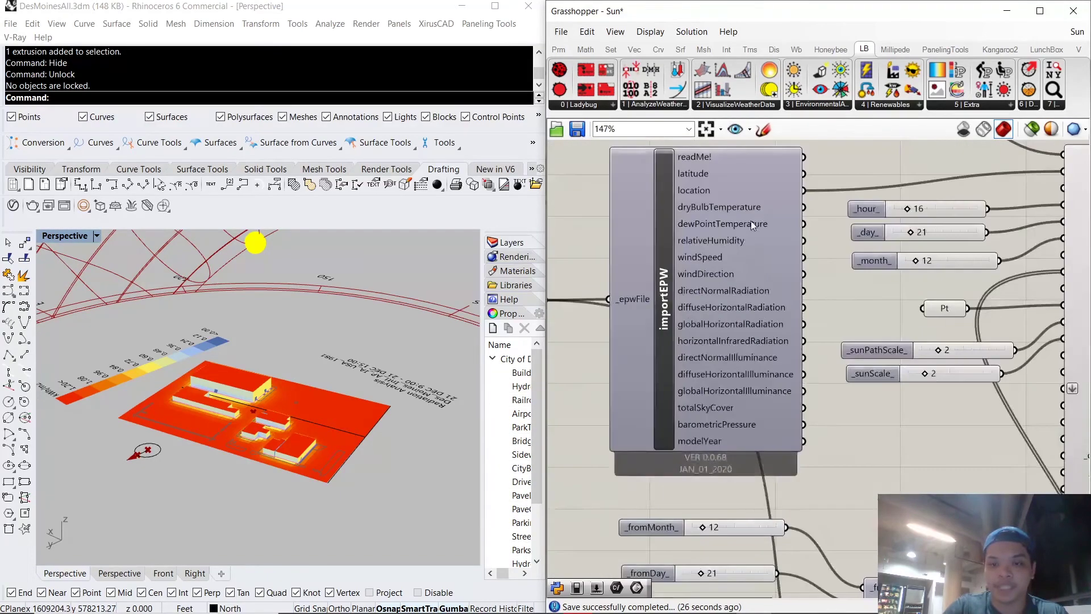
scroll(710, 219, down, 6)
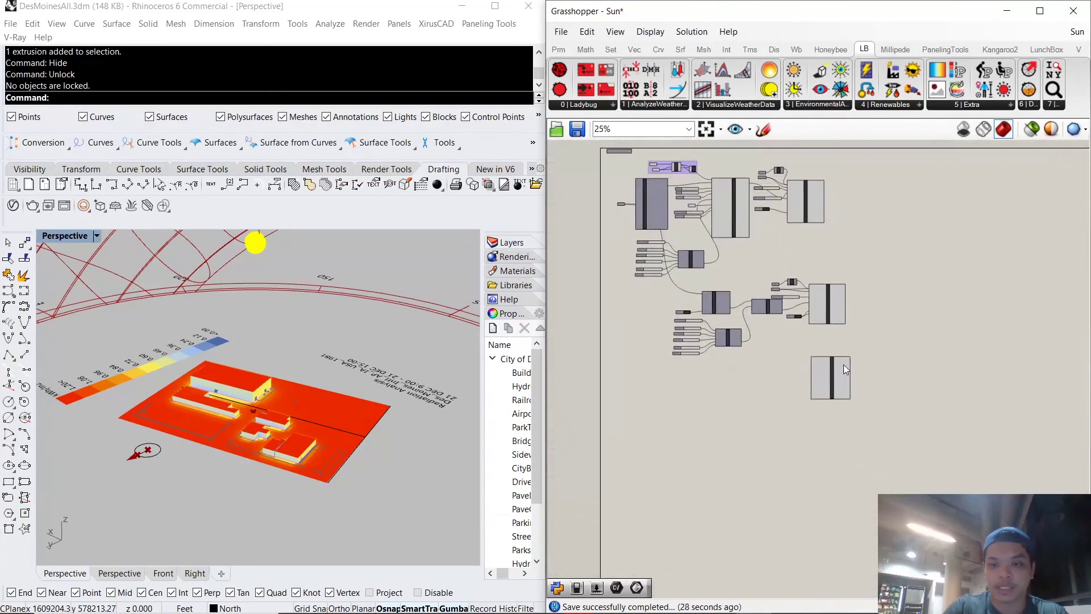
- Group the radiation analysis components together with both analysisPeriod components and shift the group to the right of its original place
scroll(843, 363, up, 1)
right_drag(771, 321, 762, 426)
drag(905, 439, 600, 326)
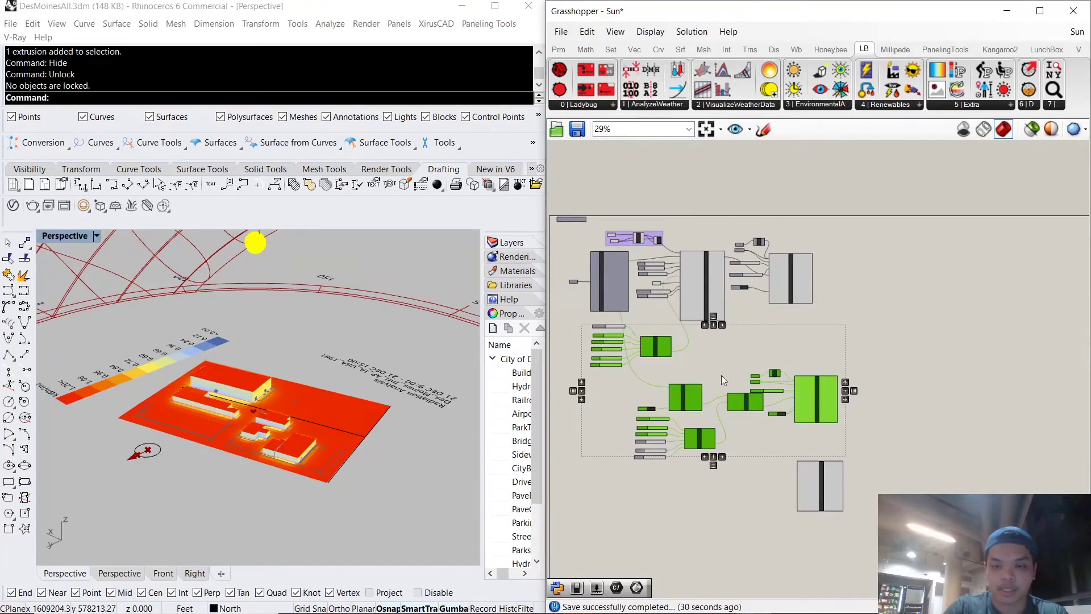
right_drag(831, 404, 728, 412)
drag(580, 394, 725, 377)
scroll(726, 377, down, 1)
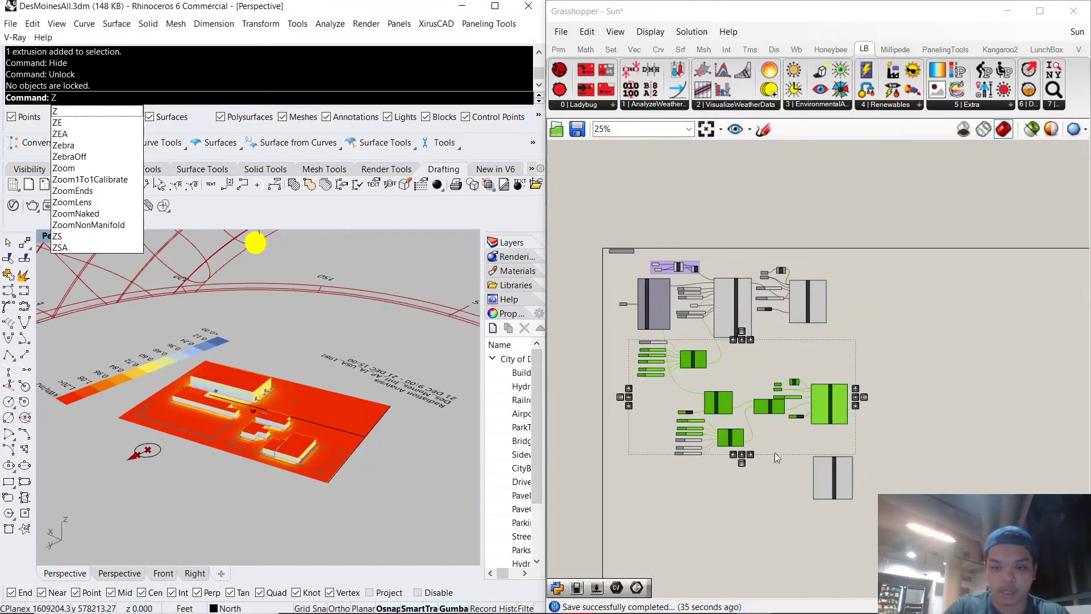
drag(791, 498, 610, 365)
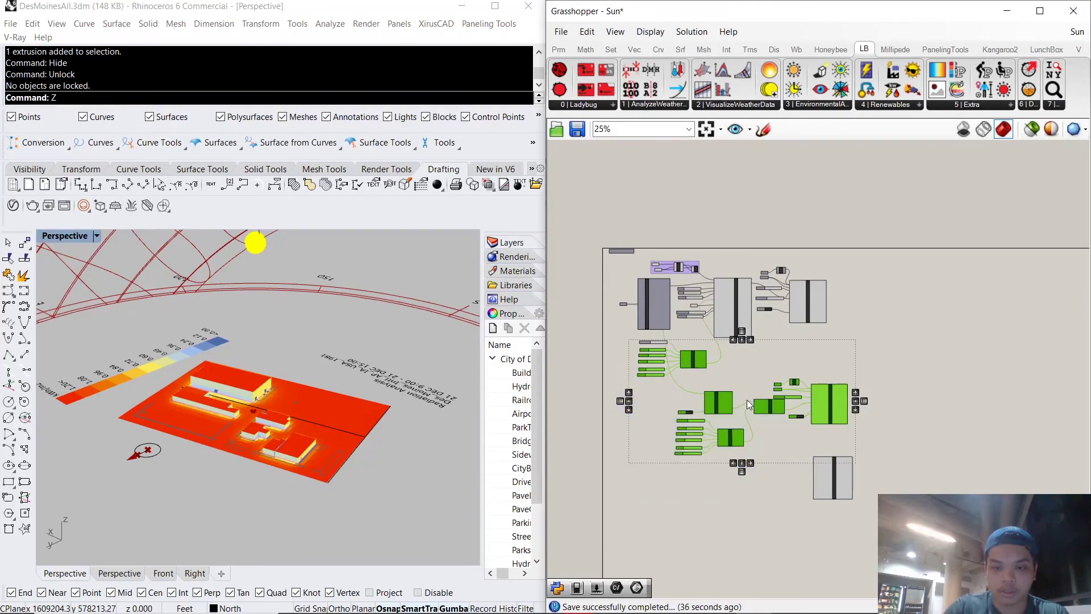
right_click(694, 373)
click(742, 473)
scroll(791, 390, up, 2)
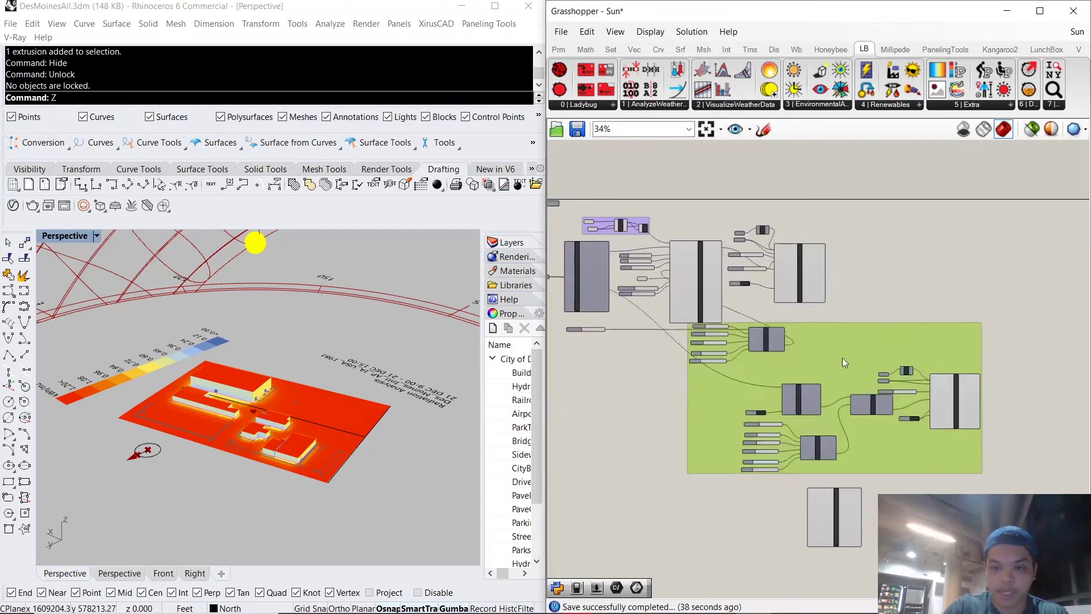
click(1002, 476)
- Move the windRose component to the free space below the importEPW component
right_drag(857, 485, 956, 482)
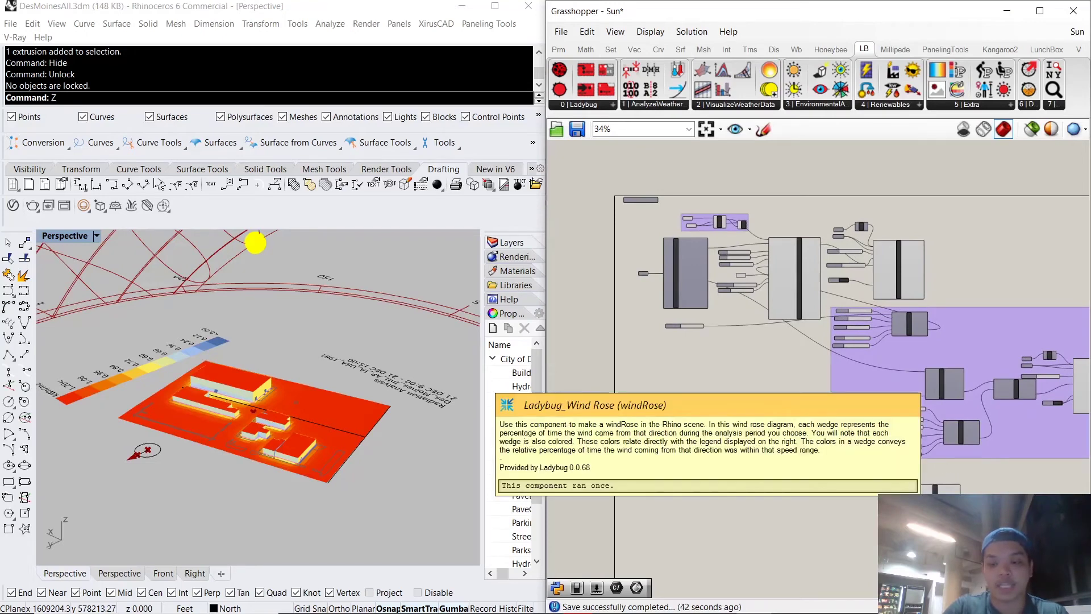
click(778, 409)
scroll(785, 346, up, 3)
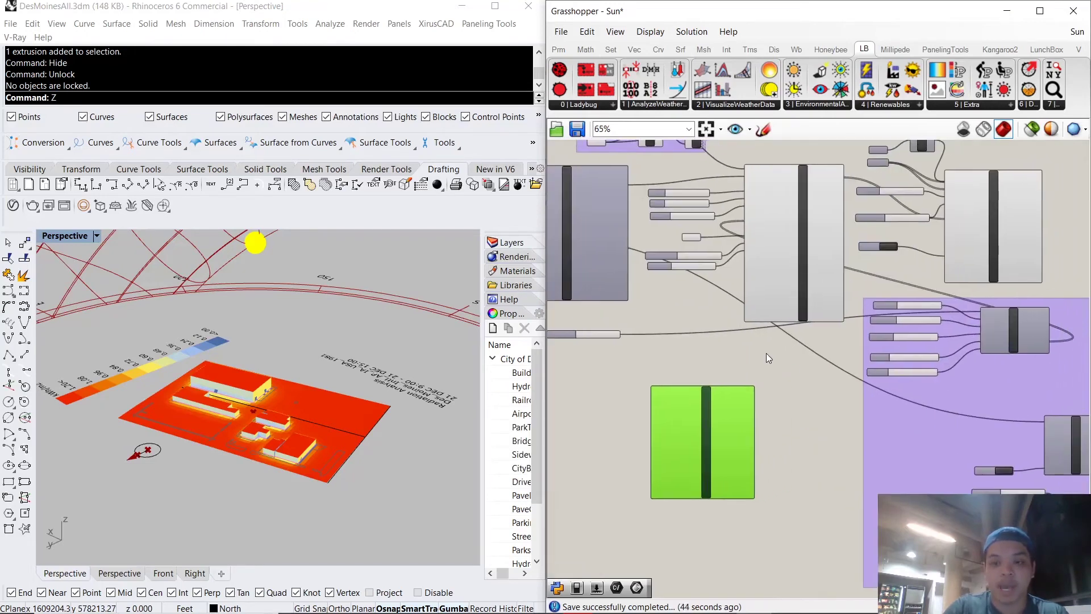
scroll(770, 348, up, 3)
right_drag(738, 330, 785, 312)
drag(794, 457, 790, 401)
- Connect the windSpeed and windDirection outputs of importEPW to the _hourlyWindSpeed and _hourlyWindDirection inputs of windRose
right_drag(741, 355, 706, 401)
scroll(701, 279, up, 3)
right_drag(701, 278, 713, 208)
scroll(720, 213, down, 1)
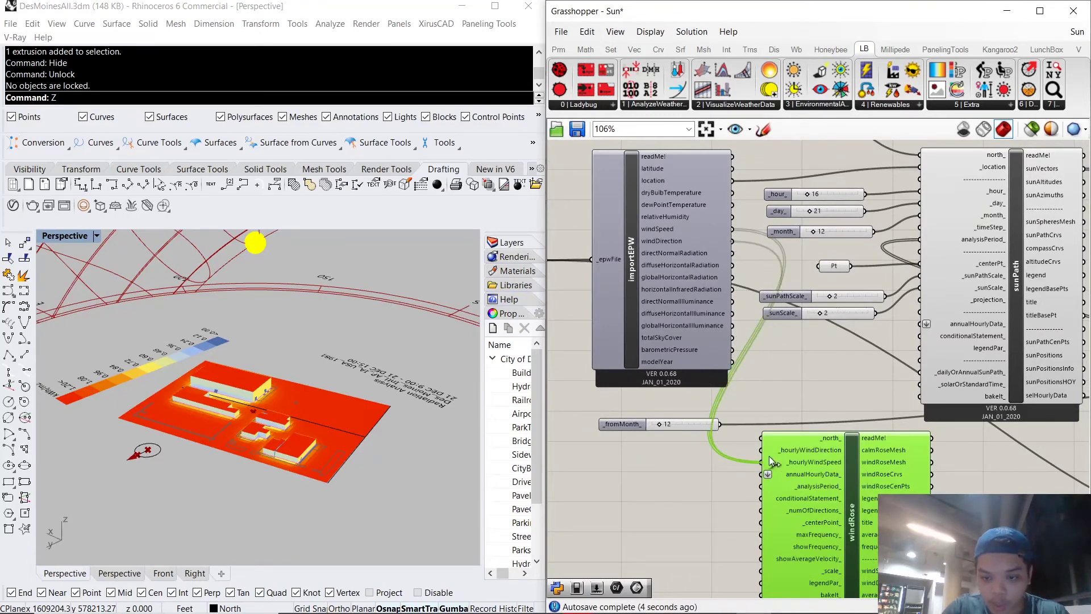
scroll(762, 440, down, 2)
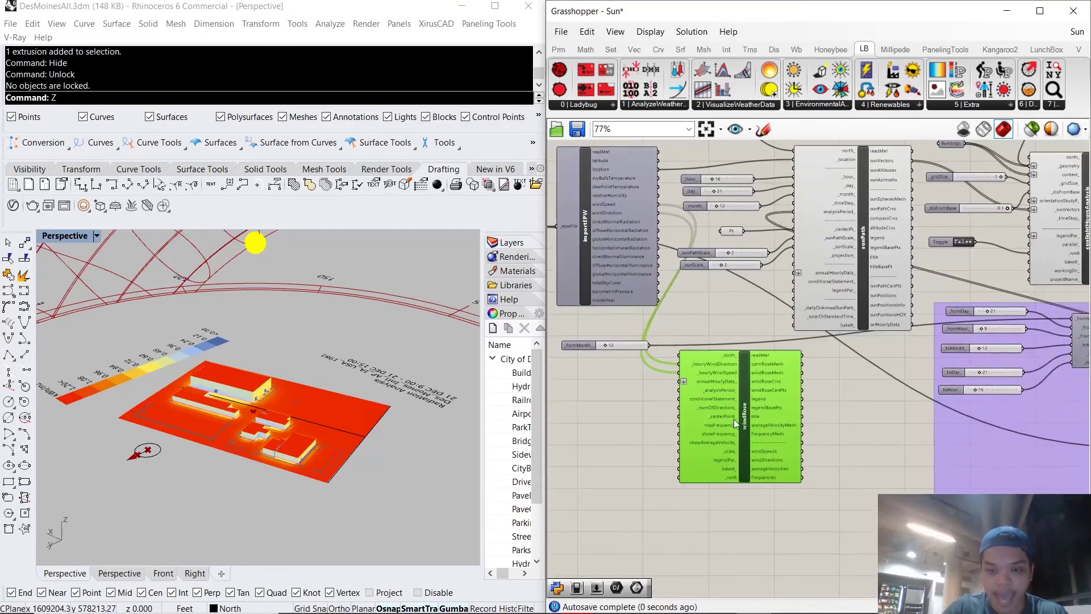
scroll(760, 438, up, 4)
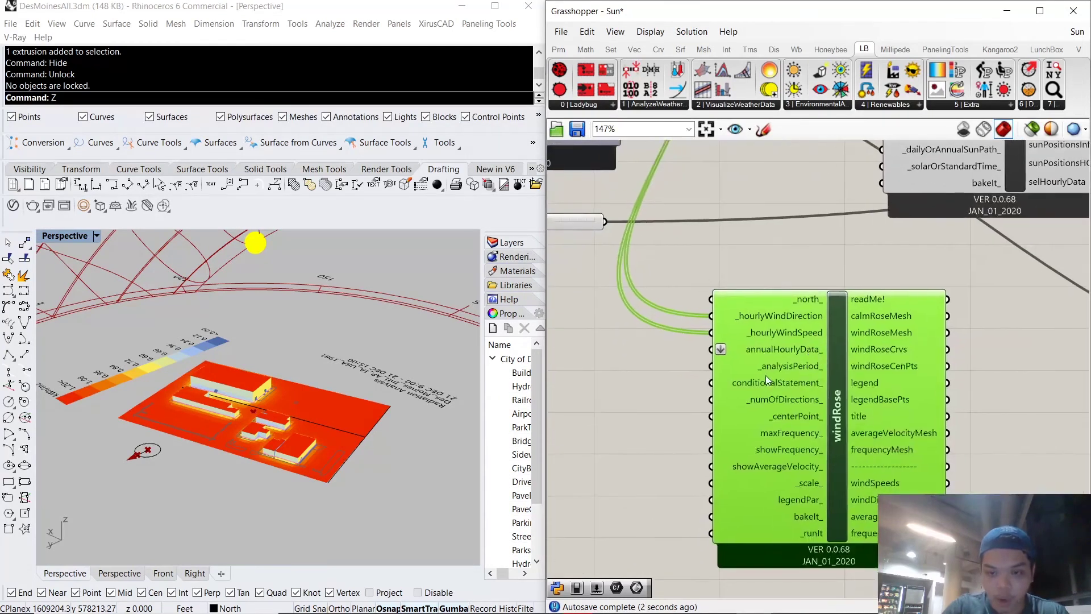
scroll(870, 364, down, 4)
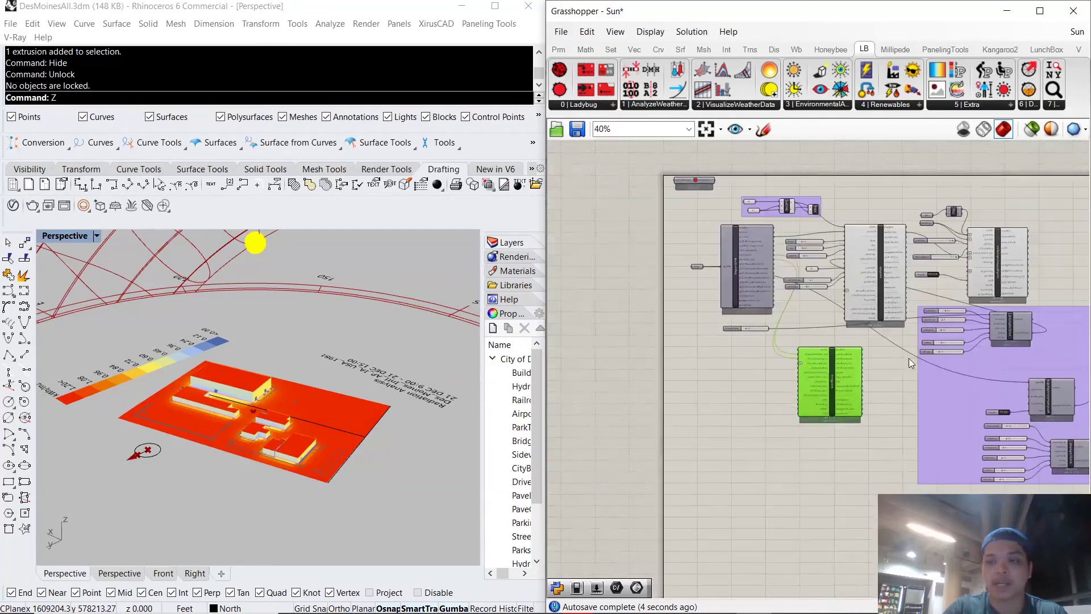
- Ungroup the purple group that holds the radiation analysis and analysisPeriod components
scroll(915, 387, up, 3)
scroll(849, 397, up, 2)
click(841, 370)
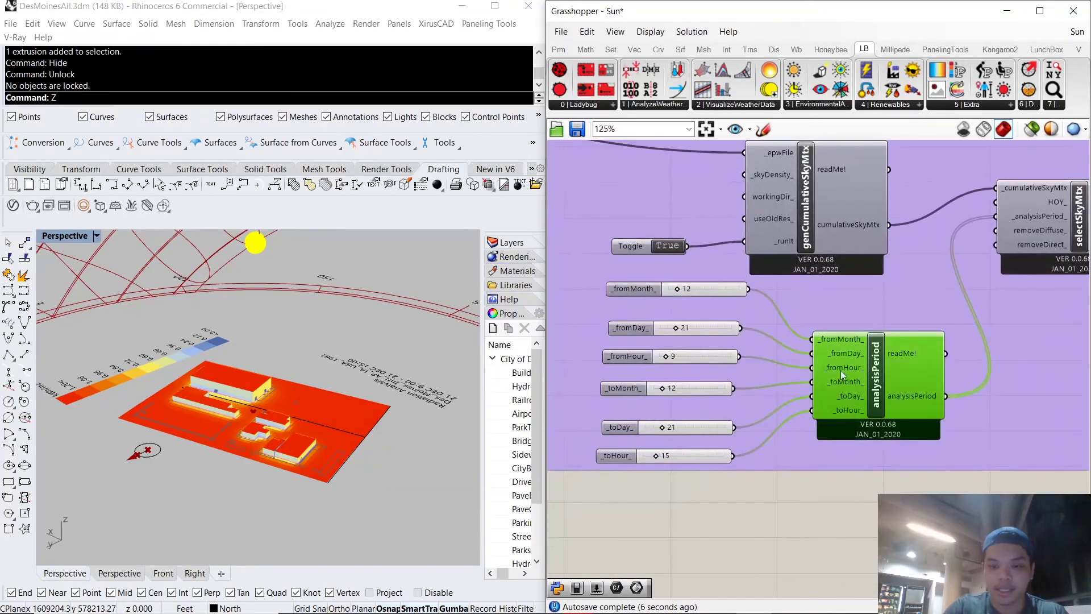
shift+click(698, 367)
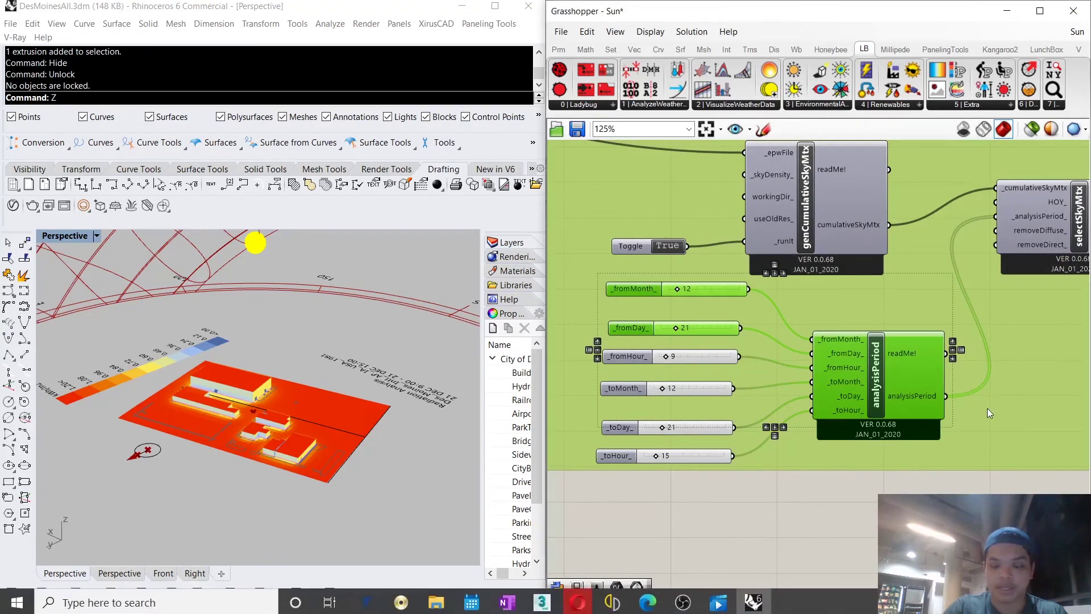
right_click(852, 294)
click(900, 387)
- Duplicate the radiation study's analysisPeriod component with its six sliders and place the copy just before the windRose component's inputs
drag(884, 481, 631, 279)
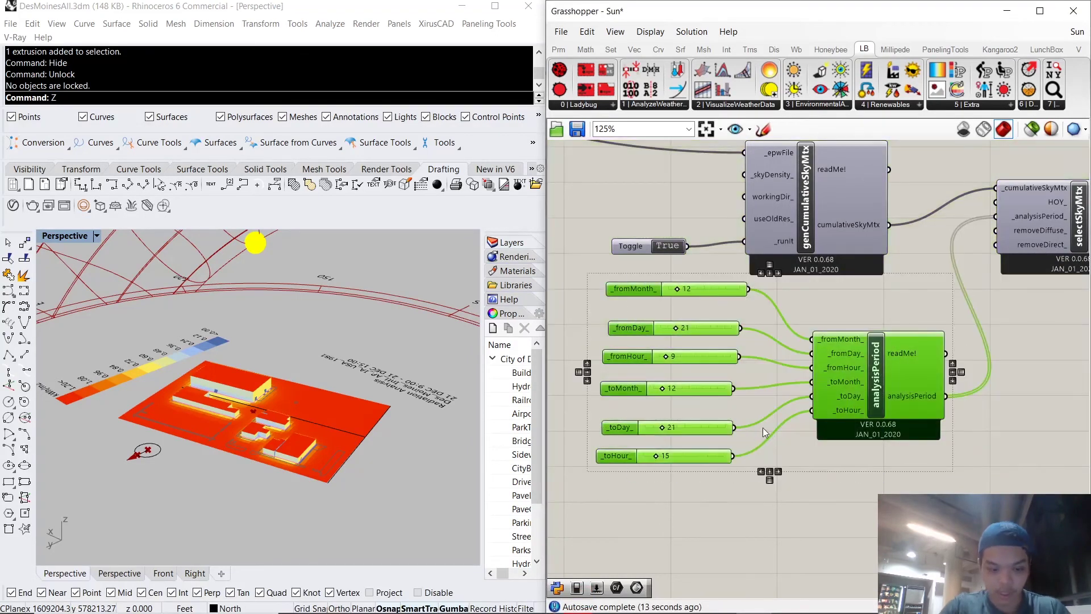
scroll(763, 428, down, 8)
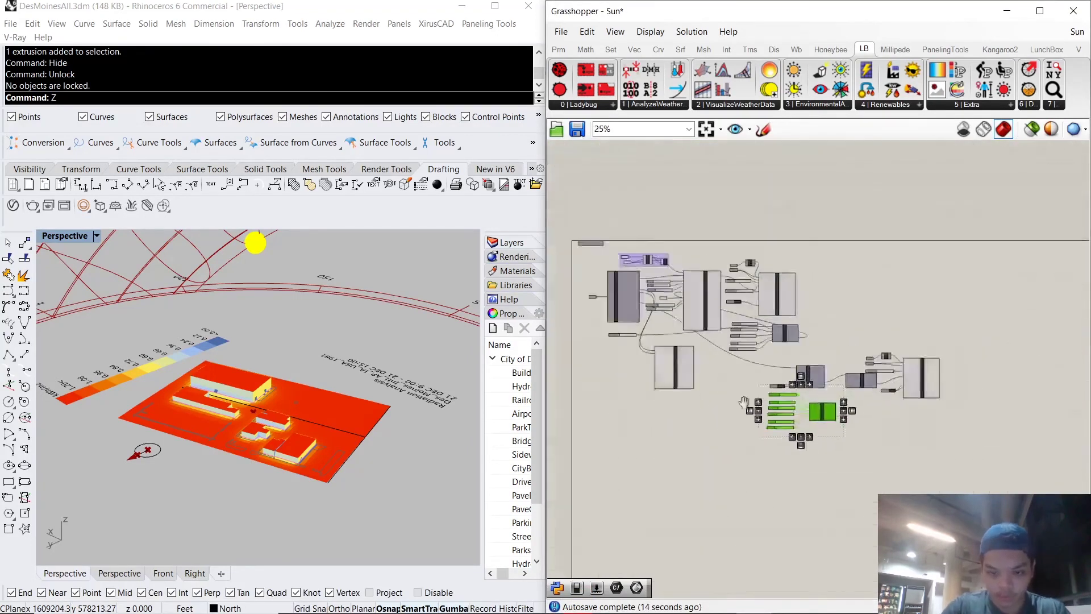
scroll(711, 364, up, 4)
right_drag(711, 364, 742, 368)
scroll(742, 368, up, 5)
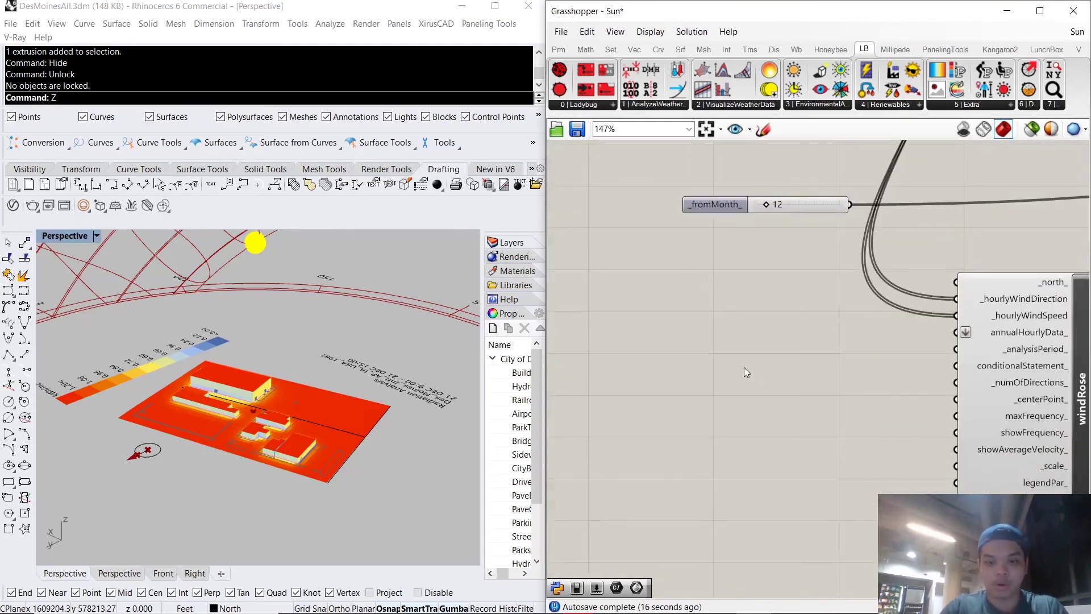
scroll(745, 368, down, 6)
scroll(836, 406, down, 4)
scroll(958, 441, up, 4)
scroll(615, 323, down, 4)
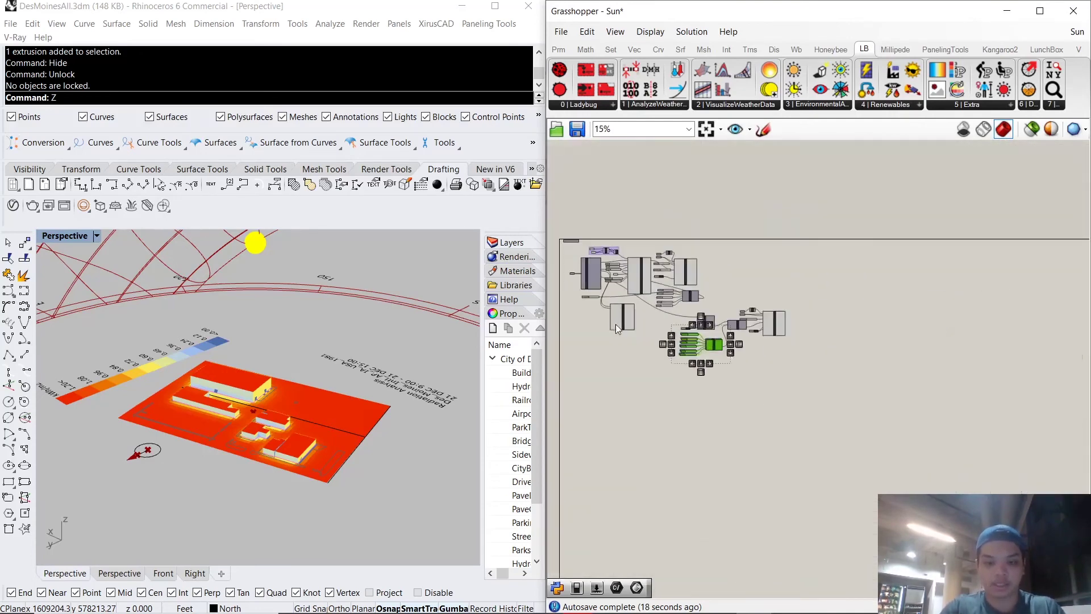
scroll(615, 324, up, 4)
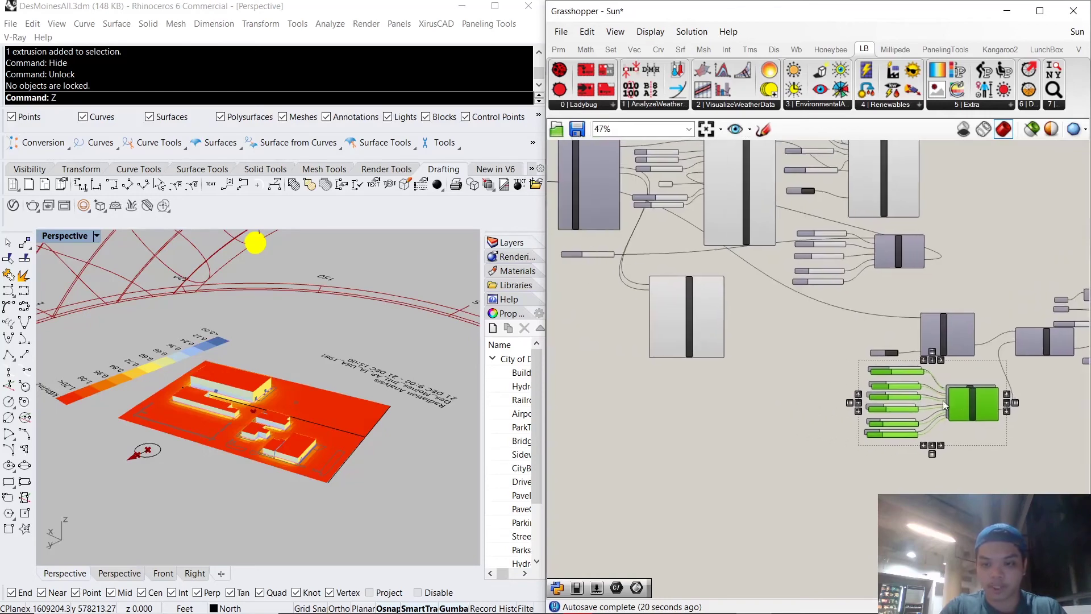
drag(968, 401, 631, 311)
right_drag(639, 318, 892, 357)
scroll(892, 357, up, 2)
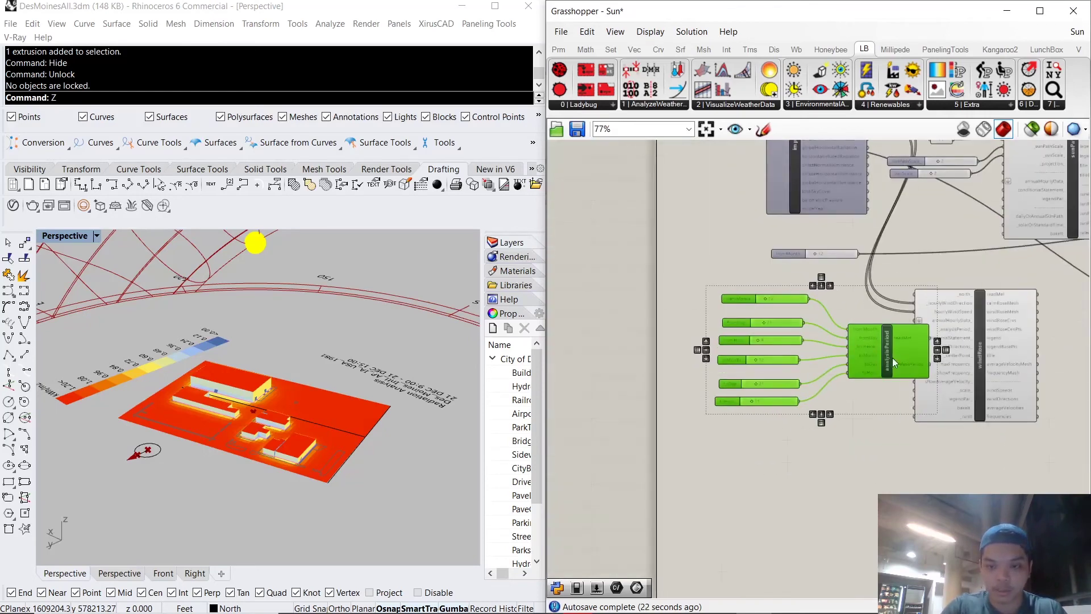
drag(874, 356, 831, 353)
click(877, 453)
- Connect the copied analysisPeriod output to the _analysisPeriod_ input of windRose and move windRose farther from it
right_drag(891, 391, 781, 373)
scroll(854, 370, up, 3)
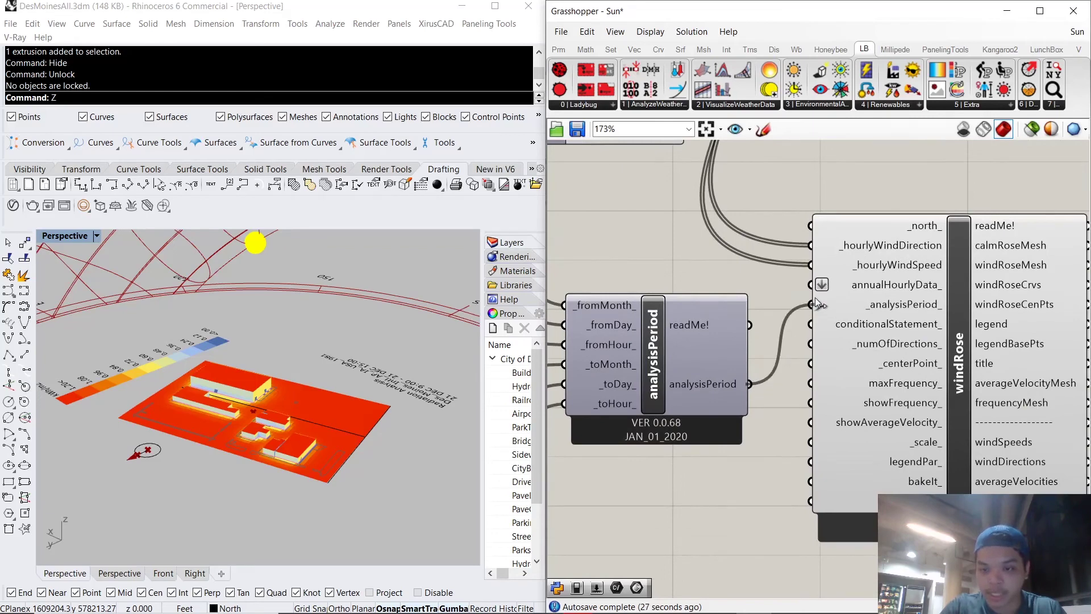
drag(816, 298, 817, 299)
scroll(820, 297, down, 3)
right_drag(904, 341, 764, 358)
scroll(766, 358, up, 1)
drag(768, 357, 877, 366)
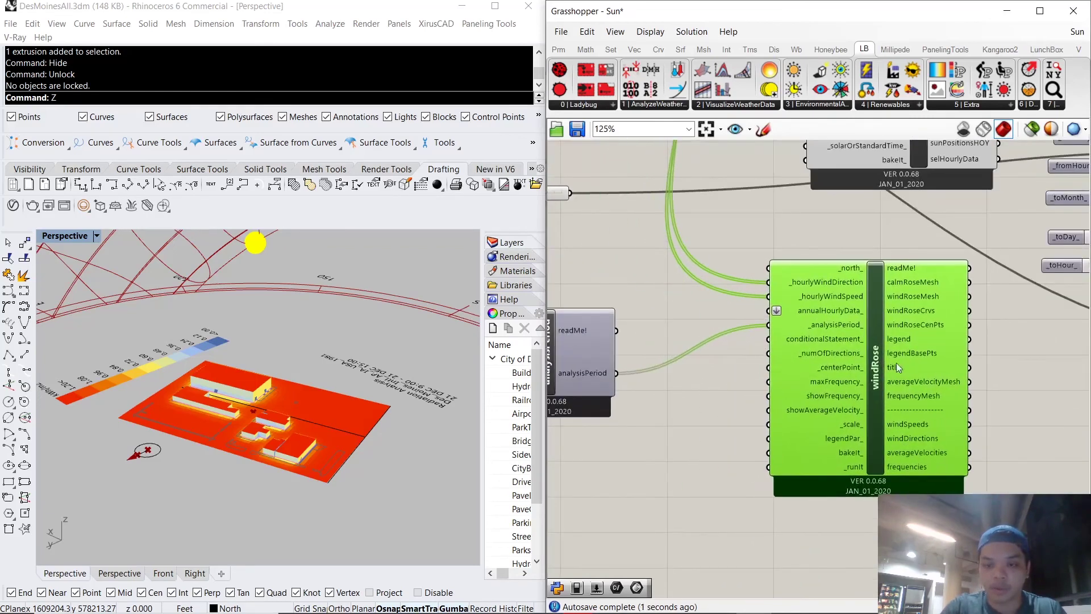
- Add a Boolean Toggle beside windRose and connect it to the _runIt input
scroll(748, 328, up, 3)
mouse_move(885, 356)
right_down()
mouse_move(749, 330)
mouse_move(887, 348)
right_up()
scroll(748, 329, down, 3)
scroll(748, 329, down, 3)
scroll(883, 347, up, 4)
right_drag(822, 388, 921, 349)
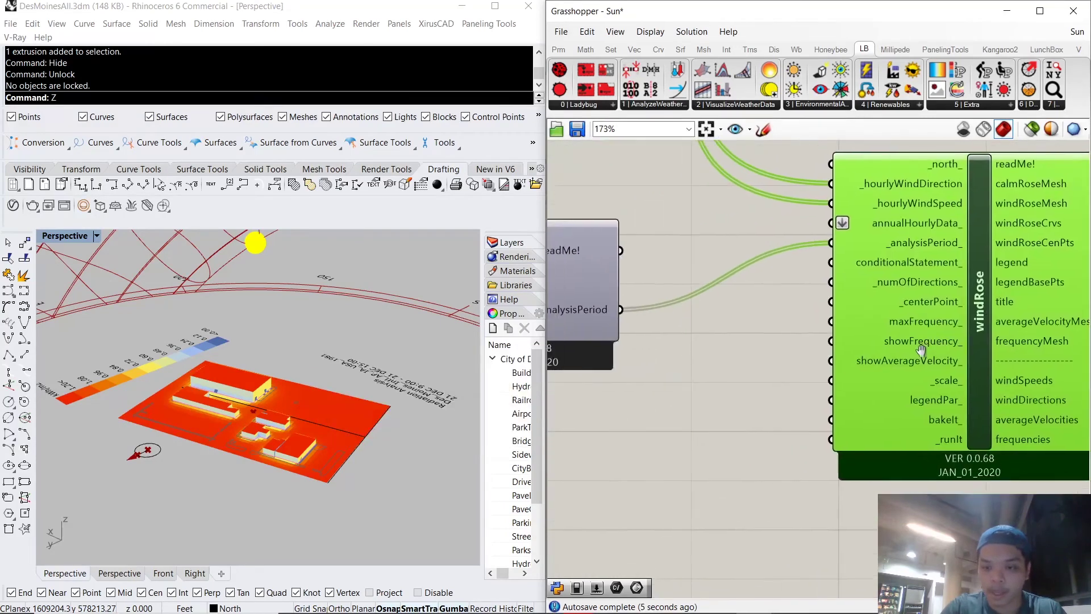
scroll(921, 349, down, 2)
scroll(714, 401, up, 3)
double_click(704, 403)
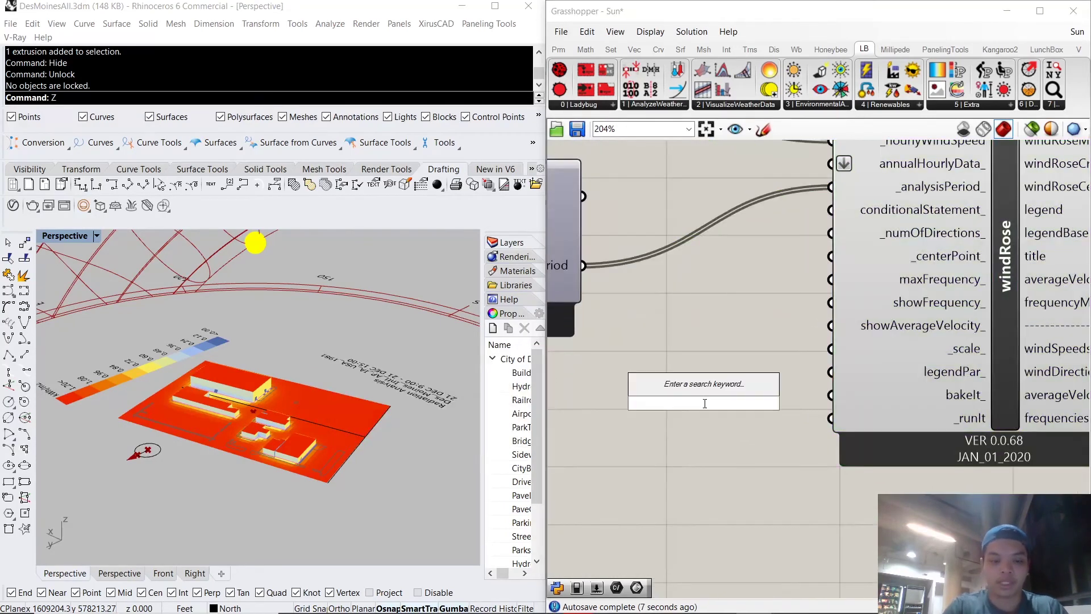
text(boo)
key(Return)
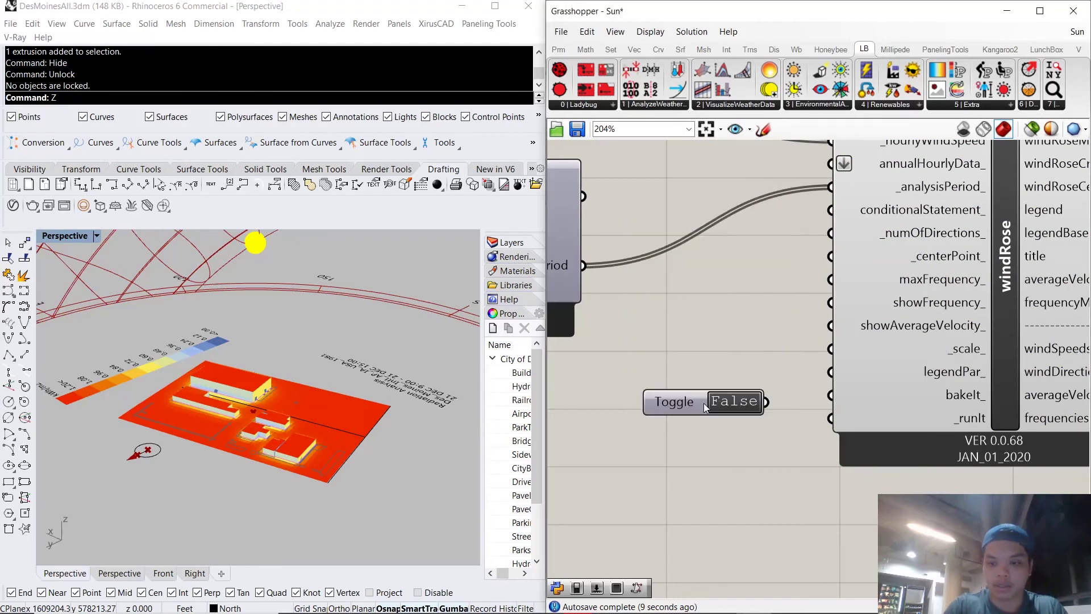
drag(703, 404, 595, 390)
right_drag(720, 390, 691, 423)
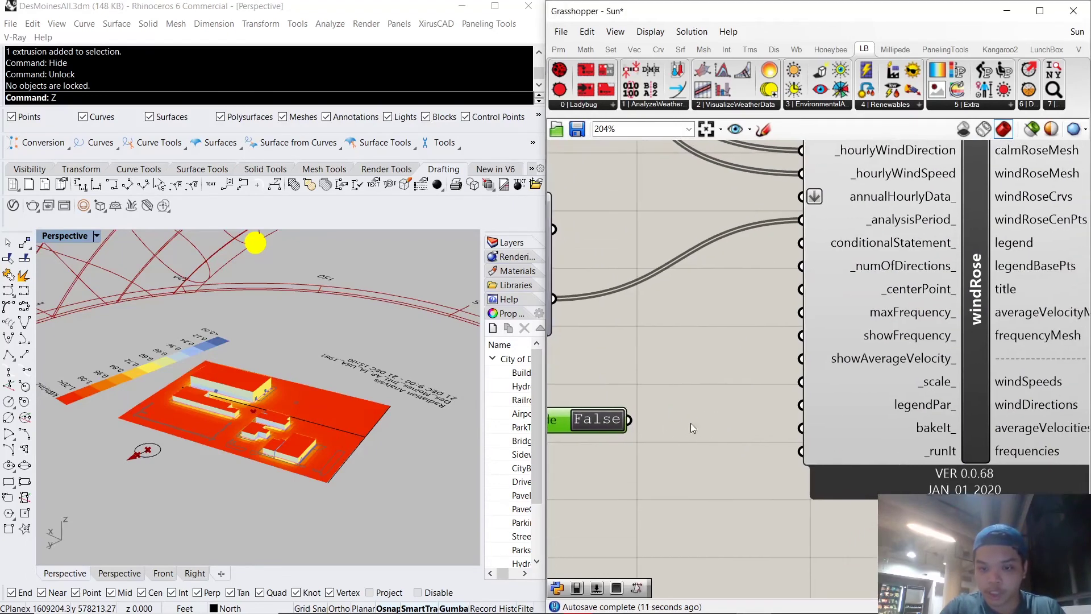
drag(629, 424, 809, 450)
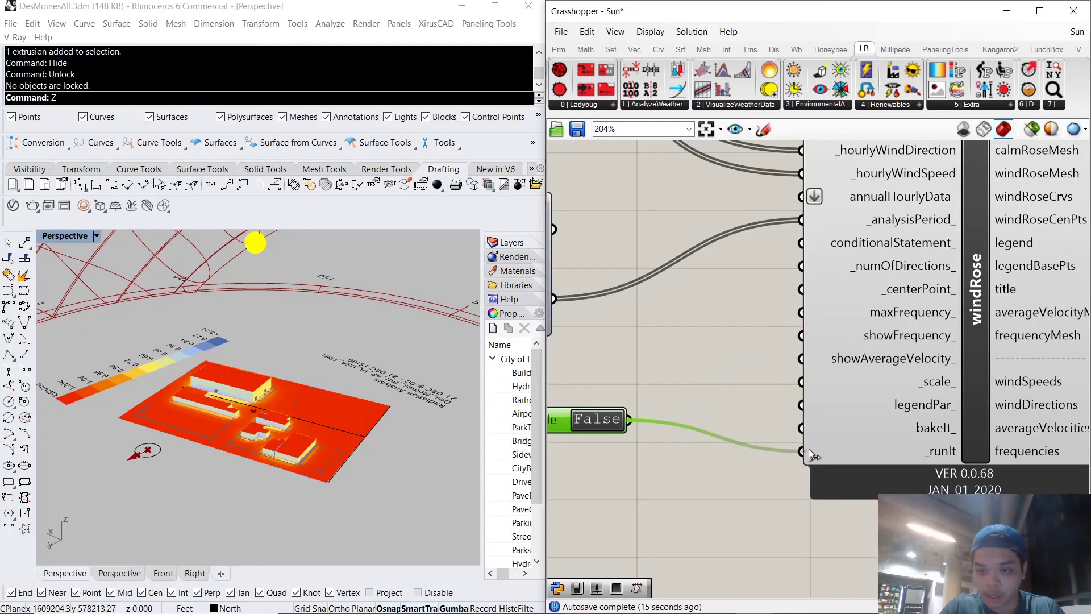
- Duplicate the Pt parameter that feeds sunPath's _centerPt_ and bring the copy down near the windRose inputs
scroll(808, 453, down, 4)
scroll(770, 372, up, 3)
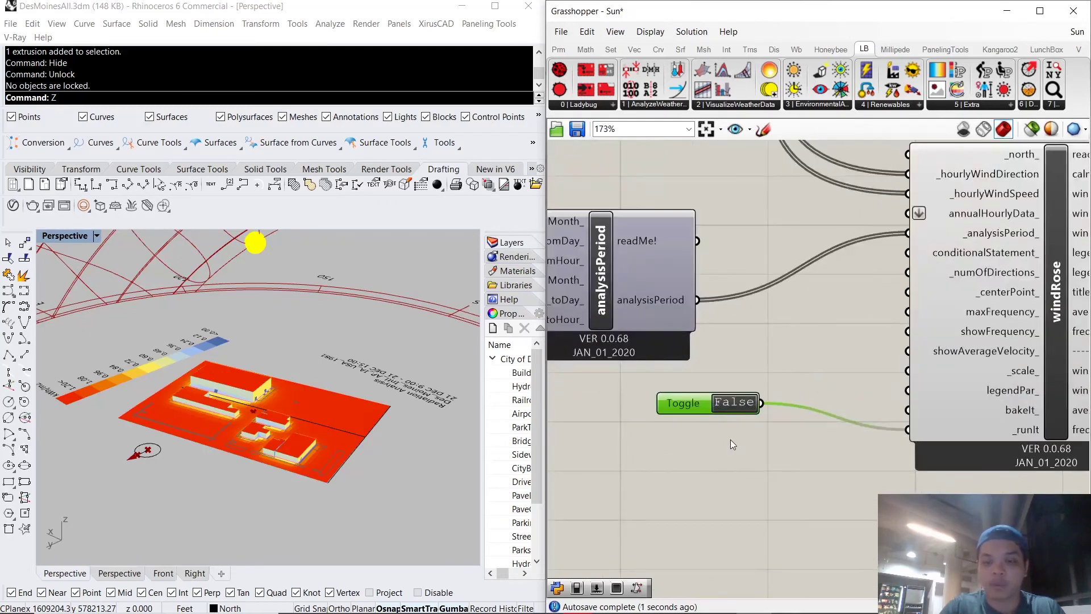
scroll(887, 348, up, 2)
right_drag(919, 327, 785, 361)
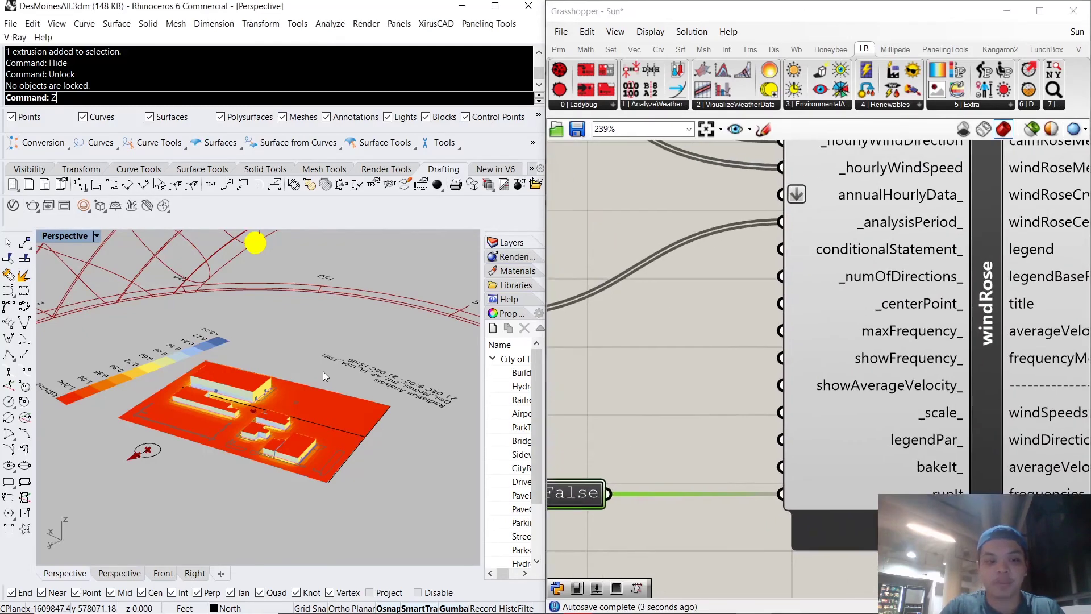
scroll(321, 372, down, 6)
right_drag(320, 373, 376, 389)
scroll(904, 334, down, 10)
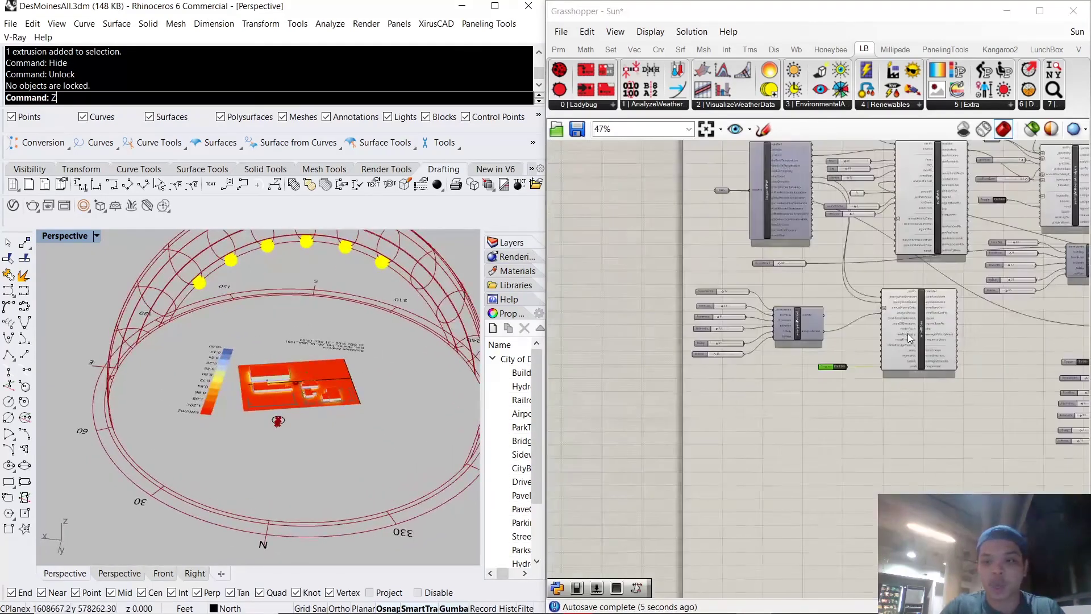
right_drag(885, 228, 812, 352)
scroll(797, 321, up, 10)
scroll(685, 324, down, 2)
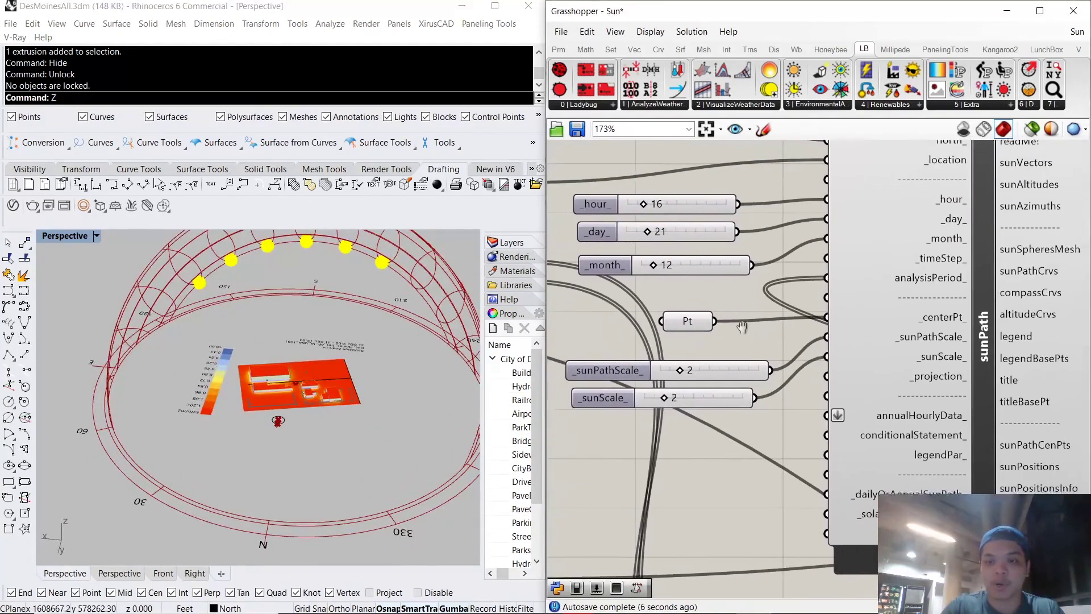
click(683, 328)
scroll(683, 329, down, 10)
right_drag(699, 424, 738, 370)
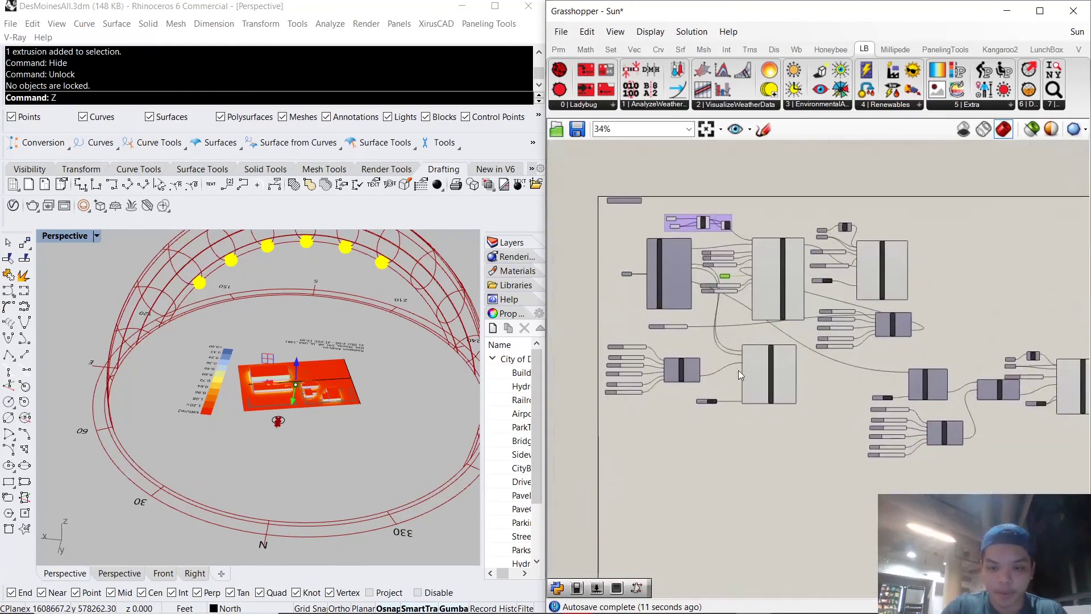
scroll(739, 370, up, 7)
right_drag(728, 245, 709, 411)
scroll(710, 411, down, 4)
scroll(696, 324, up, 4)
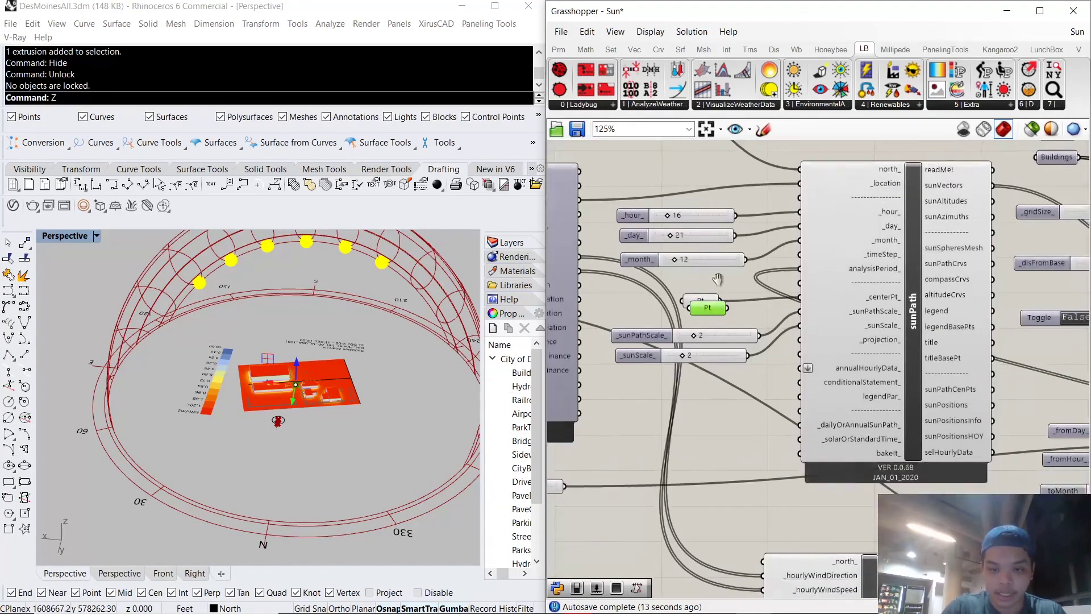
drag(694, 496, 684, 520)
right_drag(684, 520, 658, 306)
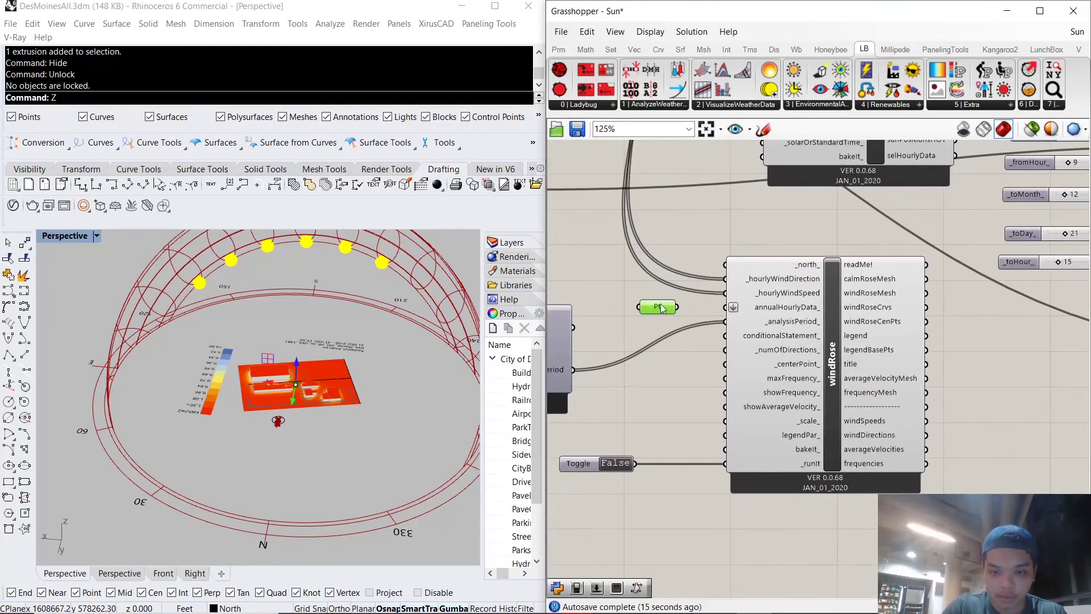
- Position the copied Pt parameter next to windRose and connect it to the _centerPoint_ input
drag(659, 306, 761, 354)
scroll(705, 376, up, 4)
scroll(686, 305, down, 4)
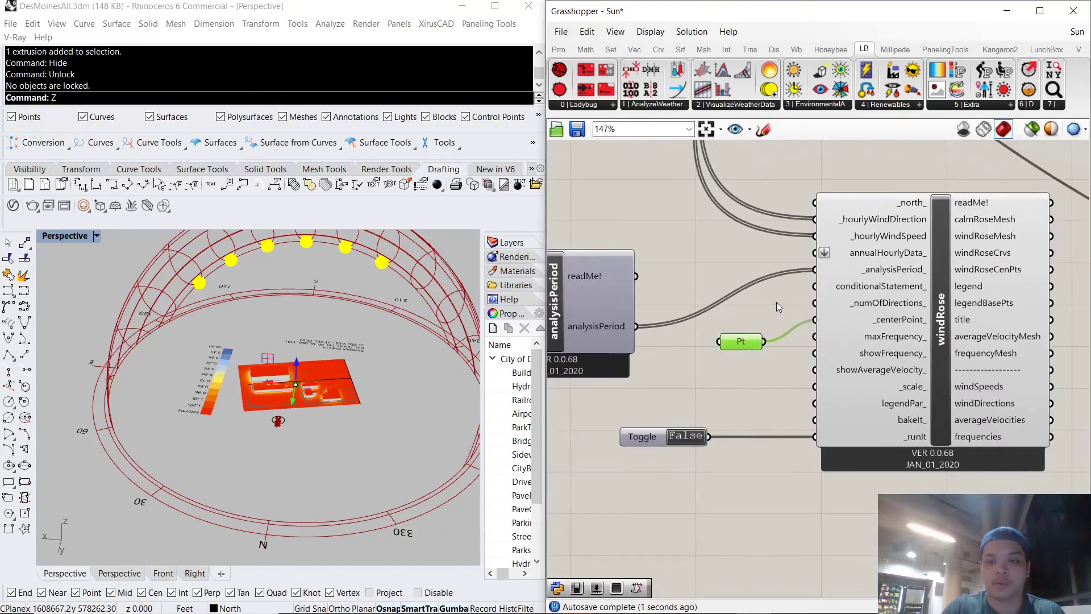
click(776, 301)
- Set the windRose run toggle to True to generate the wind rose around the site
scroll(841, 262, up, 3)
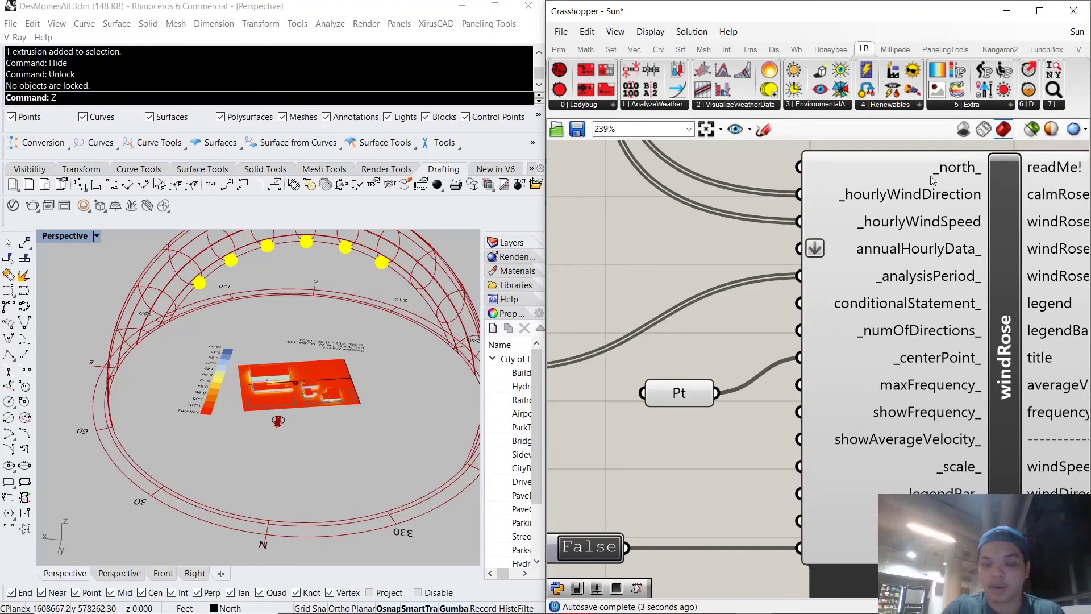
scroll(907, 394, down, 4)
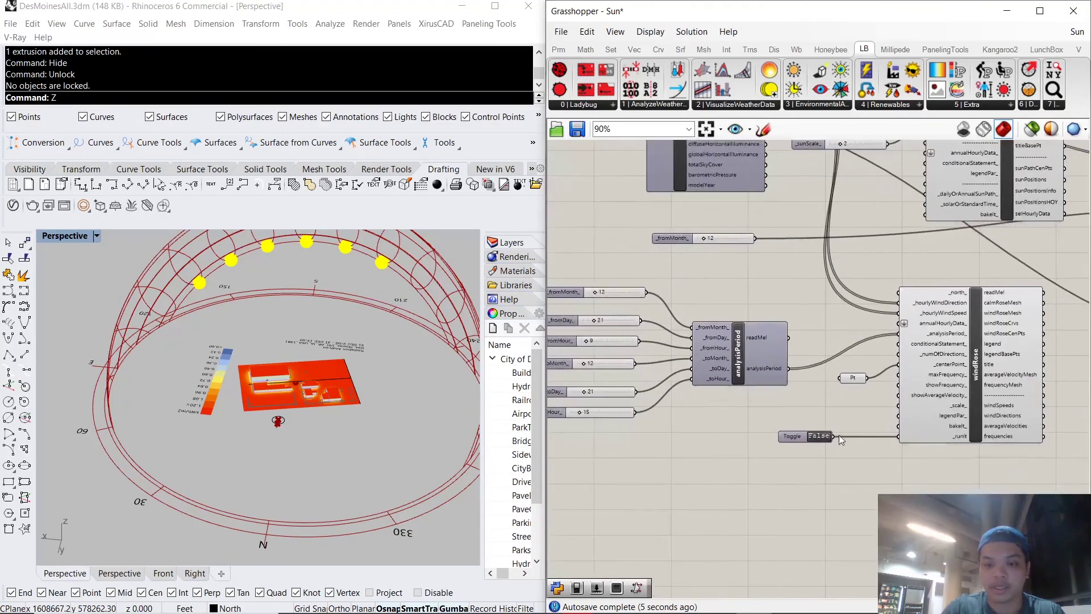
scroll(301, 396, up, 6)
mouse_move(301, 396)
right_down()
mouse_move(244, 393)
mouse_move(301, 401)
right_up()
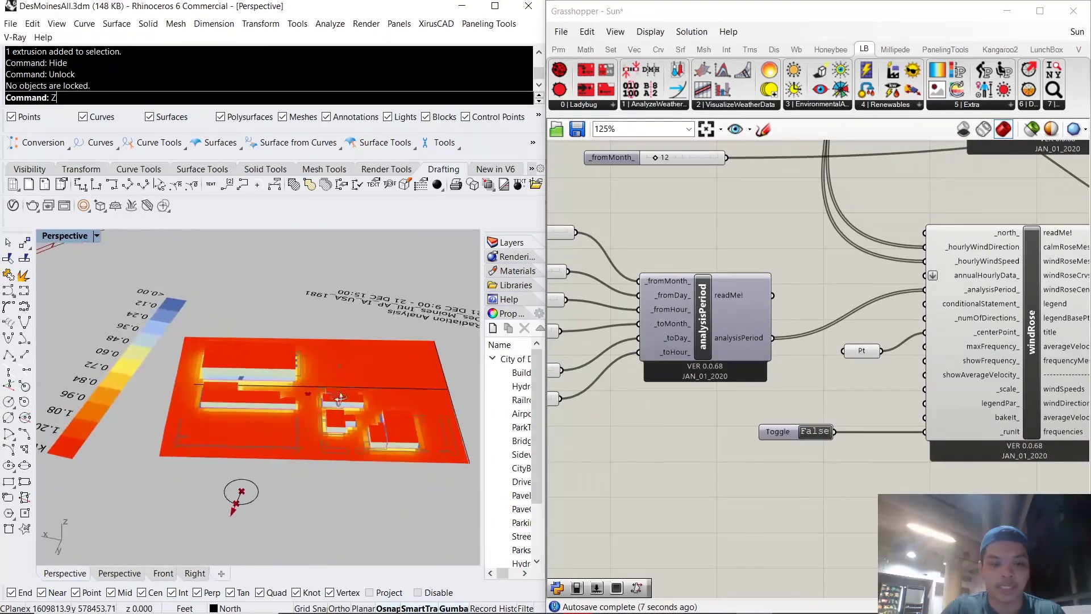
scroll(807, 418, up, 4)
click(754, 440)
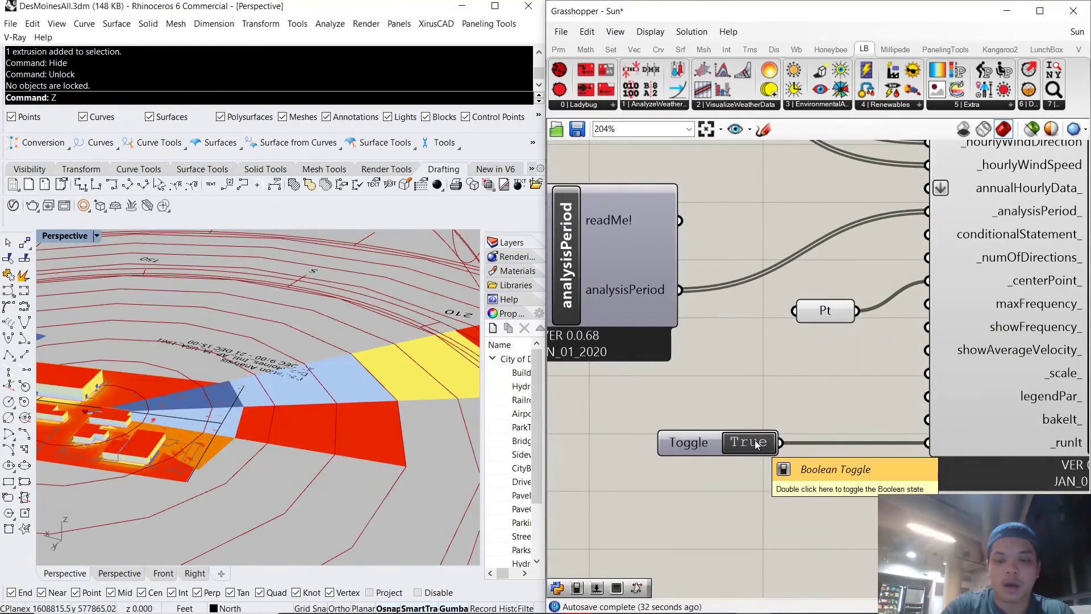
- Examine the generated wind rose around the site buildings in the Perspective viewport from several distances and angles
scroll(754, 440, down, 2)
scroll(707, 411, down, 4)
scroll(363, 412, down, 6)
right_drag(228, 392, 202, 384)
scroll(270, 443, down, 4)
scroll(315, 416, up, 5)
right_drag(344, 420, 306, 379)
scroll(989, 343, down, 5)
- Set the run toggle of the radiation analysis to False
right_drag(1004, 336, 949, 348)
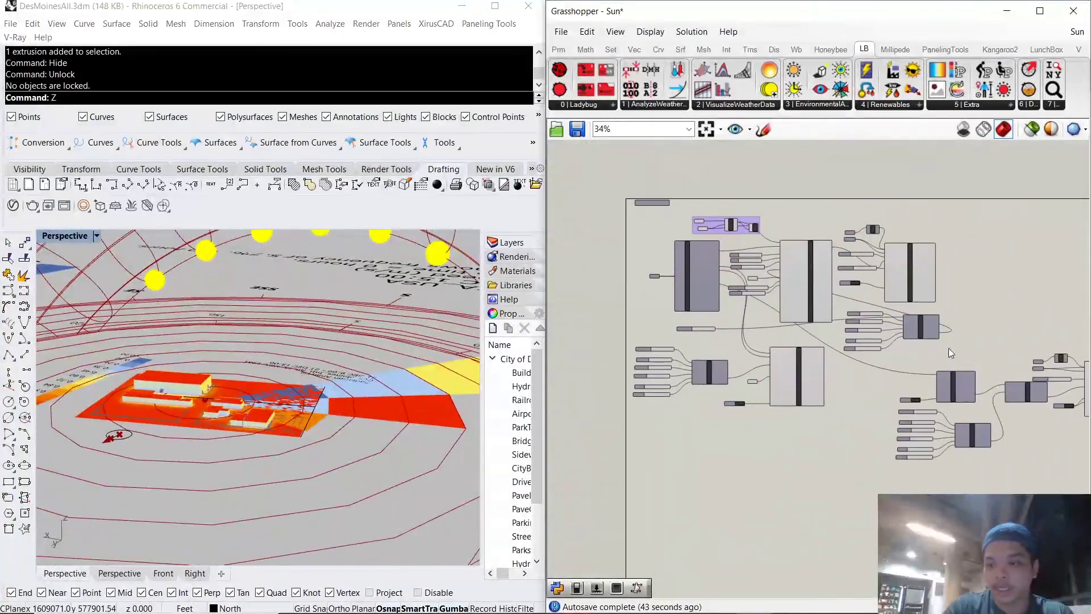
scroll(946, 347, up, 4)
scroll(884, 311, up, 3)
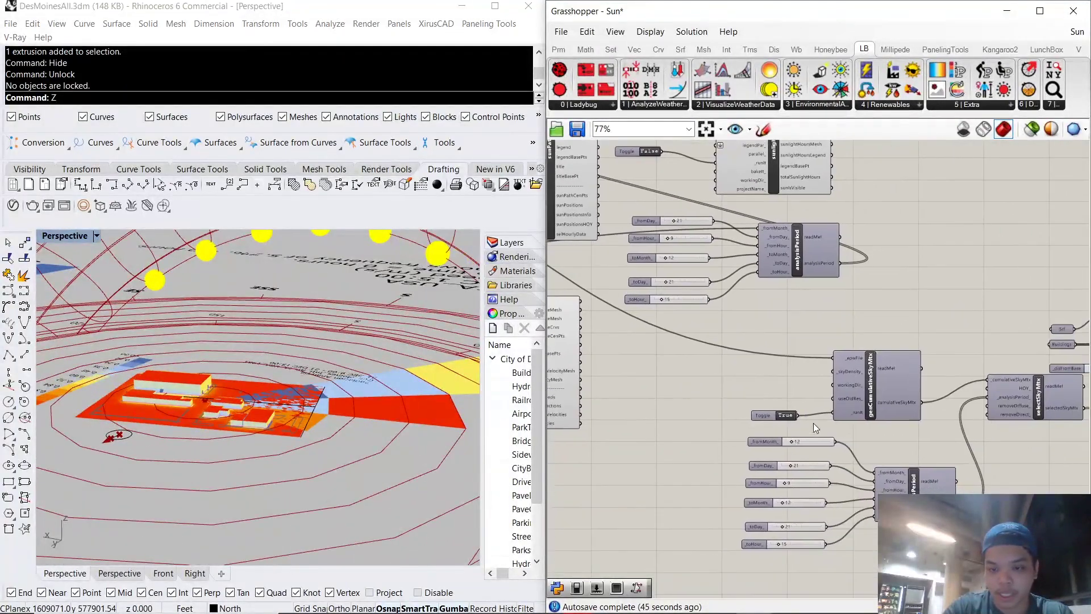
scroll(884, 398, down, 3)
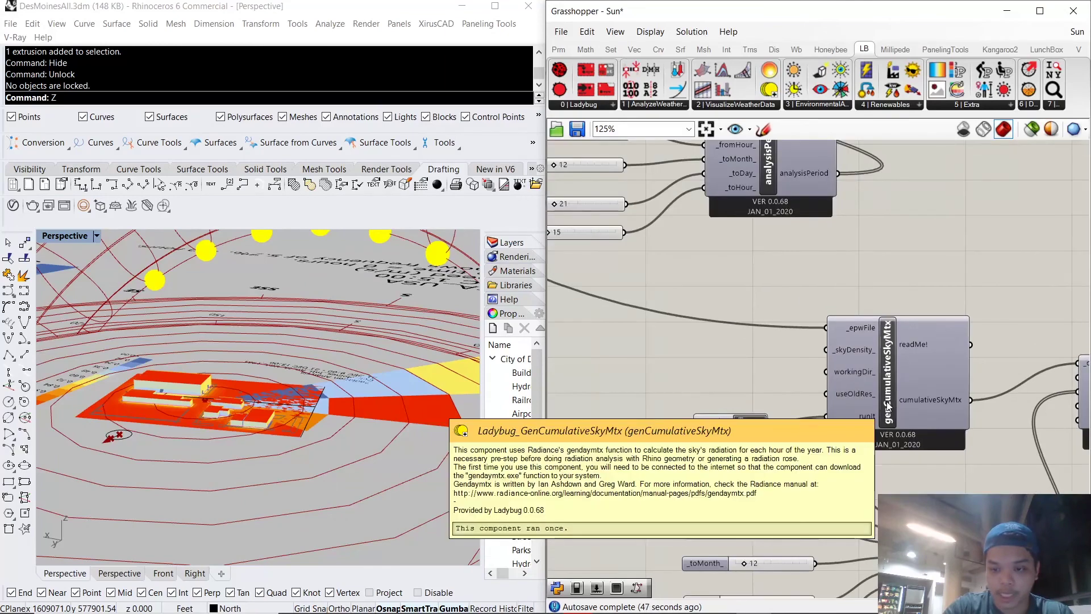
scroll(883, 404, up, 6)
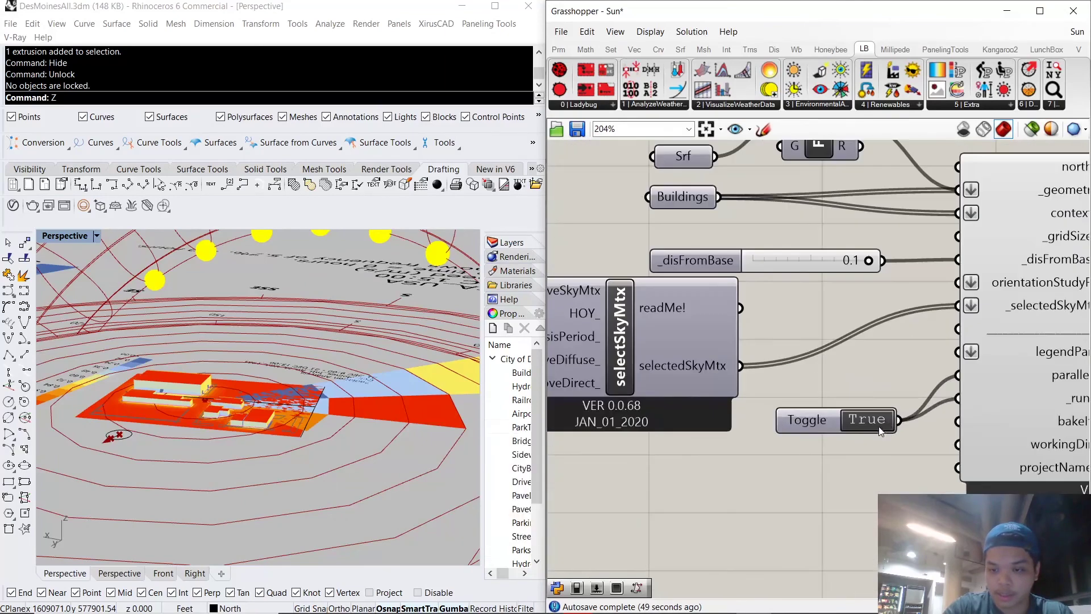
click(878, 423)
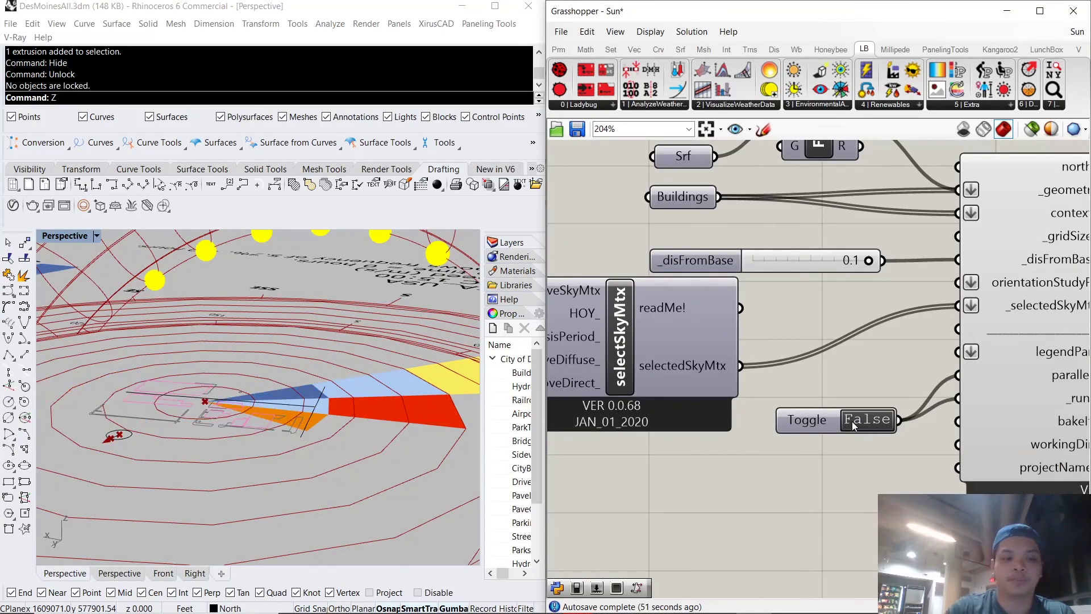
- Unhide the hidden building and site geometry in Rhino with the Show command
scroll(379, 384, down, 6)
scroll(320, 366, up, 4)
right_drag(351, 357, 302, 347)
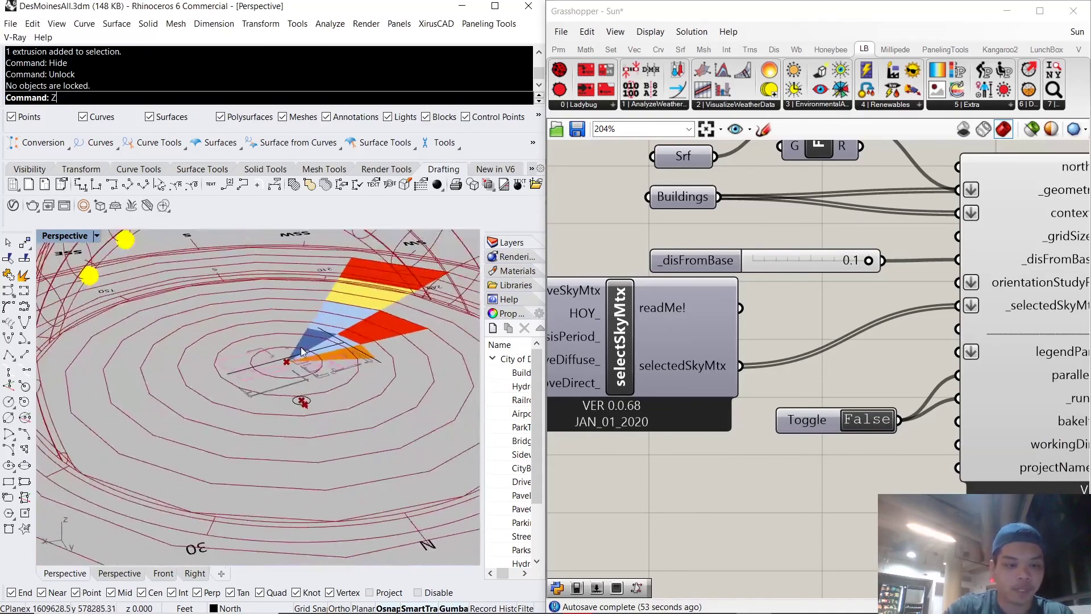
scroll(298, 348, up, 3)
text(ZShow)
key(Return)
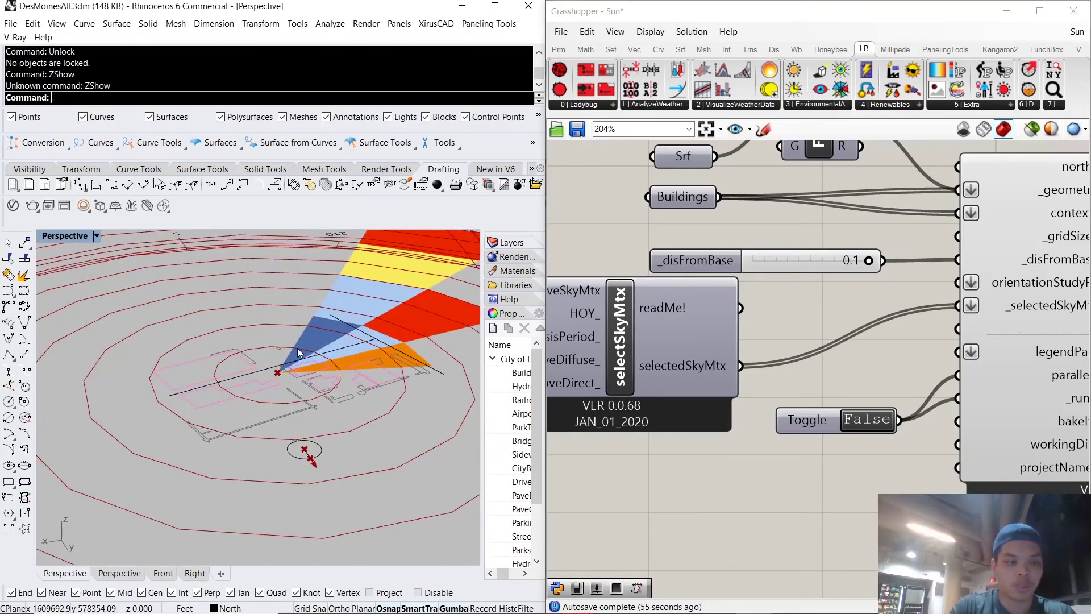
key(Return)
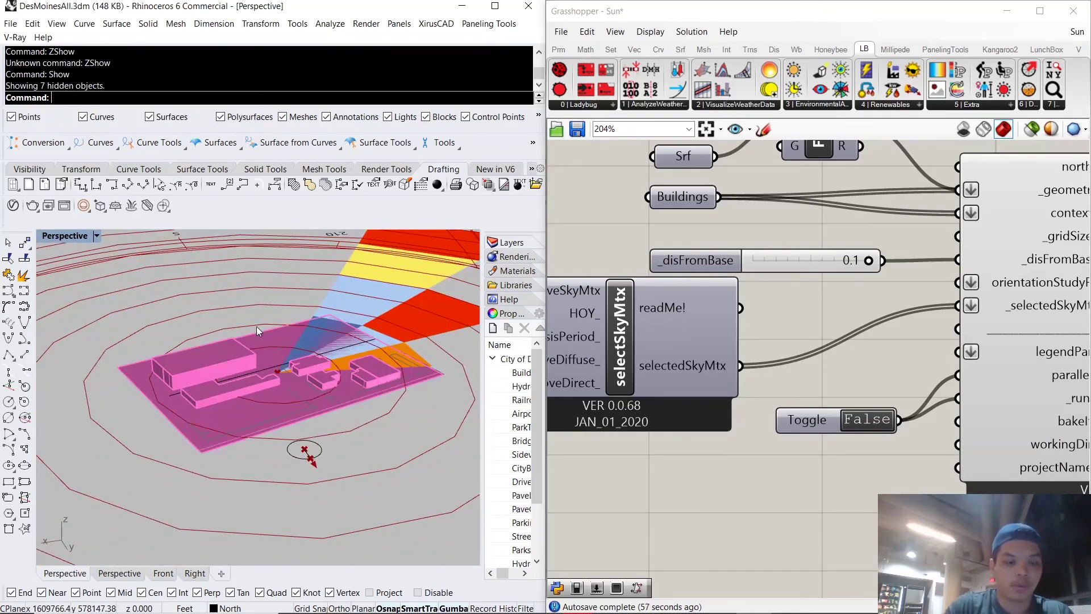
- Examine the wind rose's title, wind speed legend and direction wedges relative to the site buildings and sun path
right_drag(298, 348, 112, 431)
scroll(313, 341, down, 6)
scroll(314, 347, down, 2)
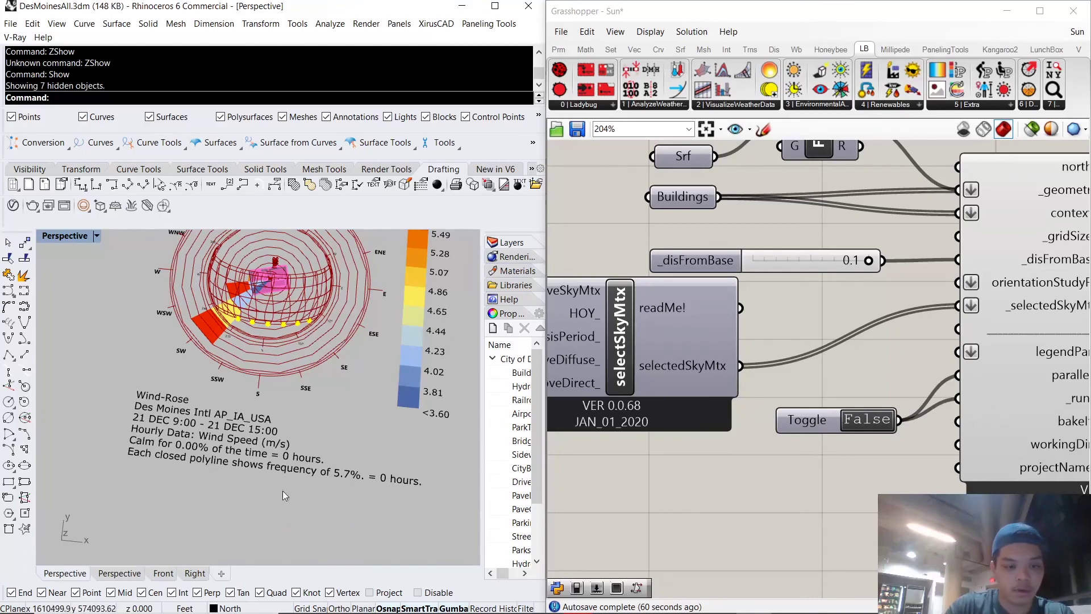
right_drag(390, 468, 478, 449)
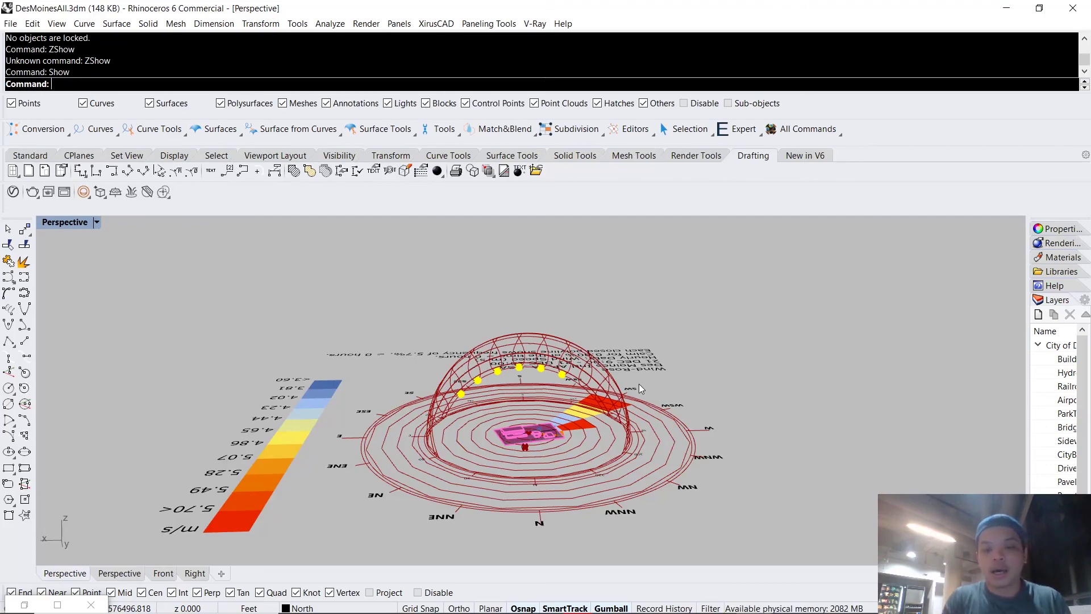
scroll(625, 391, up, 9)
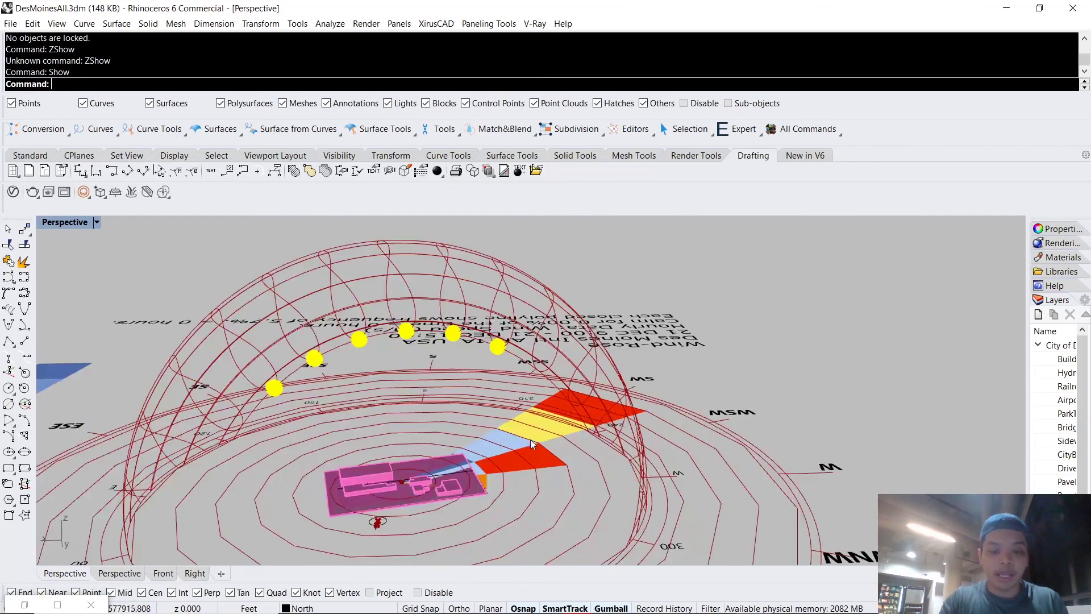
mouse_move(530, 439)
right_down()
mouse_move(489, 431)
mouse_move(541, 451)
right_up()
scroll(540, 407, up, 3)
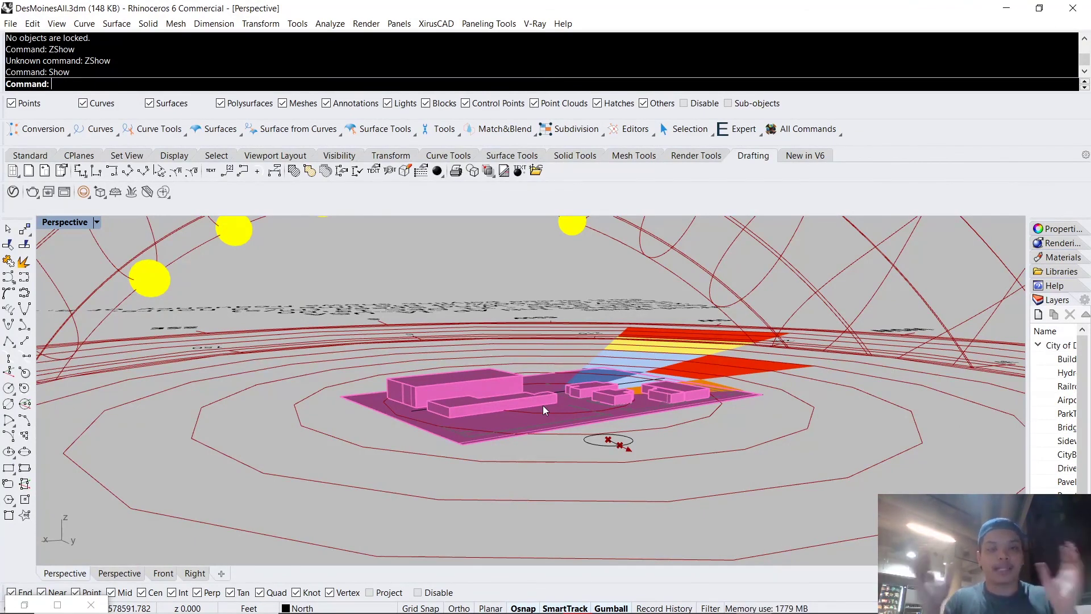
scroll(544, 405, down, 8)
right_drag(544, 393, 594, 392)
scroll(595, 392, up, 3)
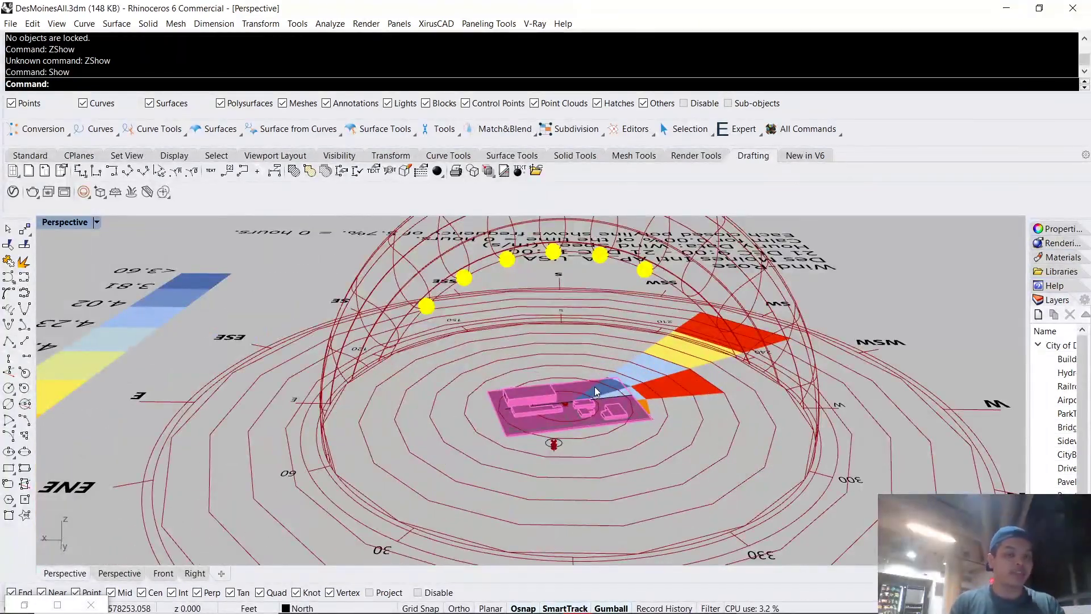